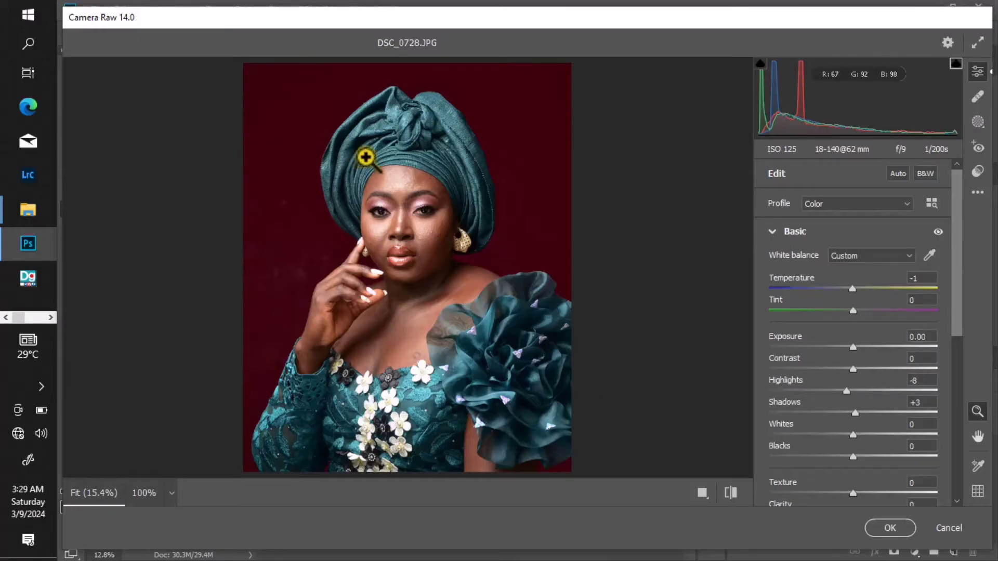
- Examine the portrait's face, headwrap and dress up close, and the whole picture along with its Camera Raw adjustments
{"action": "left_click_drag", "start_coordinate": [366, 156], "coordinate": [444, 212]}
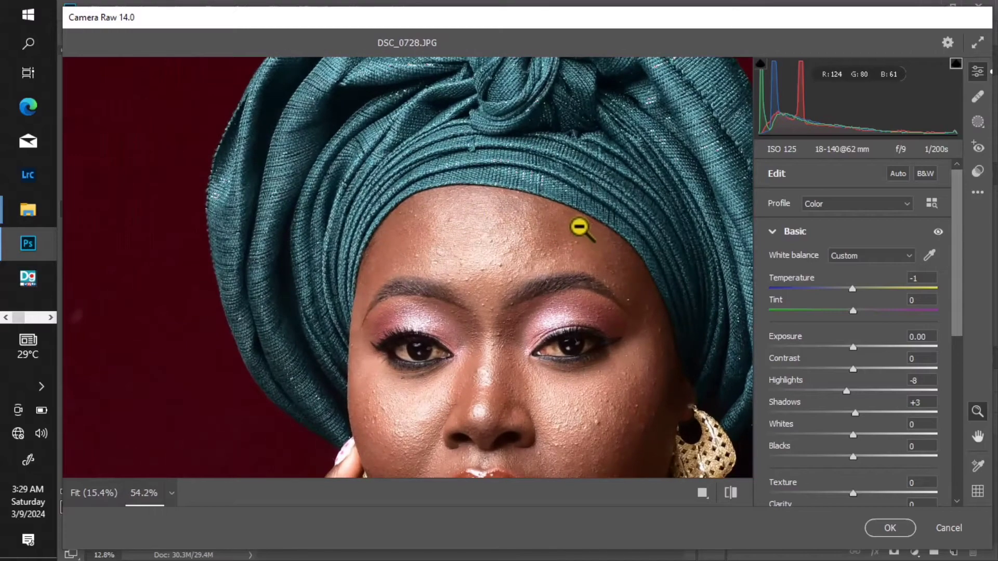
{"action": "left_click", "coordinate": [401, 186], "text": "alt"}
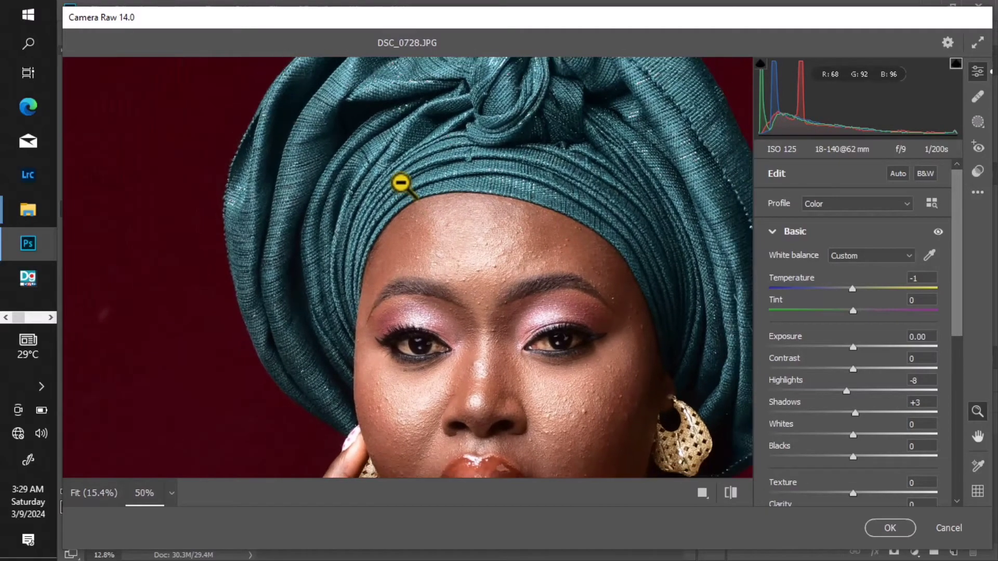
{"action": "left_click", "coordinate": [520, 215], "text": "alt"}
{"action": "left_click", "coordinate": [519, 228], "text": "alt"}
{"action": "left_click", "coordinate": [510, 291], "text": "alt"}
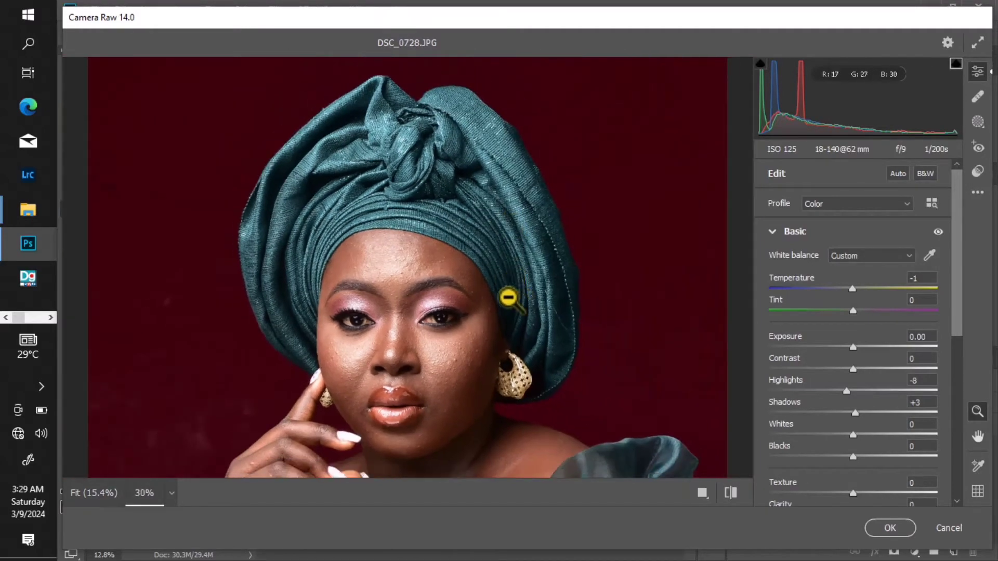
{"action": "left_click_drag", "start_coordinate": [494, 345], "coordinate": [475, 195]}
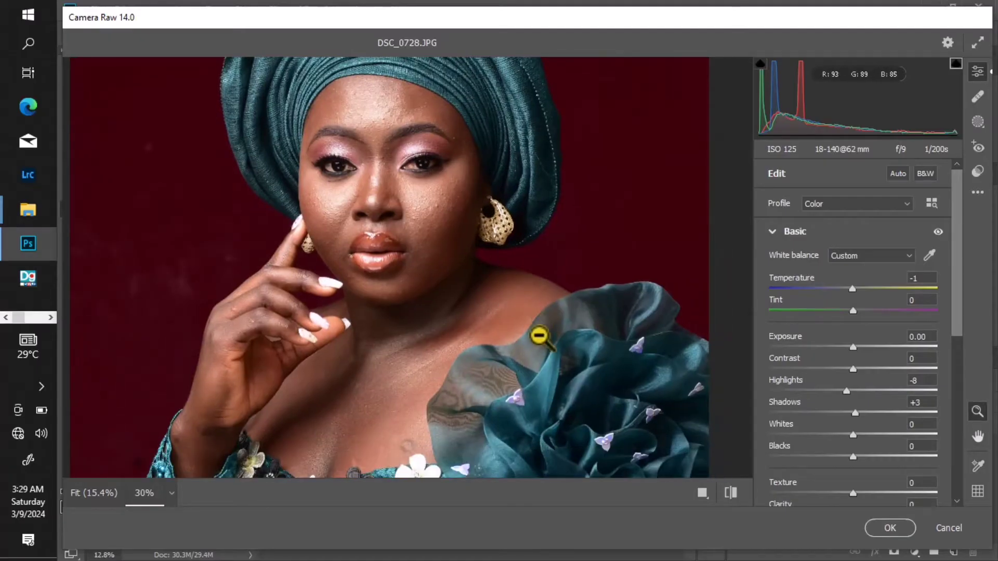
{"action": "left_click_drag", "start_coordinate": [539, 334], "coordinate": [542, 330]}
{"action": "scroll", "coordinate": [468, 323], "scroll_direction": "down", "scroll_amount": 8}
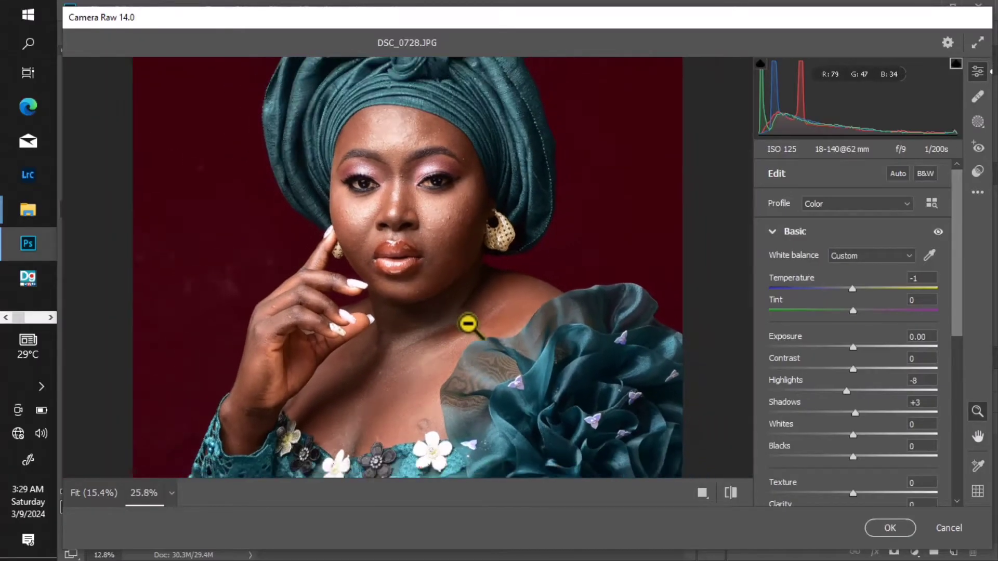
{"action": "scroll", "coordinate": [427, 283], "scroll_direction": "down", "scroll_amount": 2}
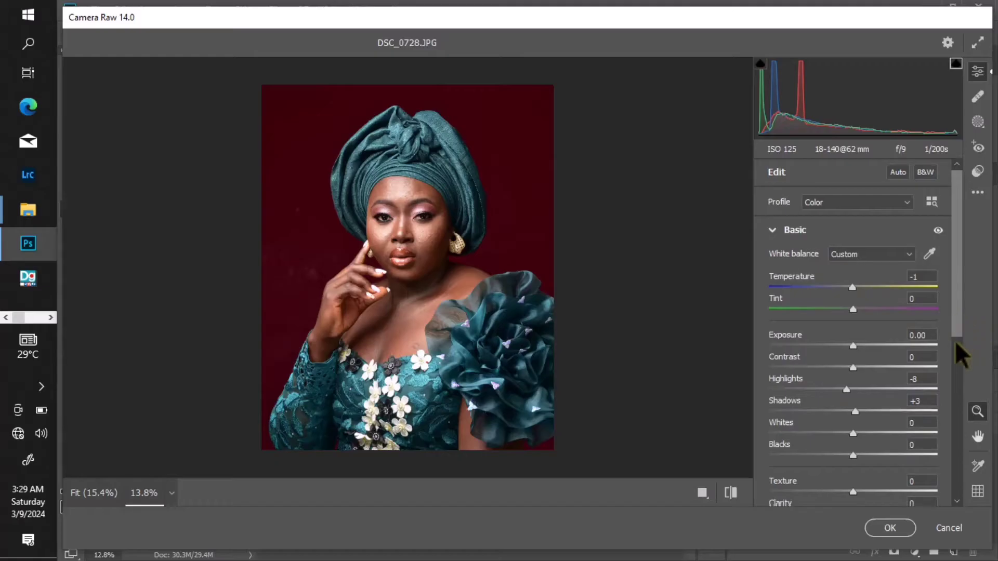
{"action": "scroll", "coordinate": [956, 338], "scroll_direction": "down", "scroll_amount": 2}
{"action": "mouse_move", "coordinate": [956, 332]}
{"action": "left_mouse_down"}
{"action": "mouse_move", "coordinate": [960, 351]}
{"action": "mouse_move", "coordinate": [953, 313]}
{"action": "left_mouse_up"}
- Compare the portrait before and after the Camera Raw adjustments, and apply them to the photo
{"action": "left_click", "coordinate": [731, 492]}
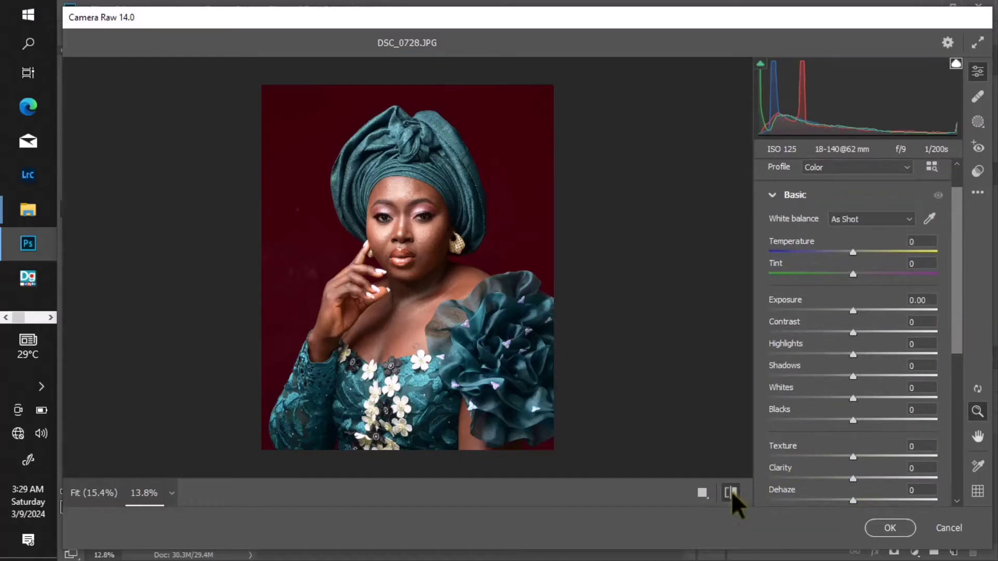
{"action": "left_click", "coordinate": [731, 492]}
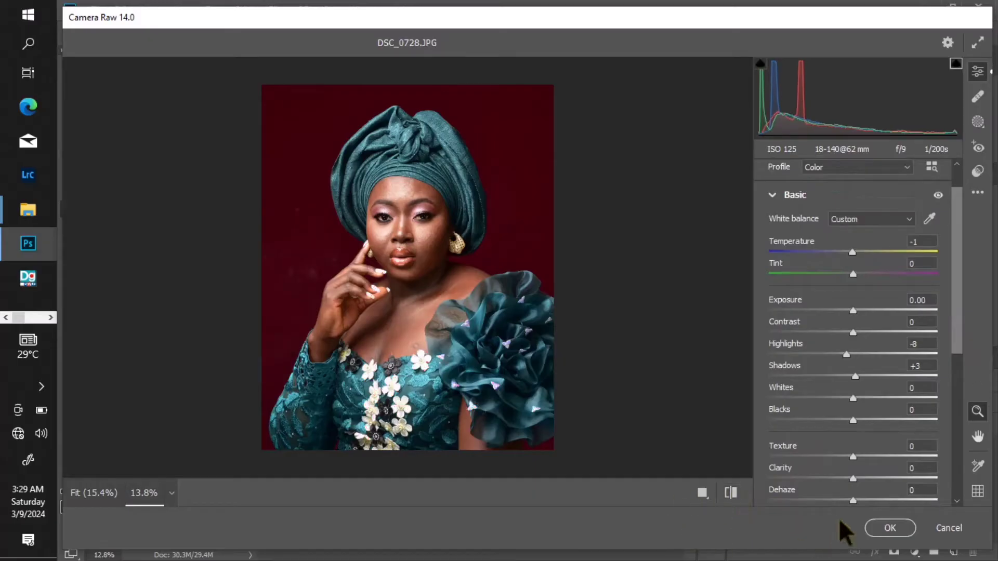
{"action": "left_click", "coordinate": [875, 526]}
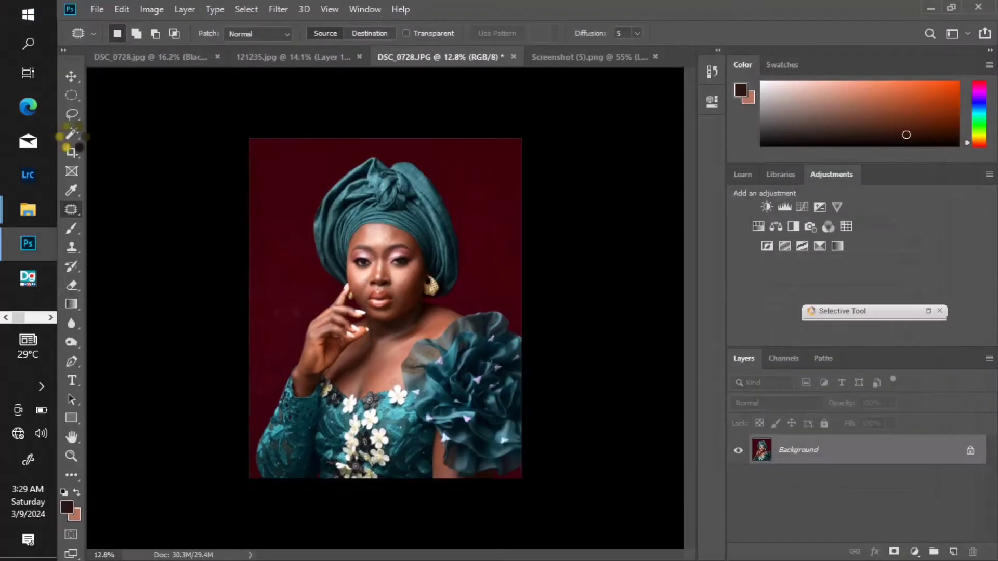
- Add a new empty layer above the Background and name it "ble"
{"action": "scroll", "coordinate": [314, 240], "scroll_direction": "up", "scroll_amount": 5}
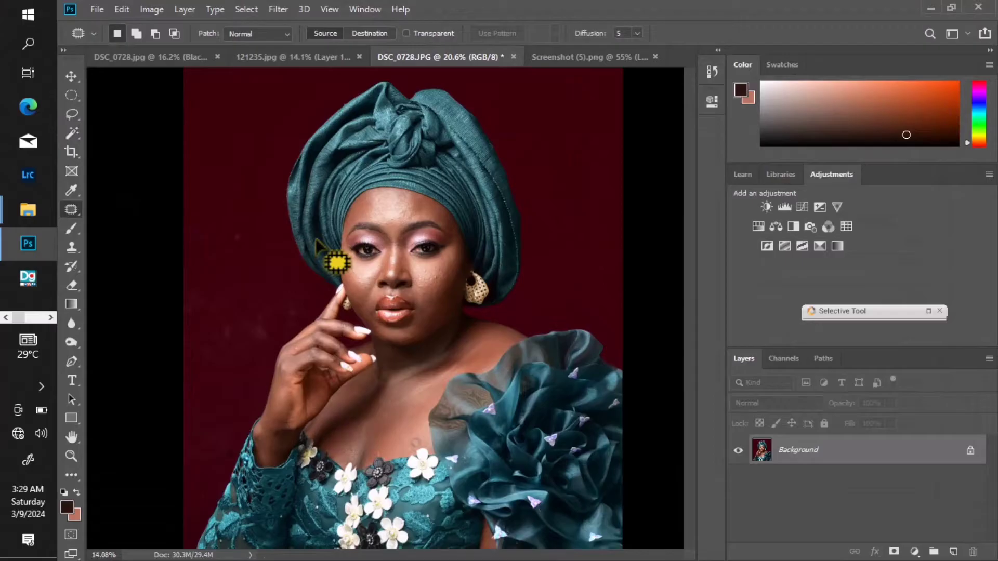
{"action": "scroll", "coordinate": [314, 240], "scroll_direction": "down", "scroll_amount": 4}
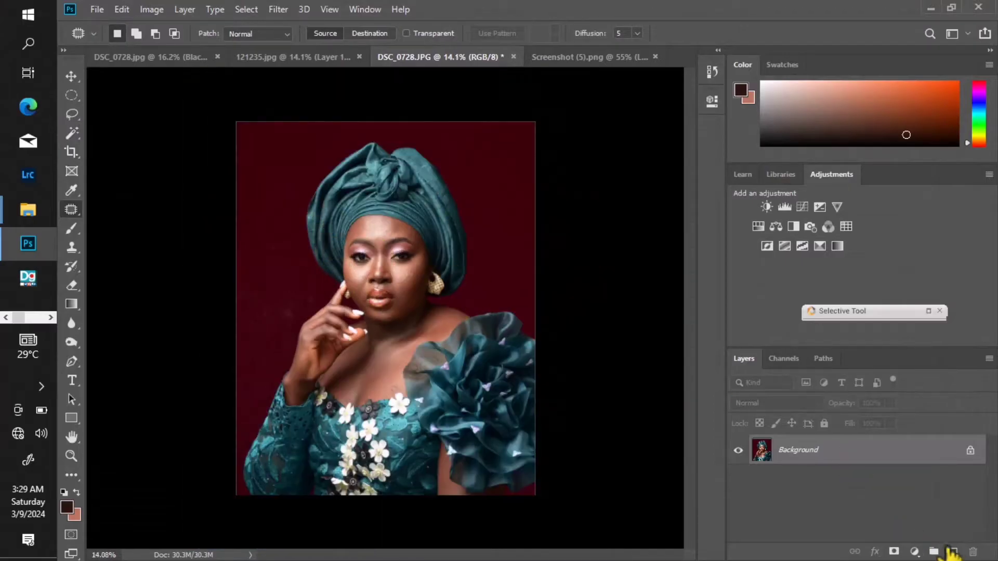
{"action": "left_click", "coordinate": [954, 551]}
{"action": "double_click", "coordinate": [798, 450]}
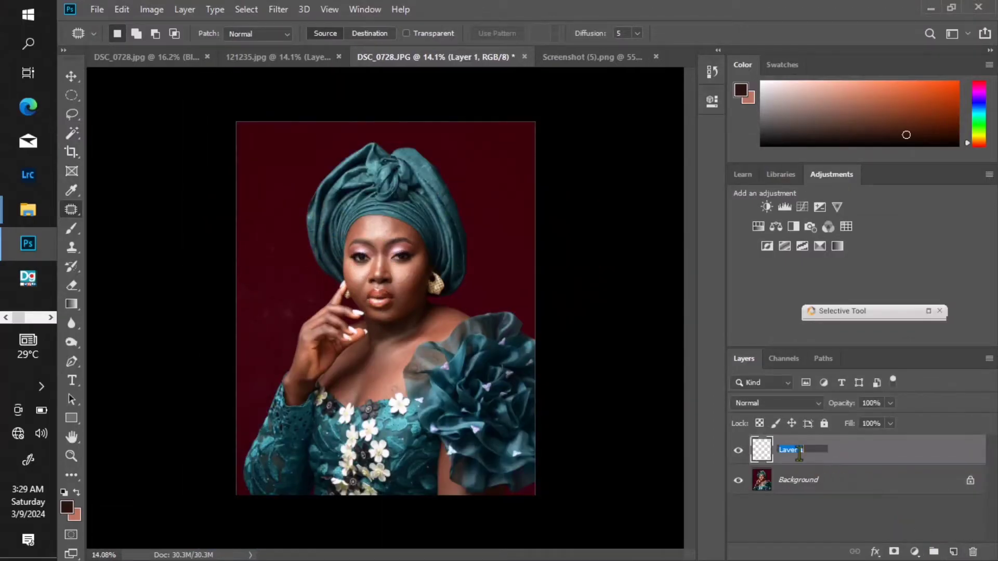
{"action": "type", "text": "ble"}
{"action": "key", "text": "Return"}
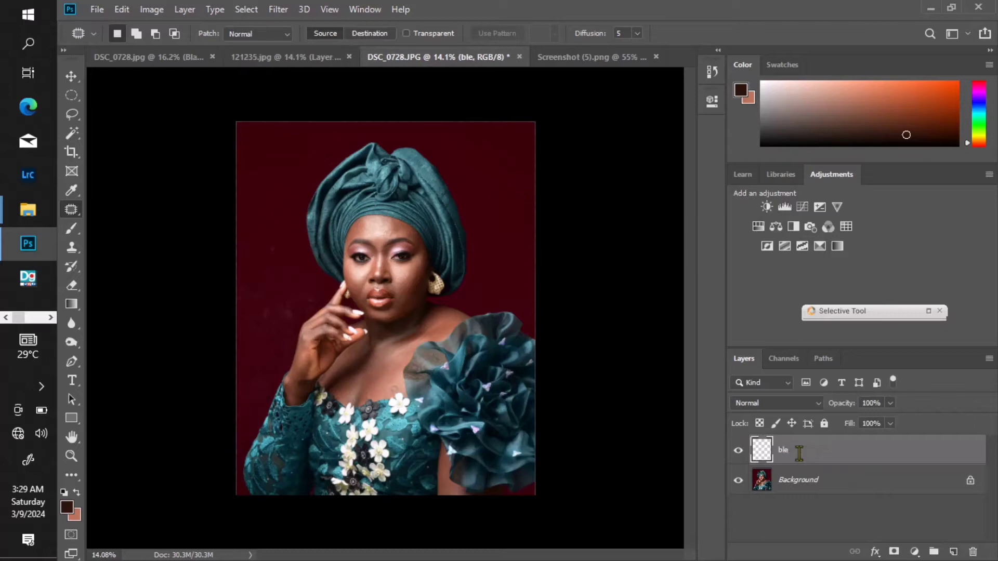
- Activate the Healing Brush Tool and frame the forehead closely for retouching on the "ble" layer
{"action": "right_click", "coordinate": [76, 213]}
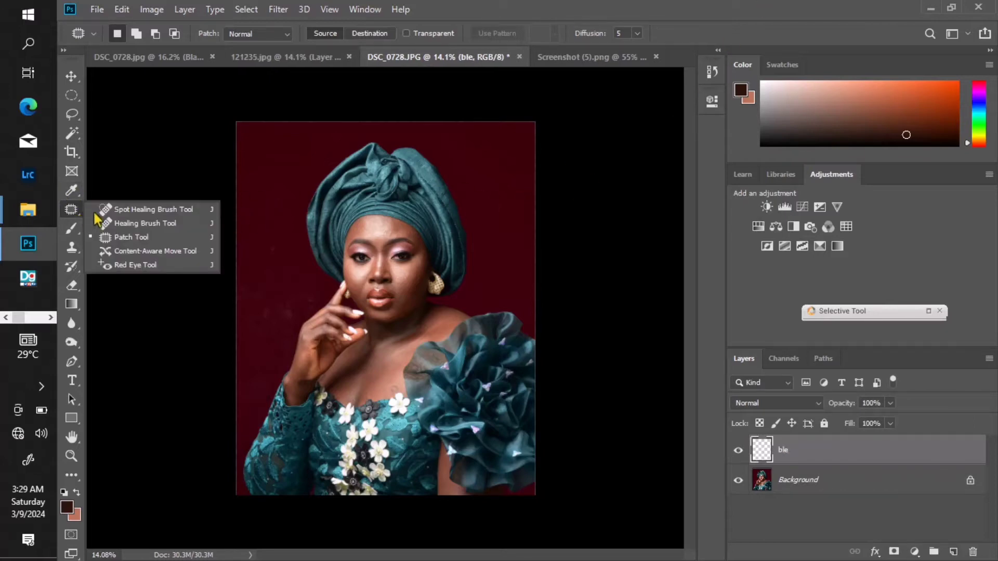
{"action": "left_click", "coordinate": [126, 229]}
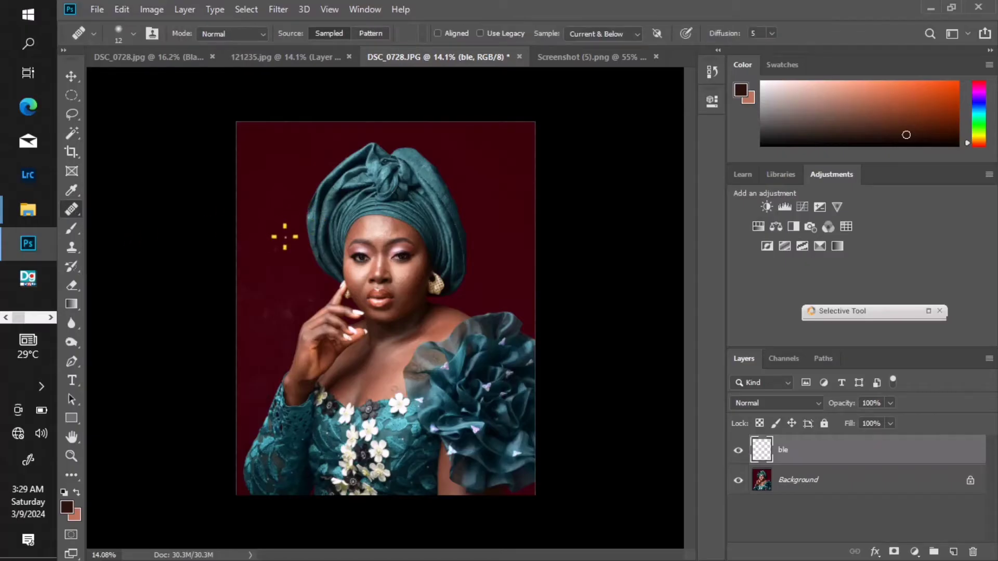
{"action": "scroll", "coordinate": [362, 237], "scroll_direction": "up", "scroll_amount": 7}
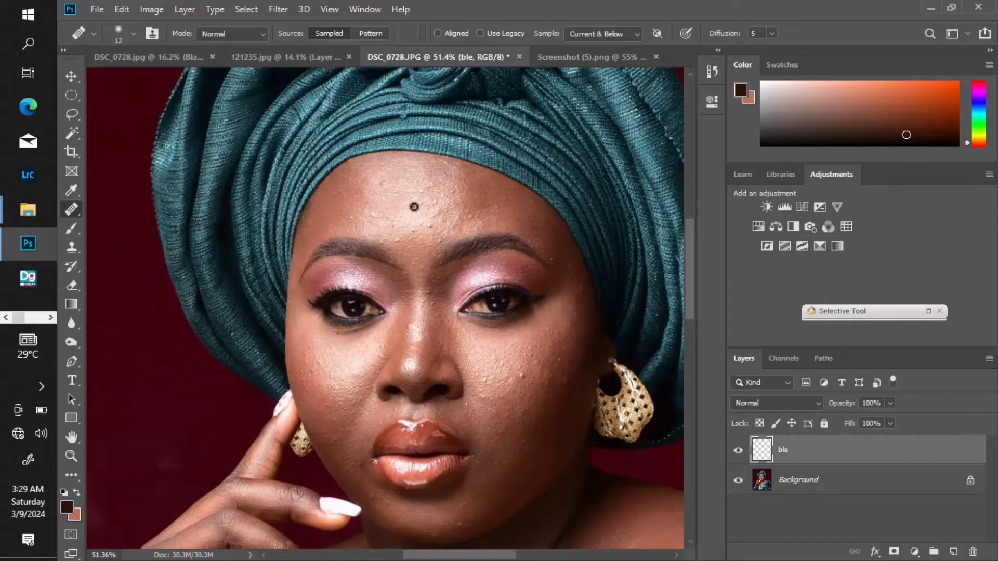
{"action": "scroll", "coordinate": [415, 208], "scroll_direction": "up", "scroll_amount": 1}
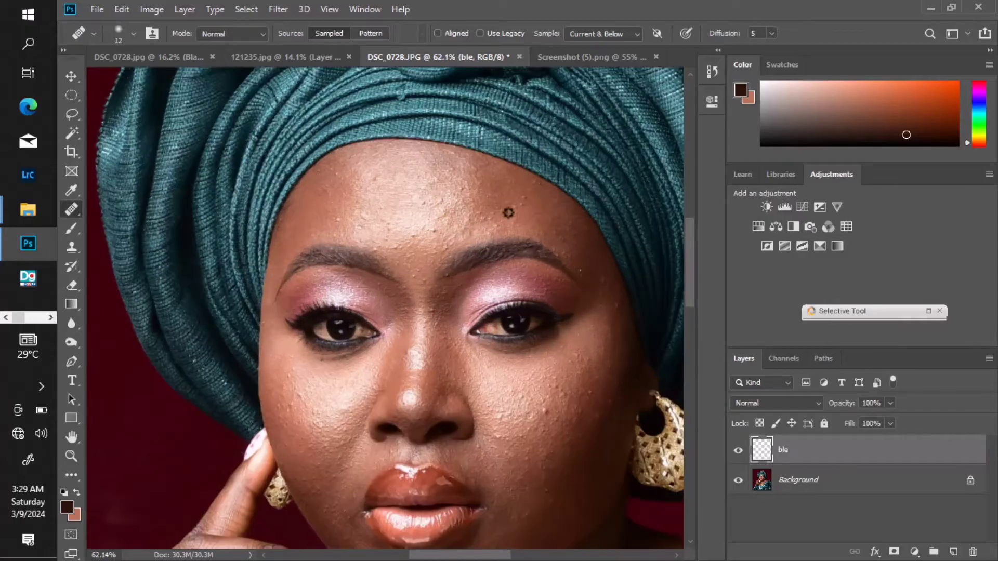
{"action": "scroll", "coordinate": [529, 211], "scroll_direction": "up", "scroll_amount": 2}
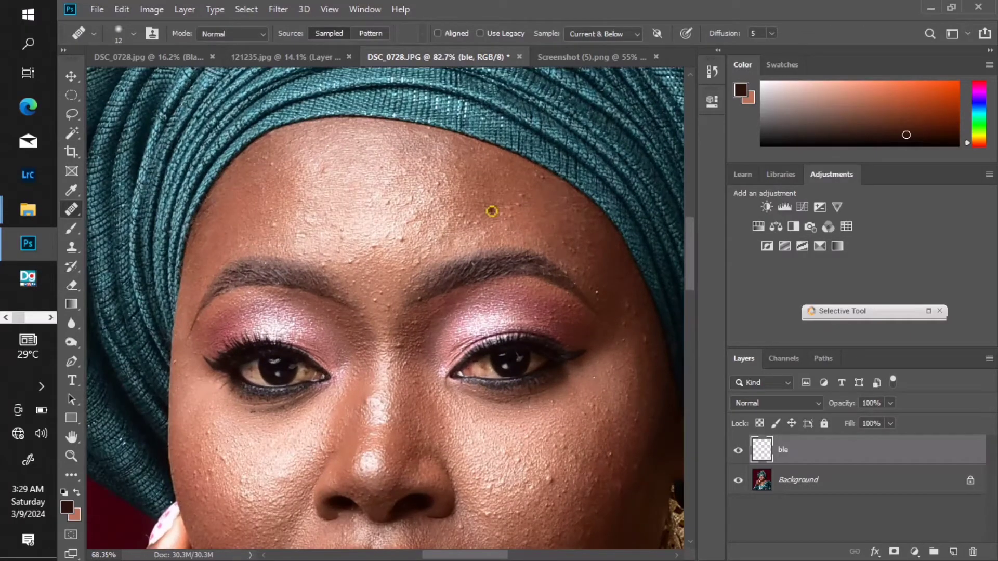
{"action": "scroll", "coordinate": [493, 210], "scroll_direction": "down", "scroll_amount": 4}
{"action": "scroll", "coordinate": [515, 201], "scroll_direction": "up", "scroll_amount": 7}
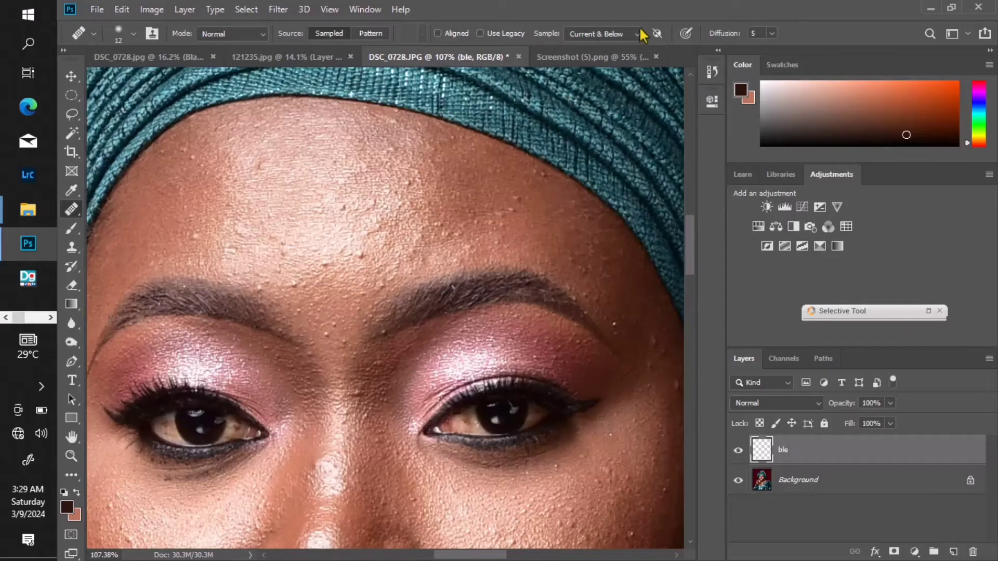
- Try the Healing Brush's Current Layer sampling and return the sampling to Current & Below
{"action": "right_click", "coordinate": [521, 187]}
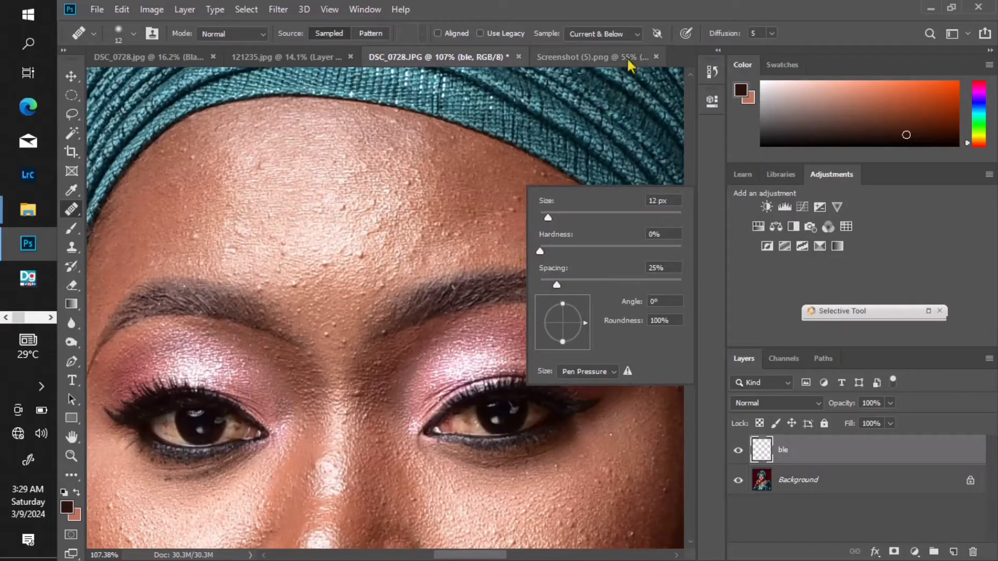
{"action": "left_click", "coordinate": [635, 34]}
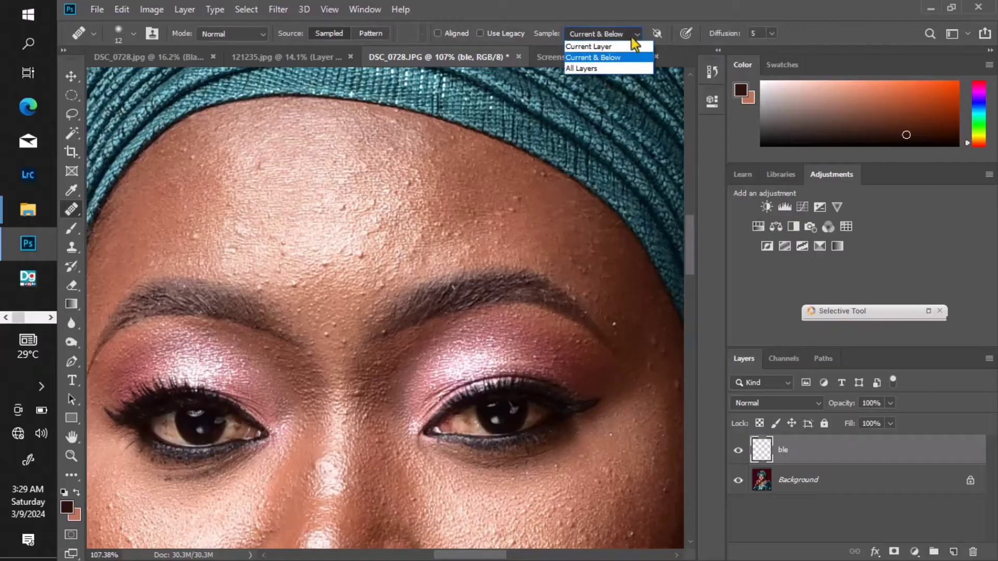
{"action": "left_click", "coordinate": [605, 47]}
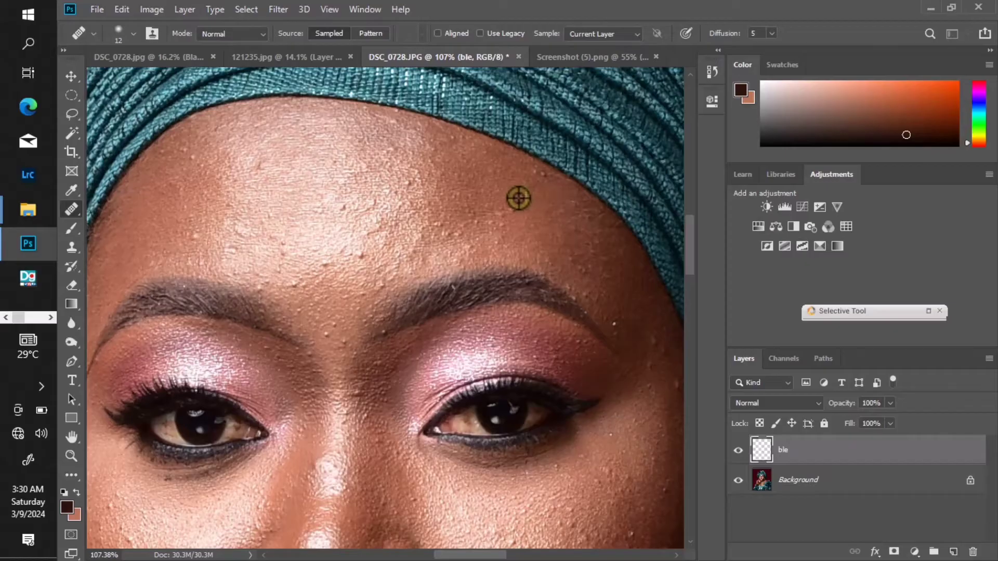
{"action": "scroll", "coordinate": [532, 197], "scroll_direction": "up", "scroll_amount": 3}
{"action": "left_click_drag", "start_coordinate": [533, 198], "coordinate": [536, 197]}
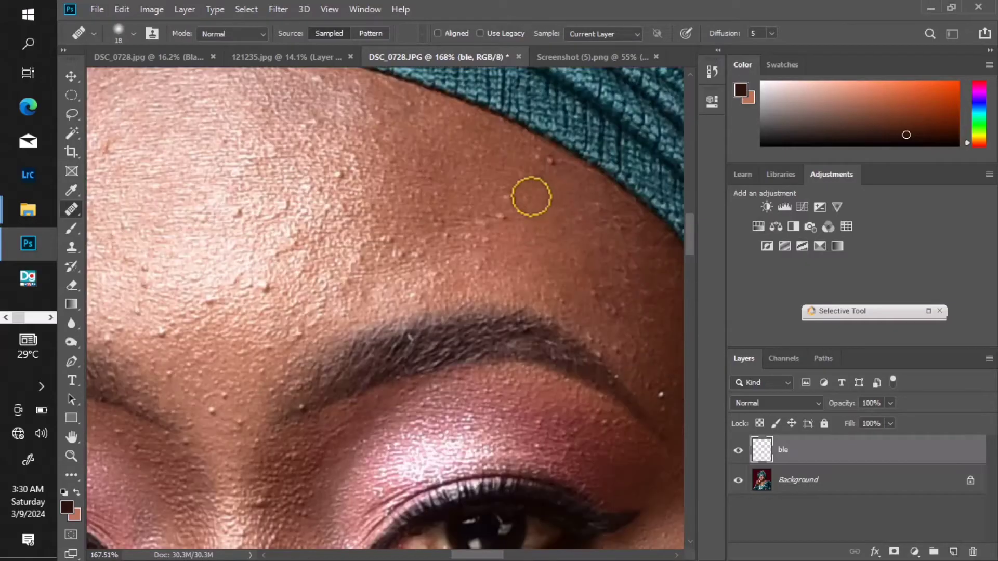
{"action": "left_click", "coordinate": [634, 36]}
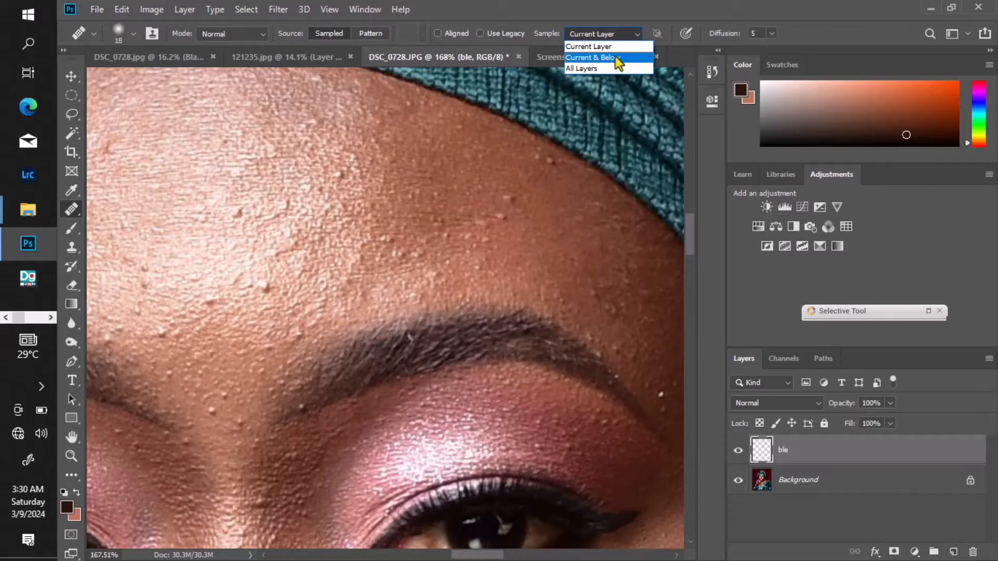
{"action": "left_click", "coordinate": [619, 58]}
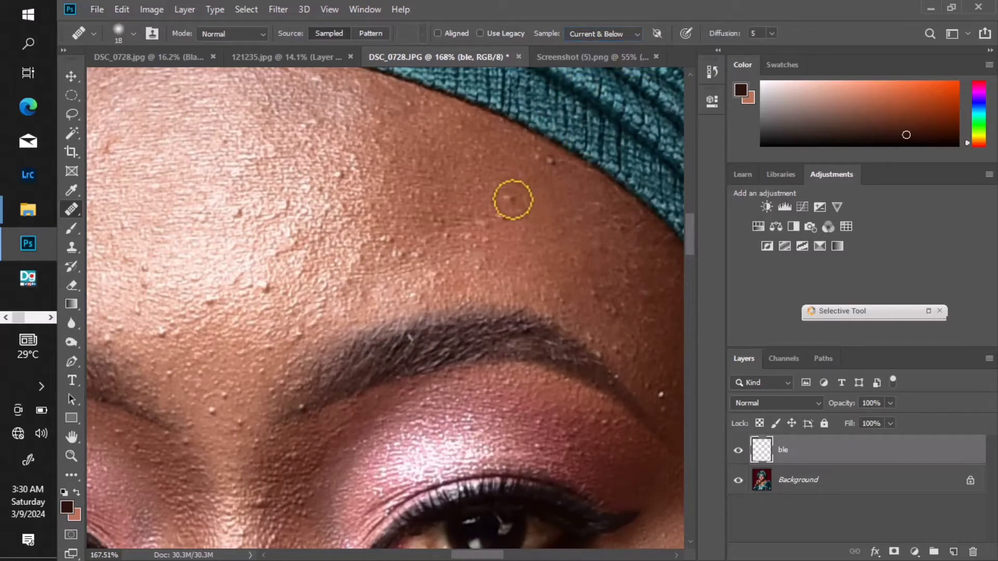
- Reduce the Healing Brush size to 11 px and heal the spots on the forehead's outer side near the headwrap edge
{"action": "left_click", "coordinate": [513, 200]}
{"action": "left_click_drag", "start_coordinate": [538, 188], "coordinate": [532, 188]}
{"action": "left_click", "coordinate": [551, 161]}
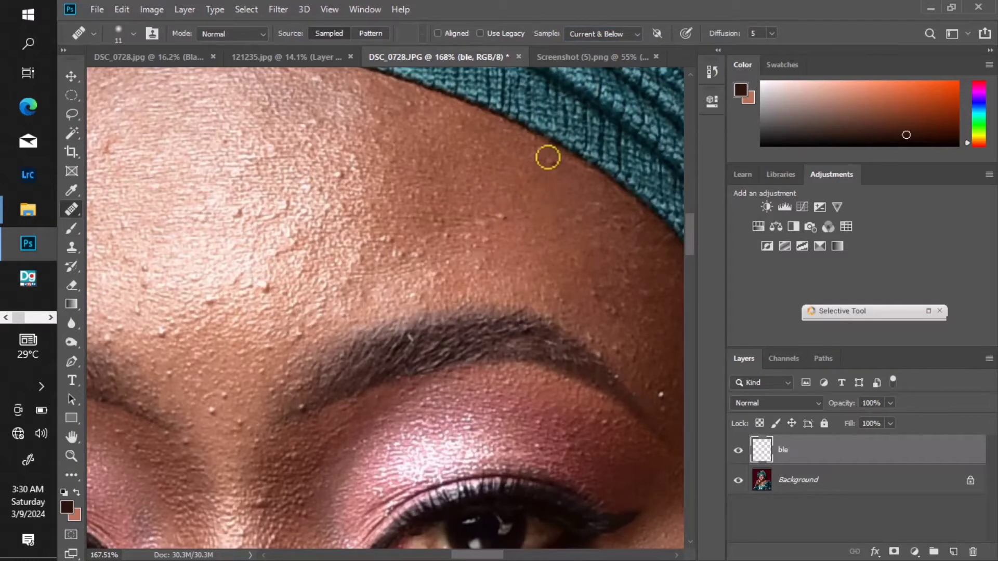
{"action": "left_click", "coordinate": [556, 164]}
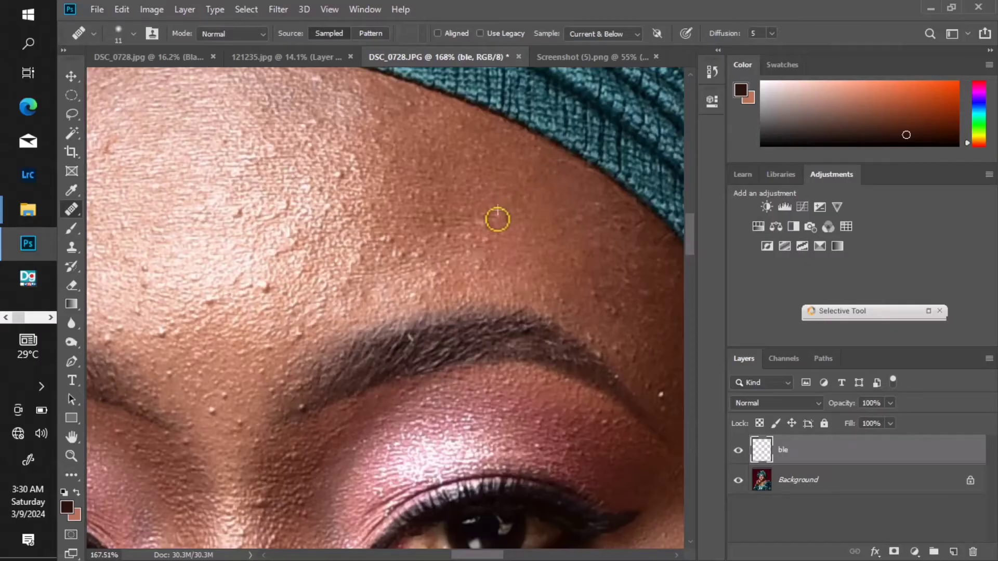
- Sample clean skin and heal the bumps in the middle of the lower forehead, just above and between the eyebrows
{"action": "left_click_drag", "start_coordinate": [256, 229], "coordinate": [399, 194]}
{"action": "left_click", "coordinate": [359, 260], "text": "alt"}
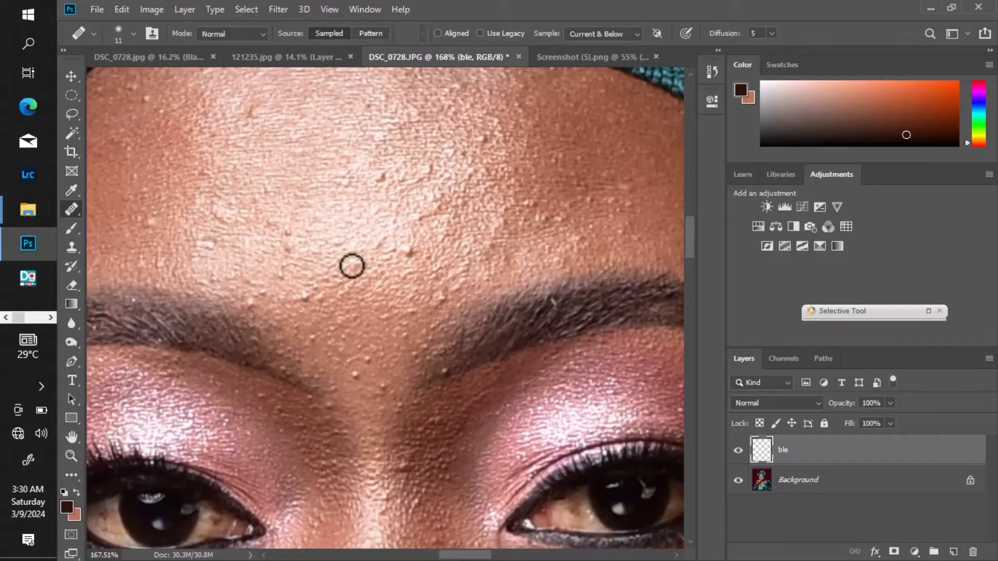
{"action": "left_click", "coordinate": [354, 266]}
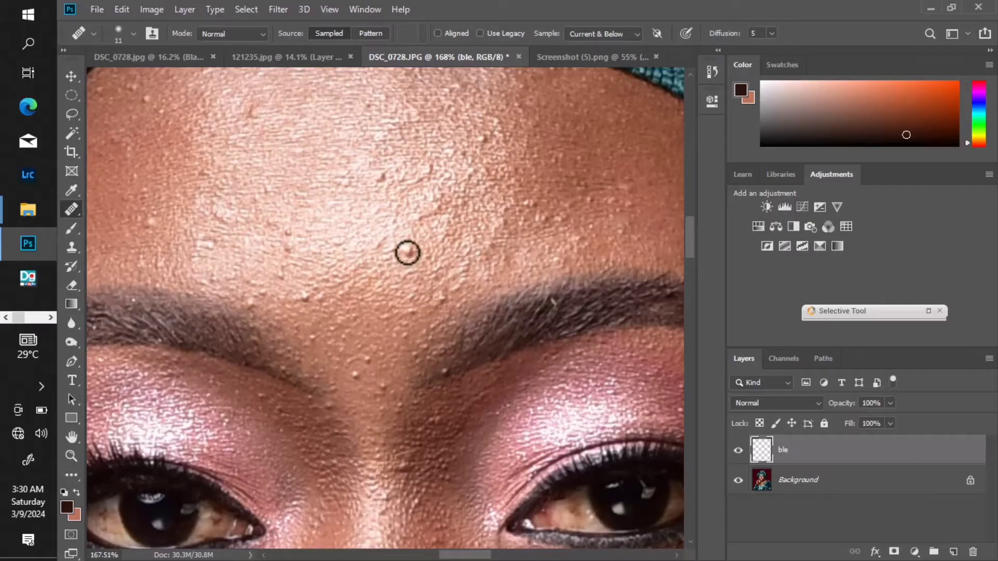
{"action": "left_click", "coordinate": [408, 253]}
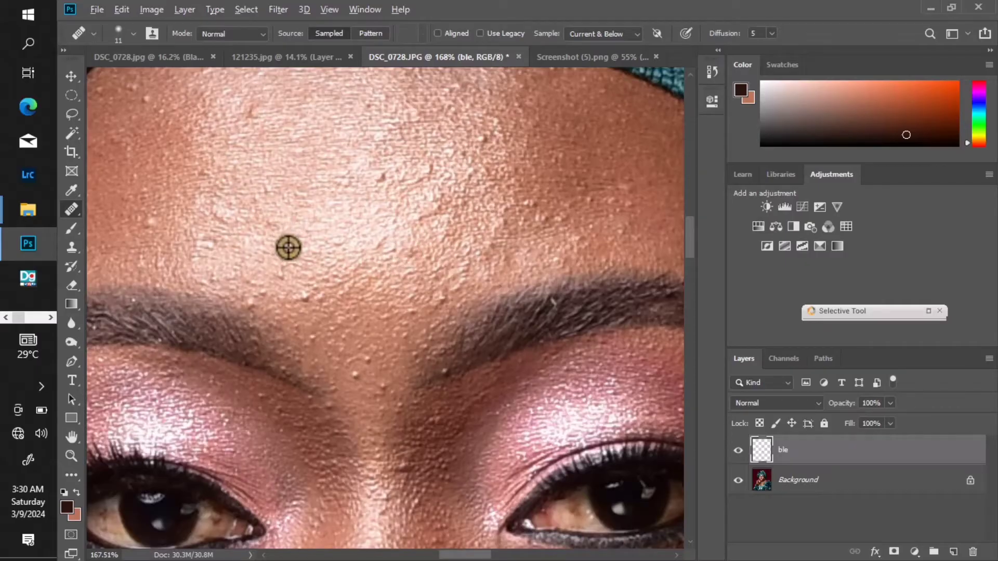
{"action": "left_click", "coordinate": [288, 248], "text": "alt"}
{"action": "left_click", "coordinate": [278, 271], "text": "alt"}
{"action": "left_click", "coordinate": [281, 277]}
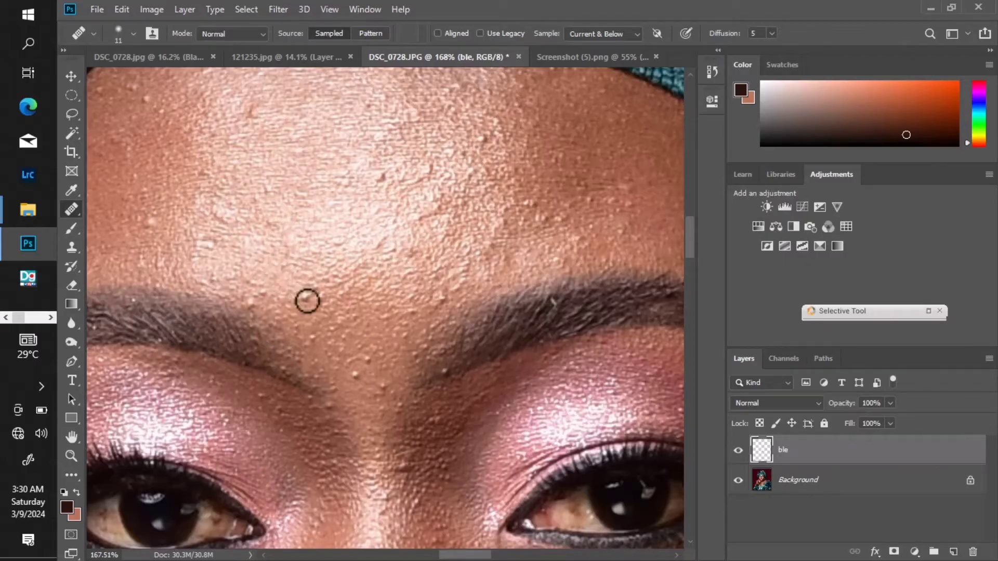
{"action": "left_click", "coordinate": [306, 301]}
- Heal the bumps on the upper and central forehead with nearby skin as the source
{"action": "left_click_drag", "start_coordinate": [202, 246], "coordinate": [279, 260]}
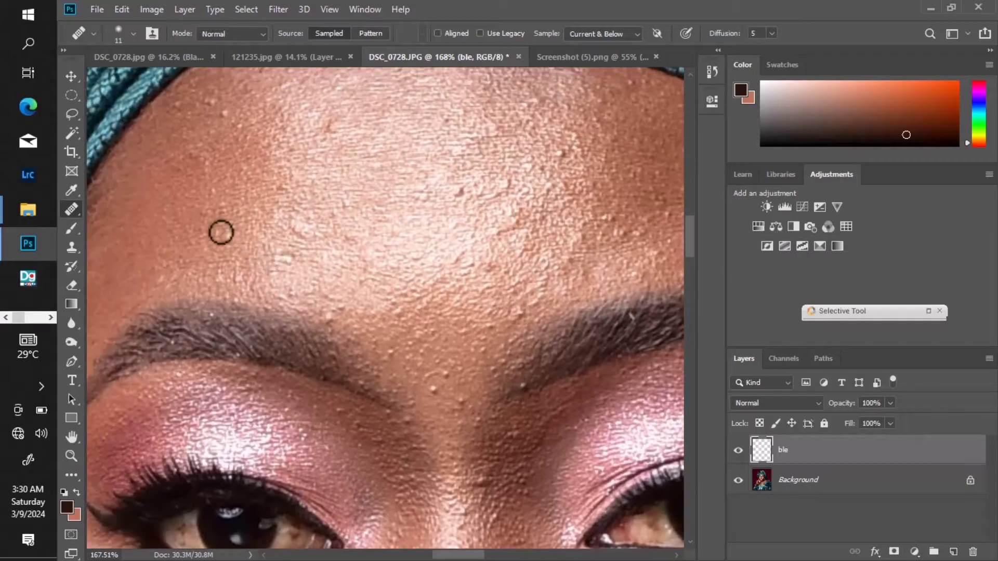
{"action": "left_click", "coordinate": [330, 121], "text": "alt"}
{"action": "left_click", "coordinate": [333, 125]}
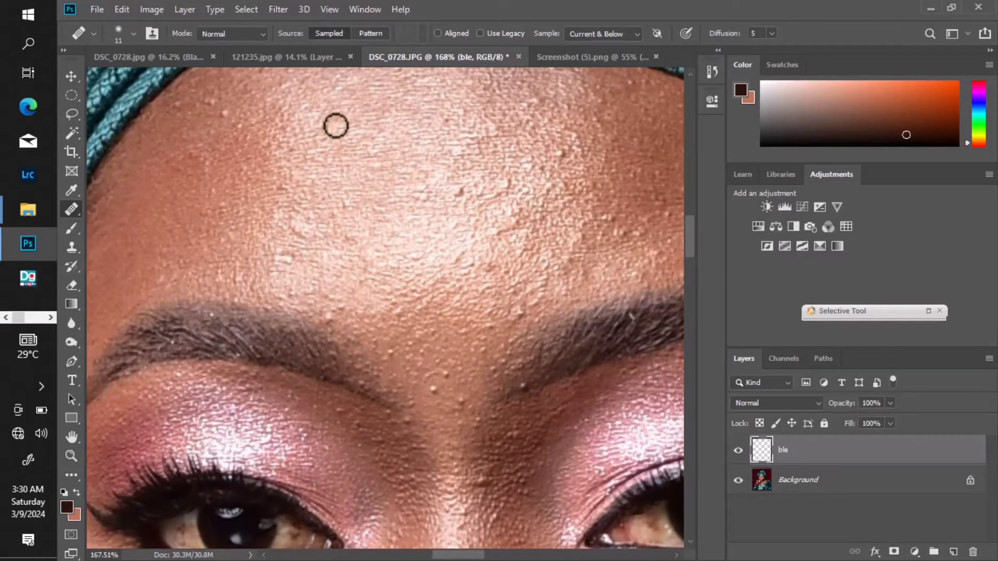
{"action": "left_click", "coordinate": [470, 185], "text": "alt"}
{"action": "left_click", "coordinate": [457, 192]}
{"action": "mouse_move", "coordinate": [506, 259]}
{"action": "left_mouse_down"}
{"action": "mouse_move", "coordinate": [448, 304]}
{"action": "mouse_move", "coordinate": [449, 317]}
{"action": "left_mouse_up"}
{"action": "left_click", "coordinate": [502, 212]}
- Heal the bumps just above the inner end of the left-hand eyebrow with nearby skin, and toggle the ble layer's visibility to compare
{"action": "left_click_drag", "start_coordinate": [495, 274], "coordinate": [487, 234]}
{"action": "left_click_drag", "start_coordinate": [264, 301], "coordinate": [304, 292]}
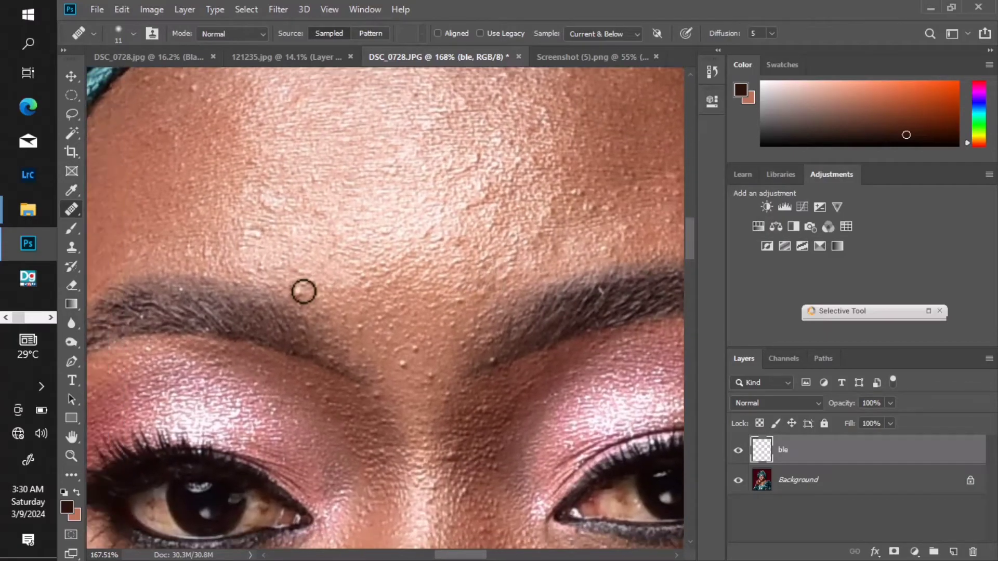
{"action": "left_click", "coordinate": [299, 276], "text": "alt"}
{"action": "left_click", "coordinate": [305, 285]}
{"action": "left_click", "coordinate": [298, 291], "text": "alt"}
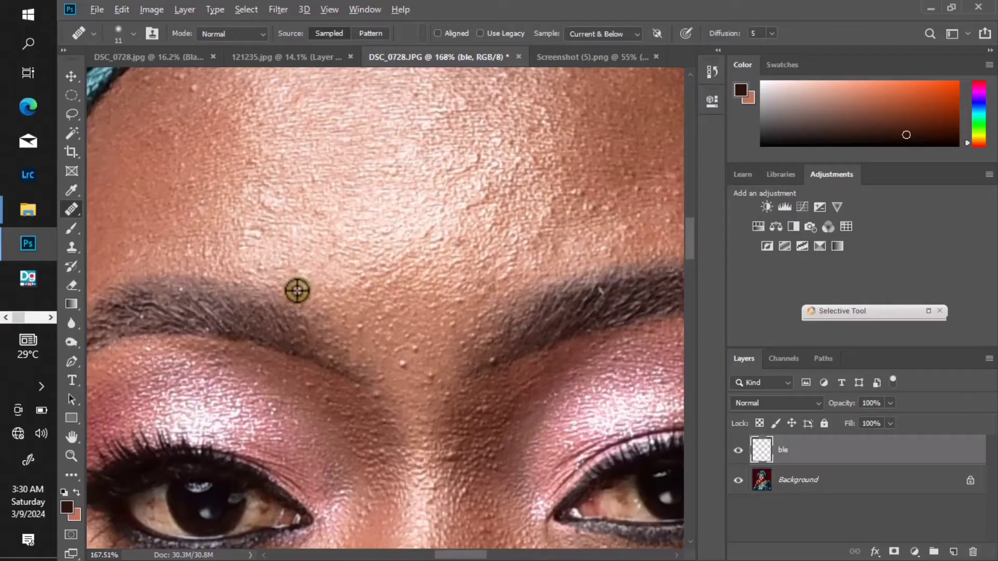
{"action": "scroll", "coordinate": [388, 251], "scroll_direction": "down", "scroll_amount": 5}
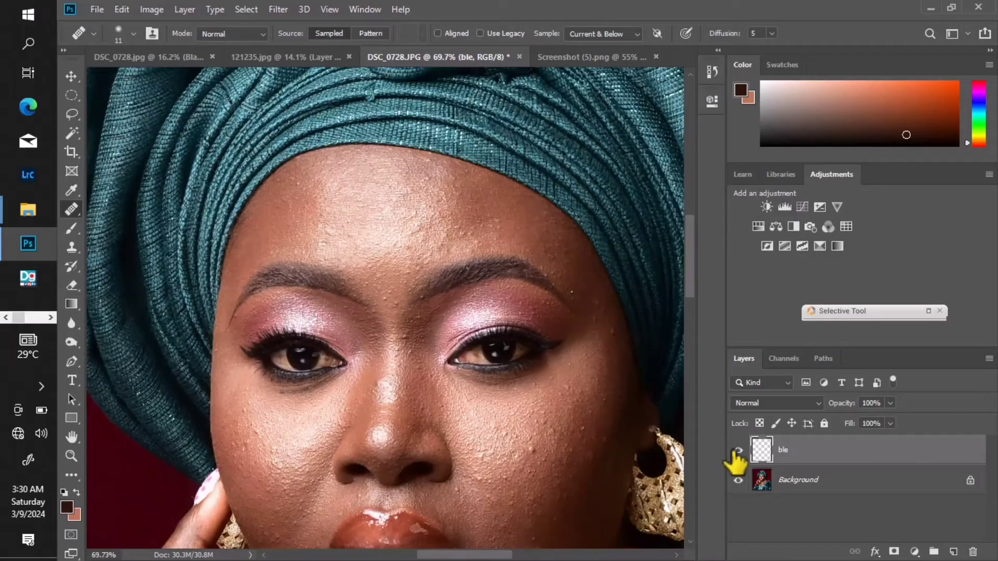
{"action": "left_click", "coordinate": [738, 451]}
- Heal spots on the cheeks from sampled clean skin, enlarging the Healing Brush to 15 px
{"action": "left_click_drag", "start_coordinate": [474, 417], "coordinate": [457, 311]}
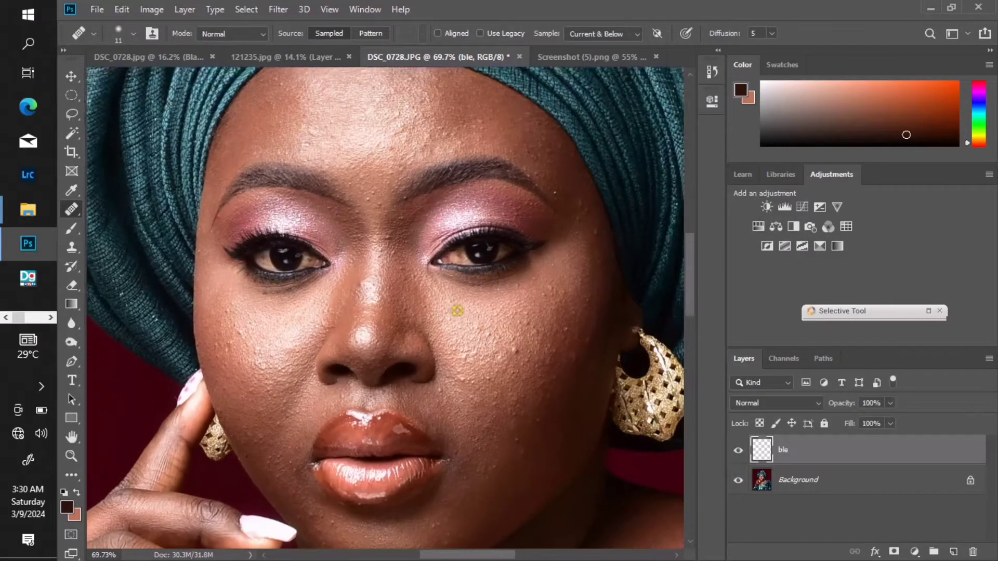
{"action": "scroll", "coordinate": [486, 343], "scroll_direction": "up", "scroll_amount": 1}
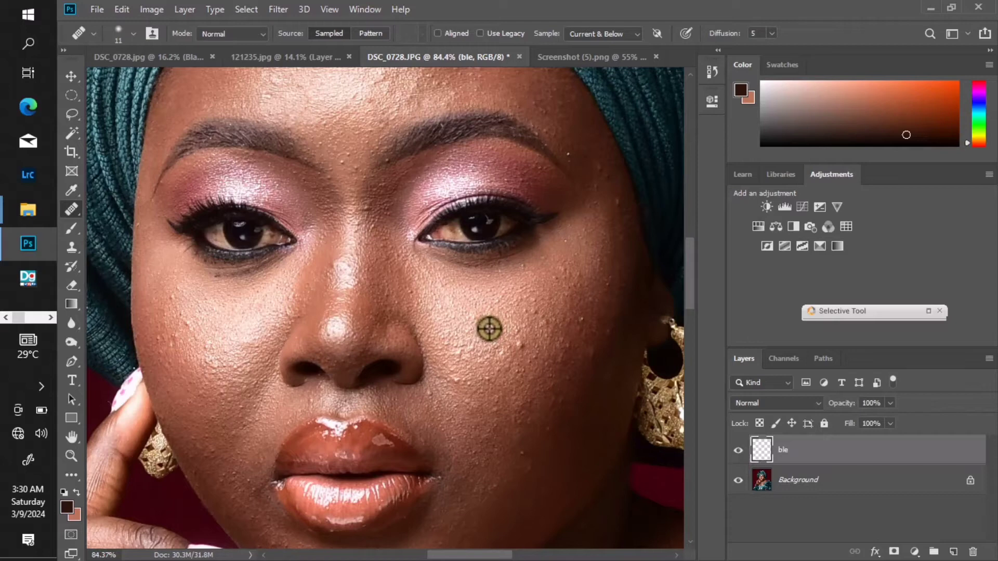
{"action": "left_click", "coordinate": [196, 348], "text": "alt"}
{"action": "key", "text": "bracketright"}
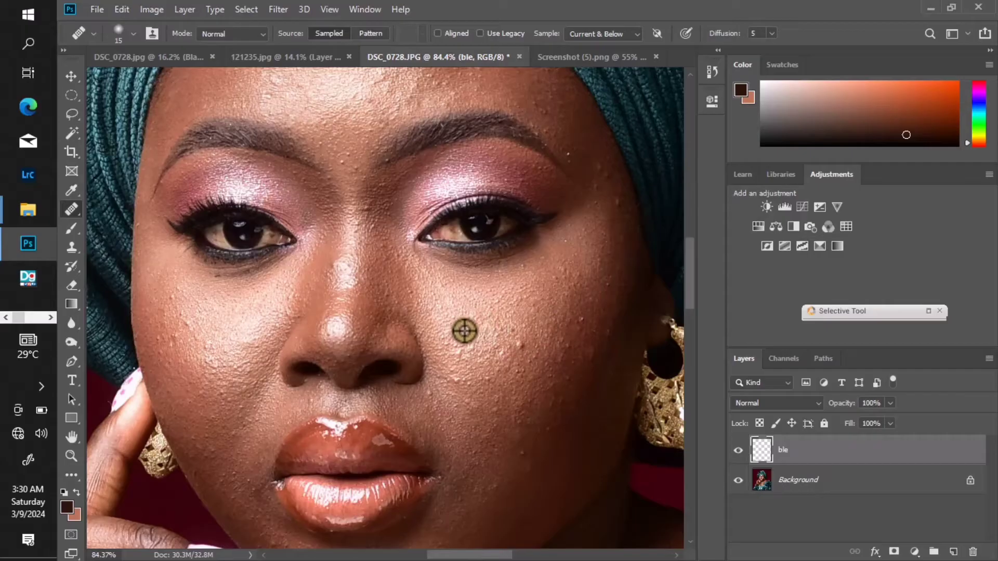
- Heal the bumps on the right-hand cheek beside the nose, resampling clean skin next to each spot
{"action": "scroll", "coordinate": [470, 347], "scroll_direction": "down", "scroll_amount": 1}
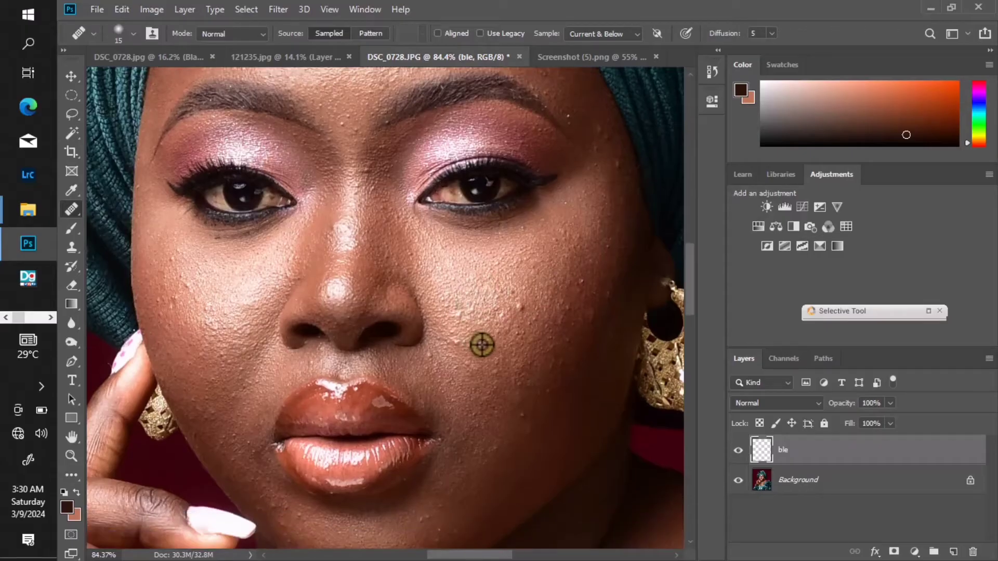
{"action": "left_click", "coordinate": [481, 336], "text": "alt"}
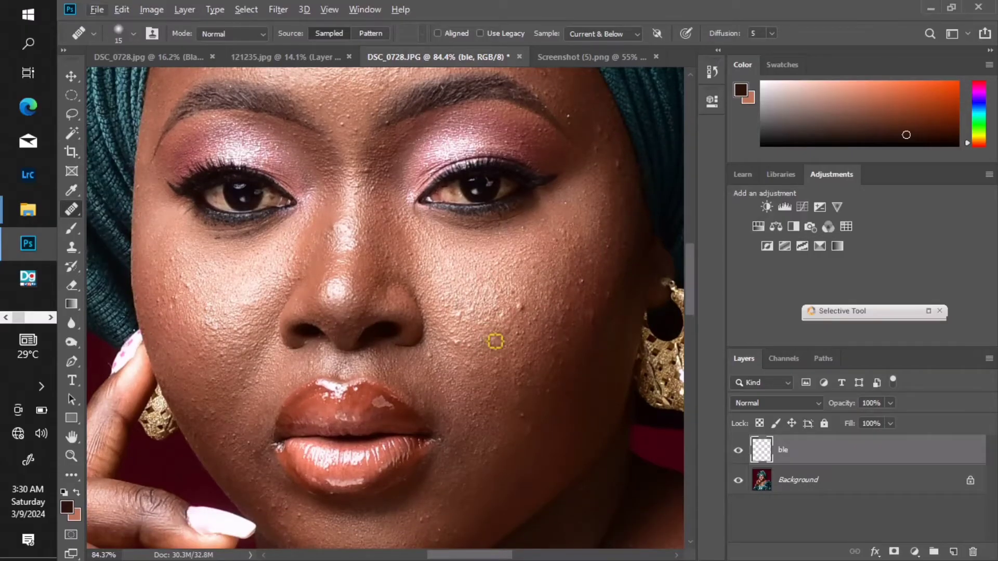
{"action": "left_click", "coordinate": [459, 340]}
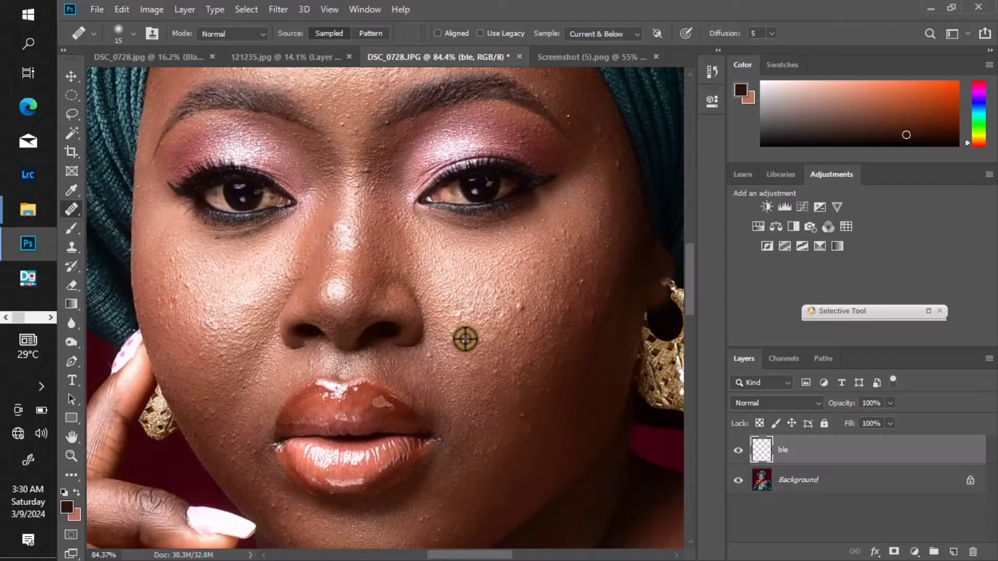
{"action": "left_click", "coordinate": [471, 342], "text": "alt"}
{"action": "left_click", "coordinate": [487, 336]}
{"action": "left_click", "coordinate": [521, 303], "text": "alt"}
{"action": "left_click", "coordinate": [524, 299]}
{"action": "left_click", "coordinate": [520, 310], "text": "alt"}
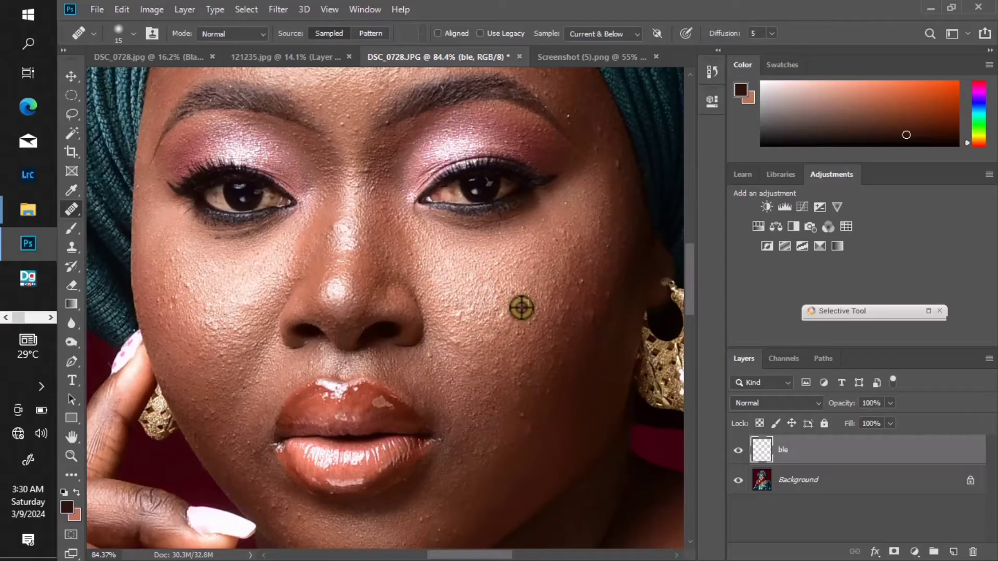
- Hide and reshow the ble layer to compare the healed skin with the original
{"action": "scroll", "coordinate": [509, 316], "scroll_direction": "down", "scroll_amount": 1}
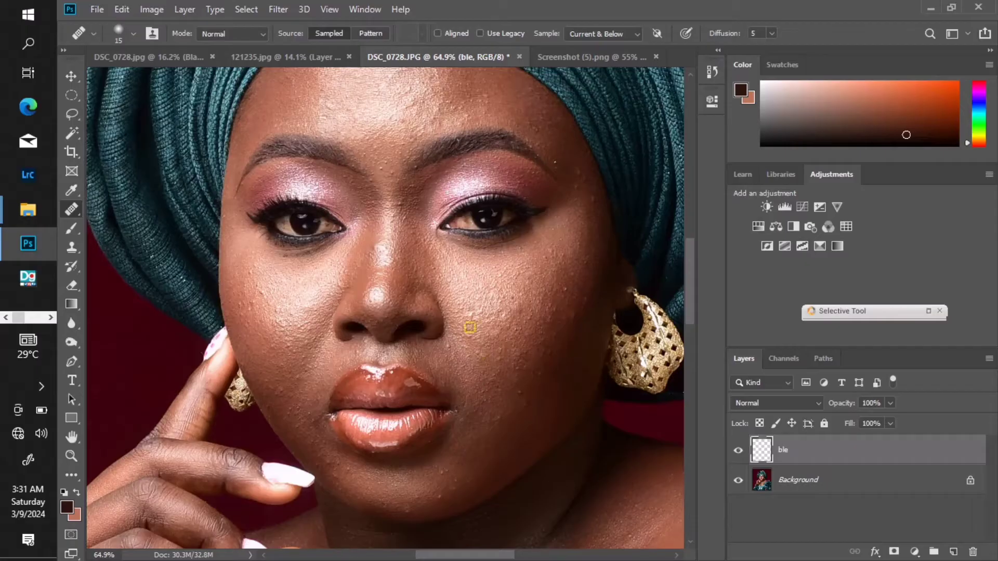
{"action": "left_click", "coordinate": [738, 450]}
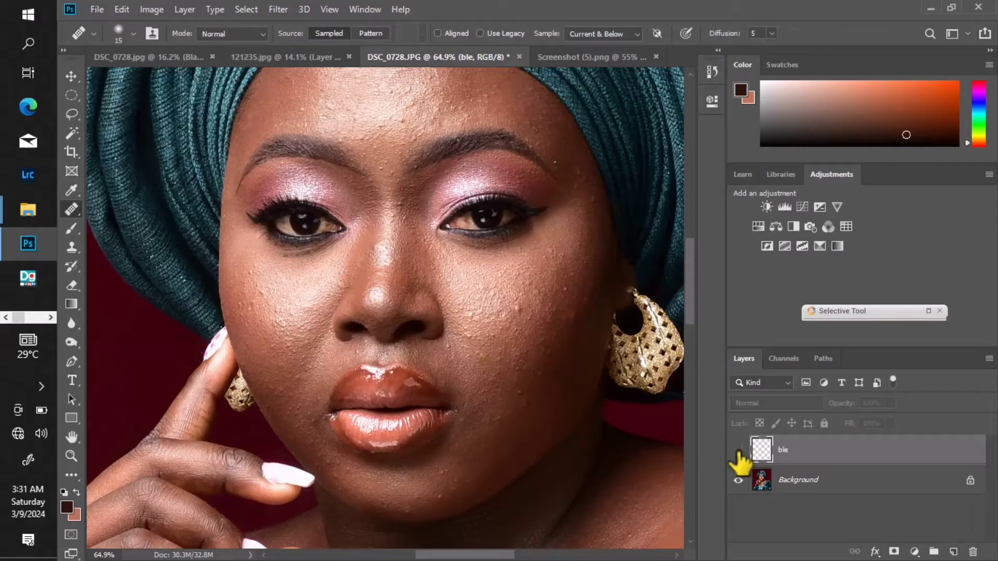
{"action": "left_click", "coordinate": [738, 450]}
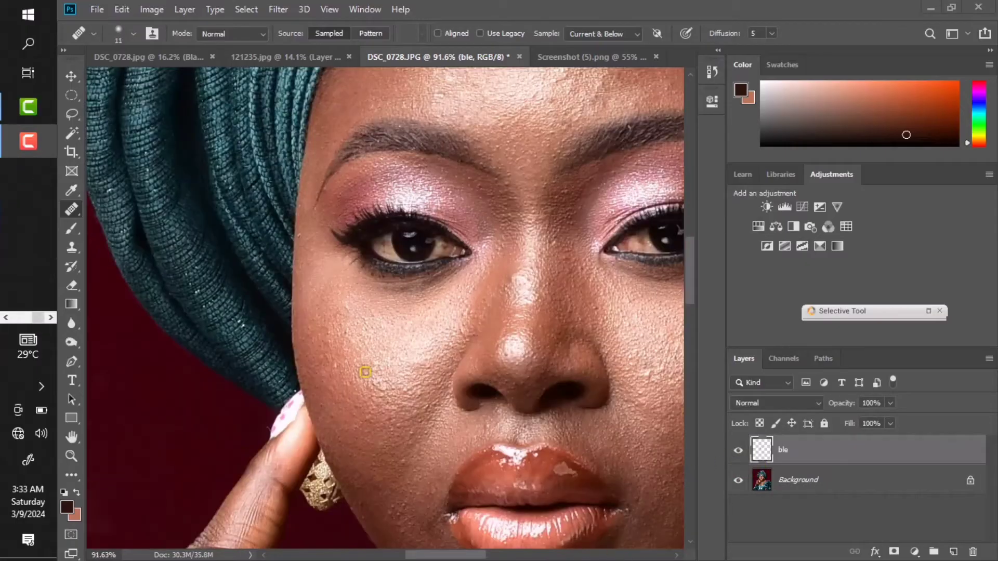
- Clean the discolored patches in the white of the left-hand eye with the Healing Brush, sampling clear areas of the white
{"action": "scroll", "coordinate": [351, 373], "scroll_direction": "down", "scroll_amount": 2}
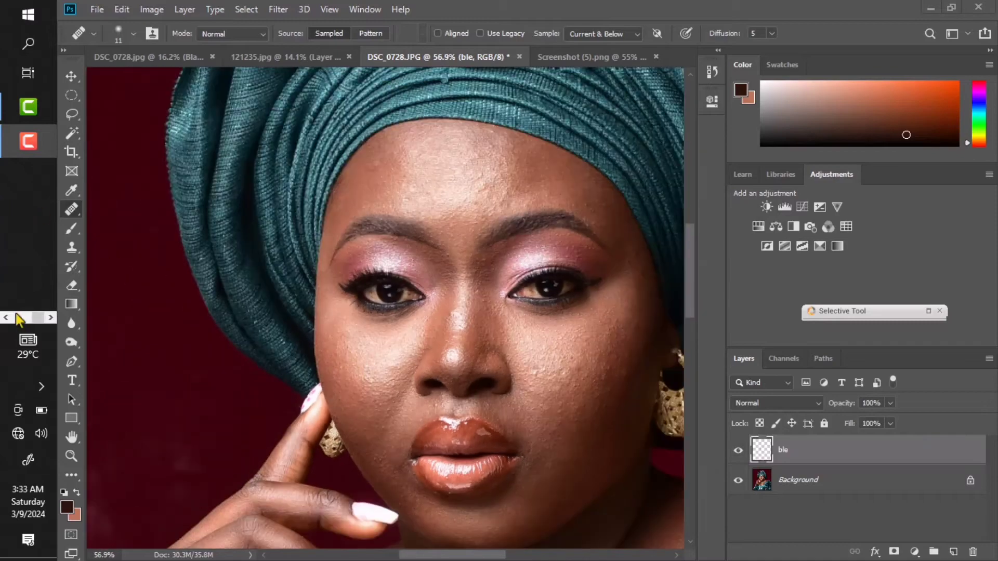
{"action": "left_click", "coordinate": [5, 318]}
{"action": "scroll", "coordinate": [374, 311], "scroll_direction": "up", "scroll_amount": 5}
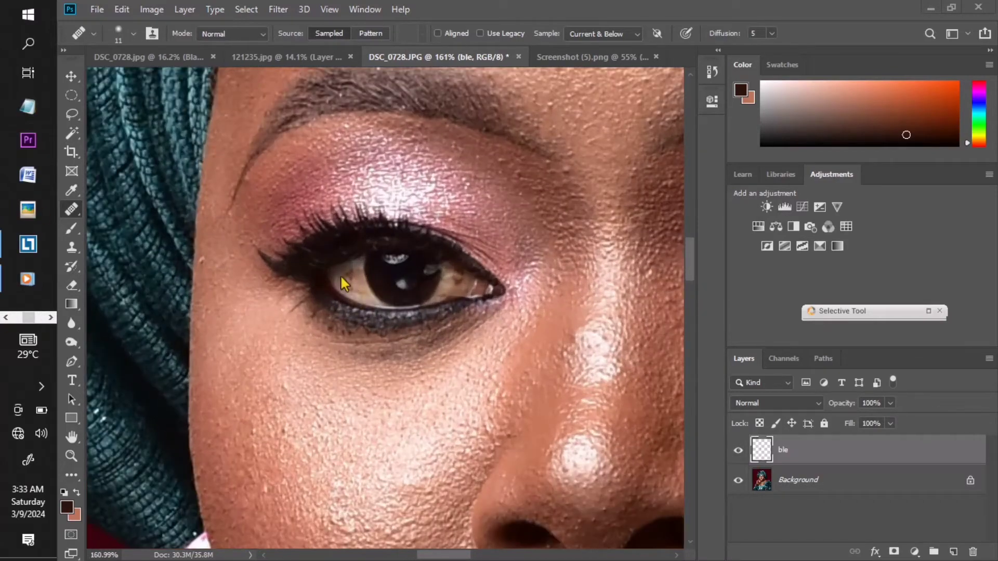
{"action": "left_click", "coordinate": [342, 276], "text": "alt"}
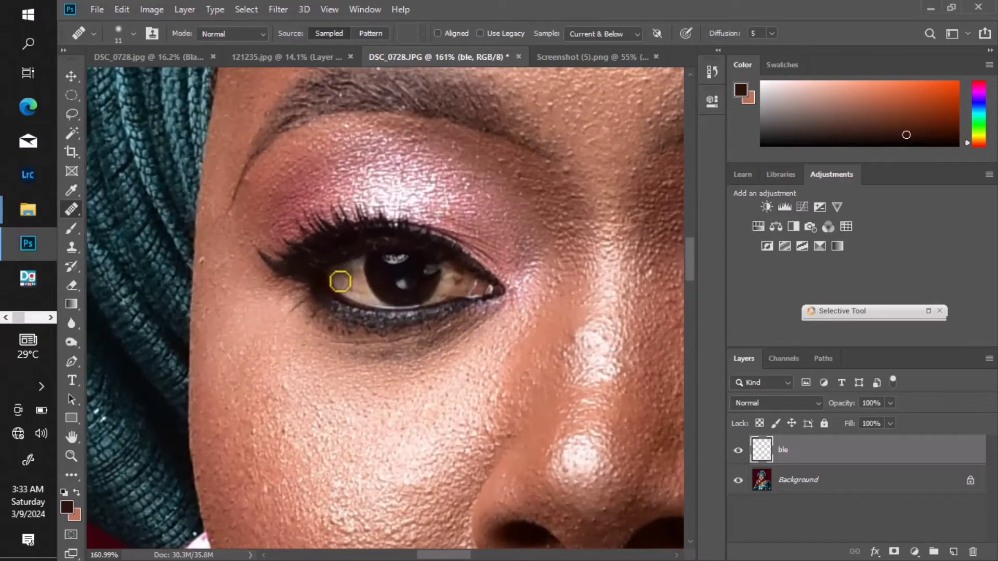
{"action": "left_click", "coordinate": [352, 274], "text": "alt"}
{"action": "left_click_drag", "start_coordinate": [352, 273], "coordinate": [353, 283]}
{"action": "mouse_move", "coordinate": [412, 287]}
{"action": "left_mouse_down"}
{"action": "mouse_move", "coordinate": [324, 305]}
{"action": "mouse_move", "coordinate": [370, 293]}
{"action": "left_mouse_up"}
{"action": "left_click", "coordinate": [369, 302], "text": "alt"}
{"action": "left_click", "coordinate": [363, 296], "text": "alt"}
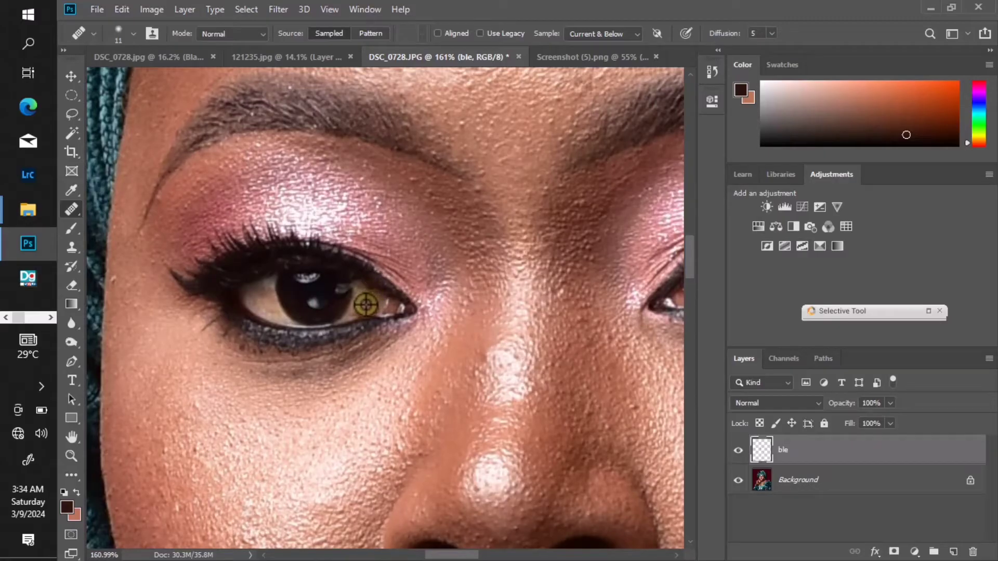
- Heal the reddish marks in the white of the right-hand eye, sampling from its clearer area
{"action": "left_click_drag", "start_coordinate": [479, 290], "coordinate": [187, 299]}
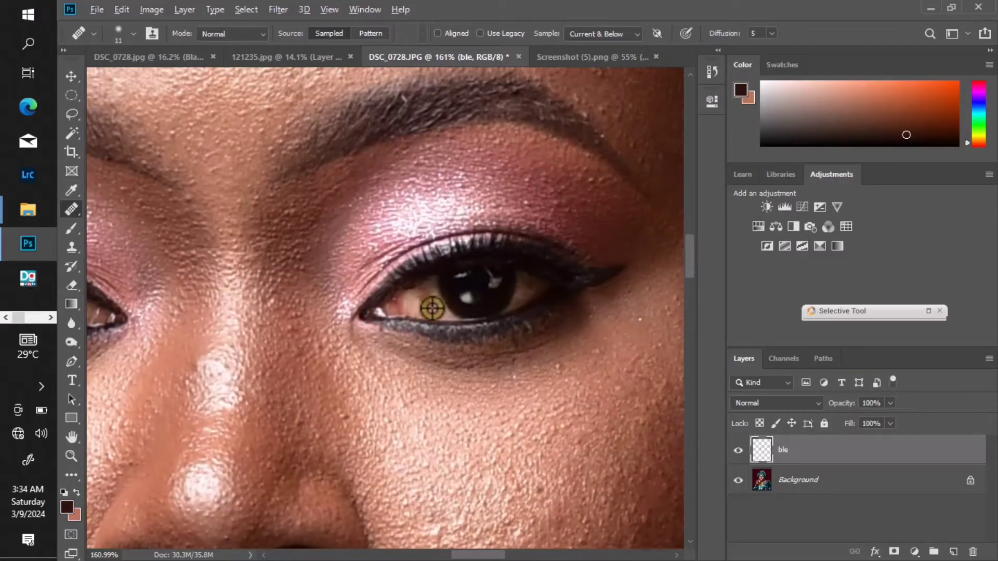
{"action": "left_click", "coordinate": [435, 310], "text": "alt"}
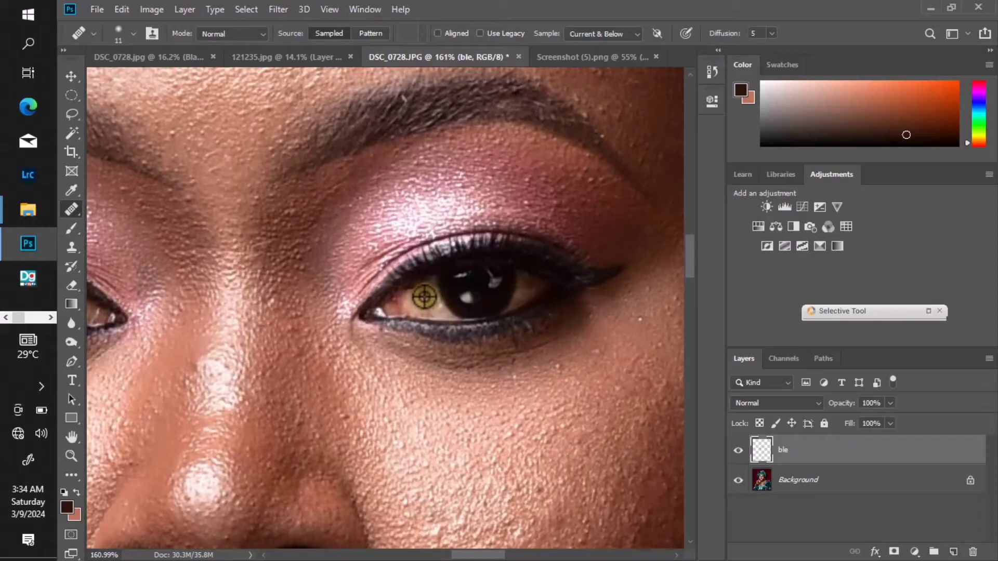
{"action": "left_click", "coordinate": [432, 299], "text": "alt"}
{"action": "left_click_drag", "start_coordinate": [432, 300], "coordinate": [338, 305]}
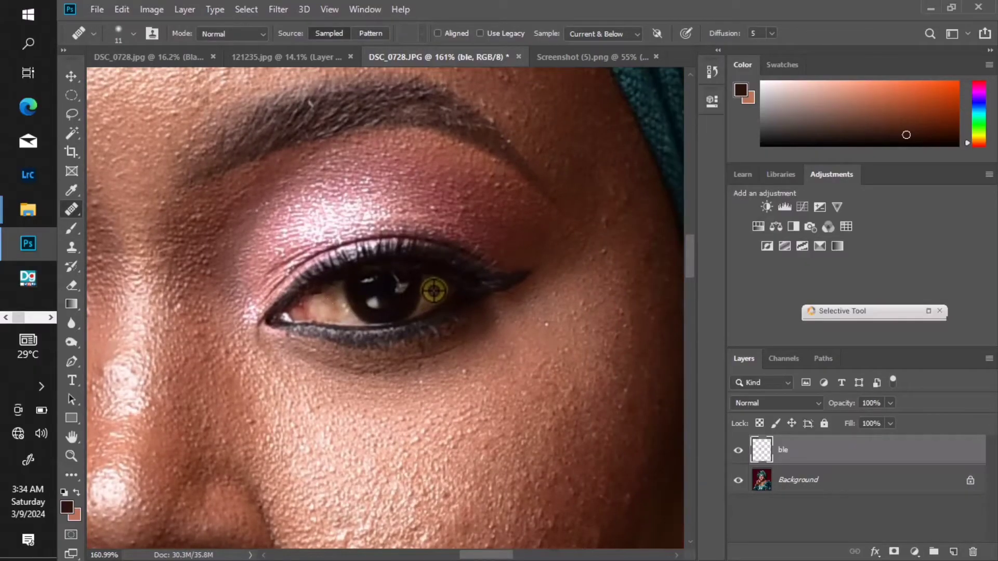
- Compare the portrait with and without the ble layer, and inspect the retouched face close up and from farther out
{"action": "scroll", "coordinate": [411, 307], "scroll_direction": "down", "scroll_amount": 5}
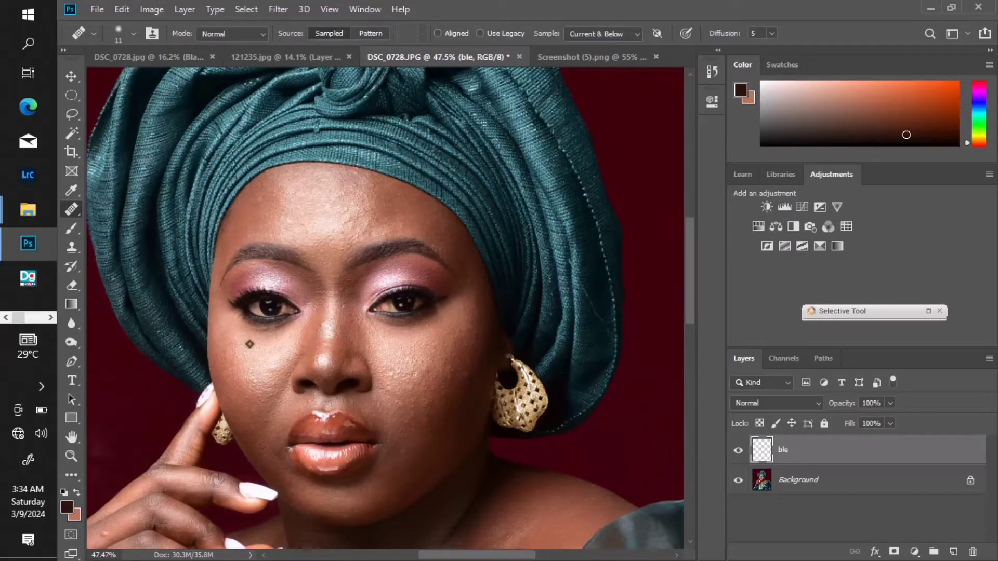
{"action": "scroll", "coordinate": [279, 262], "scroll_direction": "up", "scroll_amount": 3}
{"action": "left_click_drag", "start_coordinate": [341, 350], "coordinate": [338, 304]}
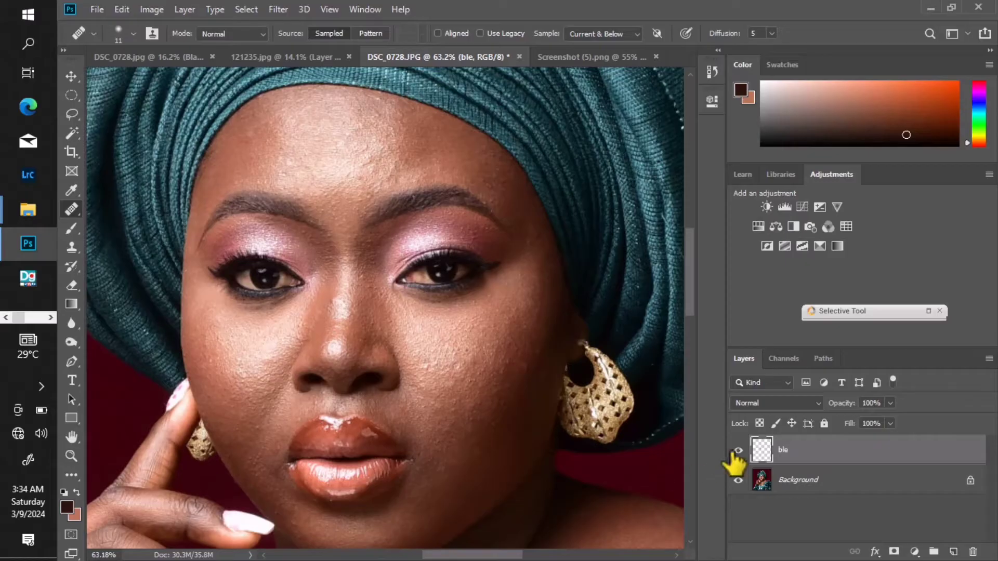
{"action": "left_click", "coordinate": [737, 451]}
{"action": "left_click", "coordinate": [738, 450]}
{"action": "scroll", "coordinate": [451, 292], "scroll_direction": "down", "scroll_amount": 3}
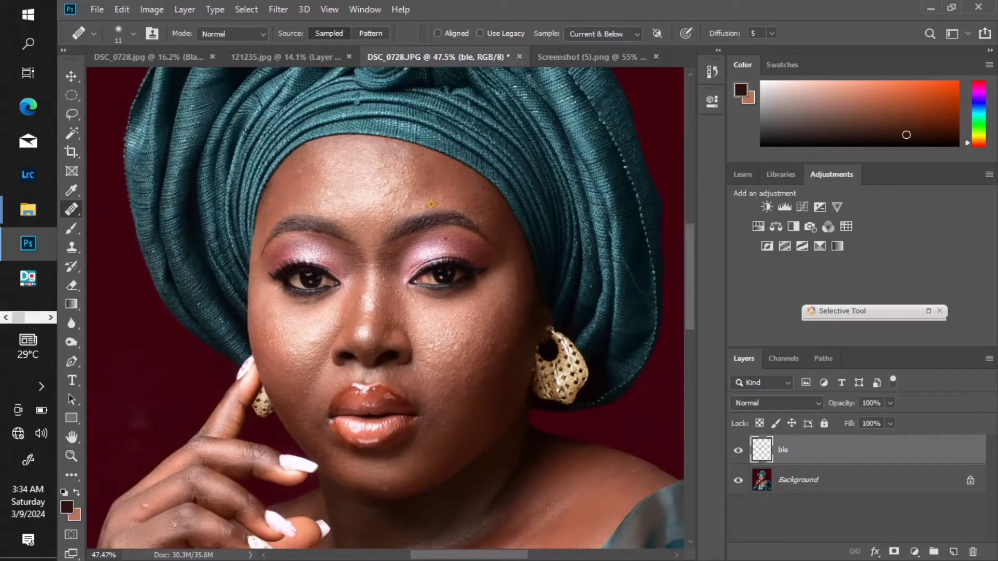
{"action": "scroll", "coordinate": [504, 340], "scroll_direction": "up", "scroll_amount": 4}
{"action": "scroll", "coordinate": [506, 350], "scroll_direction": "down", "scroll_amount": 5}
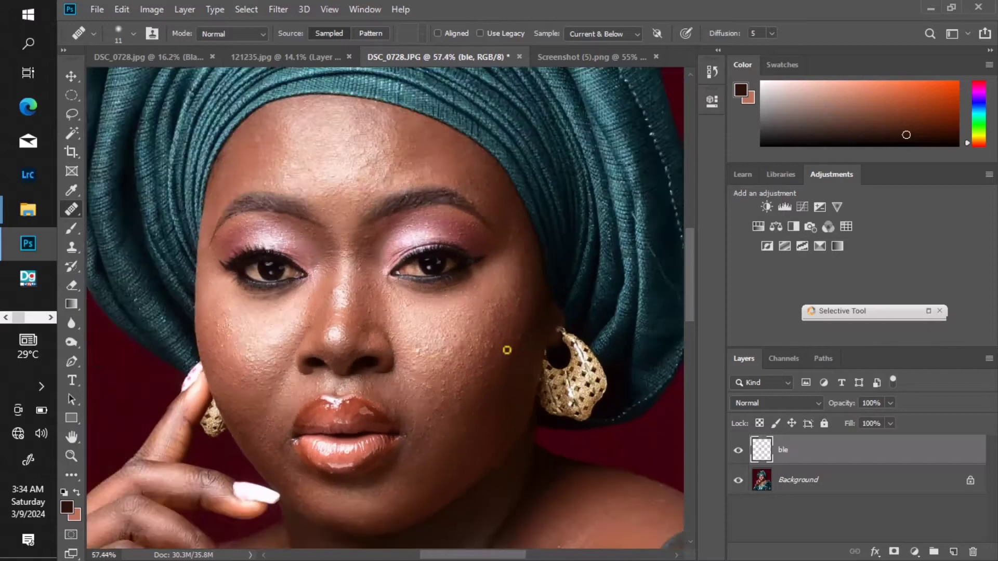
{"action": "scroll", "coordinate": [507, 350], "scroll_direction": "down", "scroll_amount": 3}
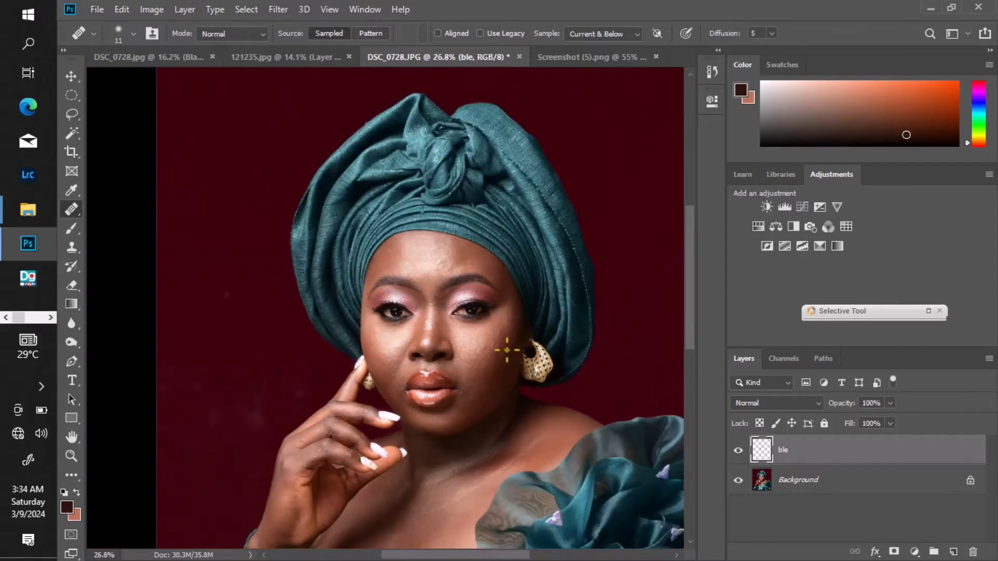
{"action": "scroll", "coordinate": [459, 343], "scroll_direction": "up", "scroll_amount": 3}
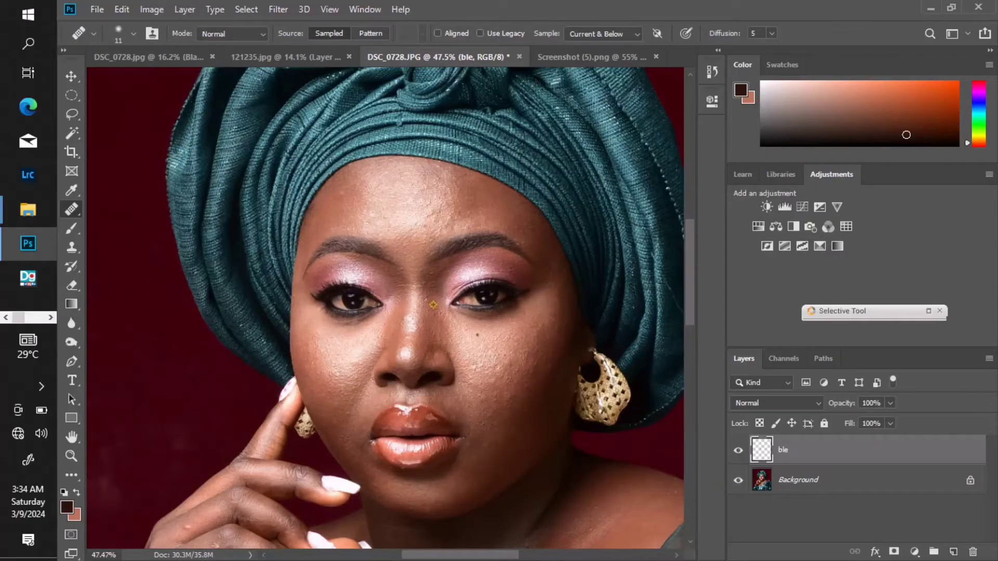
{"action": "scroll", "coordinate": [434, 204], "scroll_direction": "up", "scroll_amount": 1}
{"action": "scroll", "coordinate": [384, 268], "scroll_direction": "down", "scroll_amount": 1}
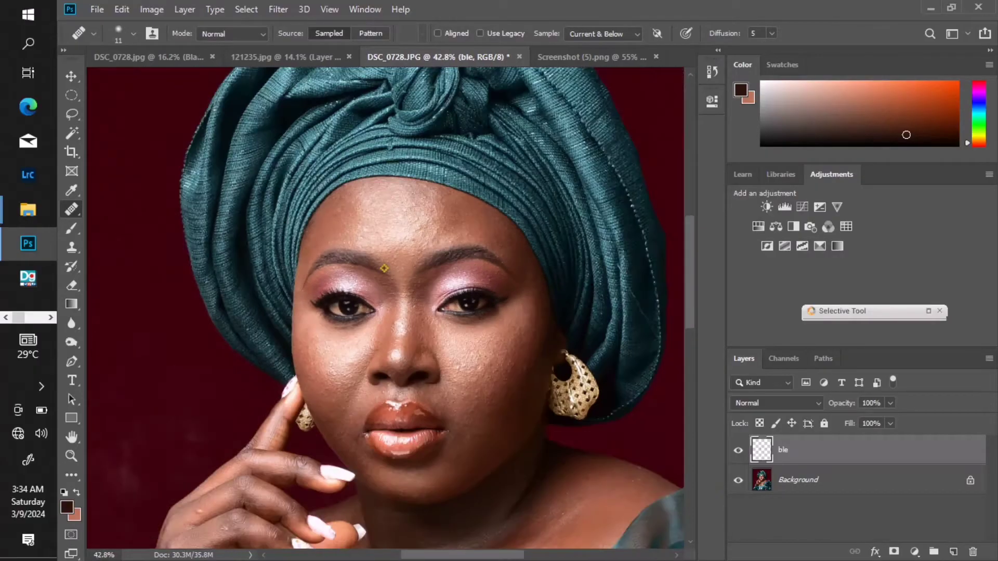
- Merge the ble and Background layers using Merge Visible
{"action": "scroll", "coordinate": [421, 286], "scroll_direction": "down", "scroll_amount": 3}
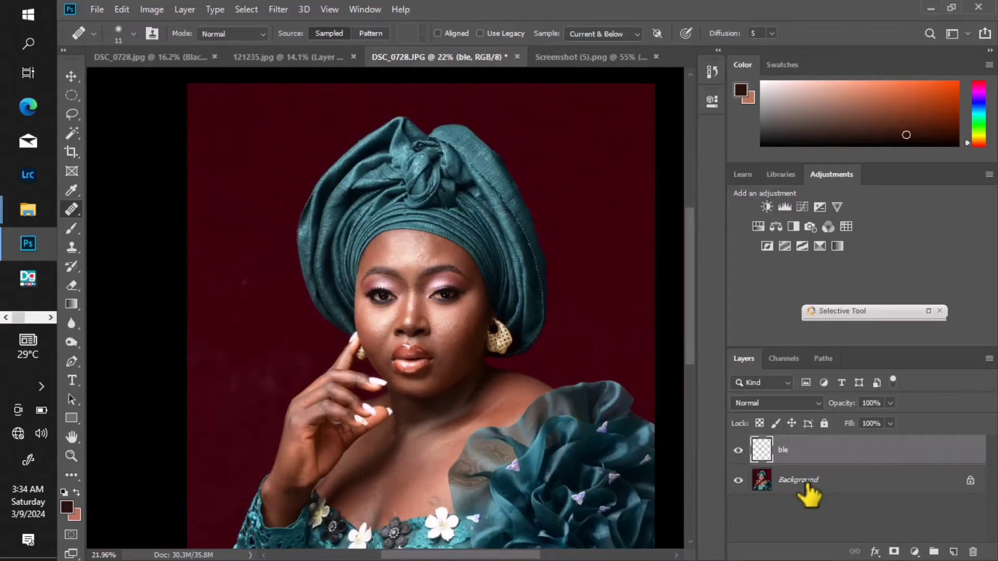
{"action": "right_click", "coordinate": [814, 486]}
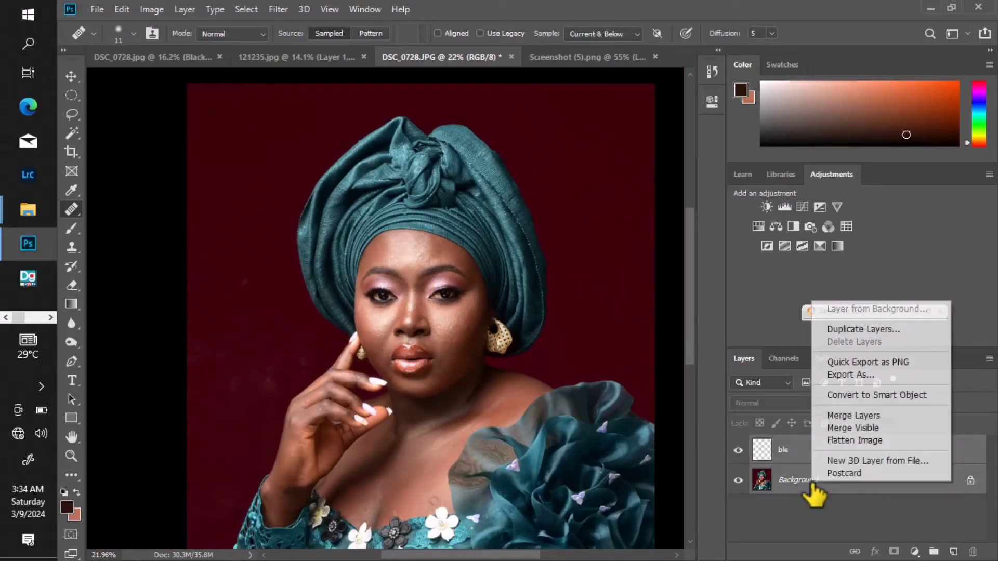
{"action": "left_click", "coordinate": [833, 428]}
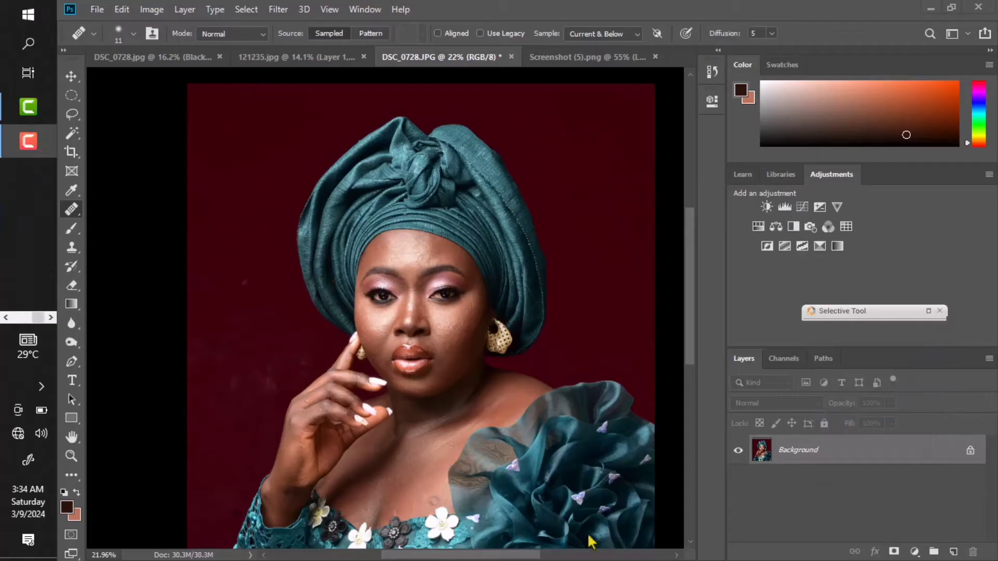
- Use the Patch Tool to replace the marks on the red backdrop beside the headwrap with clean backdrop, and clear the selection
{"action": "right_click", "coordinate": [79, 211]}
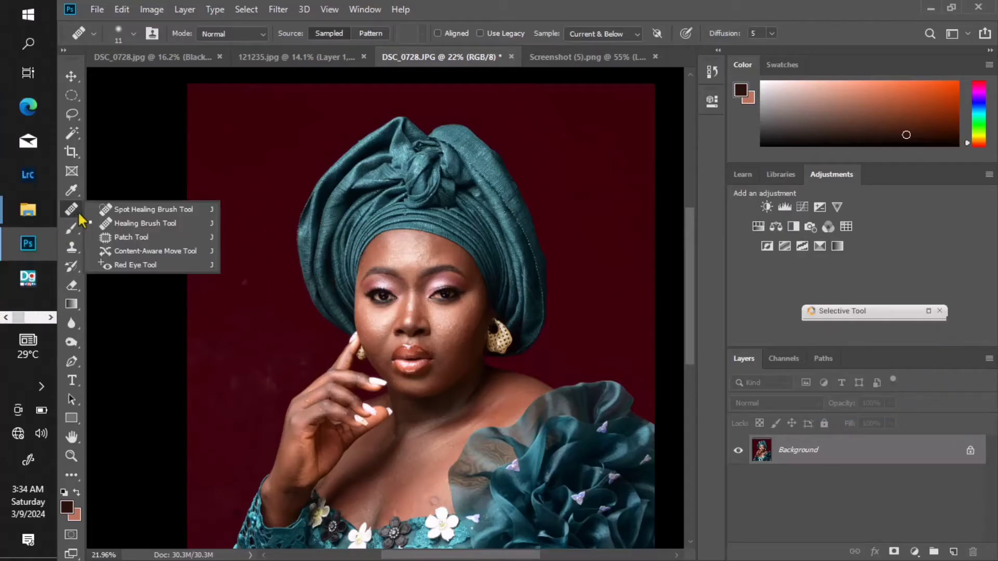
{"action": "left_click", "coordinate": [105, 238]}
{"action": "left_click_drag", "start_coordinate": [262, 344], "coordinate": [304, 337]}
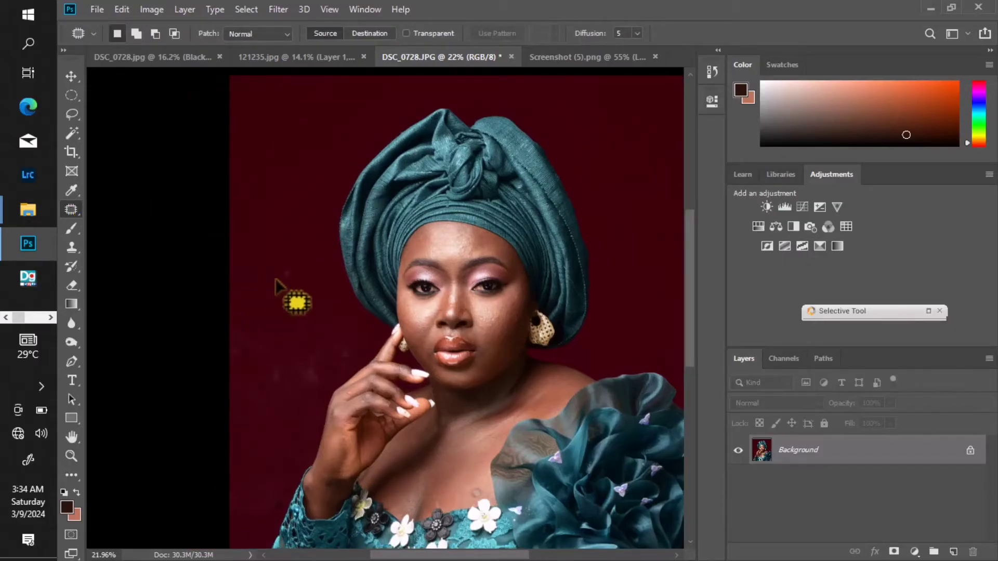
{"action": "left_click_drag", "start_coordinate": [298, 316], "coordinate": [298, 267]}
{"action": "left_click_drag", "start_coordinate": [294, 280], "coordinate": [296, 230]}
{"action": "mouse_move", "coordinate": [234, 311]}
{"action": "left_mouse_down"}
{"action": "mouse_move", "coordinate": [263, 375]}
{"action": "mouse_move", "coordinate": [277, 285]}
{"action": "left_mouse_up"}
{"action": "mouse_move", "coordinate": [268, 347]}
{"action": "left_mouse_down"}
{"action": "mouse_move", "coordinate": [235, 400]}
{"action": "mouse_move", "coordinate": [313, 415]}
{"action": "mouse_move", "coordinate": [344, 375]}
{"action": "mouse_move", "coordinate": [336, 338]}
{"action": "mouse_move", "coordinate": [300, 280]}
{"action": "left_mouse_up"}
{"action": "key", "text": "ctrl+d"}
- Patch the marks on the lower red backdrop beside the raised arm with clean backdrop areas
{"action": "scroll", "coordinate": [300, 312], "scroll_direction": "down", "scroll_amount": 1}
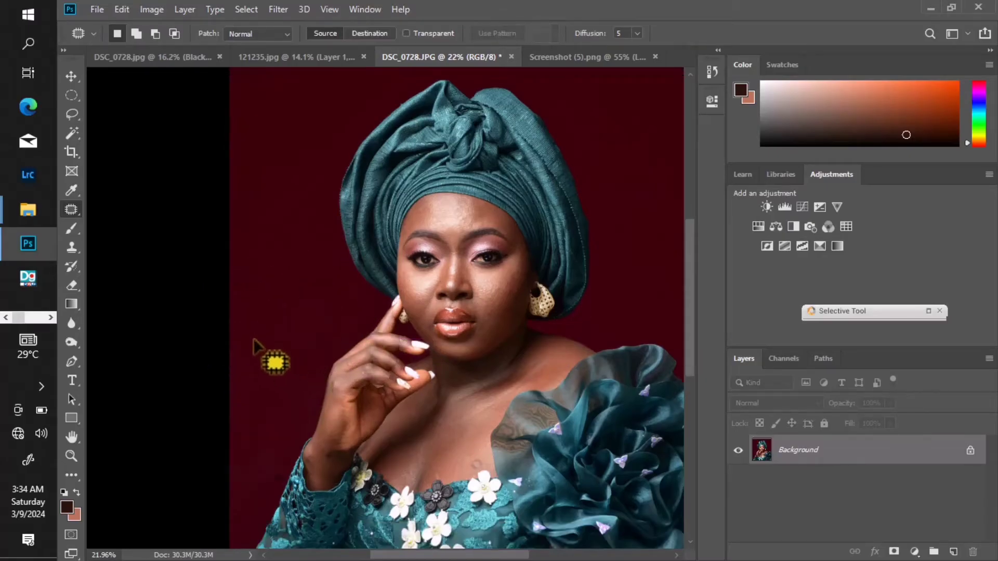
{"action": "mouse_move", "coordinate": [233, 441]}
{"action": "left_mouse_down"}
{"action": "mouse_move", "coordinate": [228, 460]}
{"action": "mouse_move", "coordinate": [276, 496]}
{"action": "mouse_move", "coordinate": [284, 462]}
{"action": "mouse_move", "coordinate": [274, 419]}
{"action": "left_mouse_up"}
{"action": "left_click_drag", "start_coordinate": [265, 449], "coordinate": [266, 374]}
{"action": "mouse_move", "coordinate": [285, 358]}
{"action": "left_mouse_down"}
{"action": "mouse_move", "coordinate": [276, 396]}
{"action": "mouse_move", "coordinate": [296, 436]}
{"action": "mouse_move", "coordinate": [308, 403]}
{"action": "mouse_move", "coordinate": [308, 332]}
{"action": "mouse_move", "coordinate": [278, 317]}
{"action": "left_mouse_up"}
{"action": "mouse_move", "coordinate": [272, 298]}
{"action": "left_mouse_down"}
{"action": "mouse_move", "coordinate": [243, 339]}
{"action": "mouse_move", "coordinate": [272, 312]}
{"action": "left_mouse_up"}
{"action": "left_click_drag", "start_coordinate": [264, 335], "coordinate": [271, 373]}
- Patch the backdrop area between the headwrap and the raised hand with clean backdrop, and deselect it
{"action": "left_click_drag", "start_coordinate": [319, 266], "coordinate": [304, 286]}
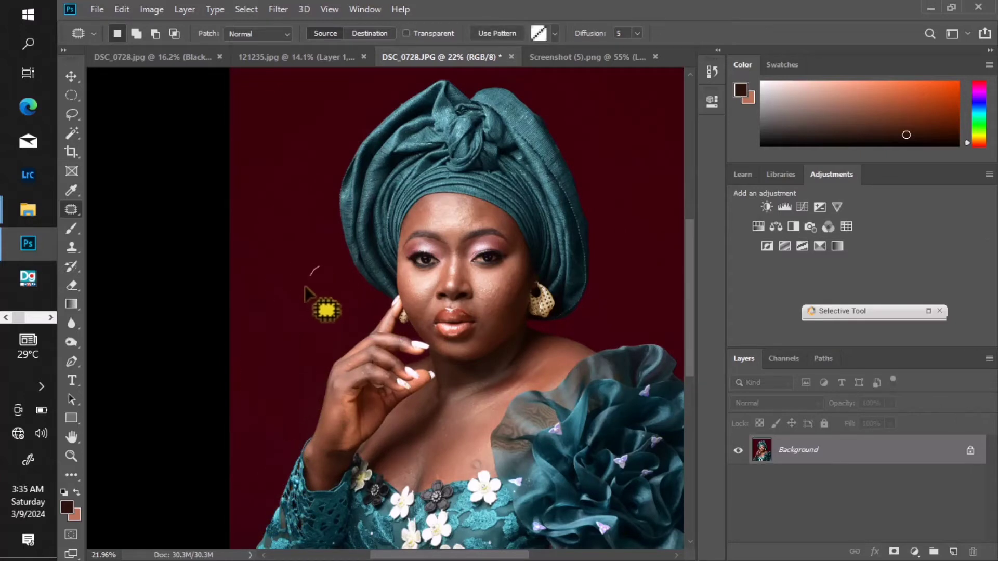
{"action": "left_click_drag", "start_coordinate": [347, 323], "coordinate": [331, 256]}
{"action": "left_click_drag", "start_coordinate": [326, 290], "coordinate": [307, 276]}
{"action": "key", "text": "ctrl+d"}
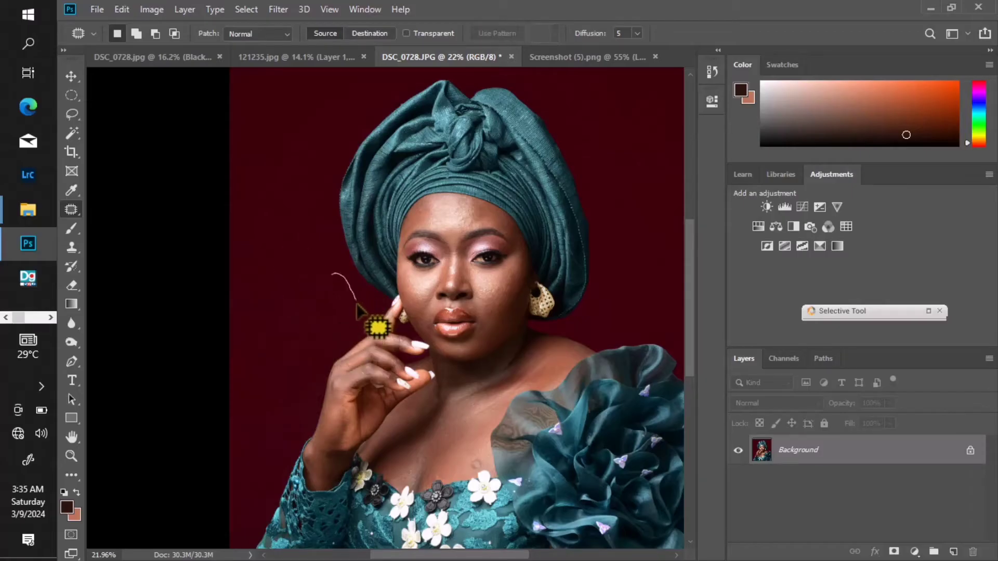
- Patch the remaining marks on the red backdrop beside the raised hand and arm with clean backdrop, and clear the selections
{"action": "mouse_move", "coordinate": [356, 303]}
{"action": "left_mouse_down"}
{"action": "mouse_move", "coordinate": [322, 338]}
{"action": "mouse_move", "coordinate": [273, 331]}
{"action": "left_mouse_up"}
{"action": "key", "text": "ctrl+d"}
{"action": "left_click_drag", "start_coordinate": [304, 414], "coordinate": [299, 380]}
{"action": "left_click_drag", "start_coordinate": [297, 384], "coordinate": [290, 342]}
{"action": "key", "text": "ctrl+d"}
{"action": "scroll", "coordinate": [331, 367], "scroll_direction": "down", "scroll_amount": 4}
{"action": "scroll", "coordinate": [414, 270], "scroll_direction": "up", "scroll_amount": 5}
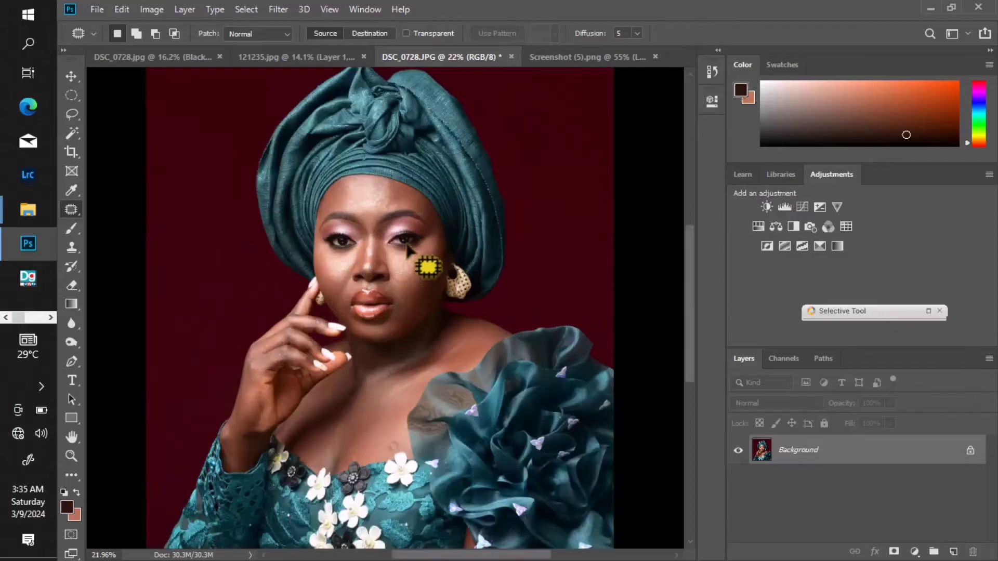
{"action": "scroll", "coordinate": [413, 271], "scroll_direction": "down", "scroll_amount": 3}
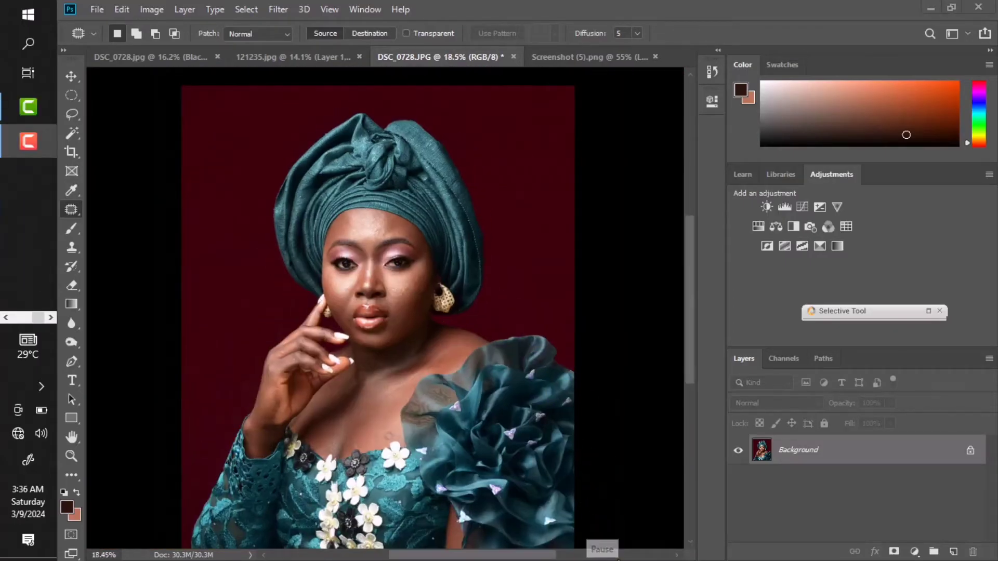
{"action": "key", "text": "XF86MonBrightnessUp"}
{"action": "left_click", "coordinate": [6, 319]}
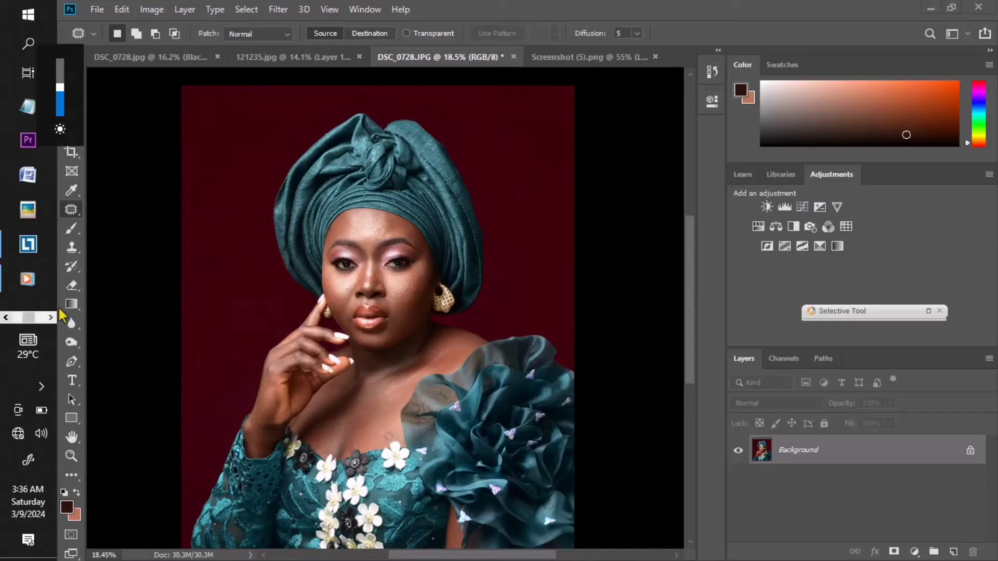
{"action": "scroll", "coordinate": [408, 294], "scroll_direction": "up", "scroll_amount": 5}
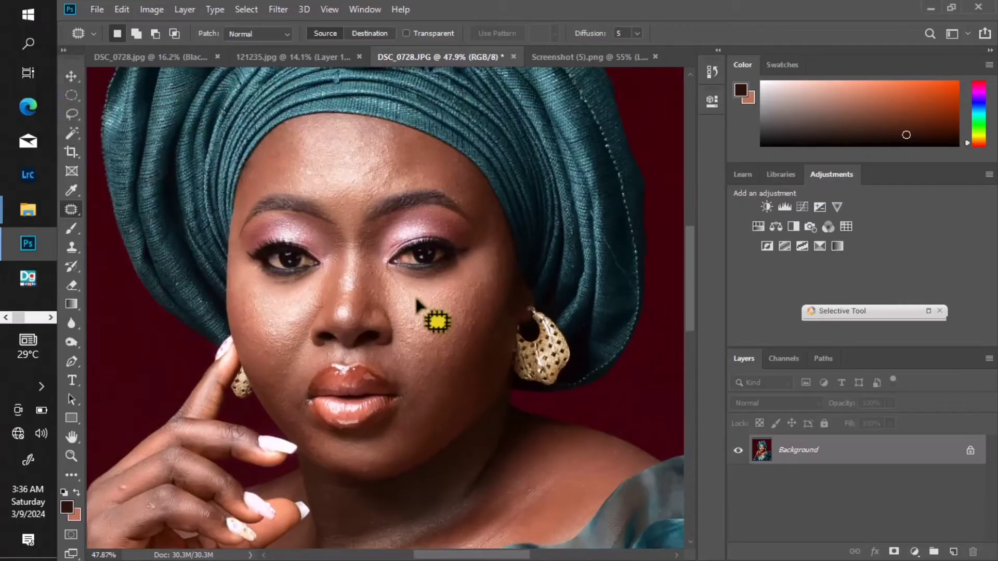
{"action": "scroll", "coordinate": [479, 283], "scroll_direction": "down", "scroll_amount": 3}
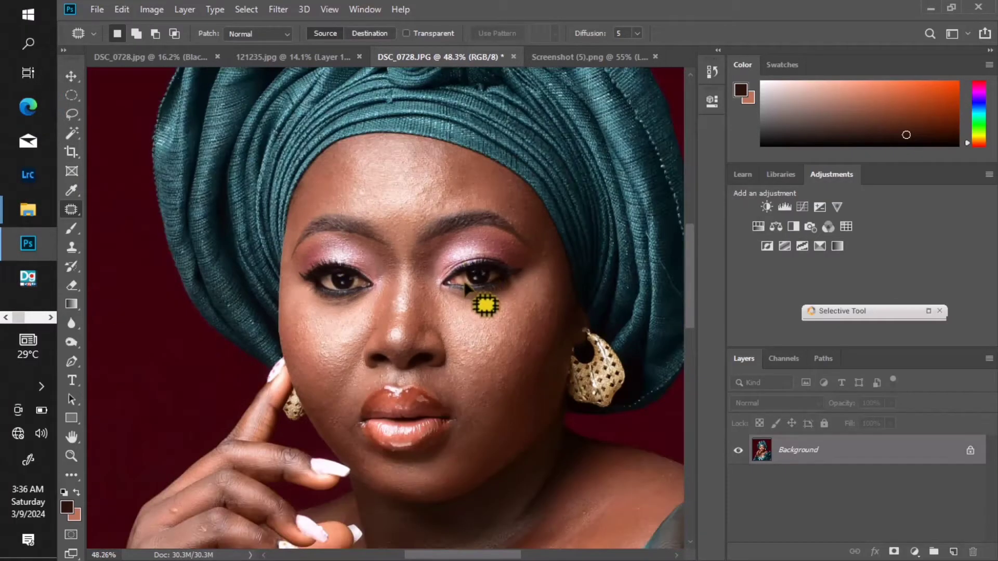
{"action": "left_click", "coordinate": [712, 71]}
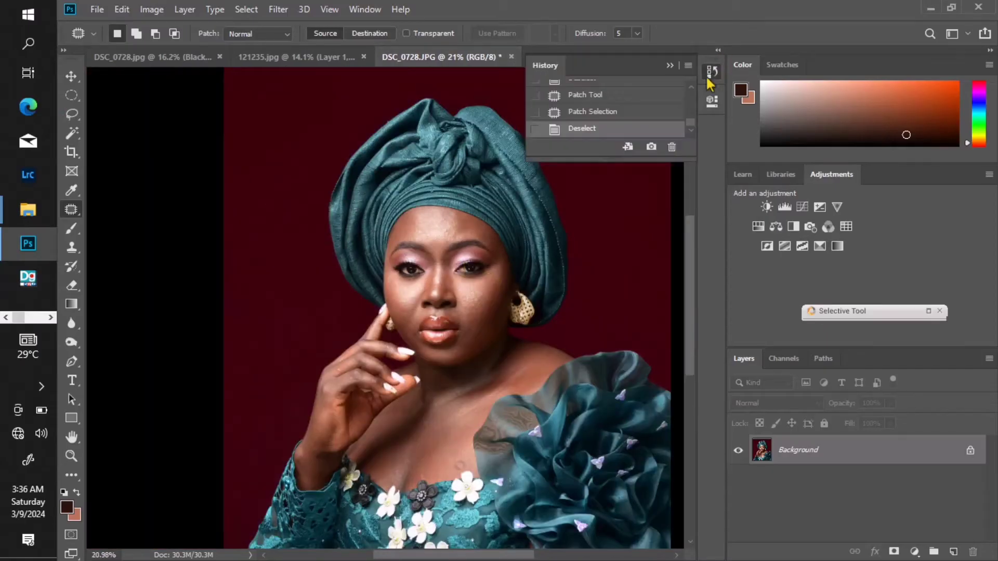
{"action": "left_click", "coordinate": [672, 66]}
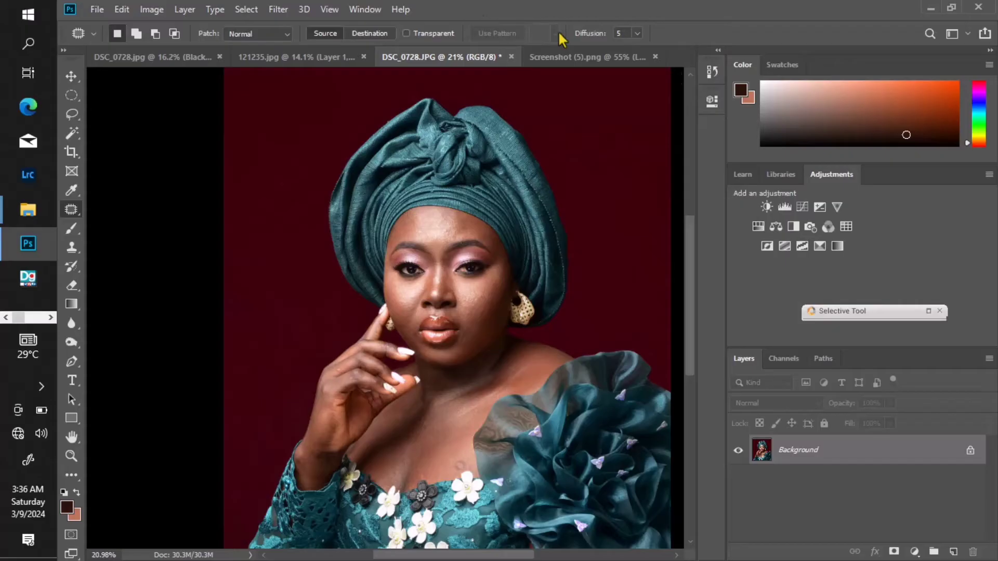
- Run the EYE WHITENING action on the portrait
{"action": "left_click", "coordinate": [365, 9]}
{"action": "left_click", "coordinate": [413, 107]}
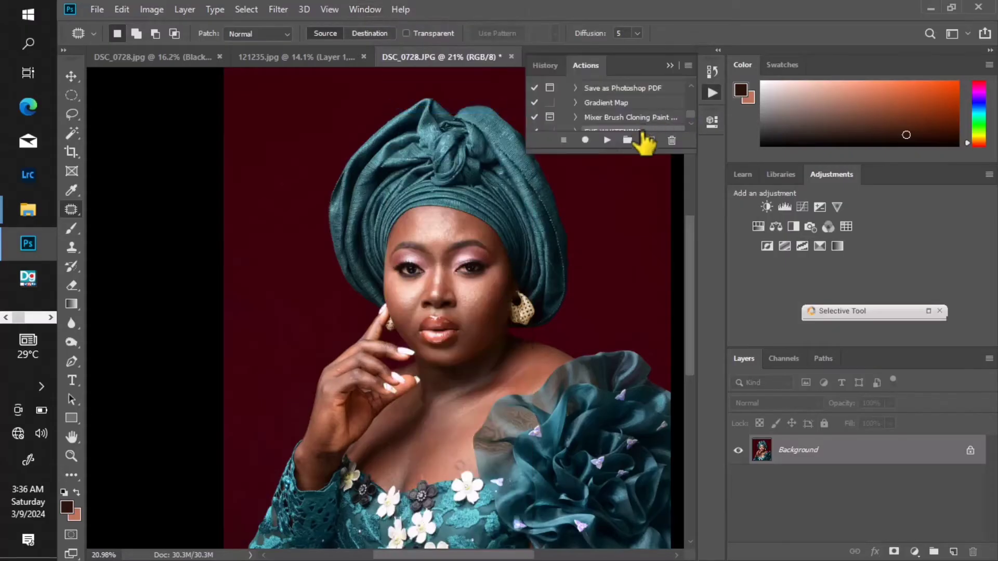
{"action": "left_click", "coordinate": [648, 128]}
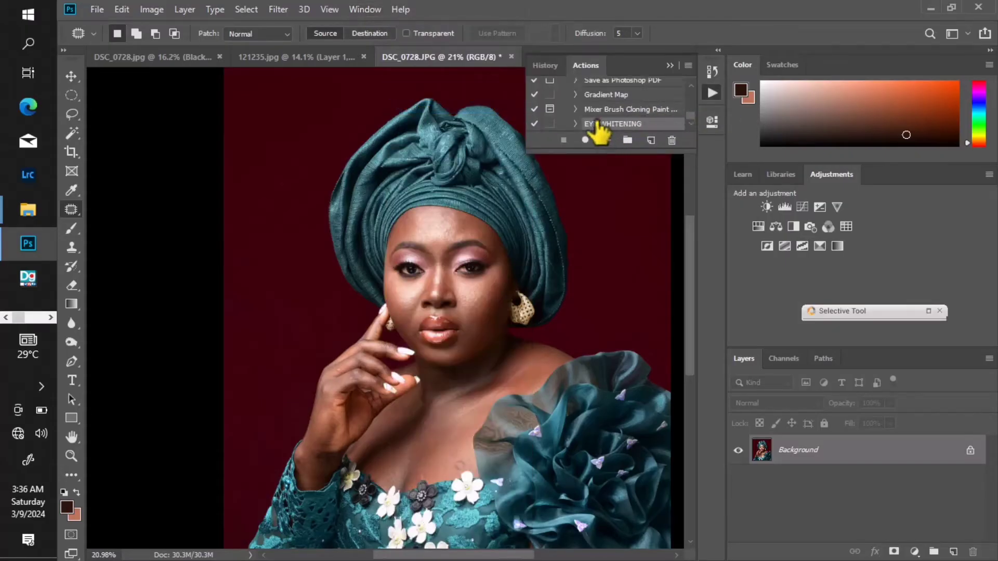
{"action": "left_click", "coordinate": [606, 140]}
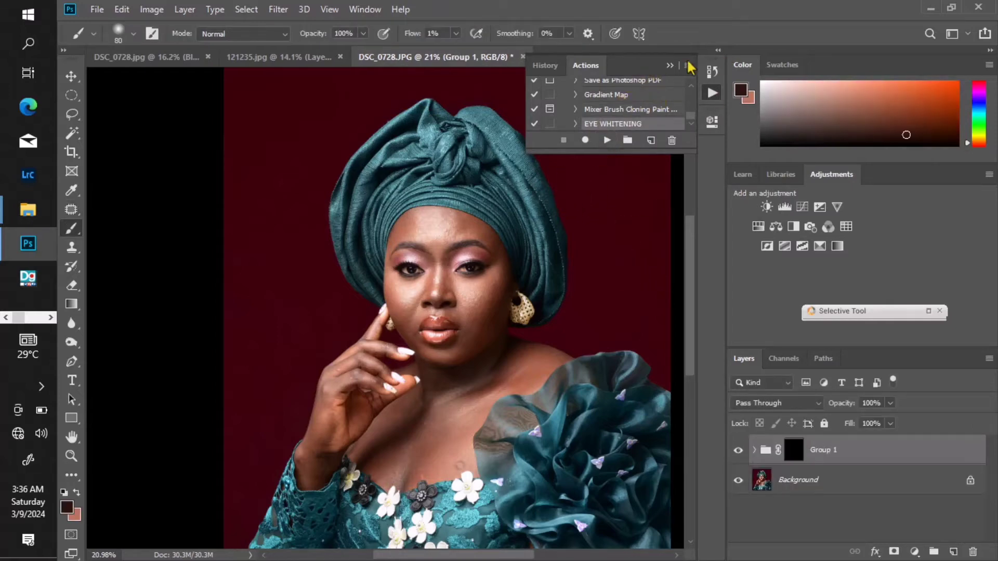
{"action": "left_click", "coordinate": [670, 66]}
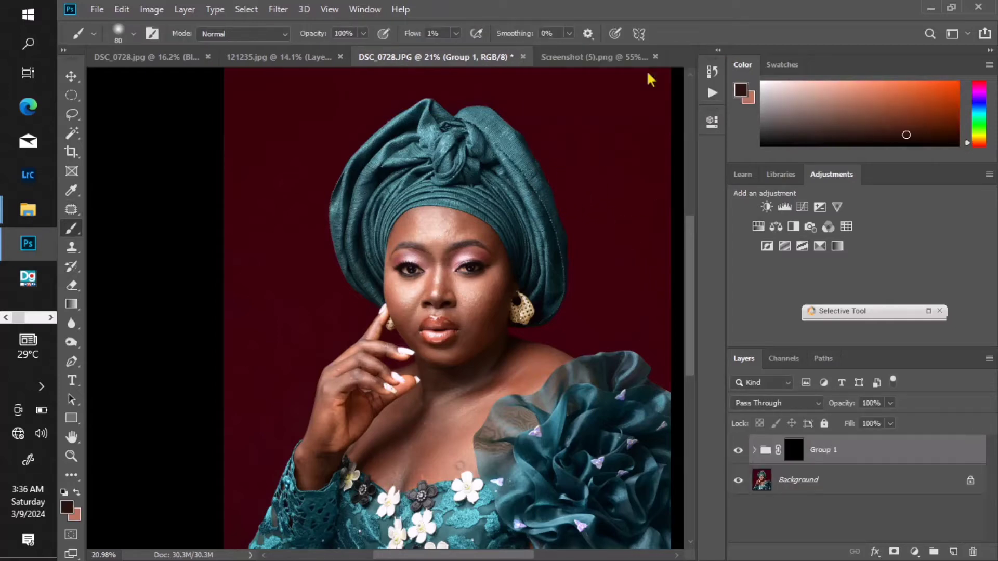
- Set the Brush Tool's flow to 100% and make white the foreground colour with black as the background colour
{"action": "right_click", "coordinate": [73, 232]}
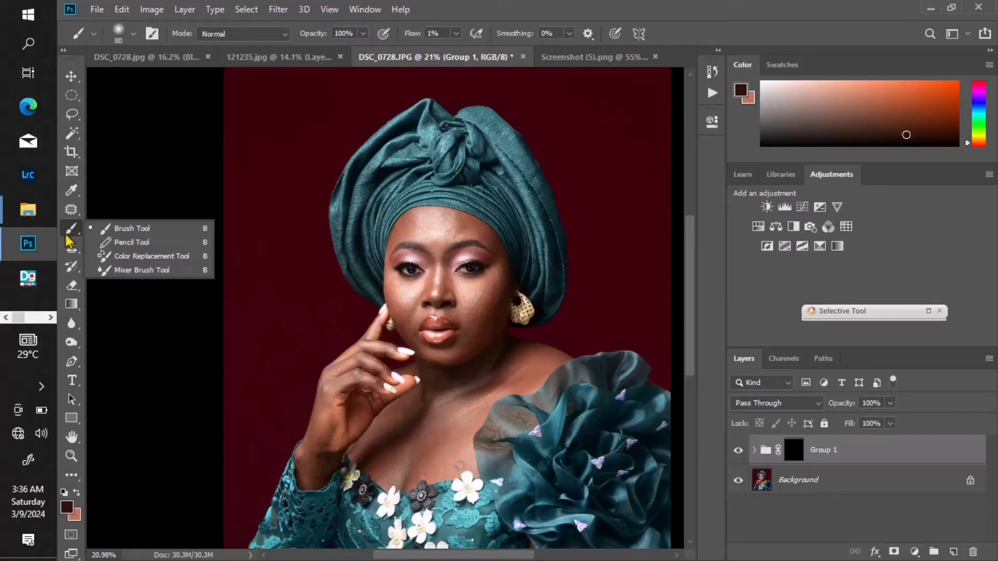
{"action": "left_click", "coordinate": [330, 82]}
{"action": "left_click", "coordinate": [456, 33]}
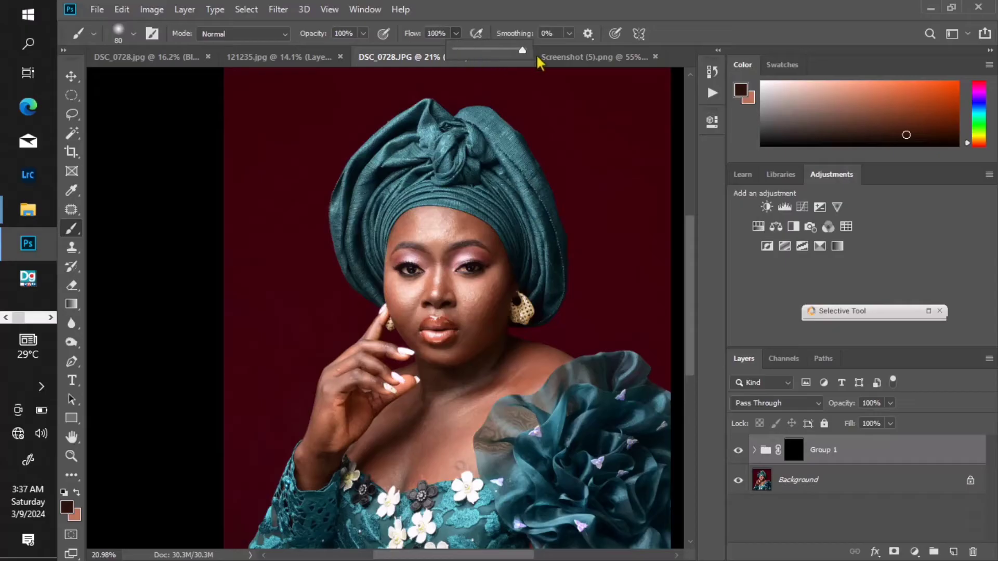
{"action": "scroll", "coordinate": [466, 284], "scroll_direction": "up", "scroll_amount": 3}
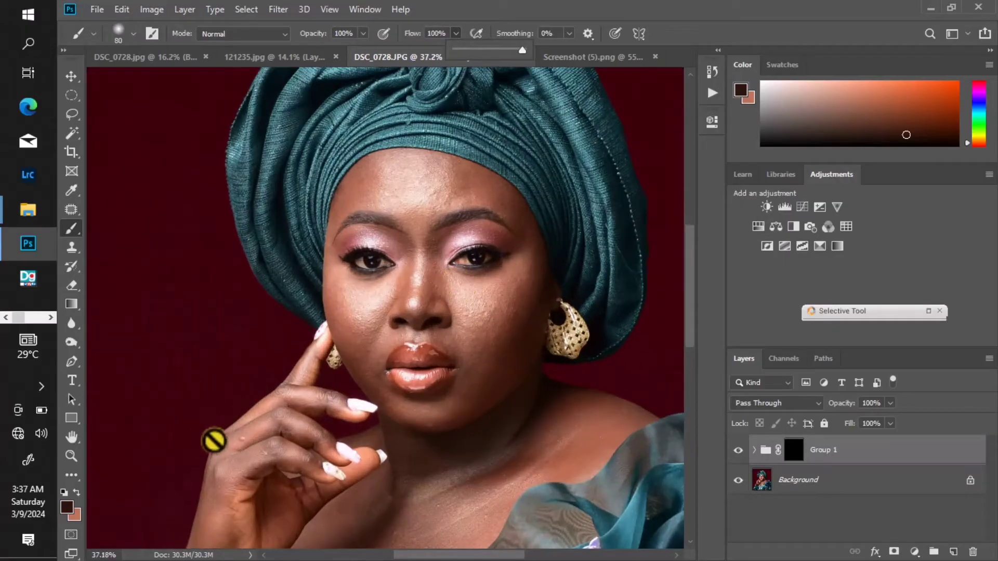
{"action": "left_click", "coordinate": [214, 440]}
{"action": "key", "text": "d"}
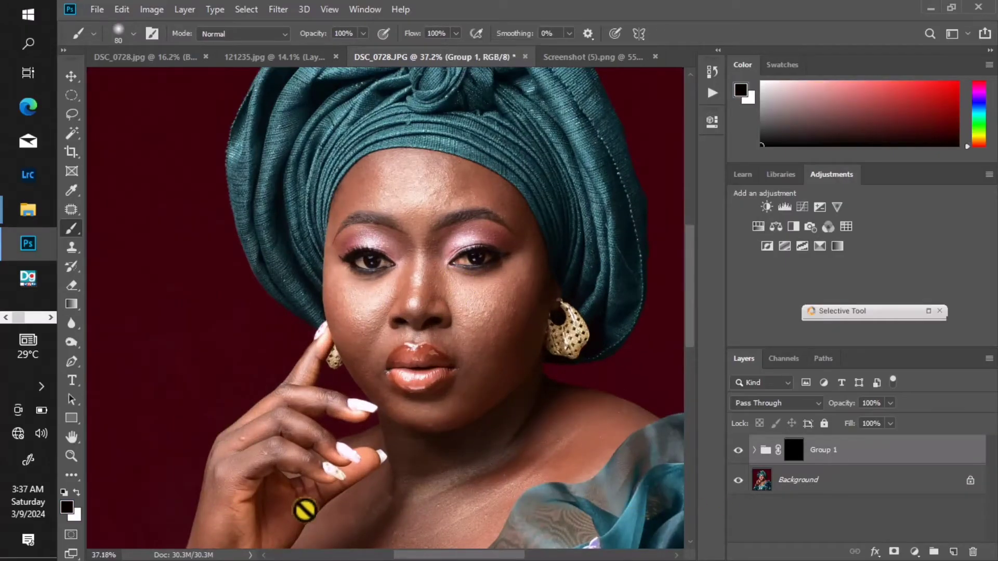
{"action": "scroll", "coordinate": [501, 290], "scroll_direction": "up", "scroll_amount": 3}
{"action": "key", "text": "x"}
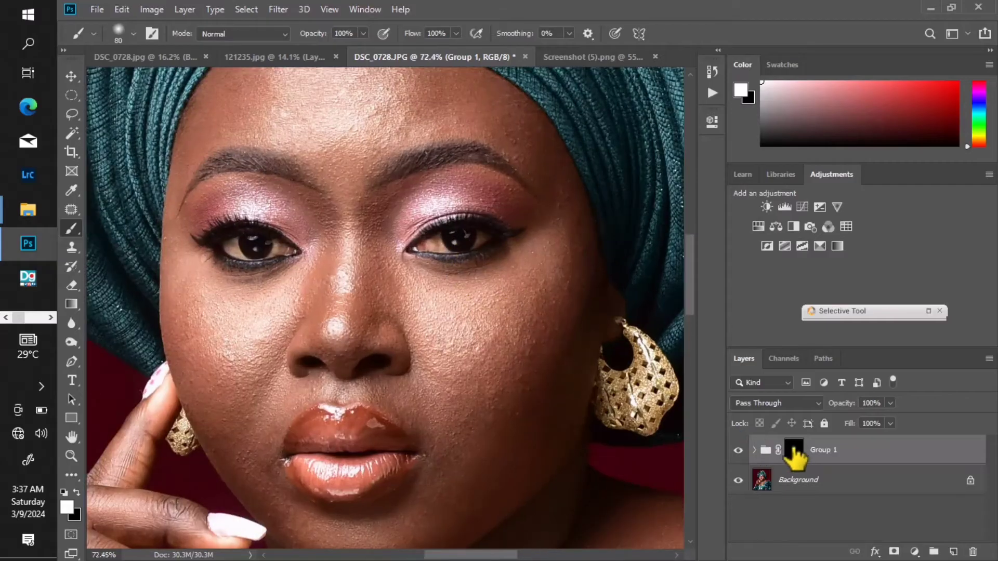
- Paint white on the Group 1 layer mask over the whites of both eyes, using a small brush reduced to 15 px
{"action": "left_click", "coordinate": [793, 450]}
{"action": "key", "text": "bracketleft"}
{"action": "key", "text": "bracketleft"}
{"action": "key", "text": "bracketleft"}
{"action": "key", "text": "bracketleft"}
{"action": "key", "text": "bracketleft"}
{"action": "key", "text": "bracketleft"}
{"action": "key", "text": "bracketleft"}
{"action": "key", "text": "bracketleft"}
{"action": "key", "text": "bracketleft"}
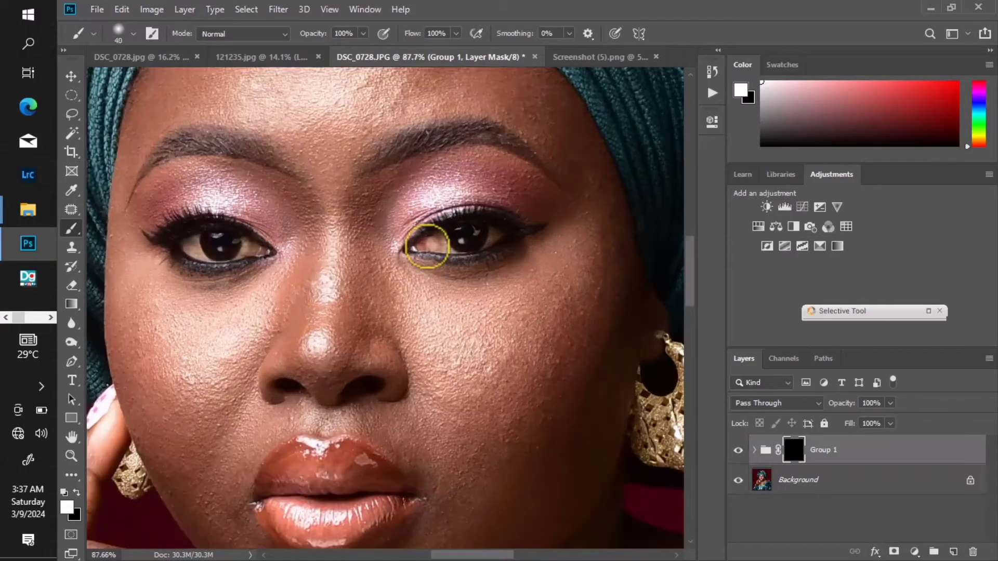
{"action": "scroll", "coordinate": [418, 252], "scroll_direction": "up", "scroll_amount": 1}
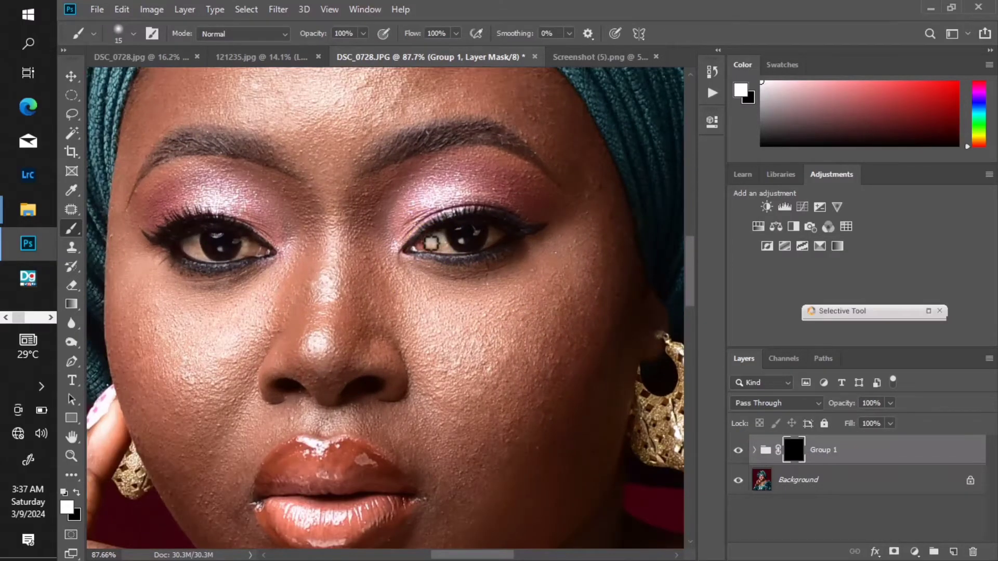
{"action": "left_click_drag", "start_coordinate": [430, 243], "coordinate": [448, 250]}
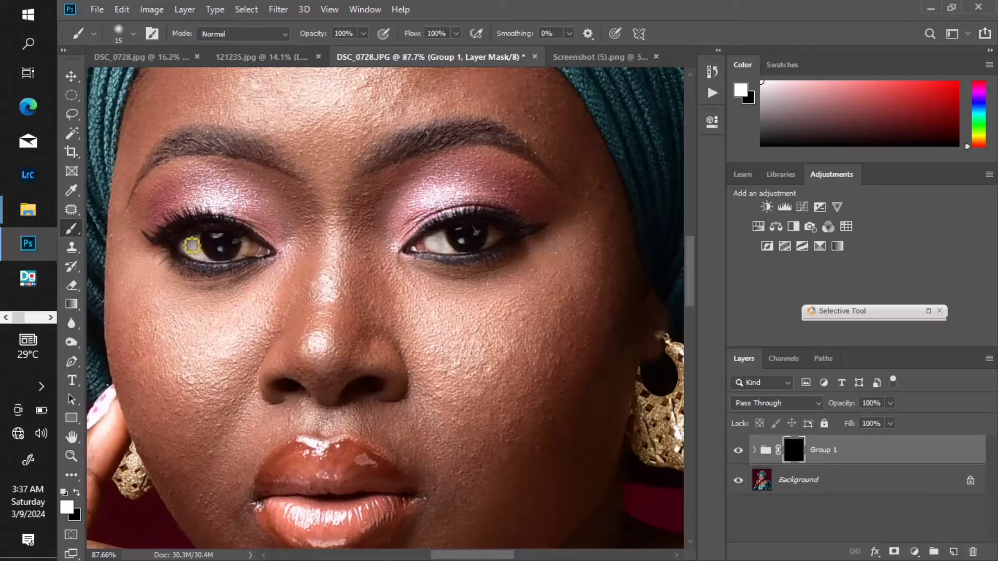
{"action": "left_click_drag", "start_coordinate": [236, 254], "coordinate": [255, 252]}
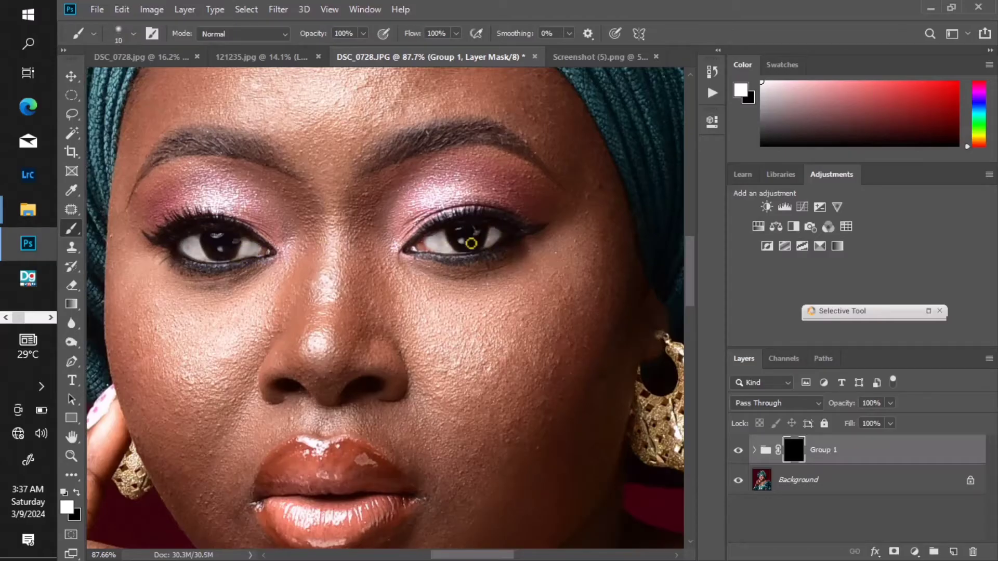
- Lower the opacity of Group 1 to 59% and merge it with the Background layer using Merge Layers
{"action": "scroll", "coordinate": [470, 244], "scroll_direction": "down", "scroll_amount": 6}
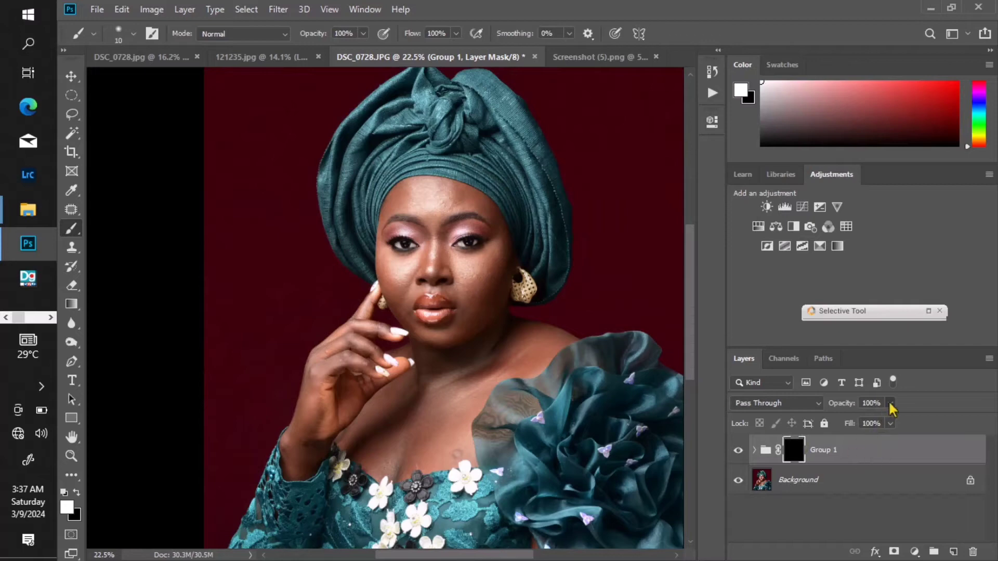
{"action": "left_click", "coordinate": [891, 403]}
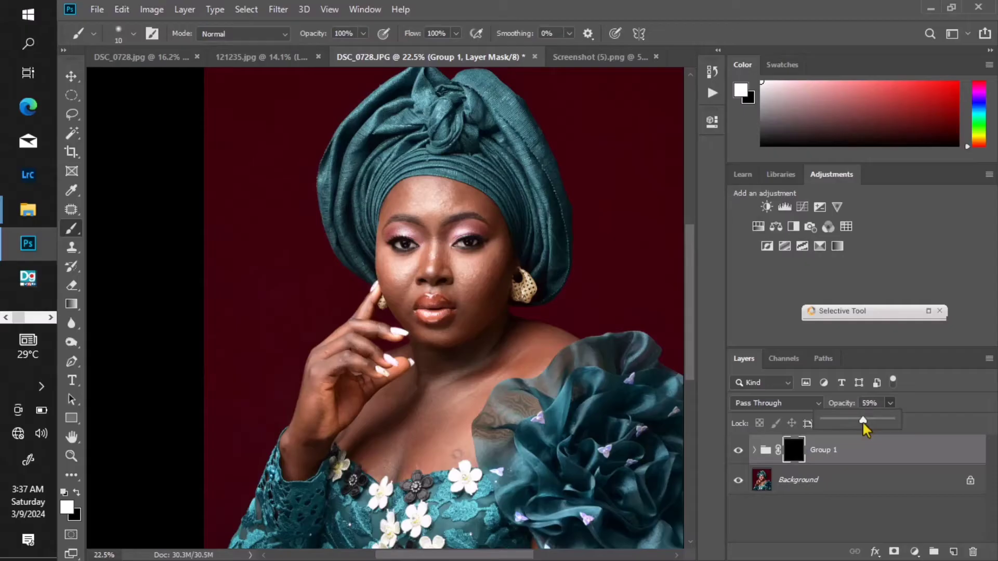
{"action": "right_click", "coordinate": [850, 489]}
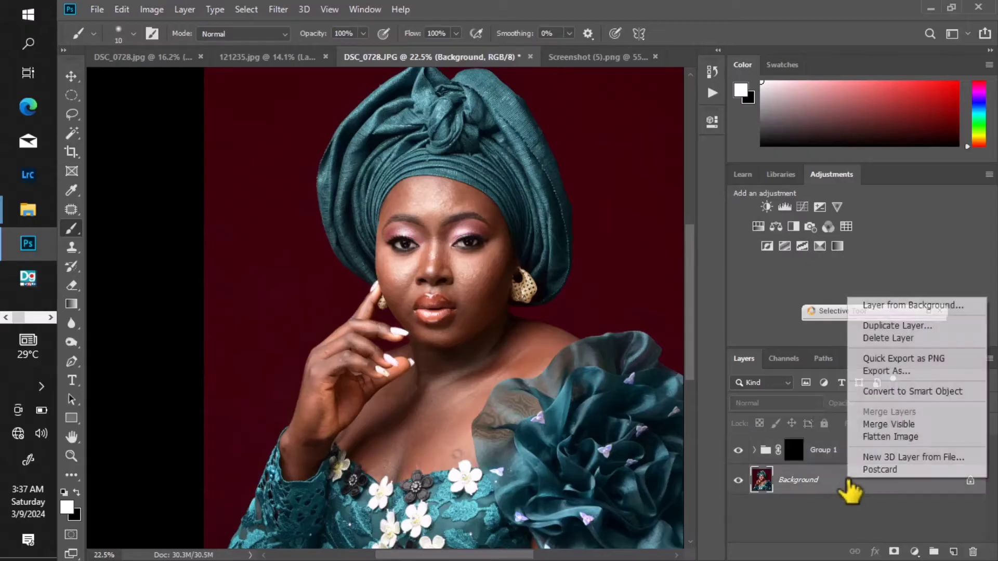
{"action": "left_click", "coordinate": [822, 480]}
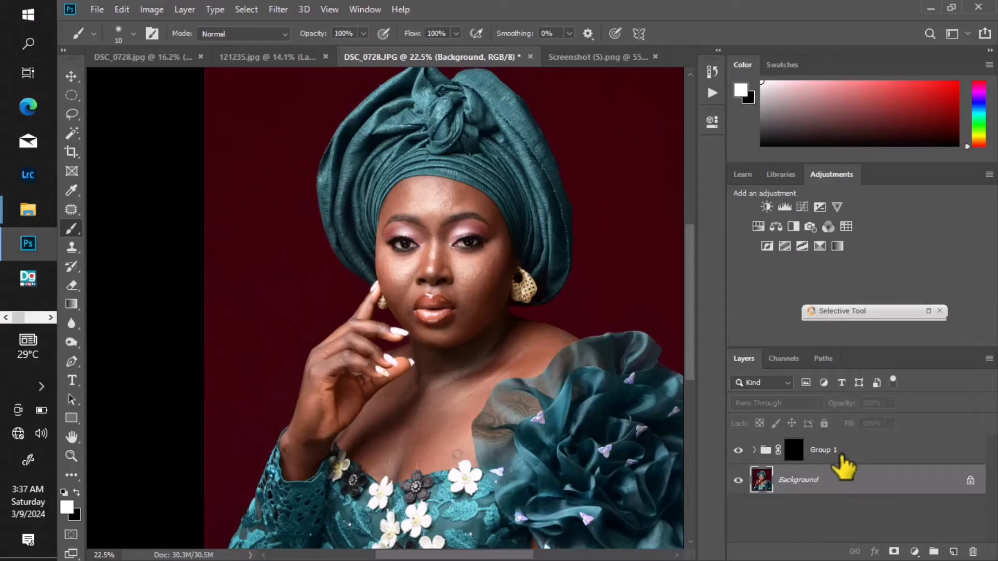
{"action": "left_click", "coordinate": [838, 455]}
{"action": "left_click", "coordinate": [841, 474], "text": "ctrl"}
{"action": "right_click", "coordinate": [842, 472]}
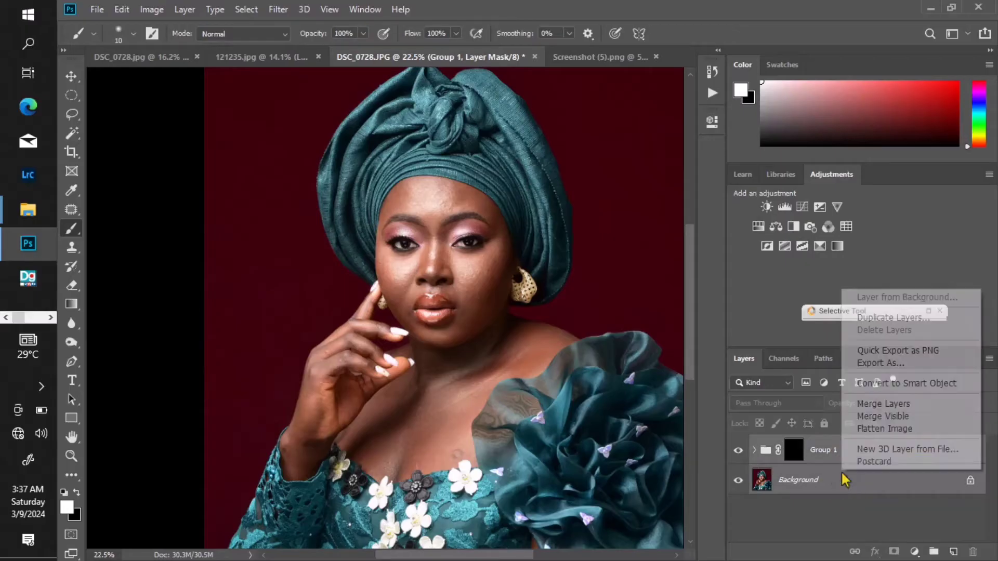
{"action": "left_click", "coordinate": [874, 405]}
- Compare the original DSC_0728.JPG snapshot with the retouched Merge Layers state in the document history
{"action": "left_click", "coordinate": [71, 210]}
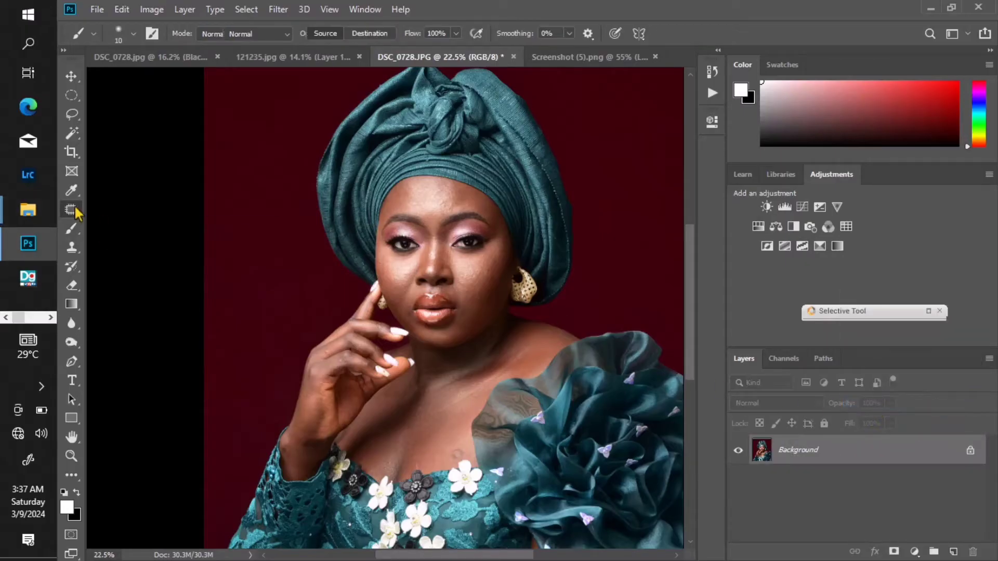
{"action": "scroll", "coordinate": [431, 243], "scroll_direction": "down", "scroll_amount": 3}
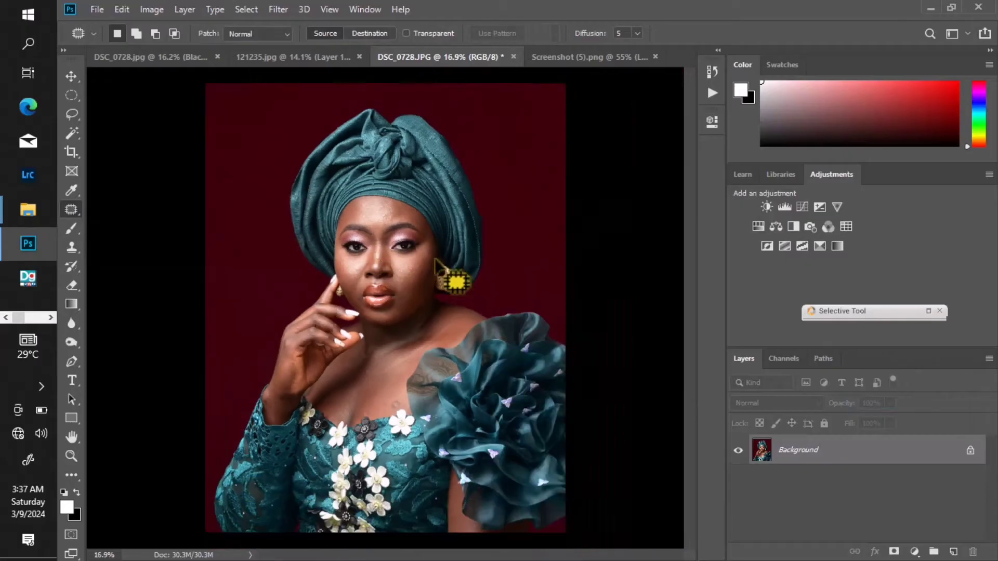
{"action": "left_click", "coordinate": [711, 73]}
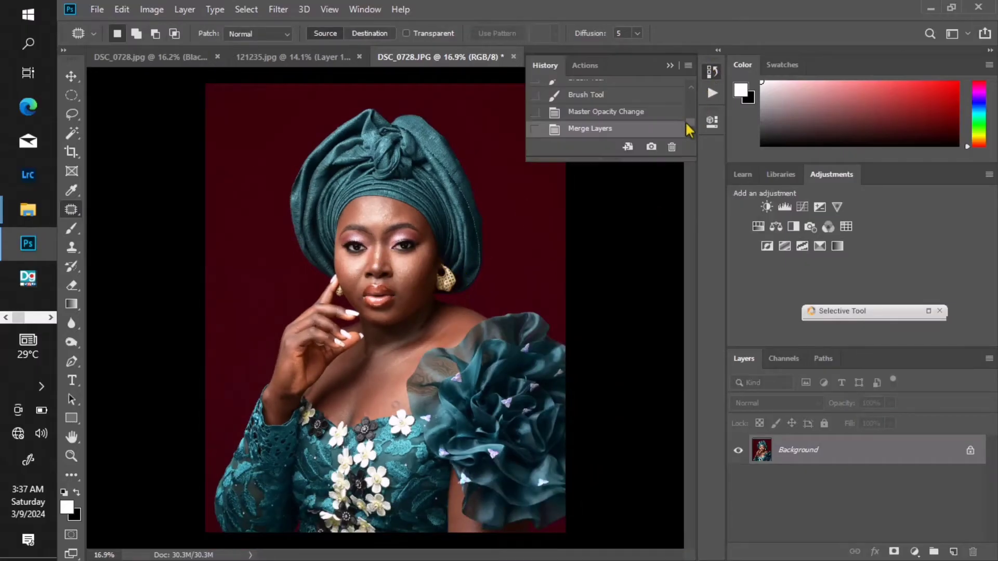
{"action": "scroll", "coordinate": [691, 125], "scroll_direction": "up", "scroll_amount": 5}
{"action": "left_click", "coordinate": [642, 96]}
{"action": "scroll", "coordinate": [408, 291], "scroll_direction": "up", "scroll_amount": 3}
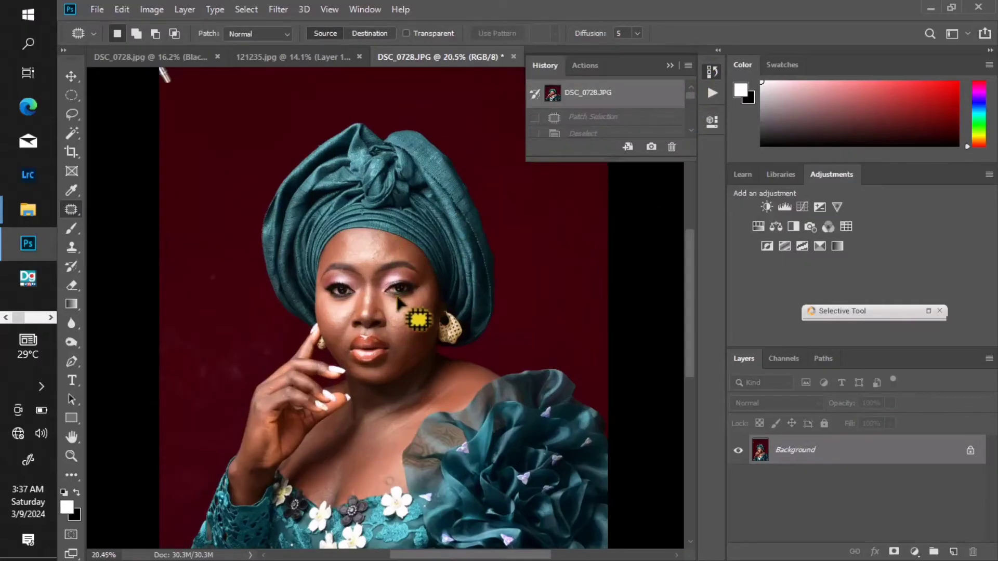
{"action": "scroll", "coordinate": [408, 302], "scroll_direction": "down", "scroll_amount": 3}
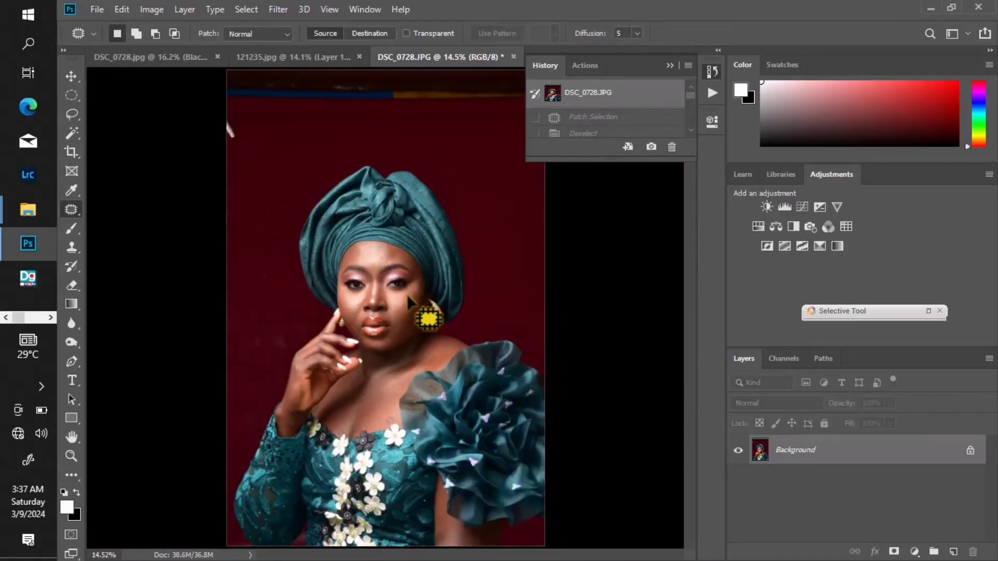
{"action": "left_click_drag", "start_coordinate": [692, 95], "coordinate": [690, 125]}
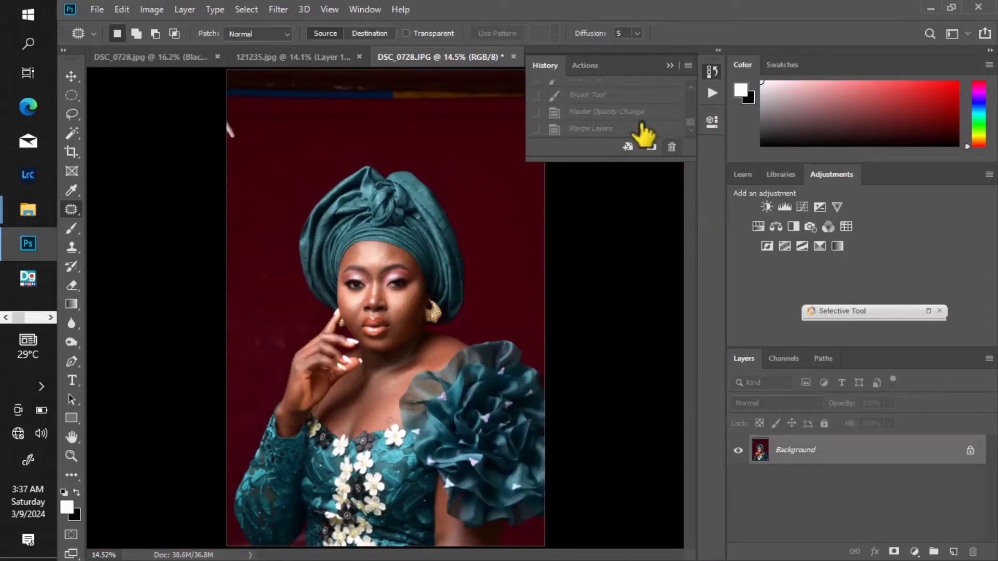
{"action": "left_click", "coordinate": [641, 128]}
{"action": "scroll", "coordinate": [442, 229], "scroll_direction": "down", "scroll_amount": 2}
{"action": "scroll", "coordinate": [441, 231], "scroll_direction": "up", "scroll_amount": 1}
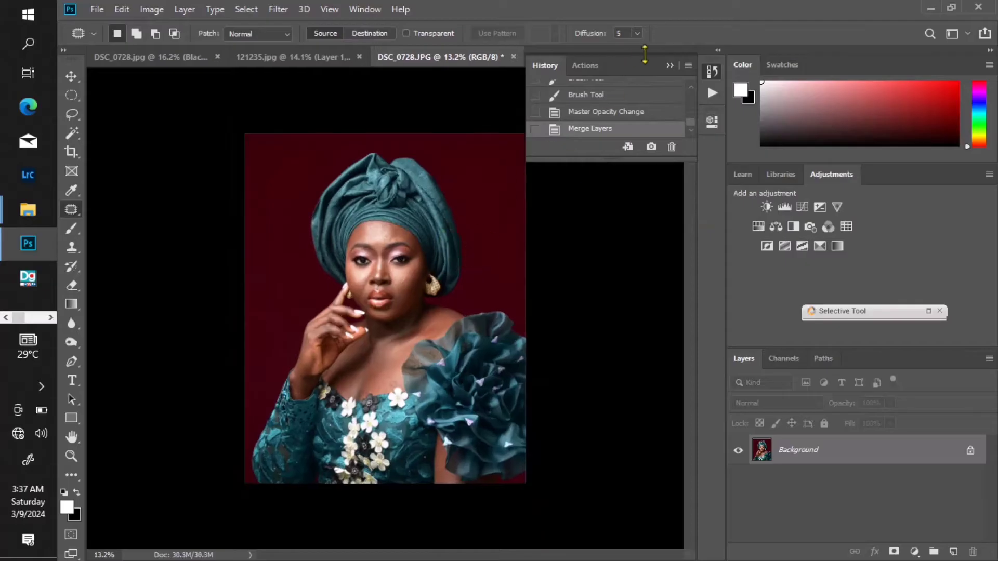
{"action": "left_click", "coordinate": [670, 67]}
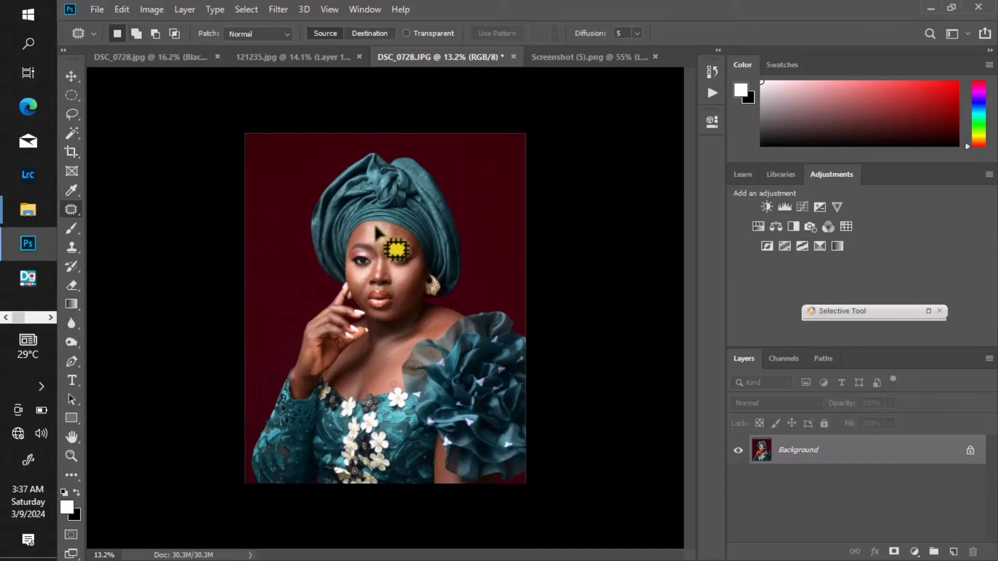
{"action": "scroll", "coordinate": [354, 265], "scroll_direction": "up", "scroll_amount": 1}
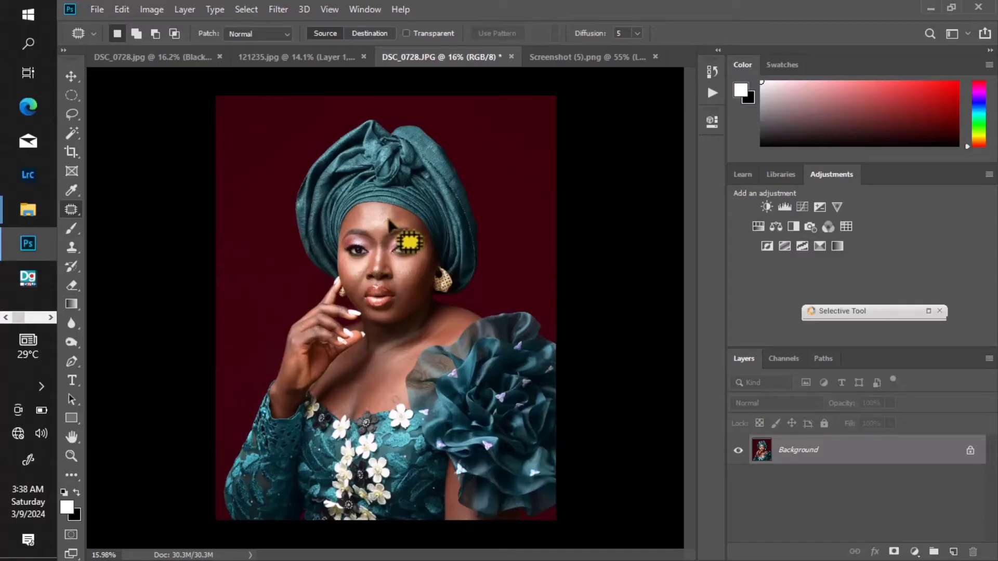
{"action": "scroll", "coordinate": [389, 227], "scroll_direction": "down", "scroll_amount": 1}
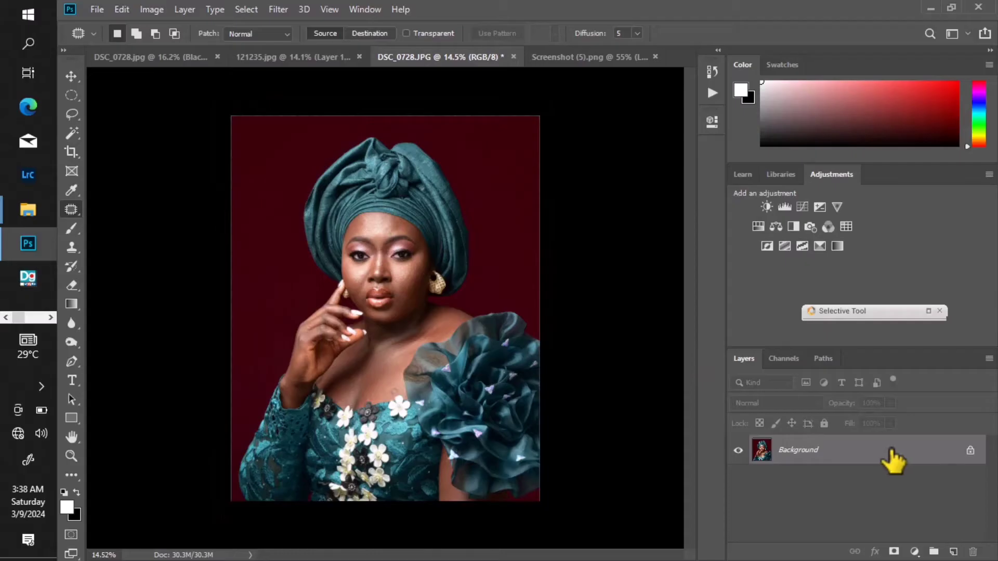
- Duplicate the Background layer twice, naming the lower copy "col" and the upper copy "tet"
{"action": "left_click_drag", "start_coordinate": [892, 452], "coordinate": [952, 550]}
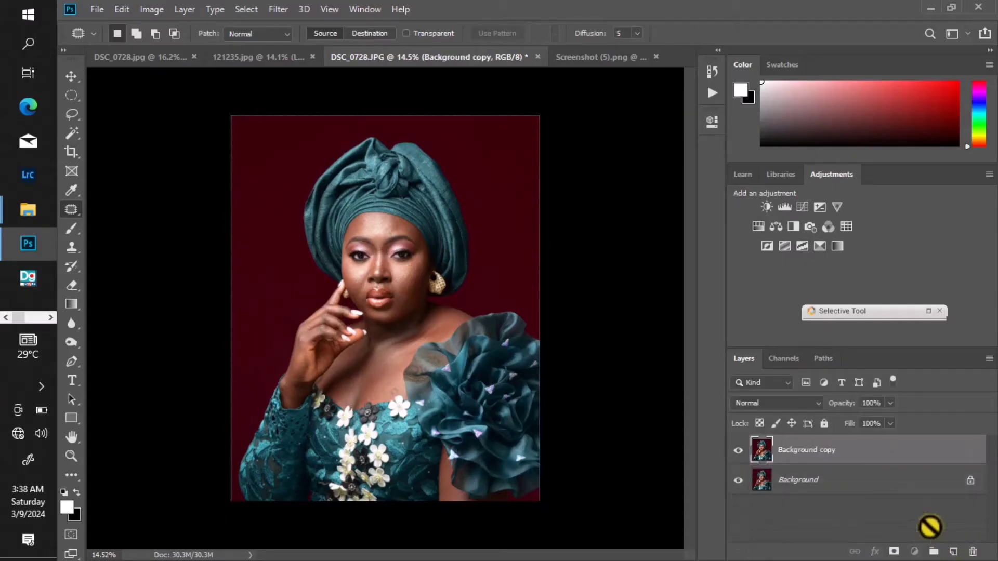
{"action": "double_click", "coordinate": [824, 479]}
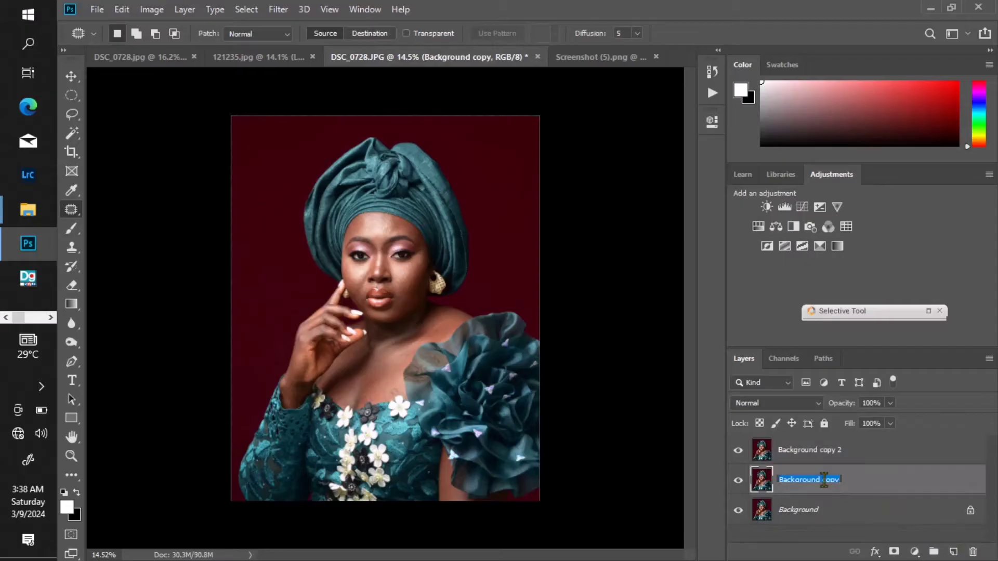
{"action": "type", "text": "col"}
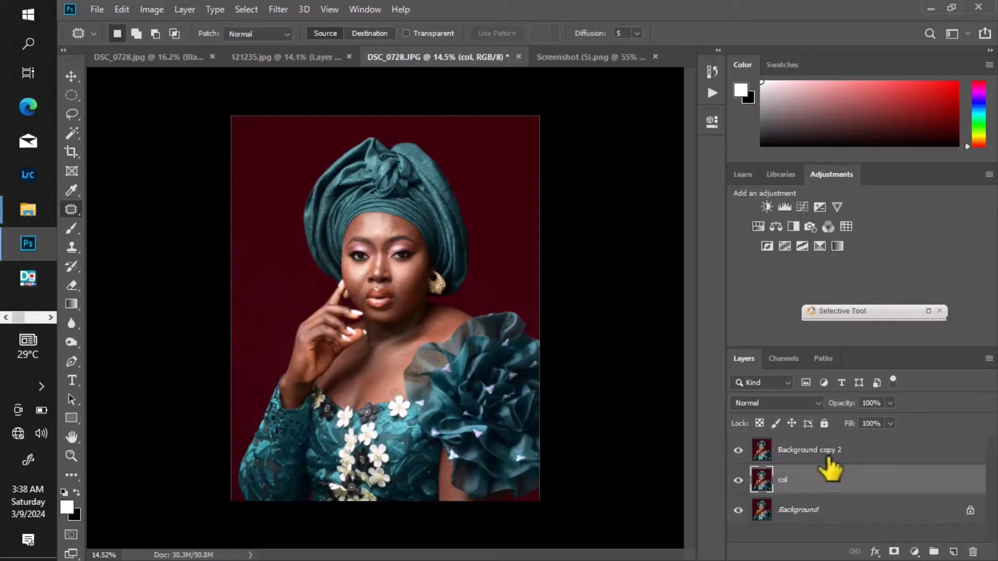
{"action": "double_click", "coordinate": [829, 455]}
{"action": "type", "text": "tet"}
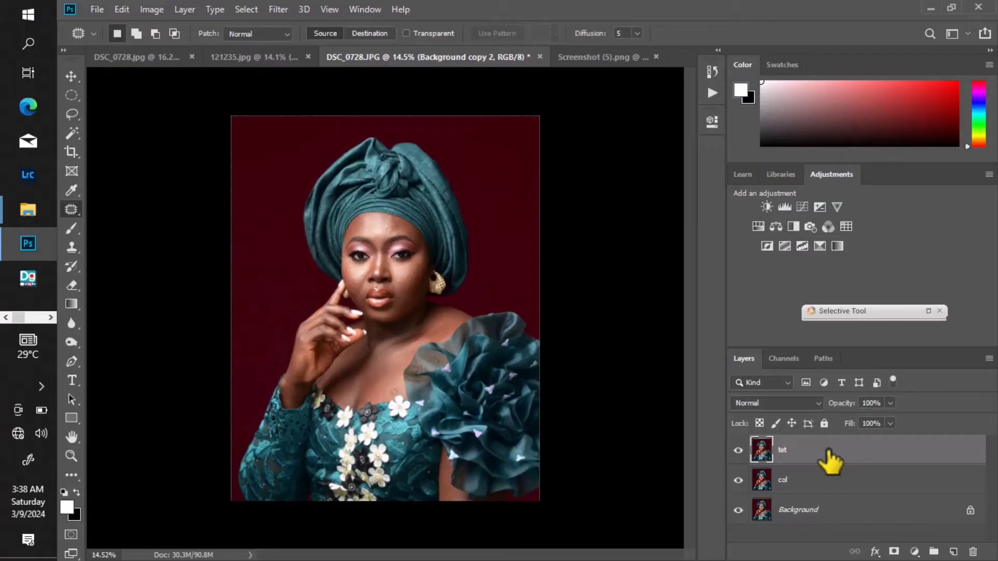
- Hide the tet layer and make the col layer active
{"action": "left_click", "coordinate": [738, 450]}
{"action": "scroll", "coordinate": [367, 289], "scroll_direction": "up", "scroll_amount": 3}
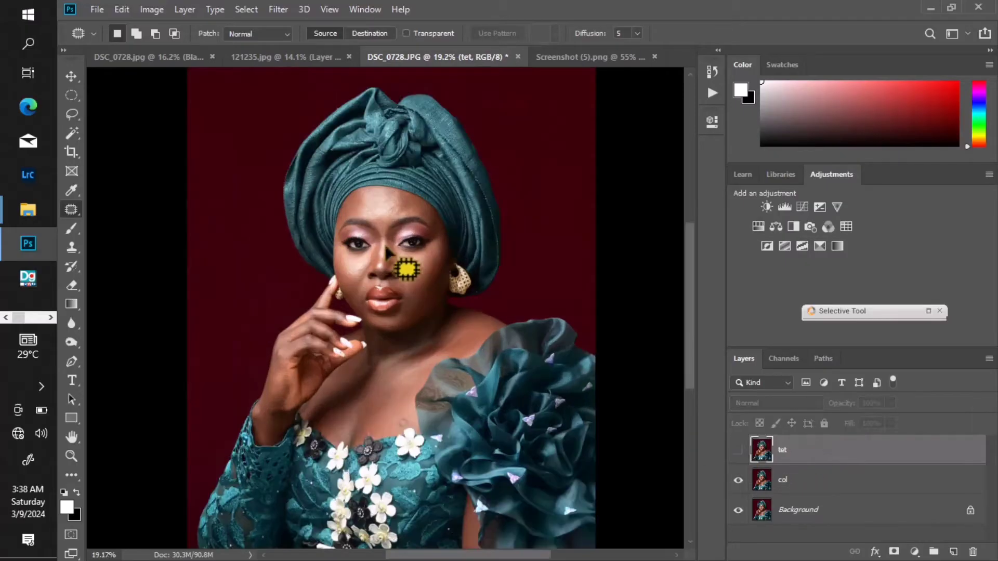
{"action": "scroll", "coordinate": [387, 253], "scroll_direction": "up", "scroll_amount": 2}
{"action": "scroll", "coordinate": [426, 242], "scroll_direction": "up", "scroll_amount": 2}
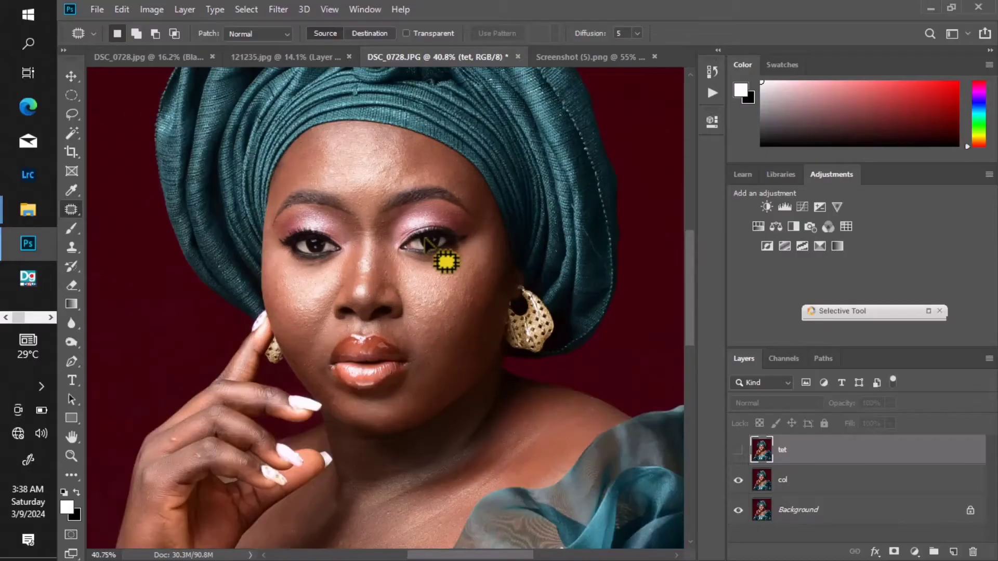
{"action": "left_click", "coordinate": [827, 483]}
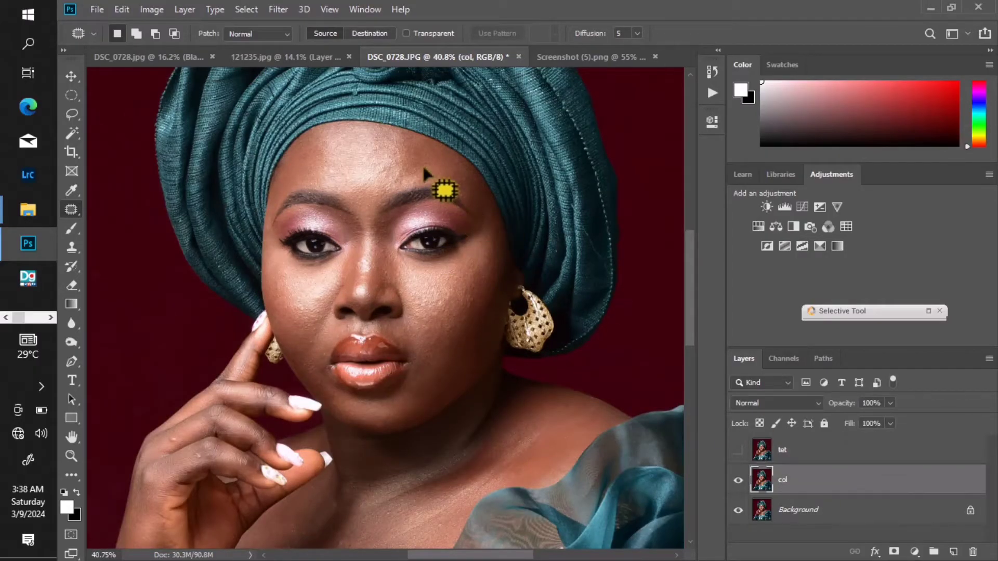
{"action": "scroll", "coordinate": [422, 164], "scroll_direction": "up", "scroll_amount": 1}
{"action": "scroll", "coordinate": [411, 179], "scroll_direction": "up", "scroll_amount": 1}
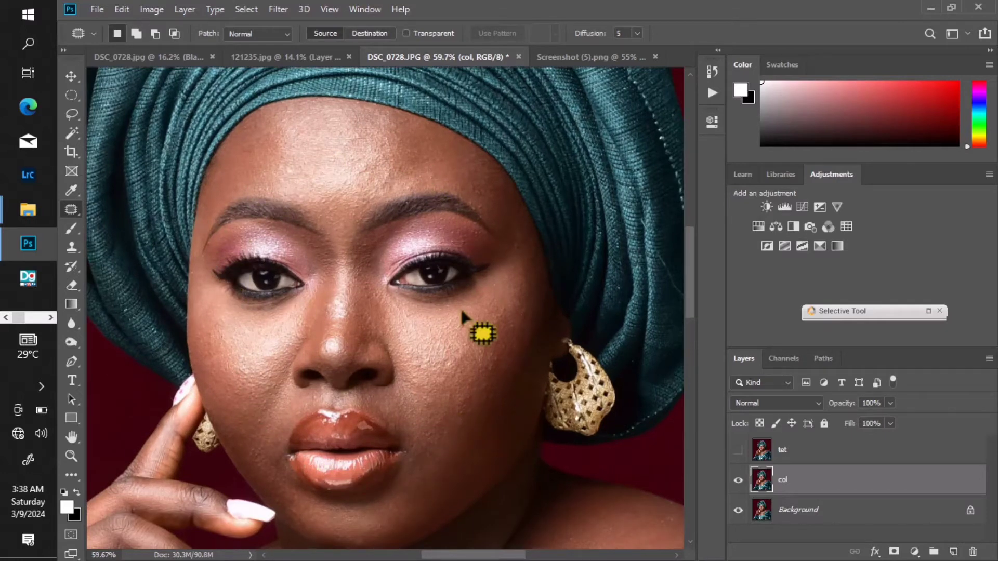
- Start a Gaussian Blur on the col layer with a 0.1 pixel radius and preview the skin texture on the forehead and cheek
{"action": "left_click", "coordinate": [279, 9]}
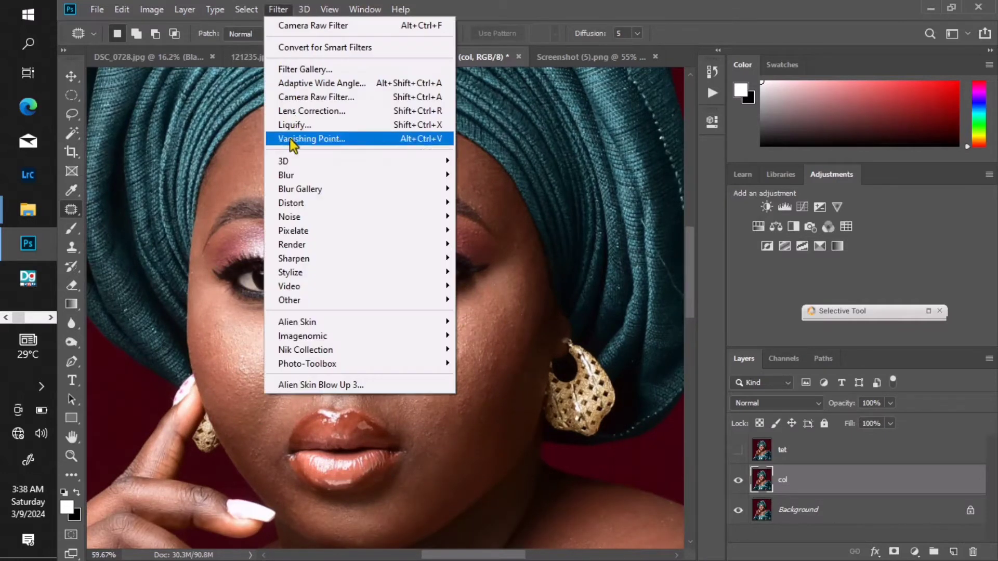
{"action": "mouse_move", "coordinate": [294, 177]}
{"action": "left_click", "coordinate": [494, 230]}
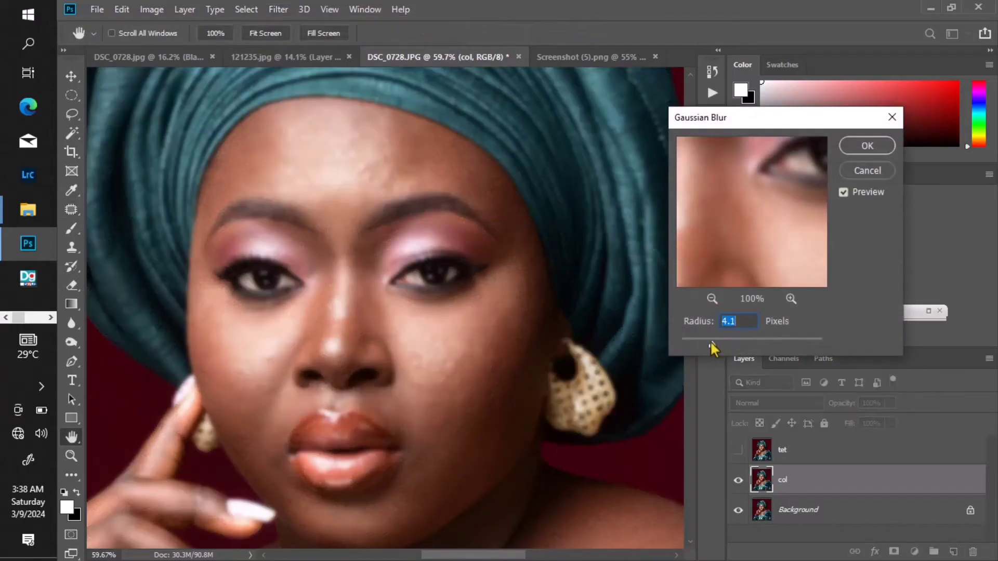
{"action": "left_click_drag", "start_coordinate": [706, 342], "coordinate": [675, 342]}
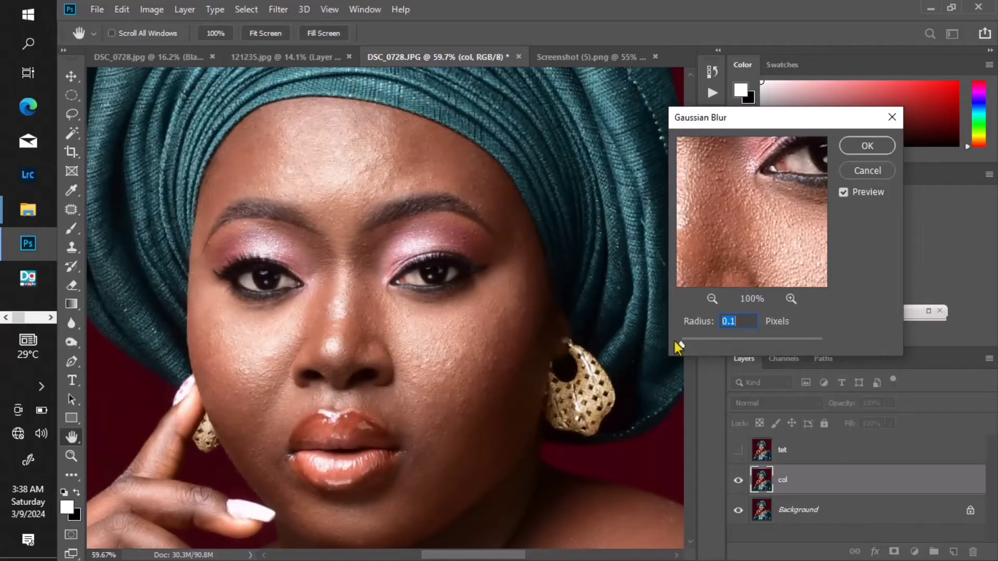
{"action": "left_click", "coordinate": [359, 165]}
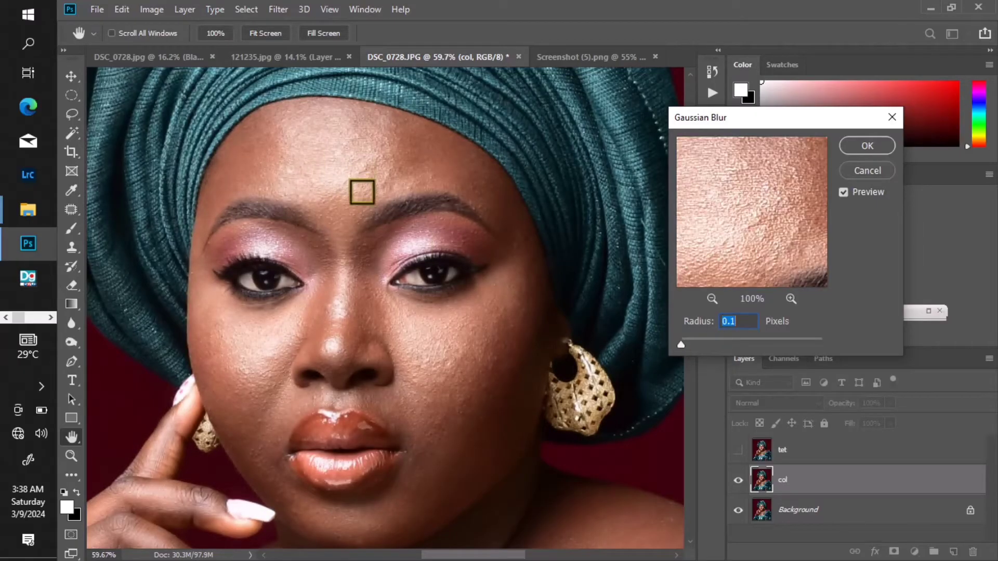
{"action": "left_click", "coordinate": [441, 344]}
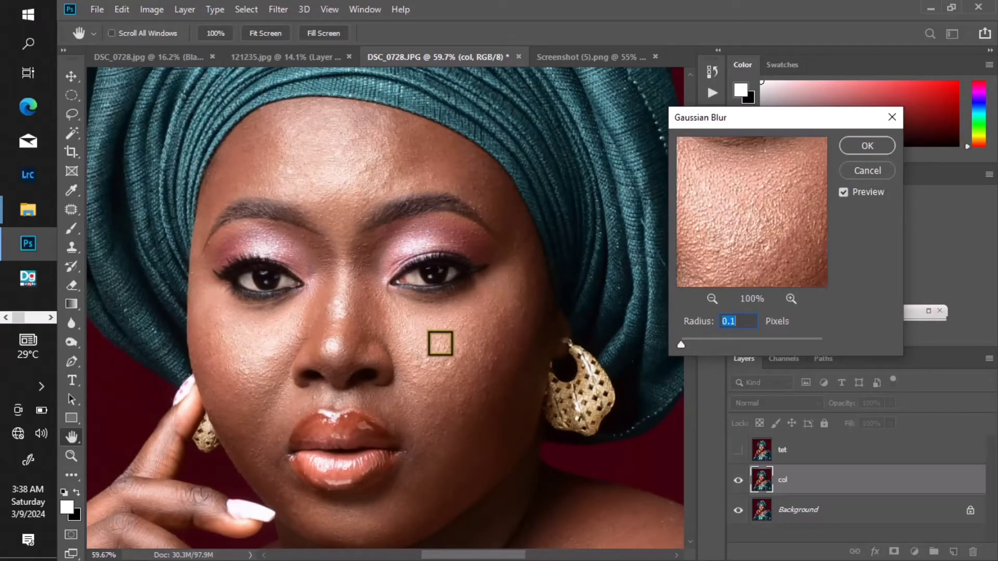
{"action": "left_click", "coordinate": [335, 167]}
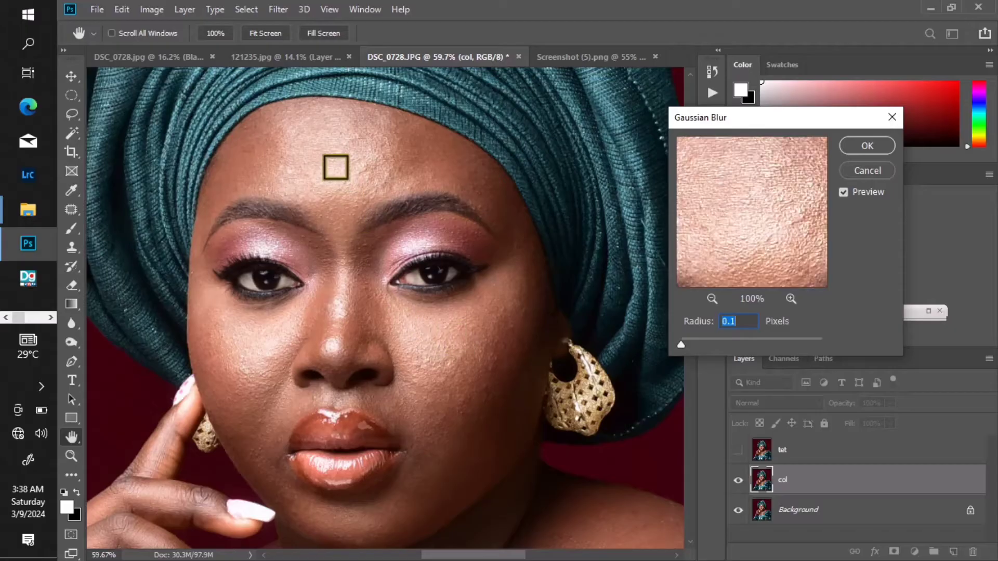
{"action": "left_click", "coordinate": [438, 334]}
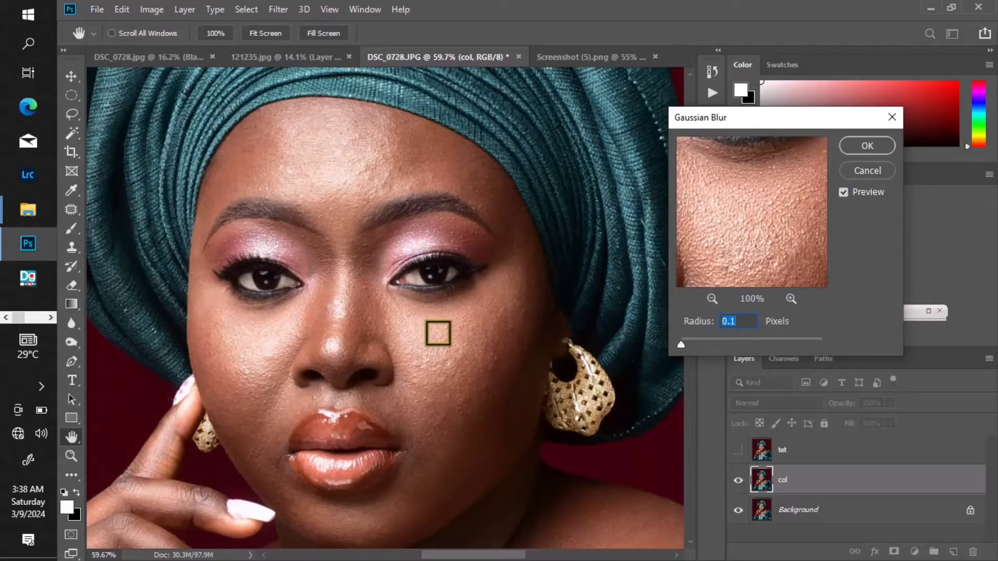
- Raise the Gaussian Blur radius to 4.6 pixels, check the softened skin across the face, and apply the blur to col
{"action": "left_click_drag", "start_coordinate": [685, 345], "coordinate": [699, 345]}
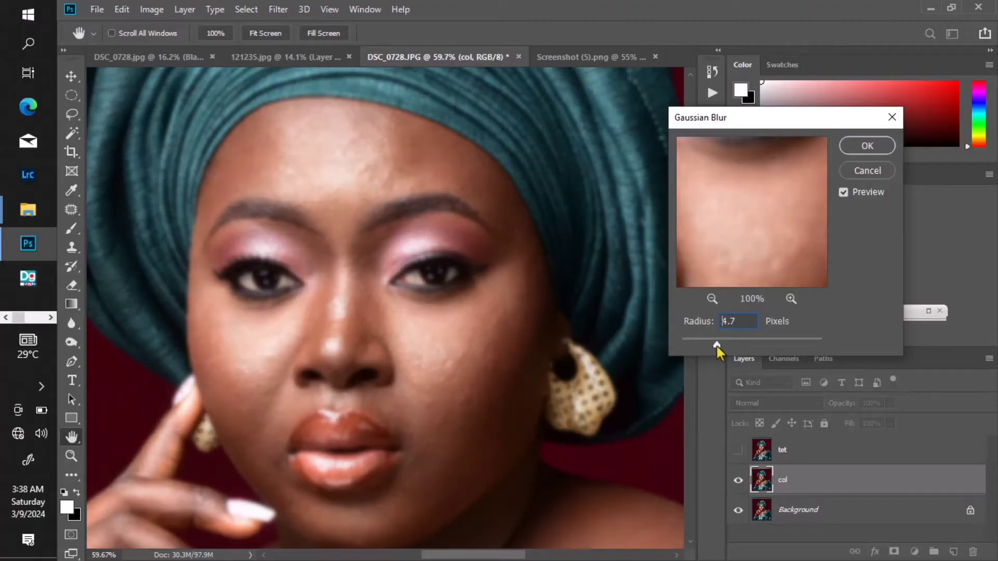
{"action": "left_click", "coordinate": [342, 164]}
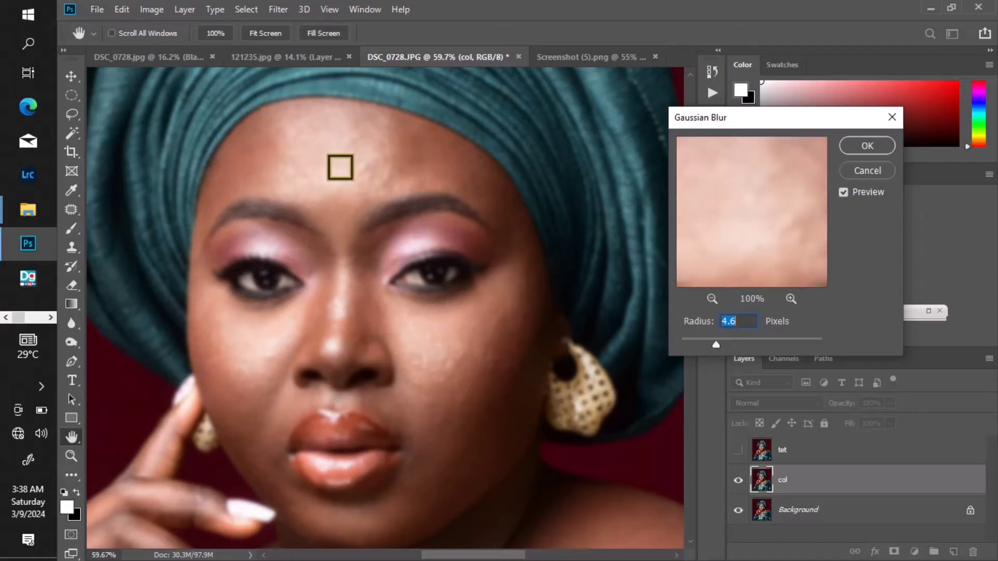
{"action": "left_click", "coordinate": [247, 373]}
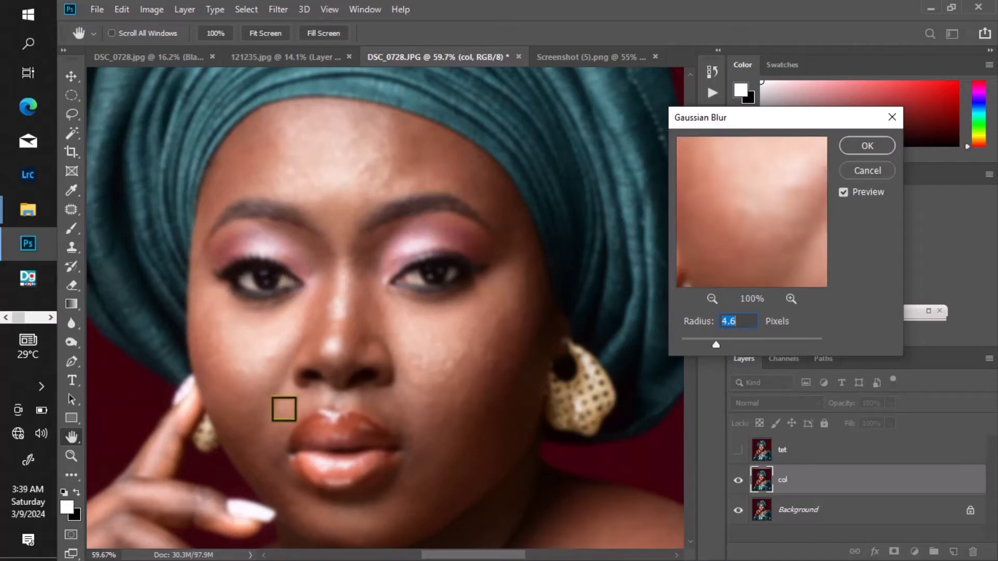
{"action": "left_click", "coordinate": [370, 508]}
{"action": "left_click", "coordinate": [503, 344]}
{"action": "left_click", "coordinate": [452, 341]}
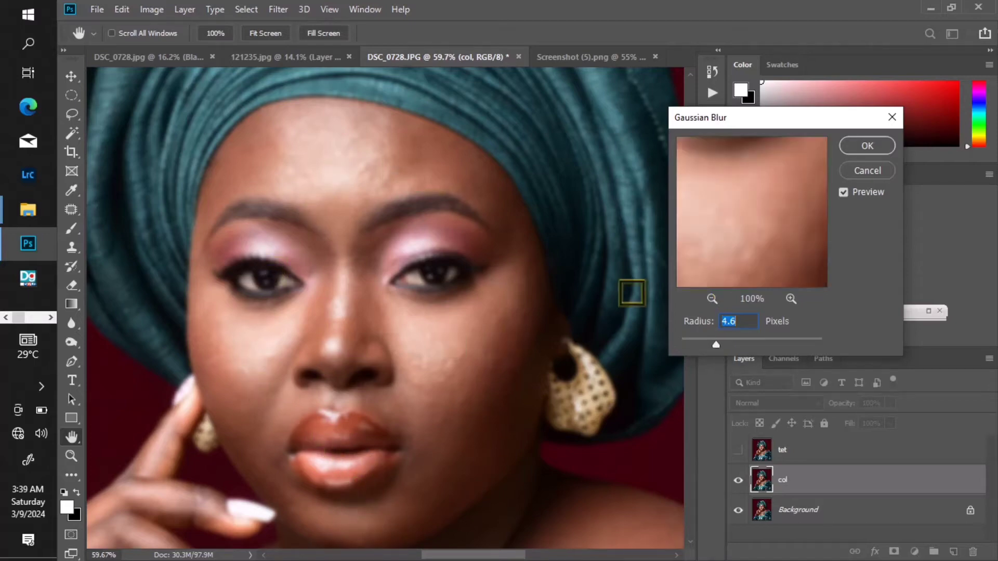
{"action": "left_click", "coordinate": [863, 148]}
- Show the tet layer and run Apply Image on it with col as source layer, Subtract blending, scale 2 and offset 128
{"action": "left_click", "coordinate": [738, 450]}
{"action": "left_click", "coordinate": [784, 451]}
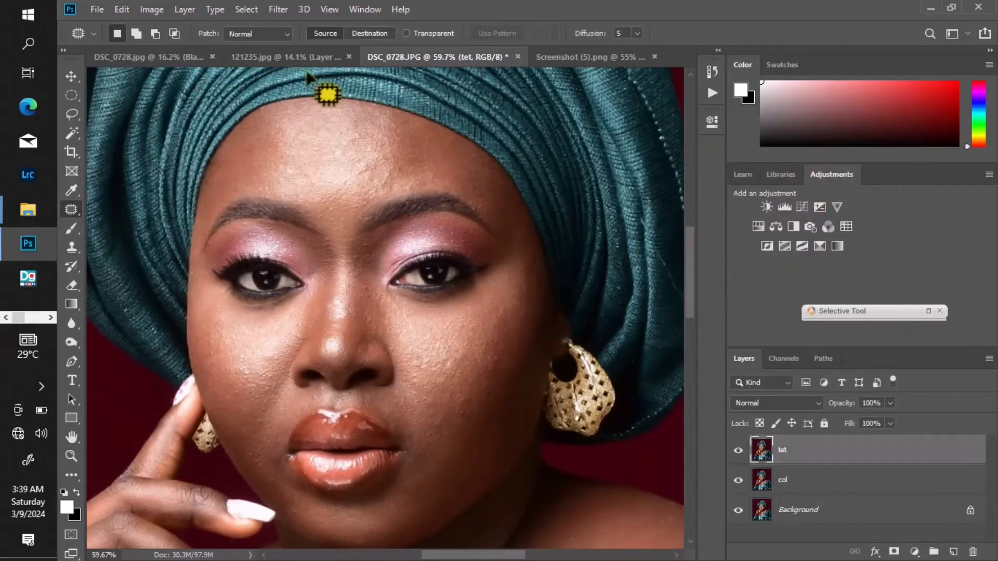
{"action": "left_click", "coordinate": [152, 9]}
{"action": "left_click", "coordinate": [182, 227]}
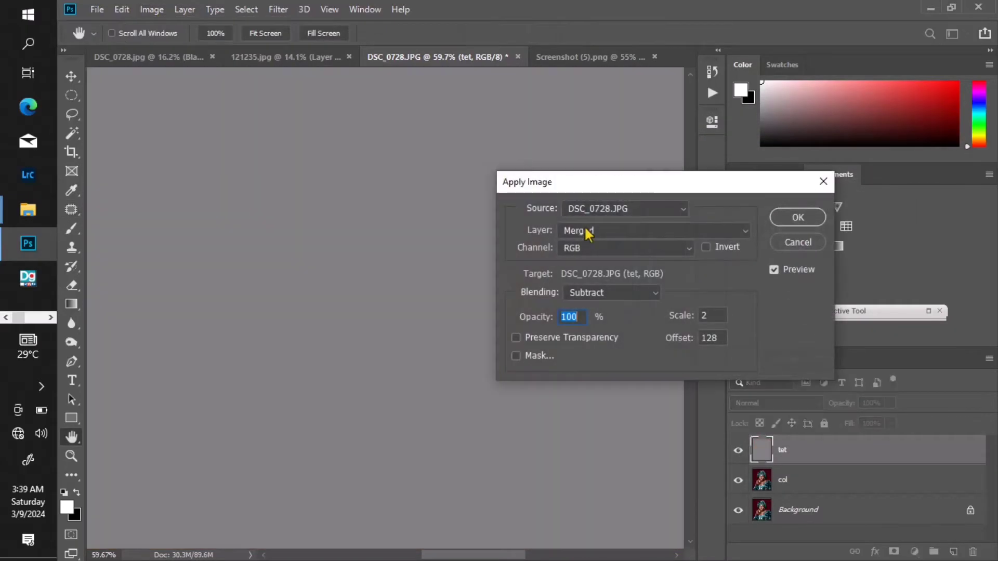
{"action": "left_click", "coordinate": [585, 230]}
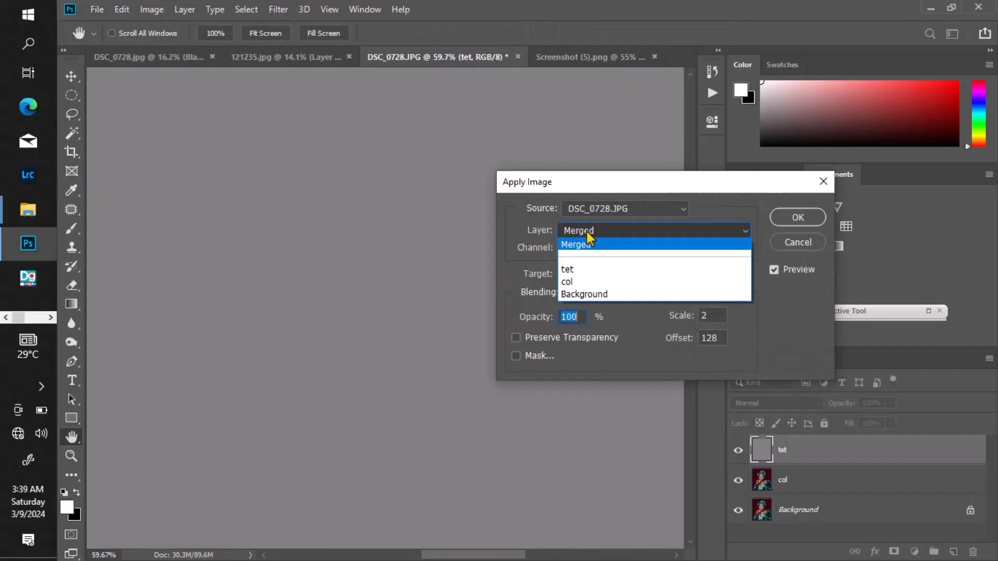
{"action": "left_click", "coordinate": [590, 283]}
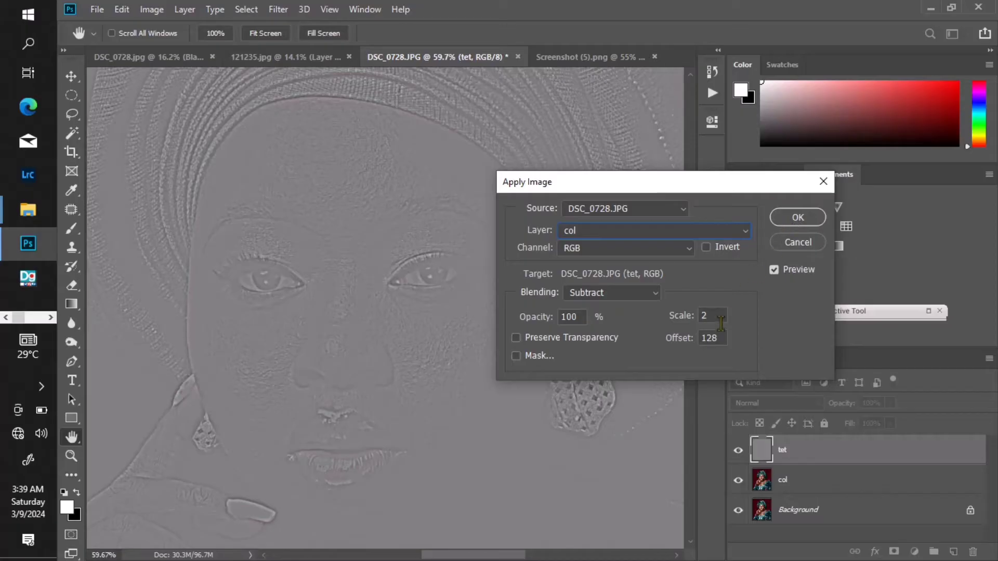
{"action": "left_click", "coordinate": [787, 217]}
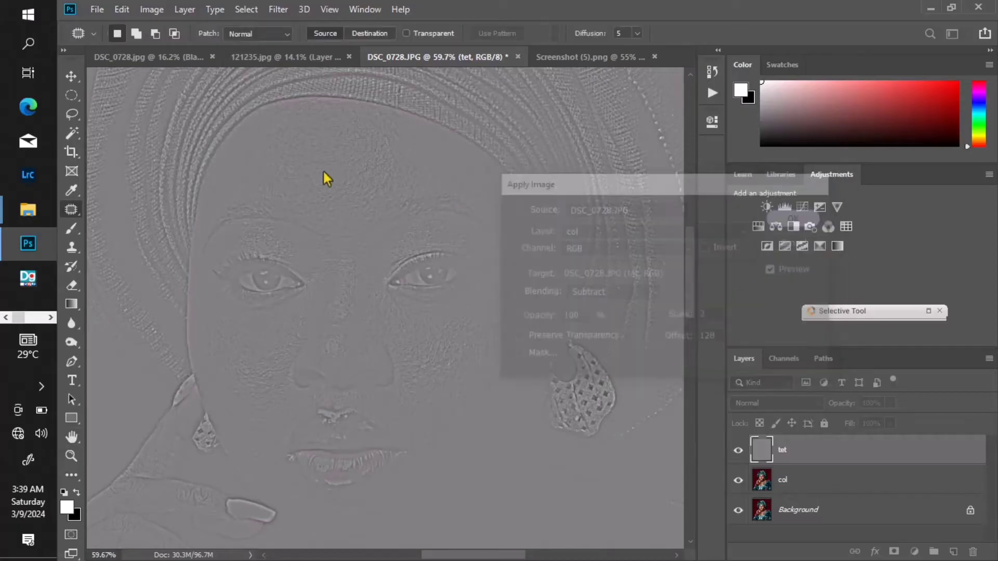
- Set the tet layer's blend mode to Linear Light
{"action": "left_click", "coordinate": [744, 404]}
{"action": "left_click", "coordinate": [740, 421]}
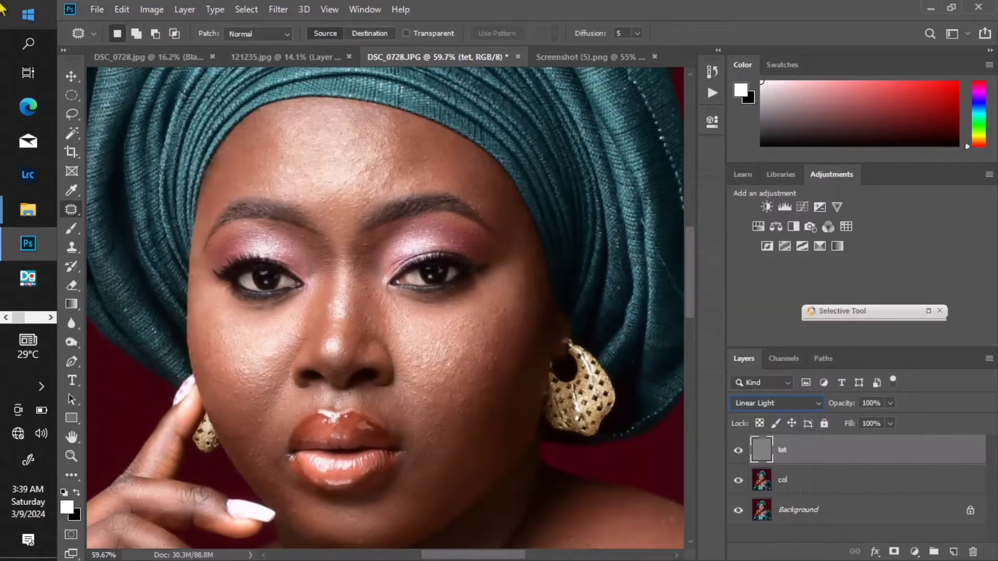
{"action": "scroll", "coordinate": [475, 241], "scroll_direction": "down", "scroll_amount": 5}
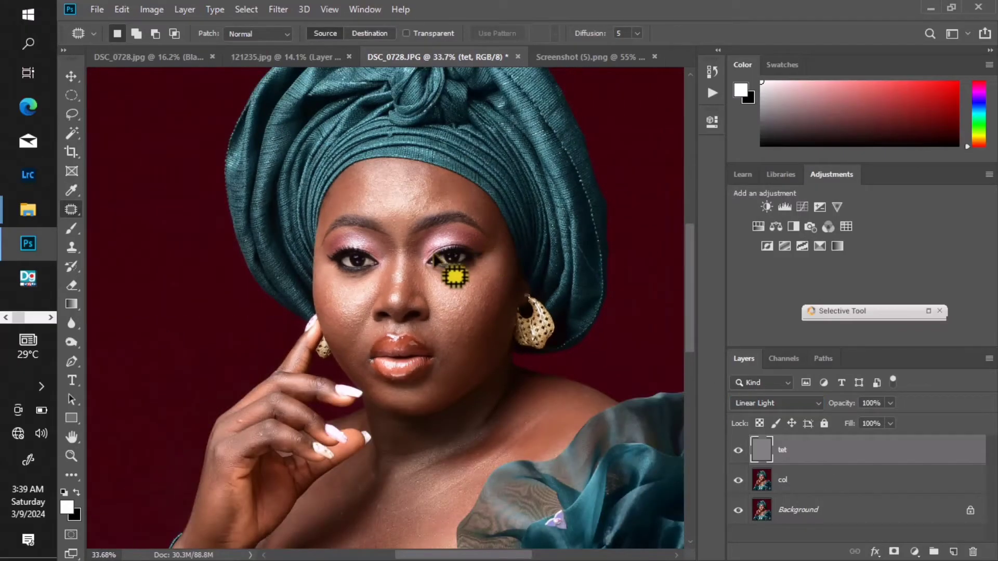
{"action": "scroll", "coordinate": [436, 268], "scroll_direction": "down", "scroll_amount": 2}
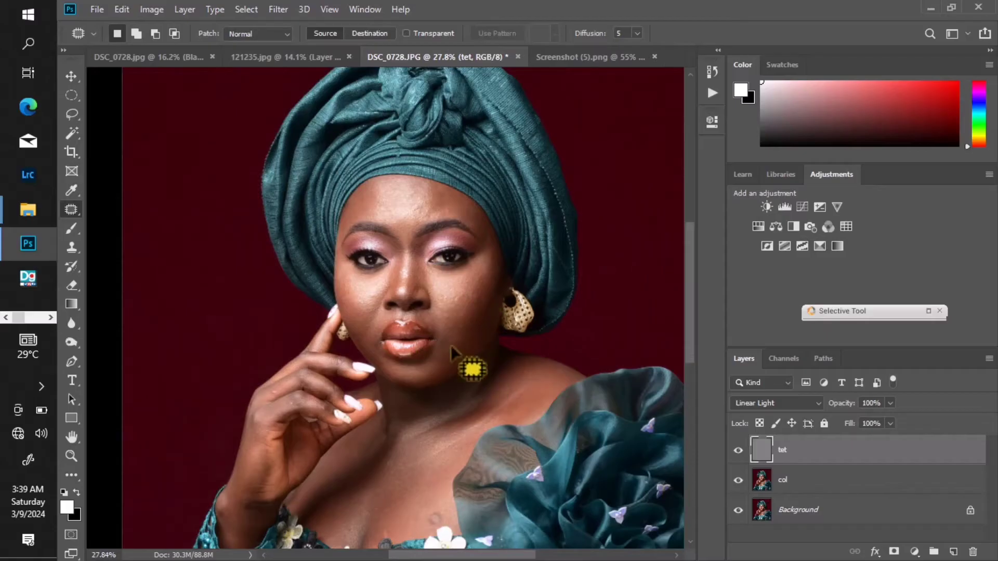
- Group the col and tet layers together and expand the group to show its contents
{"action": "left_click", "coordinate": [818, 491]}
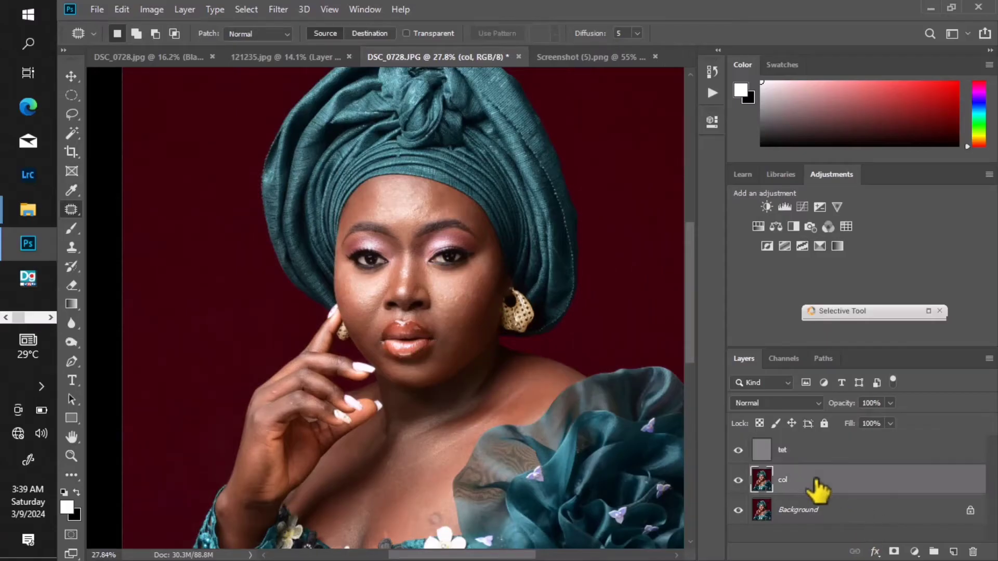
{"action": "left_click", "coordinate": [838, 457], "text": "shift"}
{"action": "left_click_drag", "start_coordinate": [841, 458], "coordinate": [935, 553]}
{"action": "left_click", "coordinate": [754, 444]}
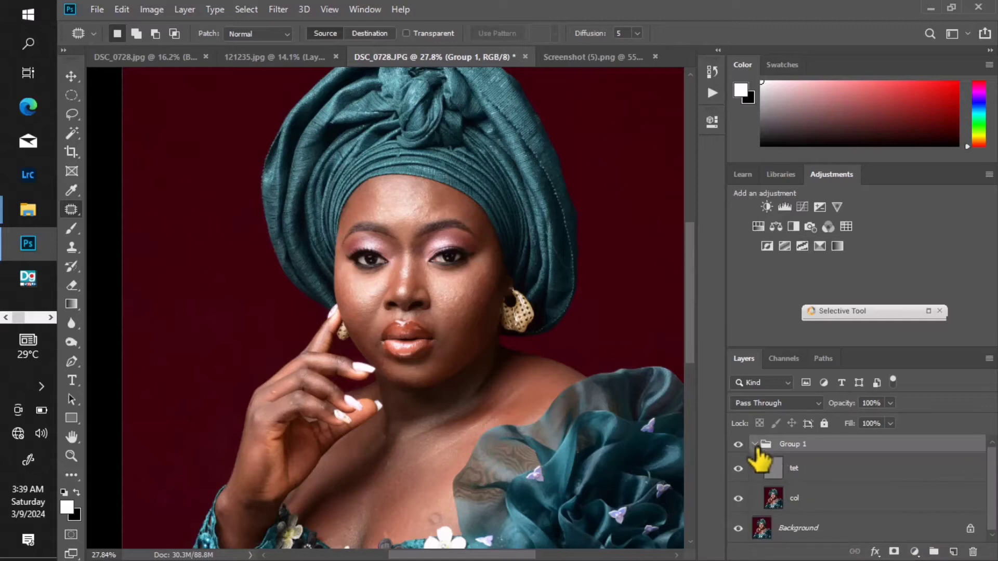
- Add an empty layer directly above the col layer inside Group 1 and activate the Brush tool
{"action": "left_click", "coordinate": [815, 498]}
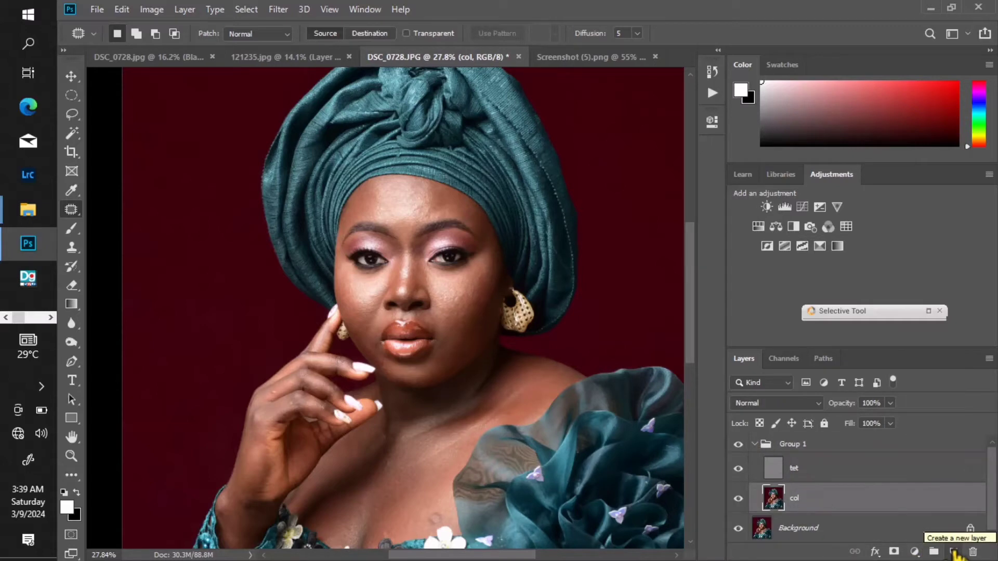
{"action": "left_click", "coordinate": [955, 552]}
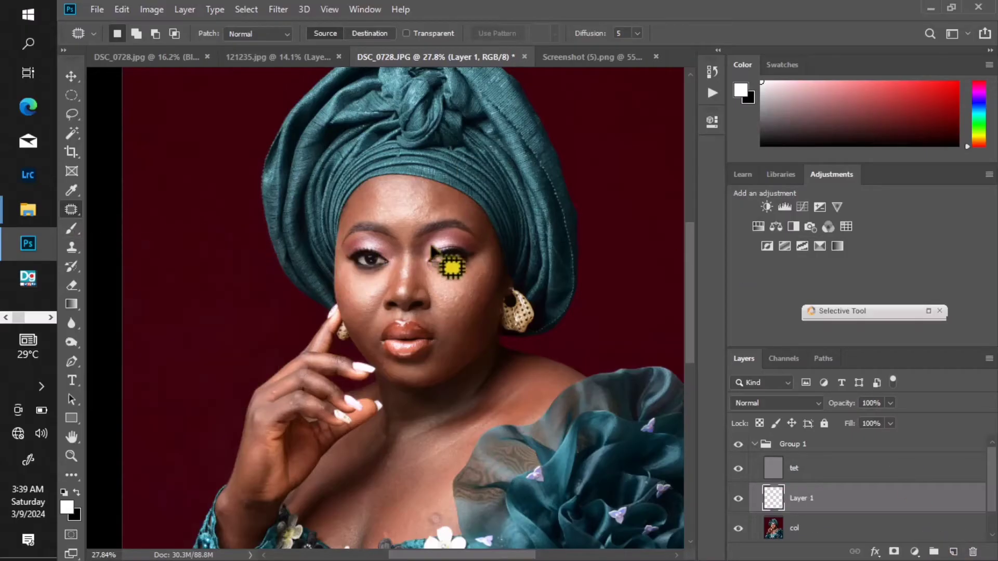
{"action": "scroll", "coordinate": [477, 283], "scroll_direction": "up", "scroll_amount": 1}
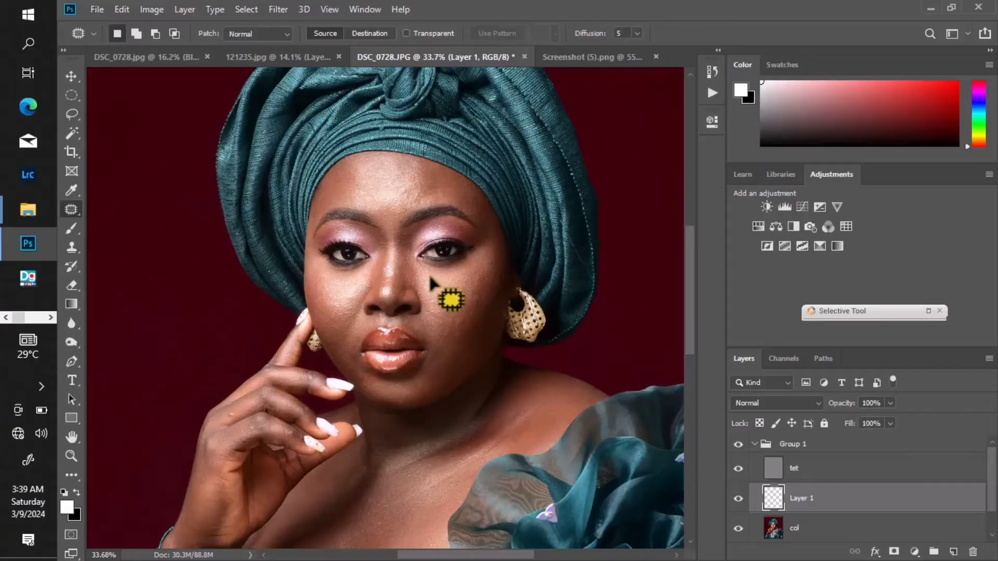
{"action": "scroll", "coordinate": [429, 272], "scroll_direction": "up", "scroll_amount": 1}
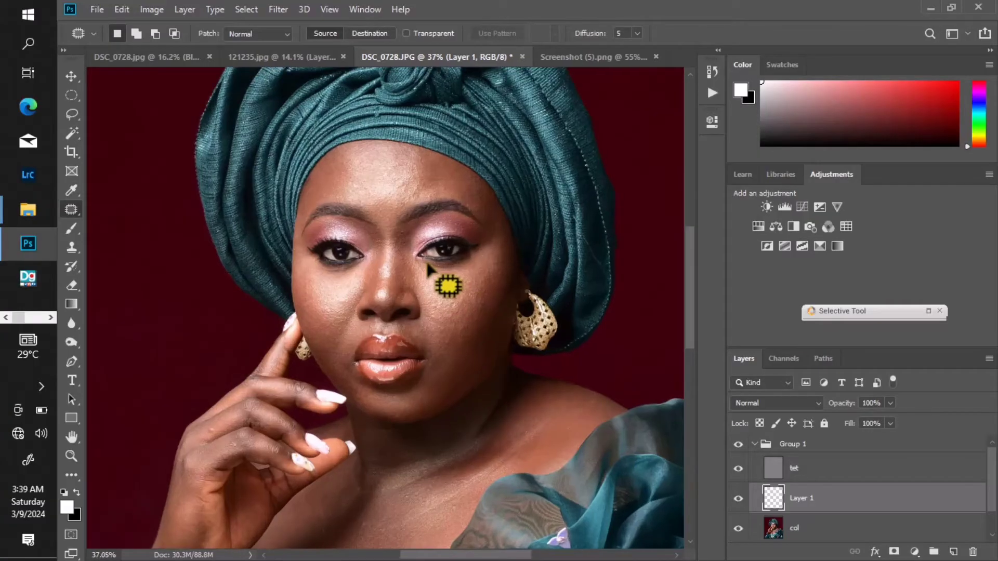
{"action": "left_click", "coordinate": [80, 231]}
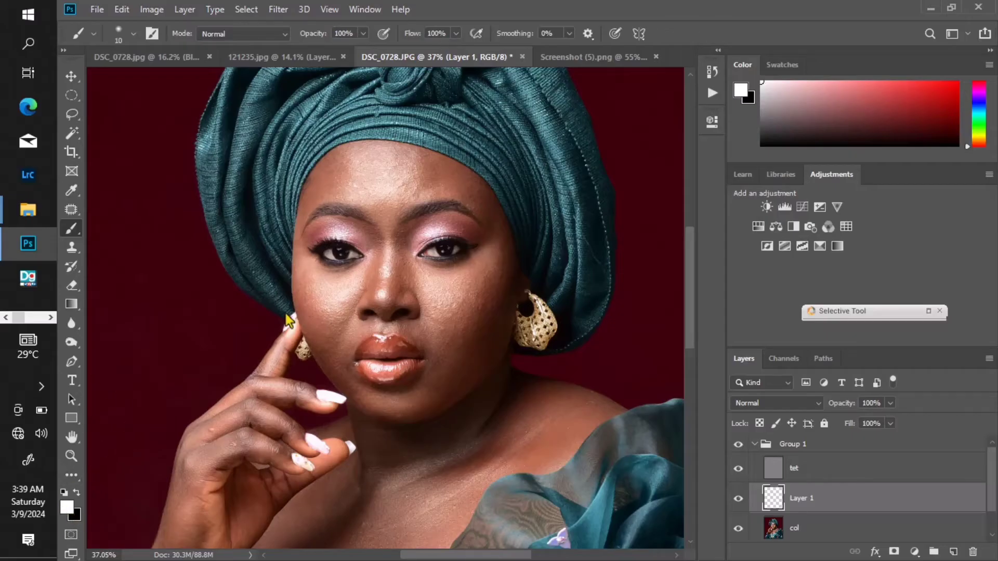
- Outline the areas under both eyes and beside the mouth with thin white brush strokes
{"action": "scroll", "coordinate": [447, 280], "scroll_direction": "up", "scroll_amount": 2}
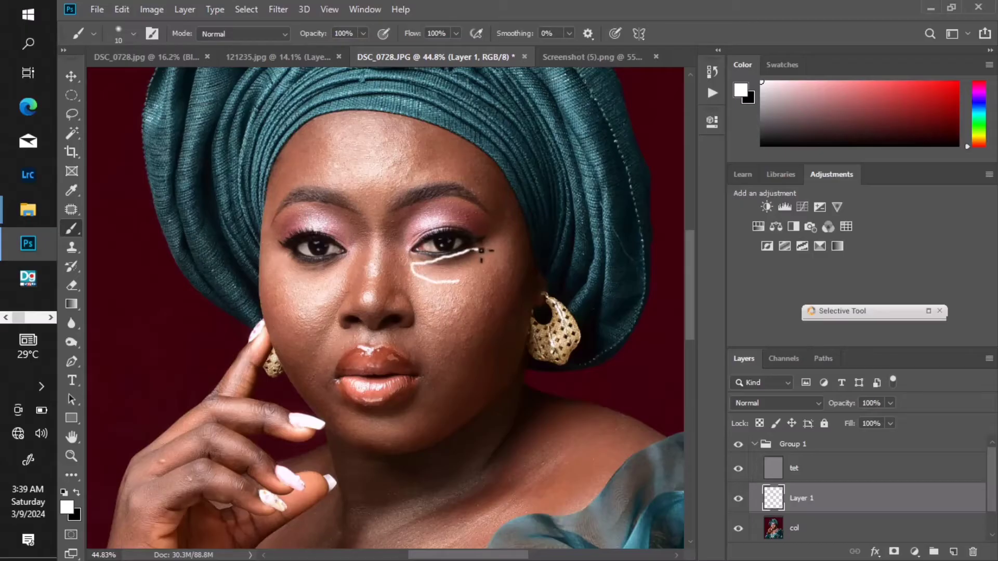
{"action": "left_click_drag", "start_coordinate": [482, 251], "coordinate": [460, 284]}
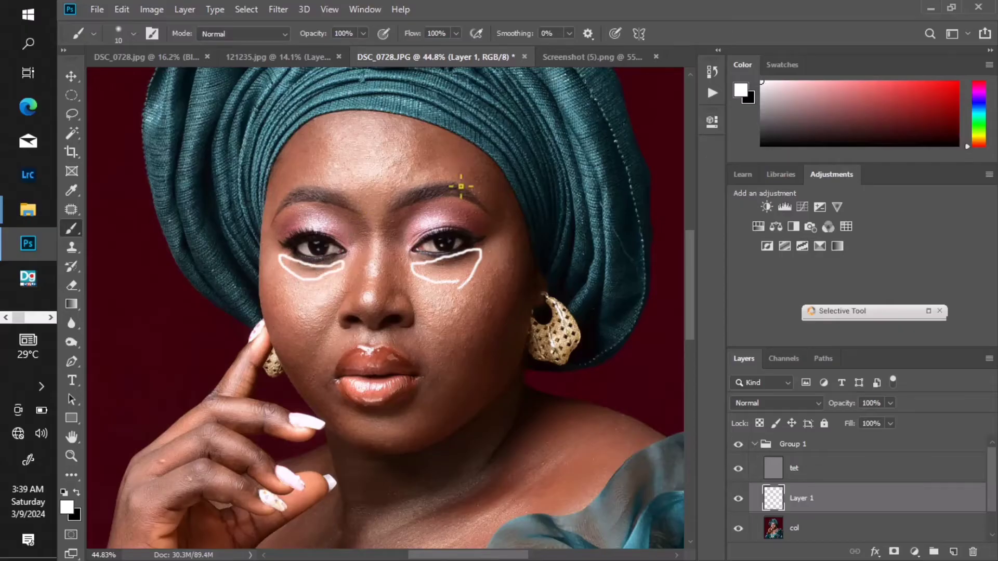
{"action": "scroll", "coordinate": [461, 186], "scroll_direction": "down", "scroll_amount": 2}
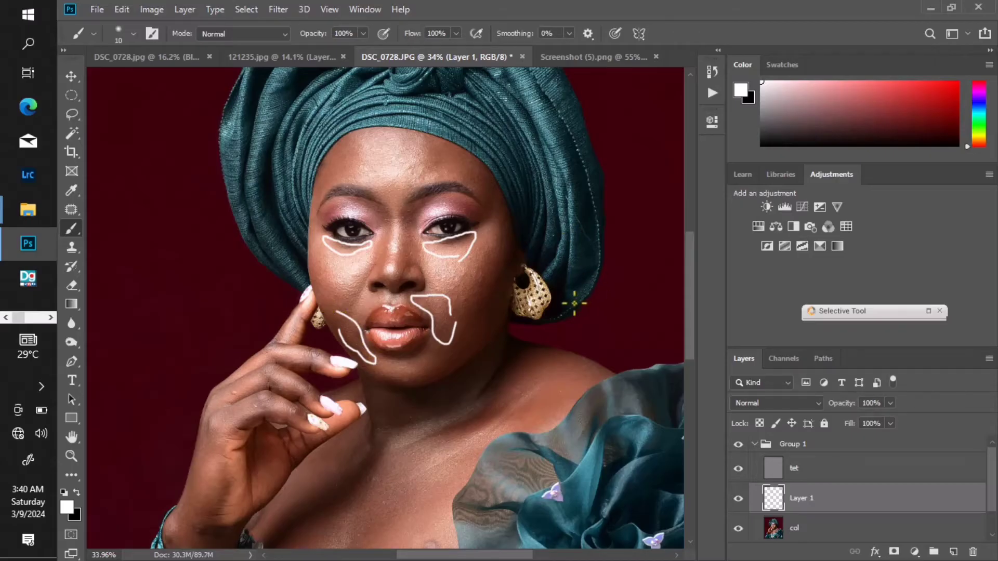
- Revert to the New Layer history state to remove all the white outline strokes
{"action": "left_click", "coordinate": [710, 73]}
{"action": "left_click_drag", "start_coordinate": [689, 123], "coordinate": [685, 124]}
{"action": "scroll", "coordinate": [606, 104], "scroll_direction": "up", "scroll_amount": 2}
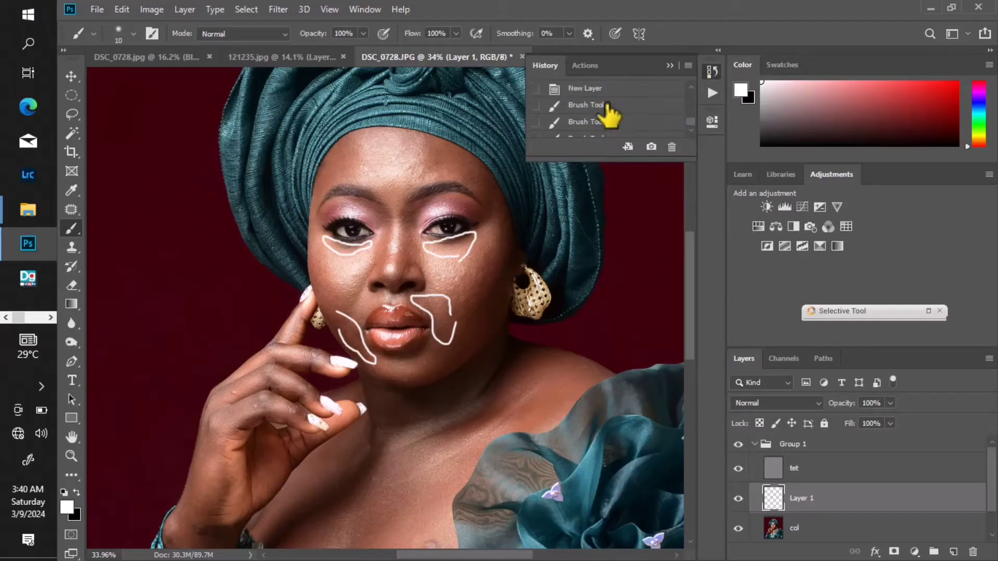
{"action": "left_click", "coordinate": [593, 90]}
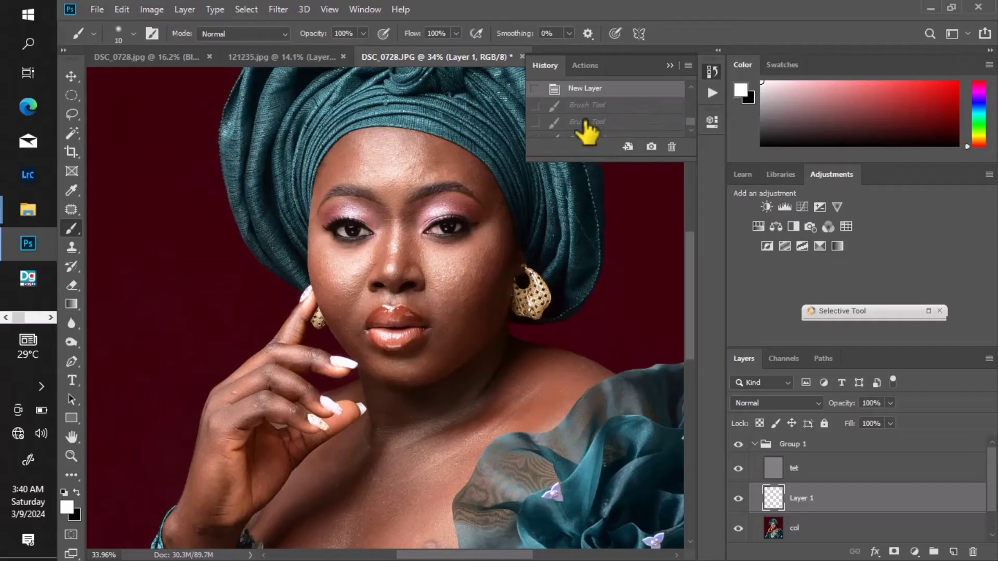
{"action": "left_click", "coordinate": [670, 66]}
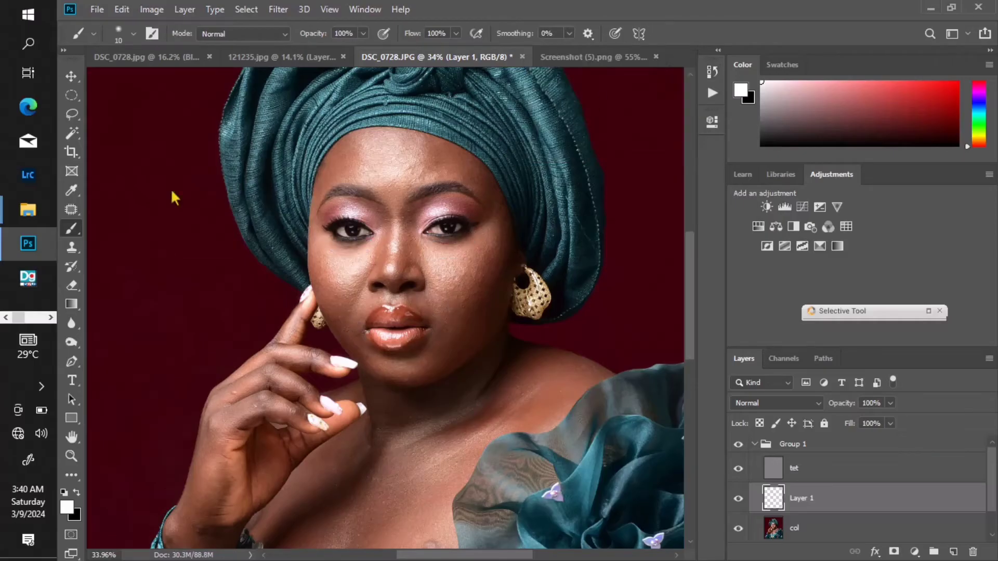
- Sample a light cheek tone and paint under the eye nearer the visible earring with a 45 px brush at 1% flow
{"action": "left_click", "coordinate": [458, 34]}
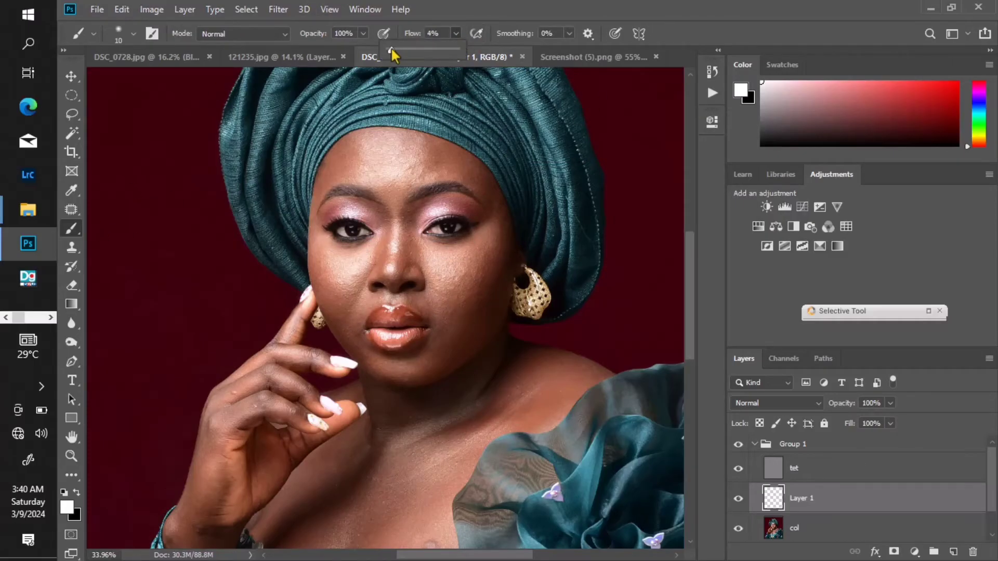
{"action": "scroll", "coordinate": [449, 313], "scroll_direction": "up", "scroll_amount": 3}
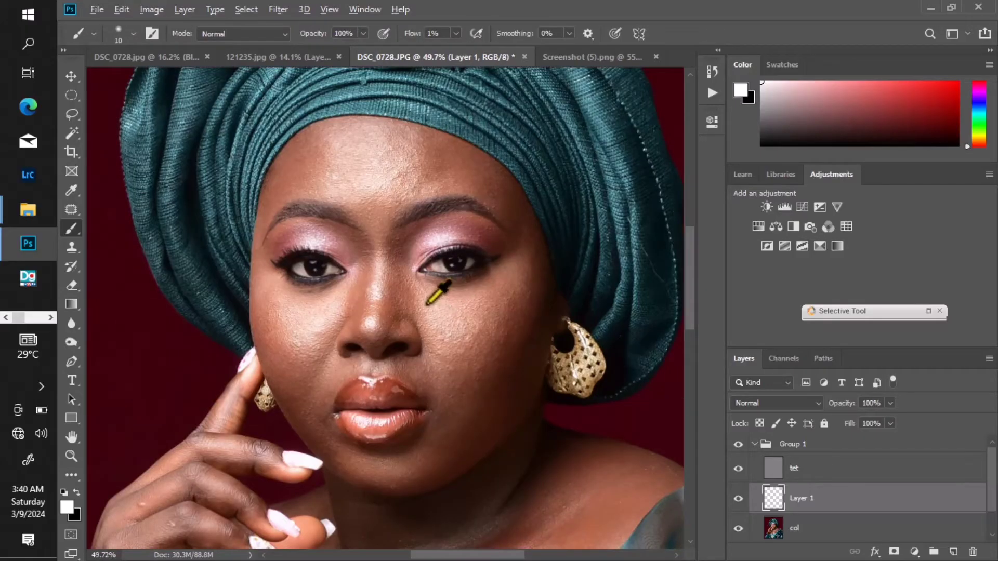
{"action": "left_click", "coordinate": [470, 297], "text": "alt"}
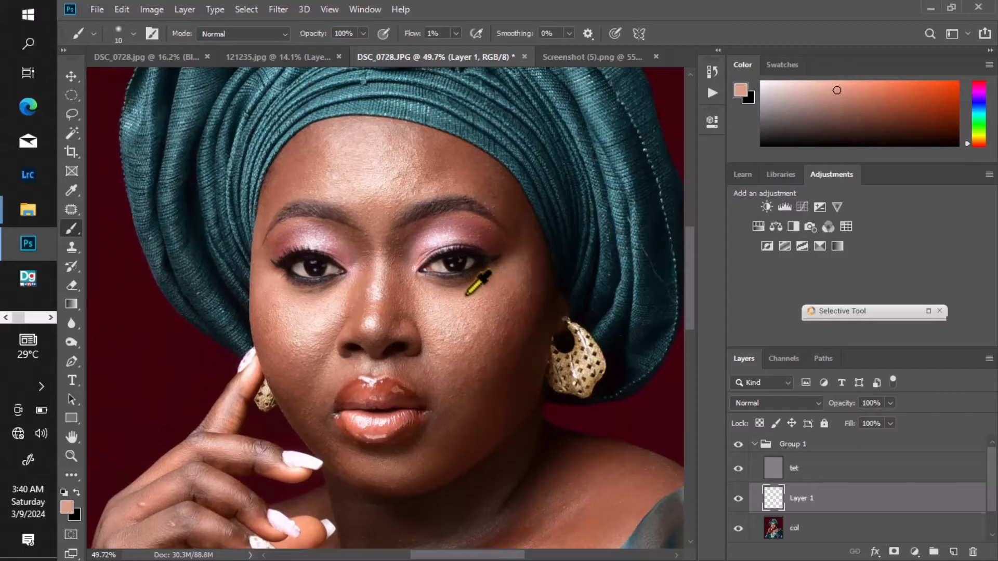
{"action": "key", "text": "bracketright"}
{"action": "key", "text": "bracketright"}
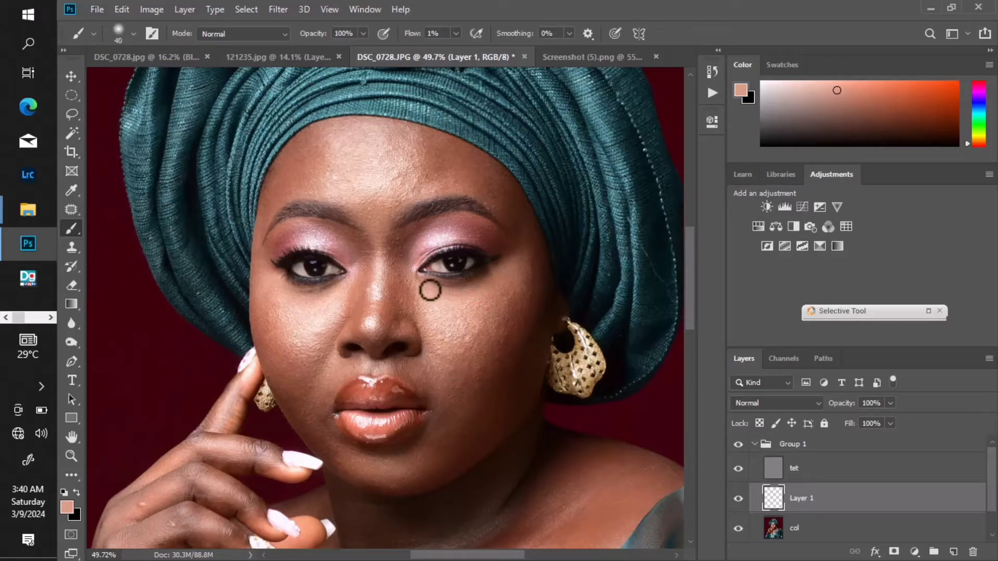
{"action": "key", "text": "bracketright"}
{"action": "mouse_move", "coordinate": [443, 285]}
{"action": "left_mouse_down"}
{"action": "mouse_move", "coordinate": [488, 286]}
{"action": "mouse_move", "coordinate": [448, 291]}
{"action": "left_mouse_up"}
- Compare the face with and without Layer 1, and brush the sampled light skin tone under both eyes
{"action": "scroll", "coordinate": [455, 293], "scroll_direction": "down", "scroll_amount": 3}
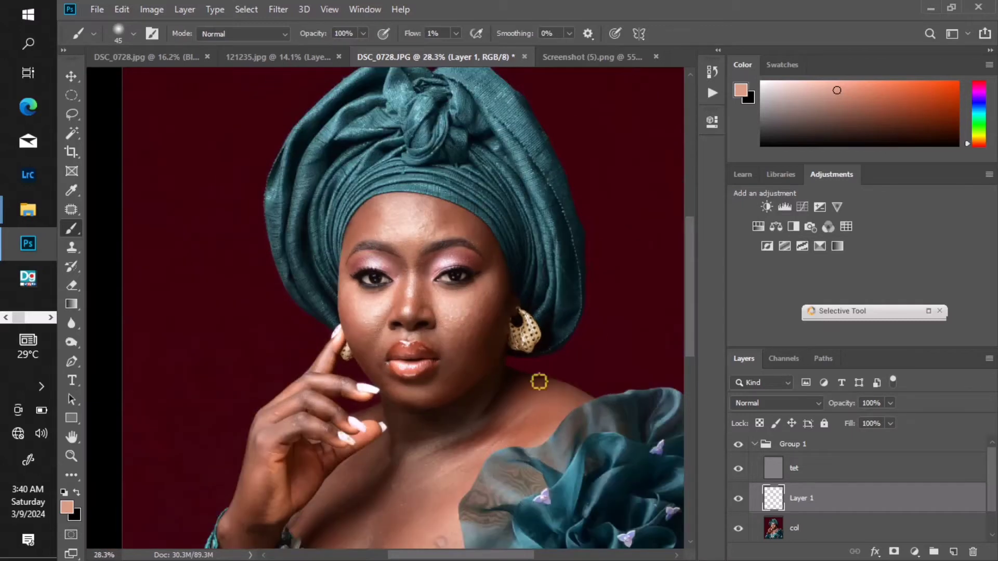
{"action": "left_click", "coordinate": [738, 498]}
{"action": "scroll", "coordinate": [447, 311], "scroll_direction": "up", "scroll_amount": 2}
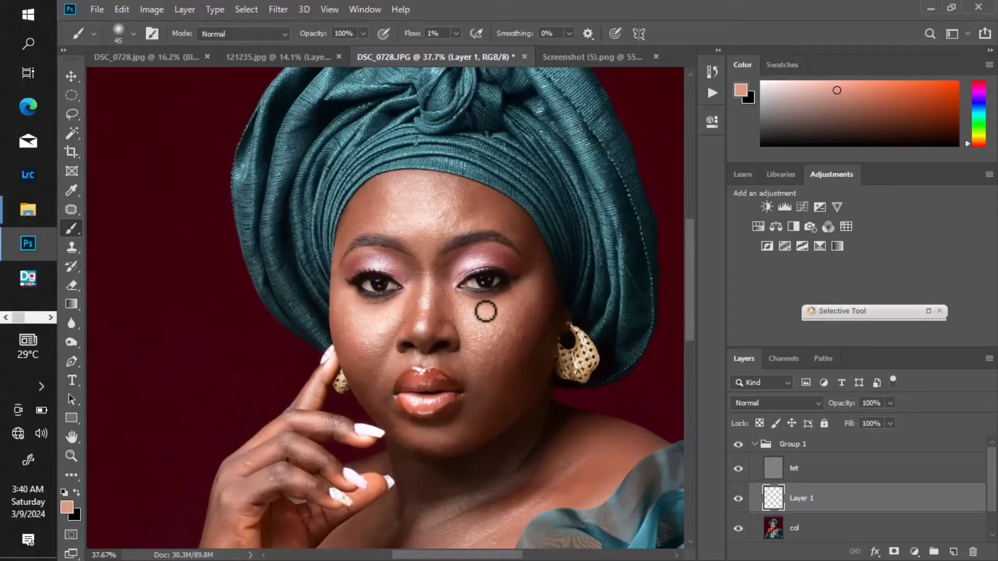
{"action": "mouse_move", "coordinate": [486, 312]}
{"action": "left_mouse_down"}
{"action": "mouse_move", "coordinate": [514, 295]}
{"action": "mouse_move", "coordinate": [470, 309]}
{"action": "left_mouse_up"}
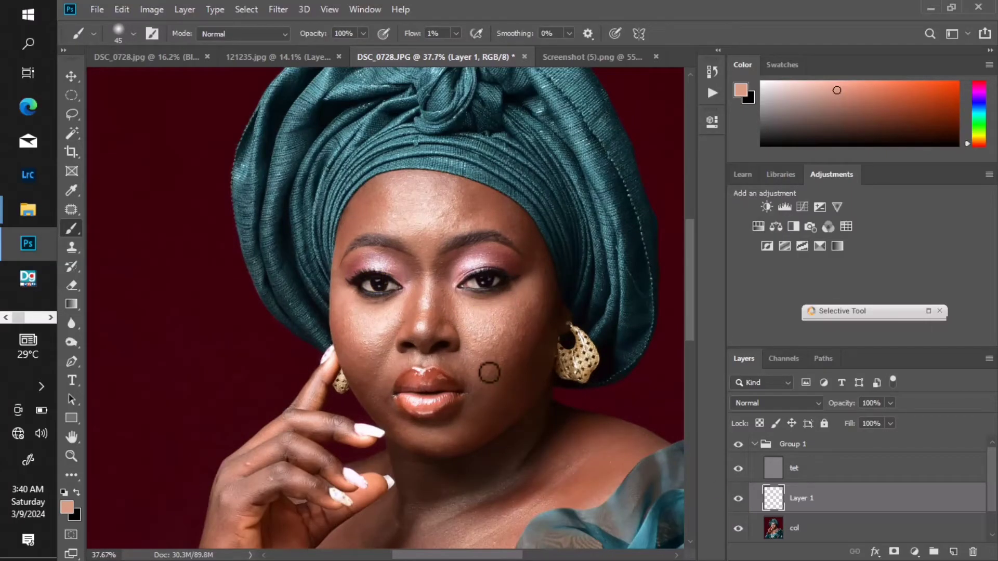
{"action": "mouse_move", "coordinate": [355, 305]}
{"action": "left_mouse_down"}
{"action": "mouse_move", "coordinate": [387, 302]}
{"action": "mouse_move", "coordinate": [358, 301]}
{"action": "mouse_move", "coordinate": [383, 312]}
{"action": "left_mouse_up"}
- Blend the skin between the nose and mouth corner with tones sampled beside the nose, reducing the brush to 35 px
{"action": "left_click_drag", "start_coordinate": [487, 347], "coordinate": [457, 357]}
{"action": "left_click", "coordinate": [448, 364], "text": "alt"}
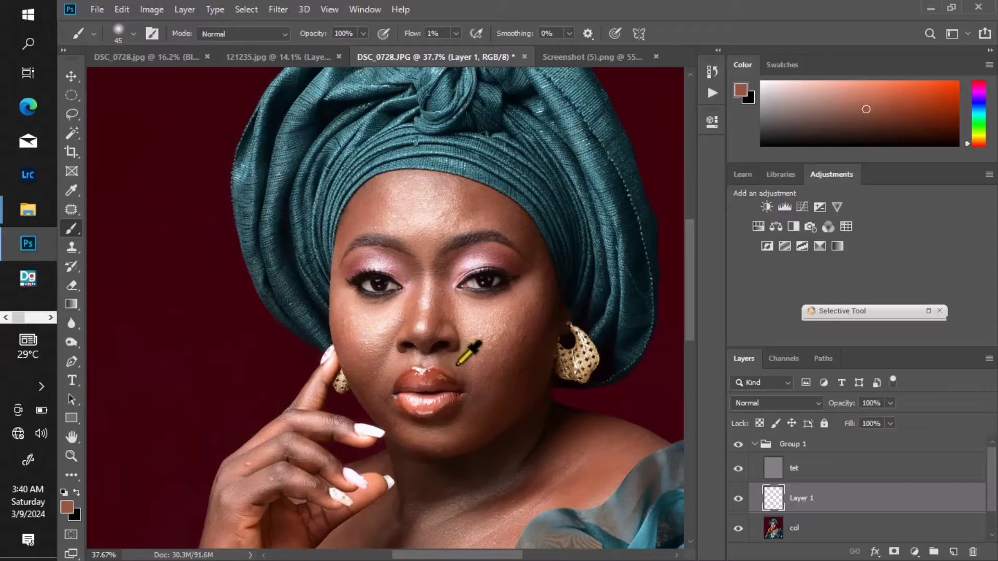
{"action": "key", "text": "["}
{"action": "left_click", "coordinate": [452, 362], "text": "alt"}
{"action": "left_click", "coordinate": [449, 364], "text": "alt"}
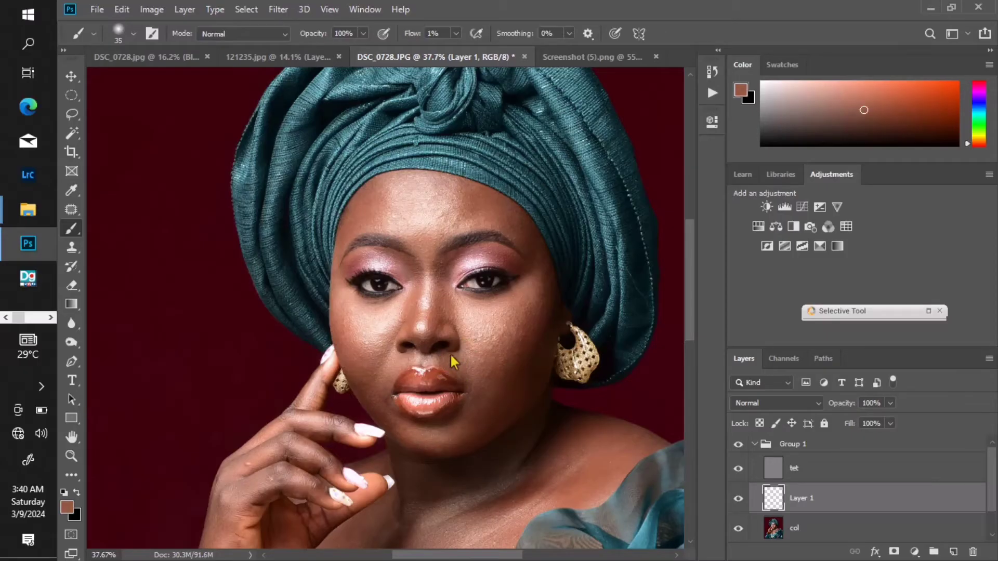
- Brighten under the eye nearer the raised hand with a sampled light tone and a 50 px brush, and compare Layer 1 on and off
{"action": "right_click", "coordinate": [389, 315], "text": "alt"}
{"action": "left_click", "coordinate": [365, 309], "text": "alt"}
{"action": "right_click", "coordinate": [367, 307], "text": "alt"}
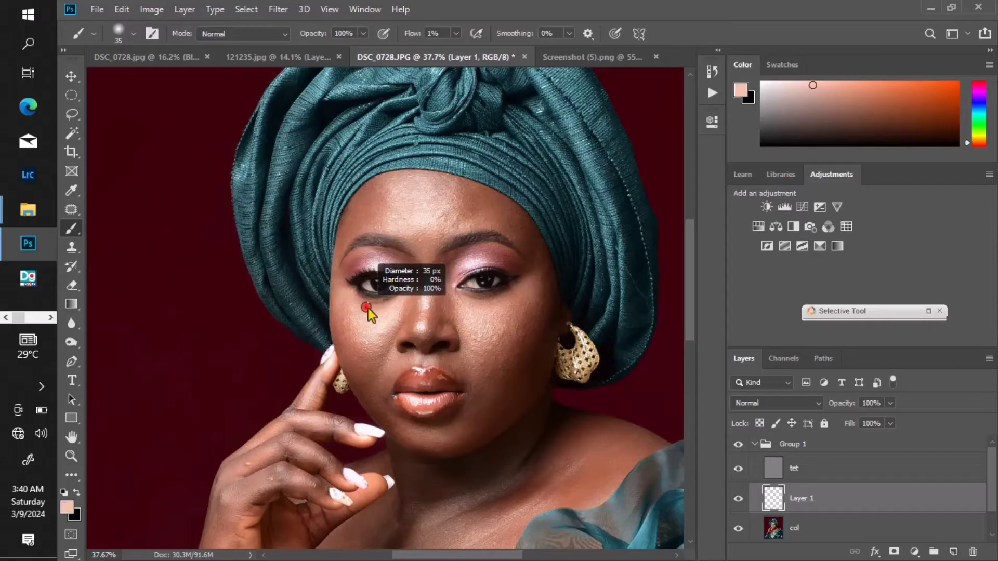
{"action": "mouse_move", "coordinate": [359, 304]}
{"action": "left_mouse_down"}
{"action": "mouse_move", "coordinate": [371, 312]}
{"action": "mouse_move", "coordinate": [392, 302]}
{"action": "mouse_move", "coordinate": [363, 306]}
{"action": "mouse_move", "coordinate": [390, 303]}
{"action": "left_mouse_up"}
{"action": "scroll", "coordinate": [399, 306], "scroll_direction": "down", "scroll_amount": 2}
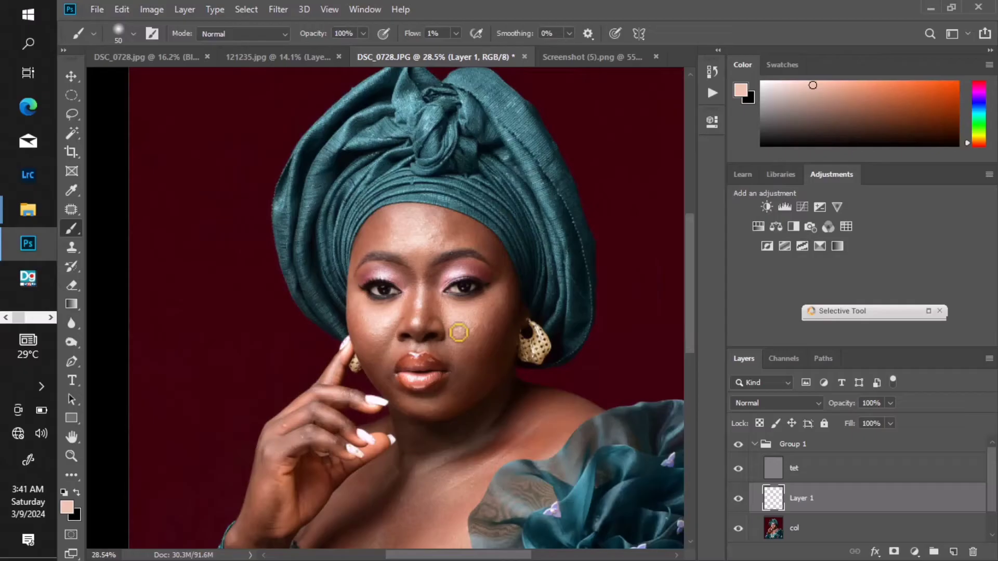
{"action": "left_click", "coordinate": [738, 498]}
{"action": "left_click", "coordinate": [739, 498]}
- Sample the darker forehead tone and paint over the forehead side above the eyebrow nearer the visible earring
{"action": "scroll", "coordinate": [468, 236], "scroll_direction": "up", "scroll_amount": 3}
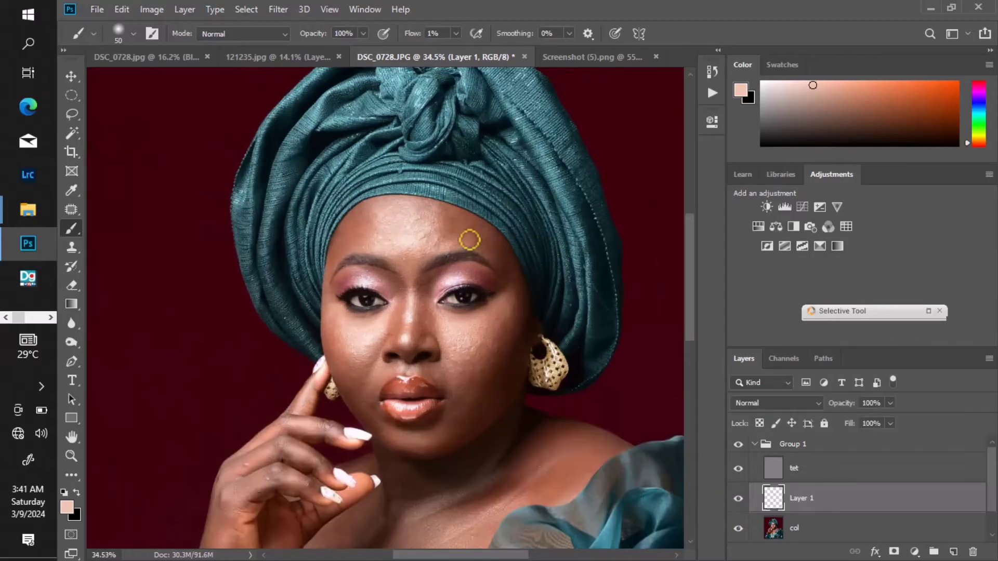
{"action": "left_click", "coordinate": [499, 241], "text": "alt"}
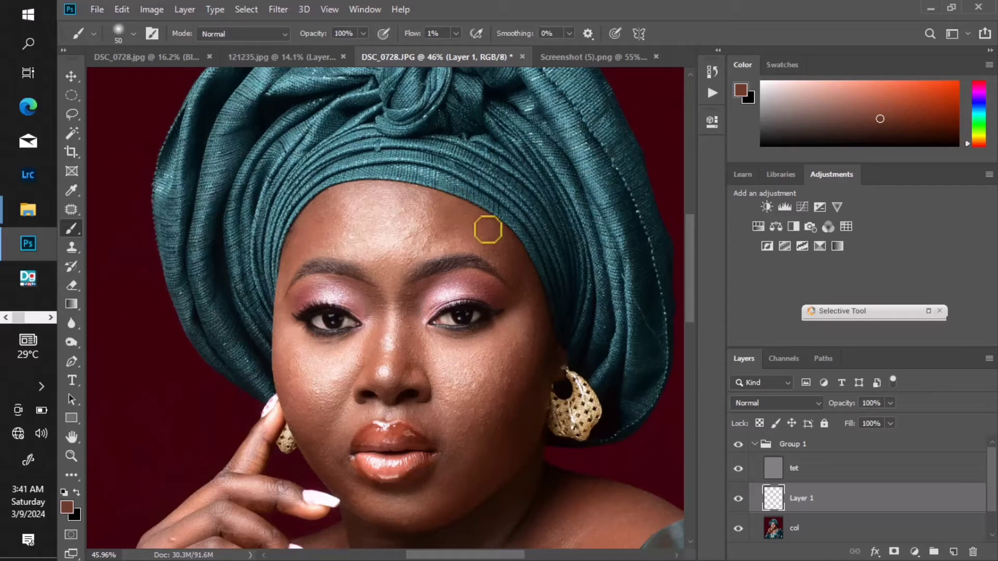
{"action": "mouse_move", "coordinate": [488, 230]}
{"action": "left_mouse_down"}
{"action": "mouse_move", "coordinate": [472, 234]}
{"action": "mouse_move", "coordinate": [483, 247]}
{"action": "left_mouse_up"}
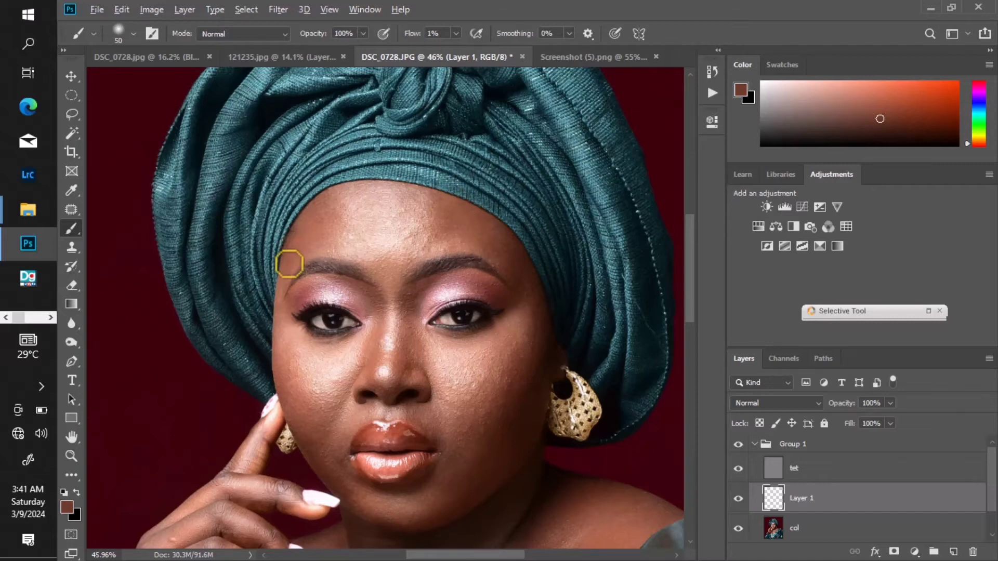
- Sample the skin tone at the temple nearer the raised hand and blend that side of the forehead with a 45 px brush
{"action": "left_click", "coordinate": [290, 264], "text": "alt"}
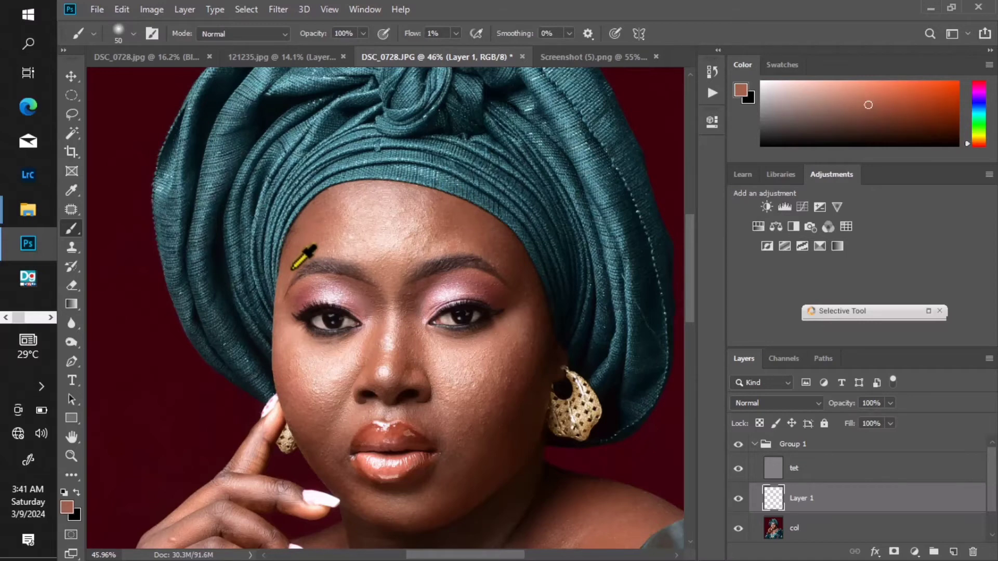
{"action": "key", "text": "bracketleft"}
{"action": "key", "text": "bracketleft"}
{"action": "key", "text": "bracketleft"}
{"action": "key", "text": "bracketright"}
{"action": "key", "text": "bracketright"}
{"action": "scroll", "coordinate": [333, 230], "scroll_direction": "down", "scroll_amount": 4}
{"action": "scroll", "coordinate": [393, 336], "scroll_direction": "up", "scroll_amount": 3}
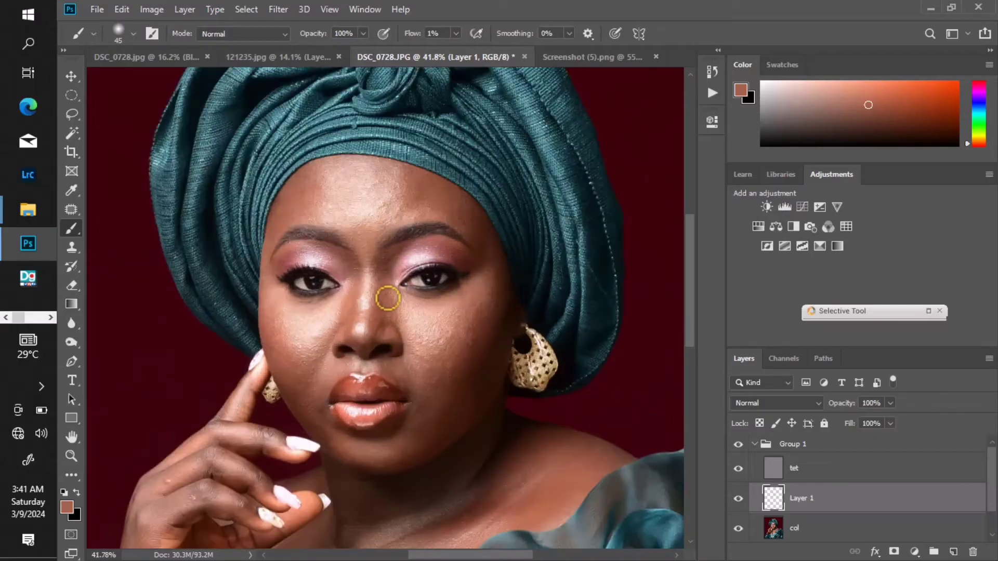
- Blend the nose bridge and its sides with skin tones sampled between the eyes, and compare Layer 1 on and off
{"action": "left_click", "coordinate": [385, 271], "text": "alt"}
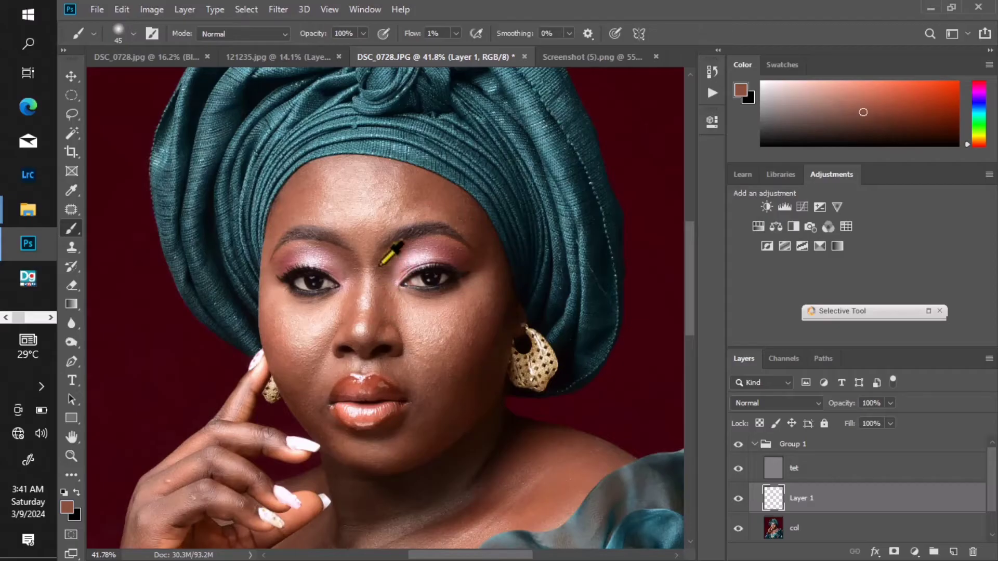
{"action": "left_click", "coordinate": [354, 265], "text": "alt"}
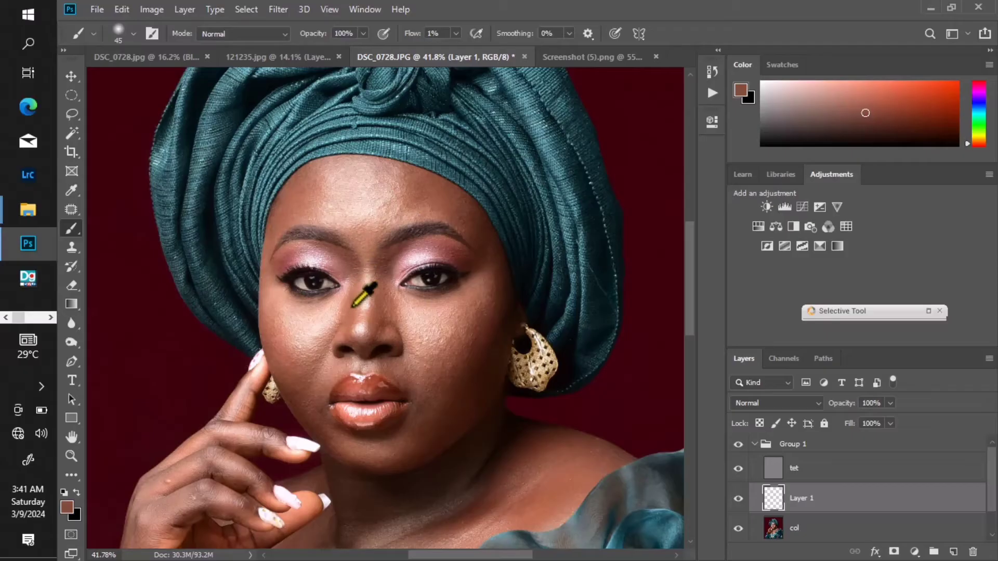
{"action": "left_click", "coordinate": [381, 278], "text": "alt"}
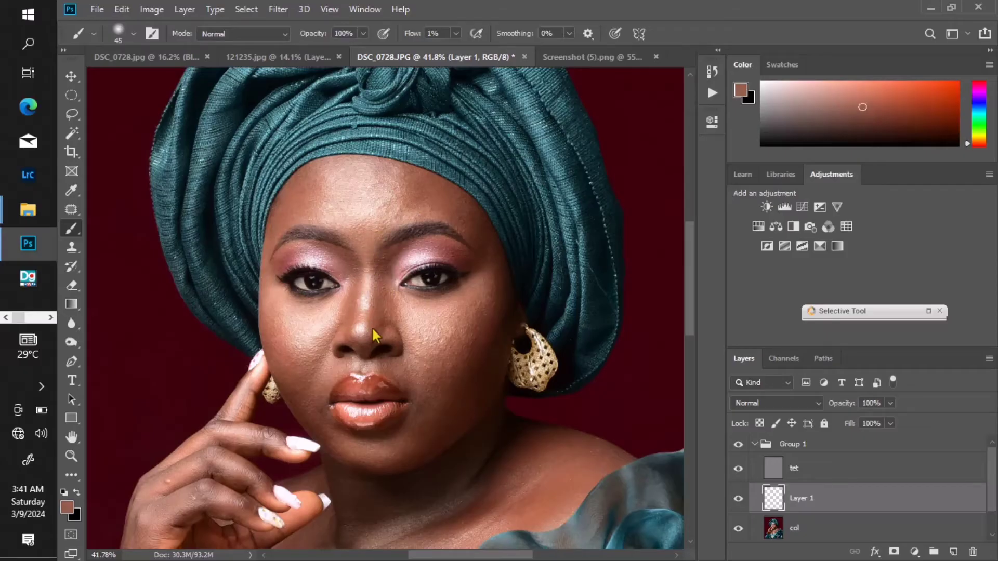
{"action": "scroll", "coordinate": [387, 301], "scroll_direction": "down", "scroll_amount": 3}
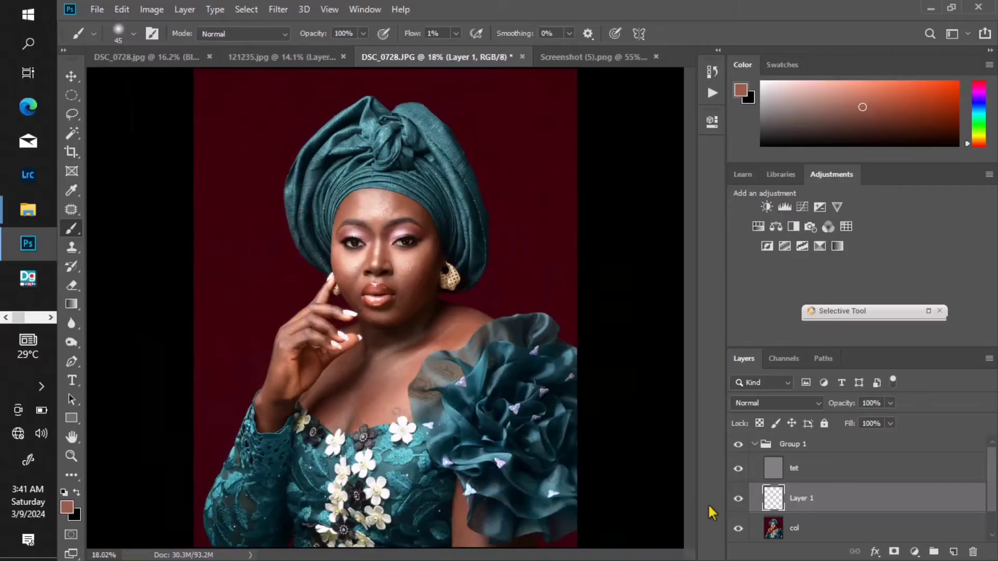
{"action": "left_click", "coordinate": [738, 498]}
{"action": "left_click", "coordinate": [738, 498]}
{"action": "scroll", "coordinate": [413, 257], "scroll_direction": "up", "scroll_amount": 2}
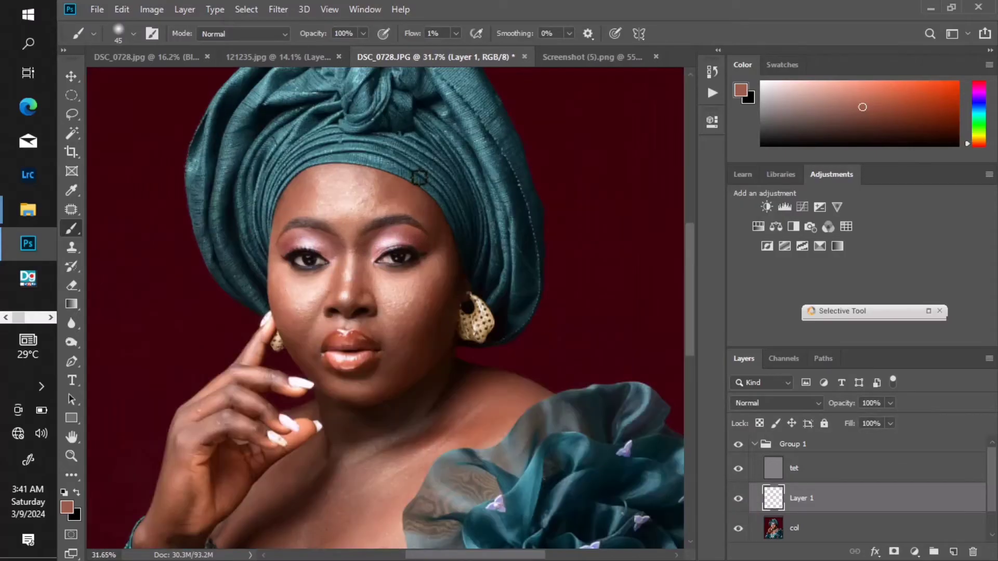
- Sample darker skin tones above the eyebrow nearer the visible earring and blend that side of the forehead
{"action": "scroll", "coordinate": [419, 178], "scroll_direction": "up", "scroll_amount": 2}
{"action": "left_click", "coordinate": [411, 230], "text": "alt"}
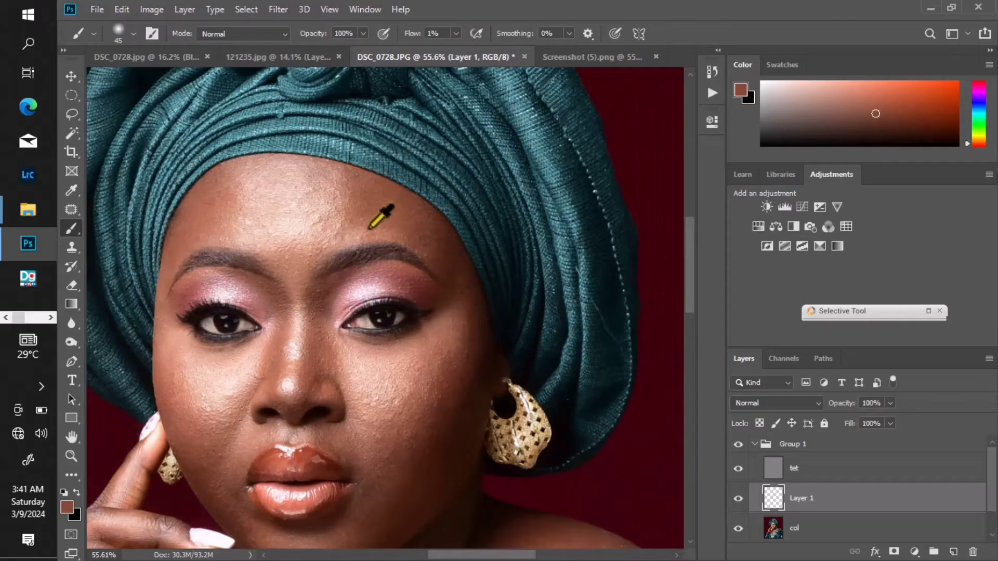
{"action": "key", "text": "XF86MonBrightnessUp"}
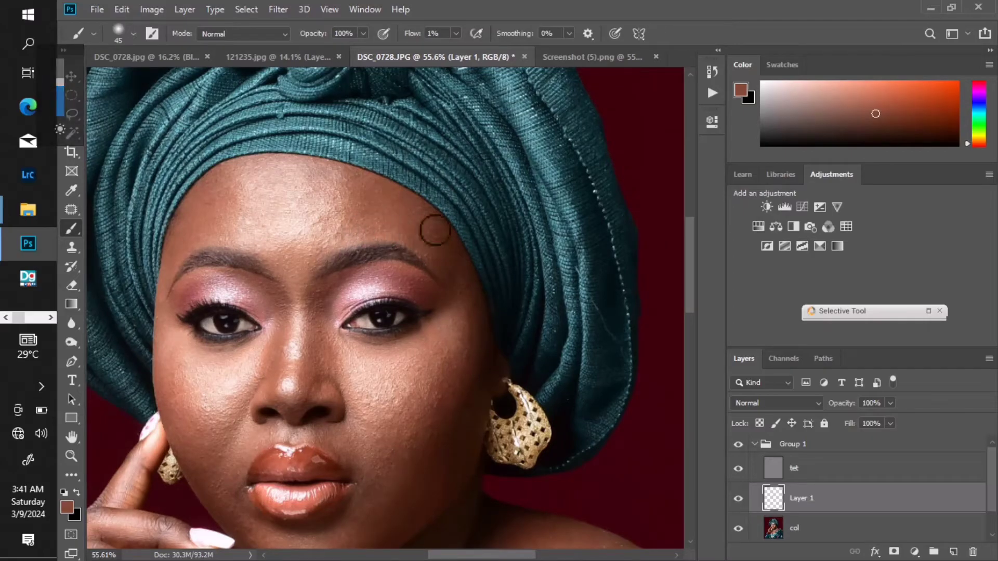
{"action": "left_click", "coordinate": [398, 240], "text": "alt"}
- Sample the dark tone of the lower cheek and paint the outer cheek beside the visible earring with a 71 px brush
{"action": "scroll", "coordinate": [421, 247], "scroll_direction": "down", "scroll_amount": 2}
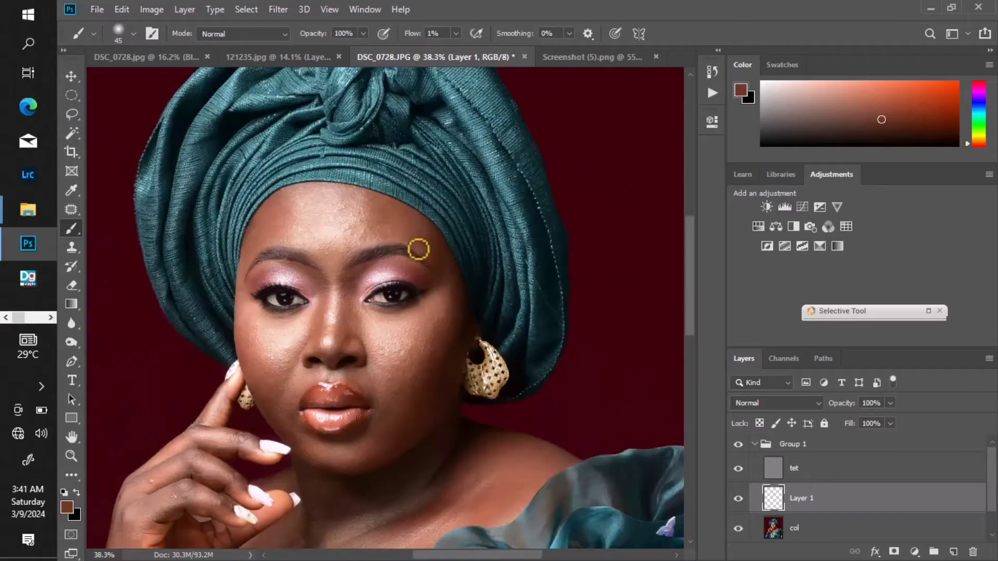
{"action": "scroll", "coordinate": [419, 249], "scroll_direction": "down", "scroll_amount": 2}
{"action": "left_click", "coordinate": [424, 359], "text": "alt"}
{"action": "scroll", "coordinate": [419, 358], "scroll_direction": "up", "scroll_amount": 2}
{"action": "right_click", "coordinate": [422, 358], "text": "alt"}
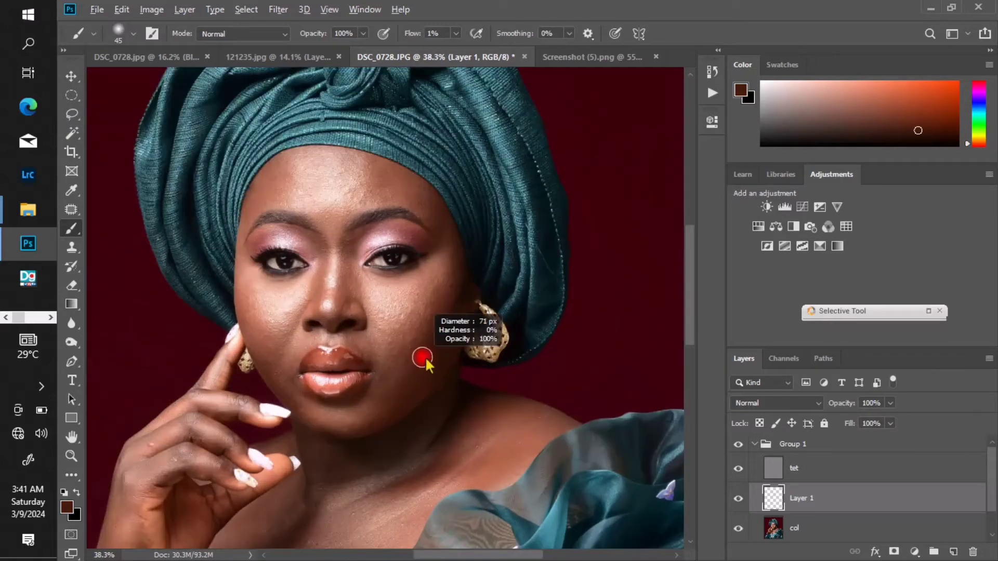
{"action": "mouse_move", "coordinate": [445, 315]}
{"action": "left_mouse_down"}
{"action": "mouse_move", "coordinate": [436, 323]}
{"action": "mouse_move", "coordinate": [451, 291]}
{"action": "left_mouse_up"}
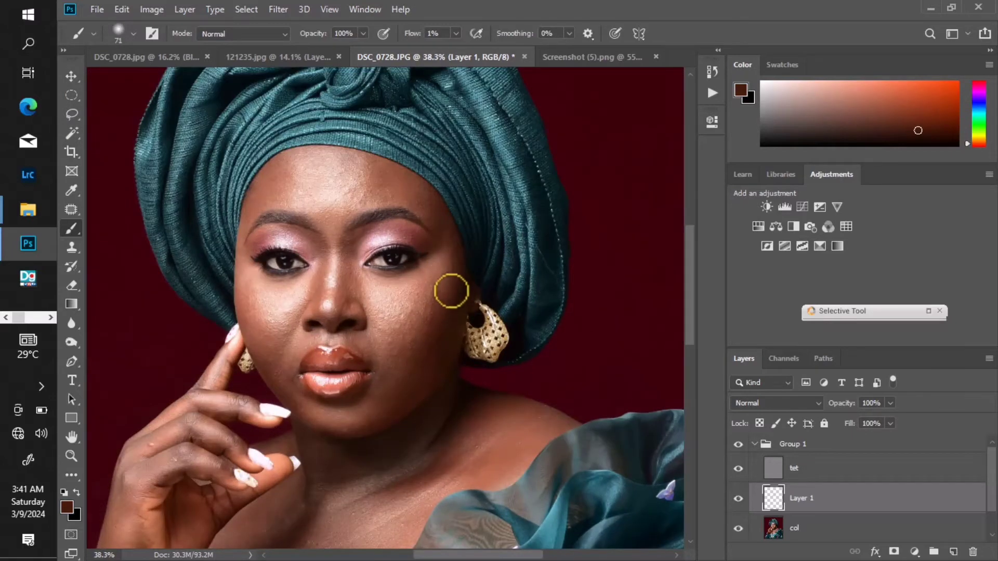
- Blend the cheek nearer the visible earring with a sampled mid skin tone and a 118 px brush
{"action": "left_click", "coordinate": [386, 316], "text": "alt"}
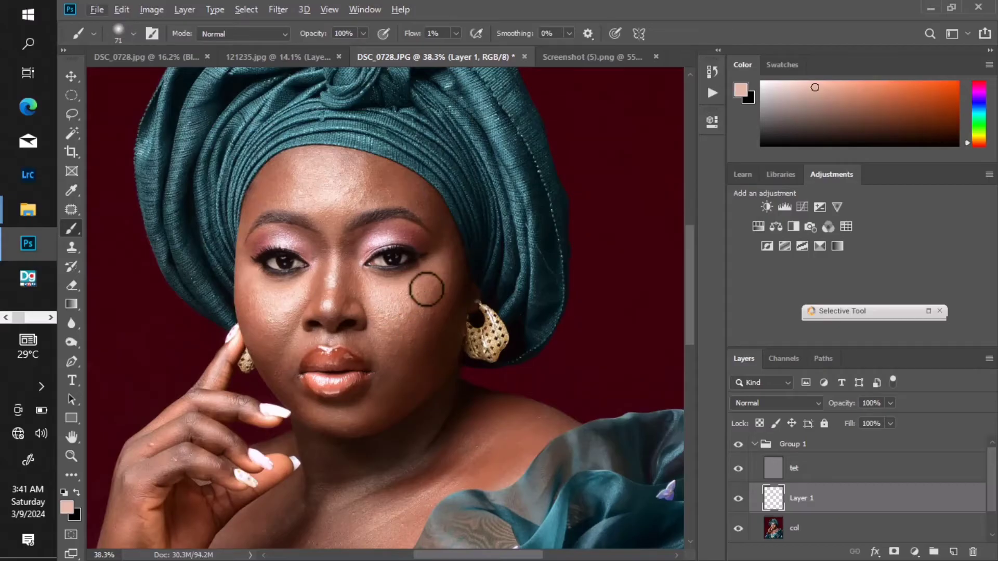
{"action": "right_click", "coordinate": [426, 289], "text": "alt"}
{"action": "left_click", "coordinate": [436, 274], "text": "alt"}
{"action": "left_click_drag", "start_coordinate": [436, 274], "coordinate": [414, 330]}
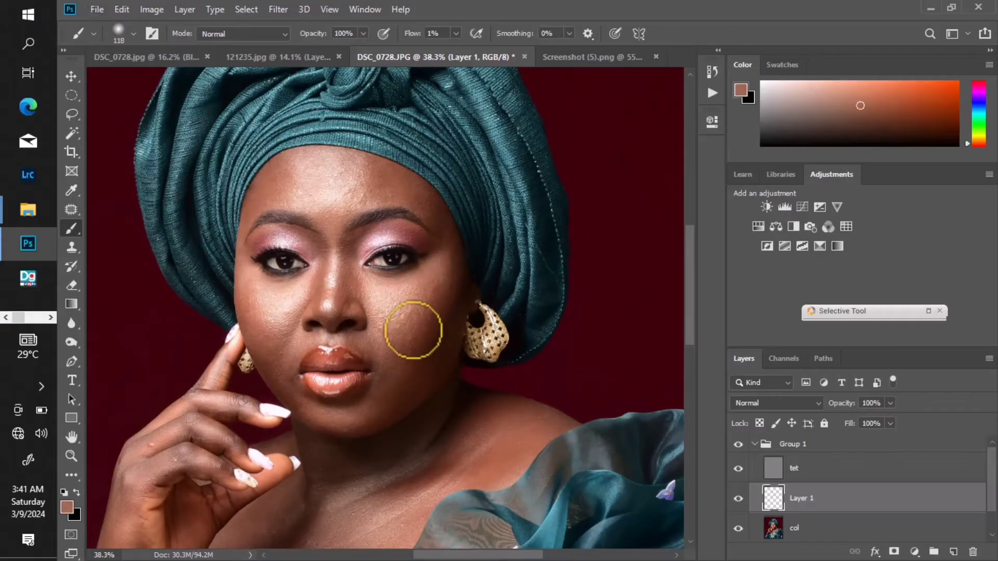
- Sample the lower cheek tone nearer the raised hand and even out that cheek with a 75 px brush
{"action": "scroll", "coordinate": [446, 323], "scroll_direction": "down", "scroll_amount": 5}
{"action": "scroll", "coordinate": [334, 341], "scroll_direction": "up", "scroll_amount": 6}
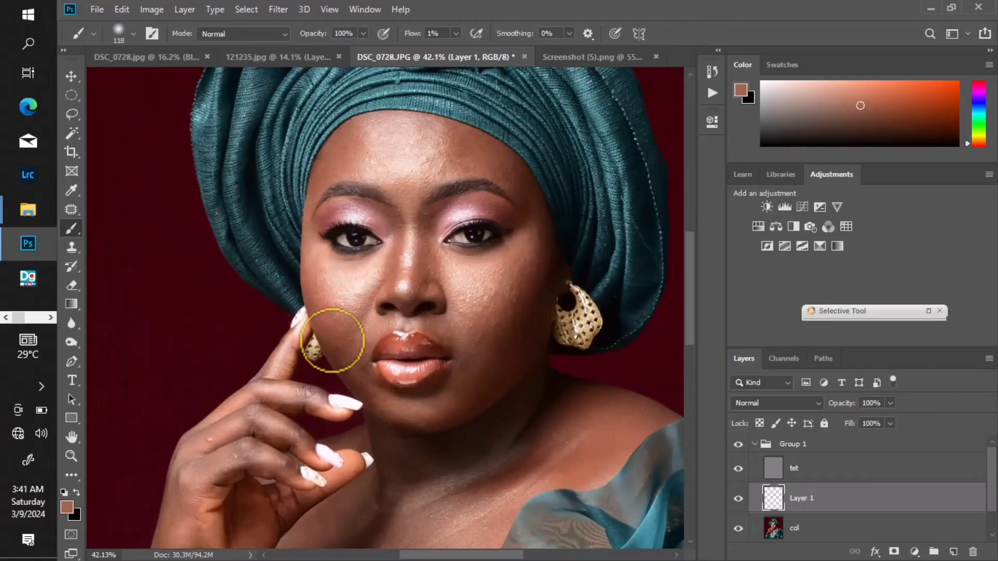
{"action": "right_click", "coordinate": [340, 339], "text": "alt"}
{"action": "left_click", "coordinate": [340, 346], "text": "alt"}
{"action": "right_click", "coordinate": [339, 342], "text": "alt"}
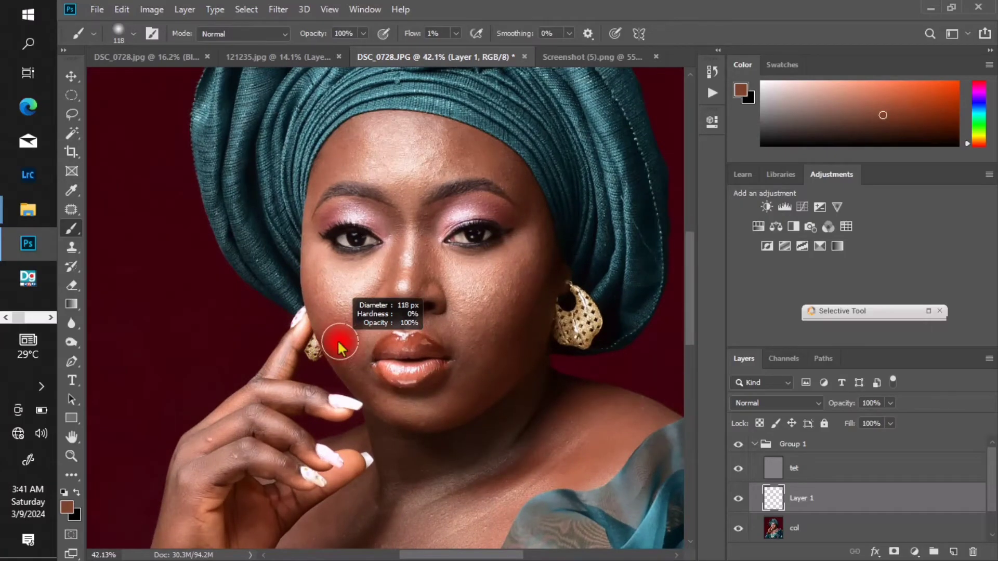
{"action": "right_click", "coordinate": [334, 340]}
{"action": "right_click", "coordinate": [332, 339], "text": "alt"}
{"action": "left_click_drag", "start_coordinate": [323, 317], "coordinate": [330, 336]}
- Blend the skin around the outer corner of the eye nearer the raised hand with nearby sampled tones and a 30 px brush
{"action": "right_click", "coordinate": [334, 278], "text": "alt"}
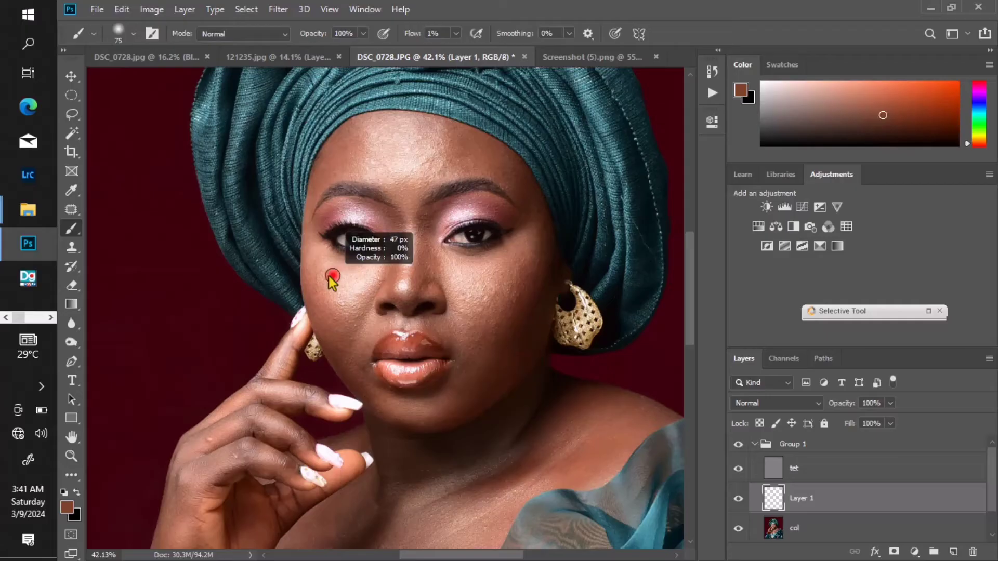
{"action": "left_click", "coordinate": [312, 227], "text": "alt"}
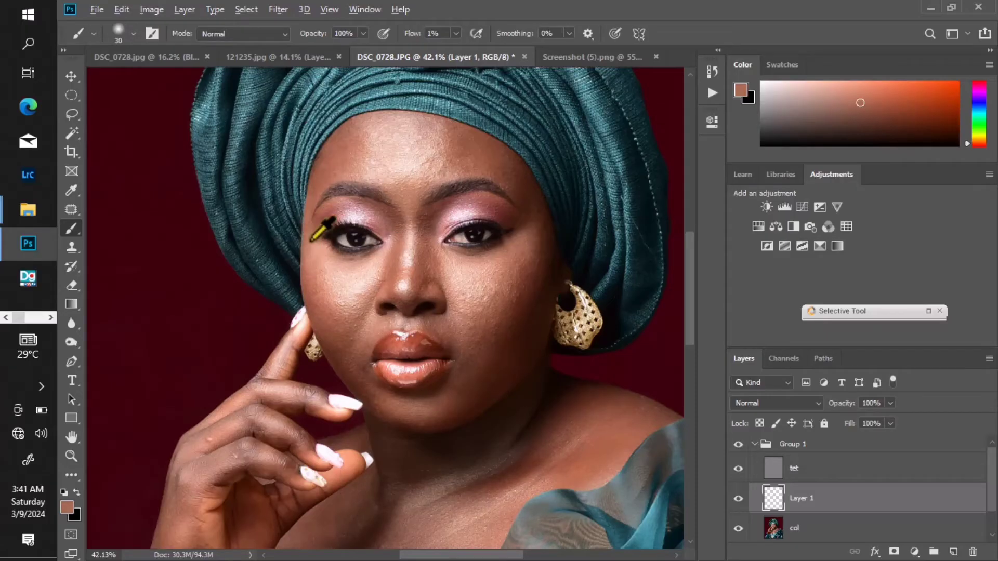
{"action": "left_click", "coordinate": [320, 245], "text": "alt"}
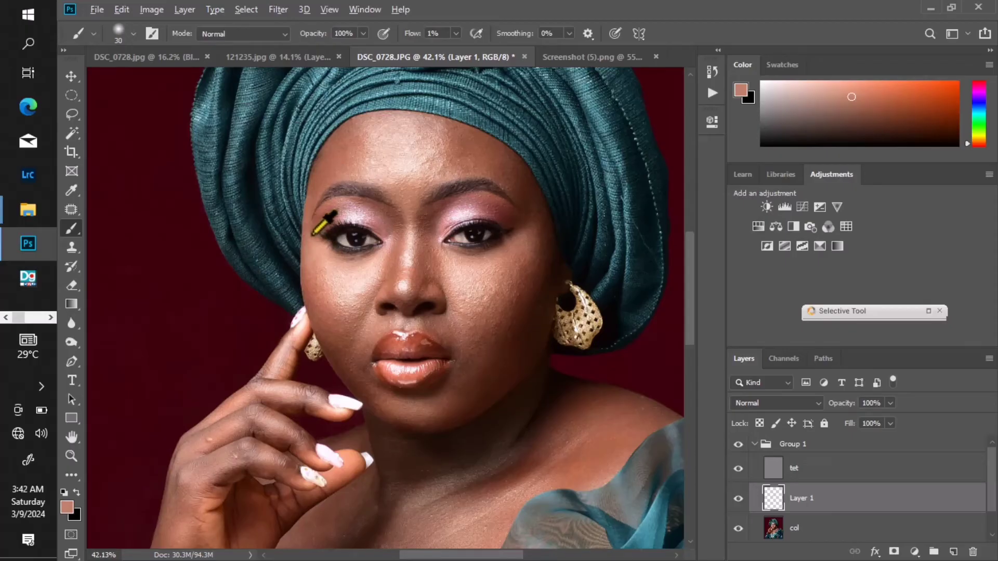
{"action": "left_click", "coordinate": [310, 241], "text": "alt"}
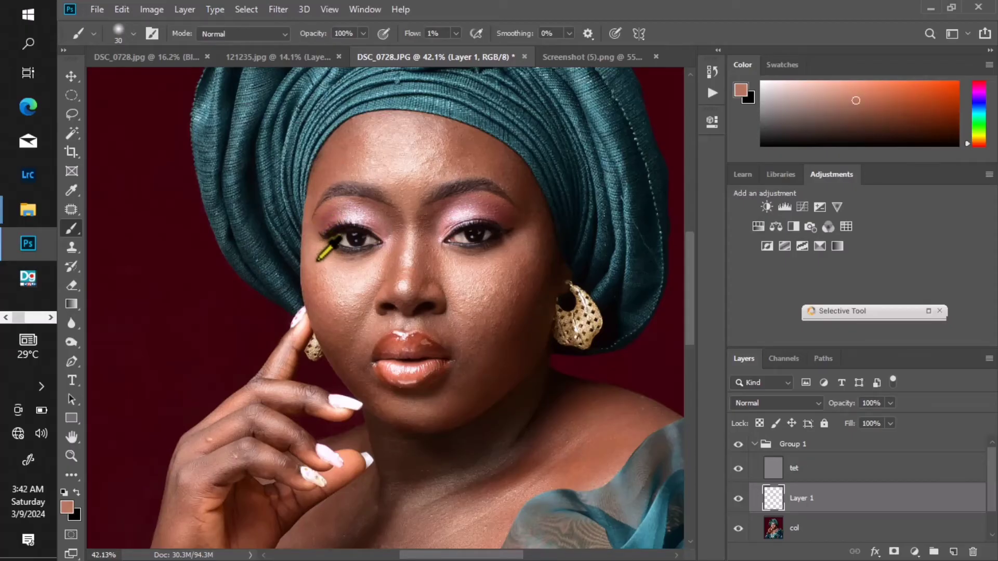
- Compare the whole portrait with Layer 1 hidden and shown to judge the skin painting
{"action": "scroll", "coordinate": [364, 272], "scroll_direction": "down", "scroll_amount": 6}
{"action": "scroll", "coordinate": [381, 286], "scroll_direction": "down", "scroll_amount": 2}
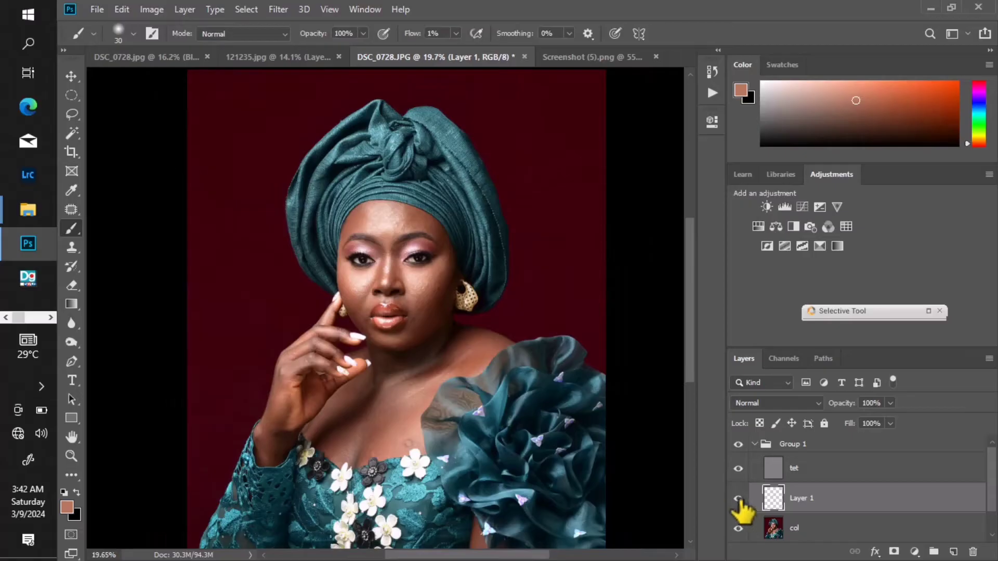
{"action": "left_click", "coordinate": [738, 498]}
{"action": "scroll", "coordinate": [480, 316], "scroll_direction": "down", "scroll_amount": 1}
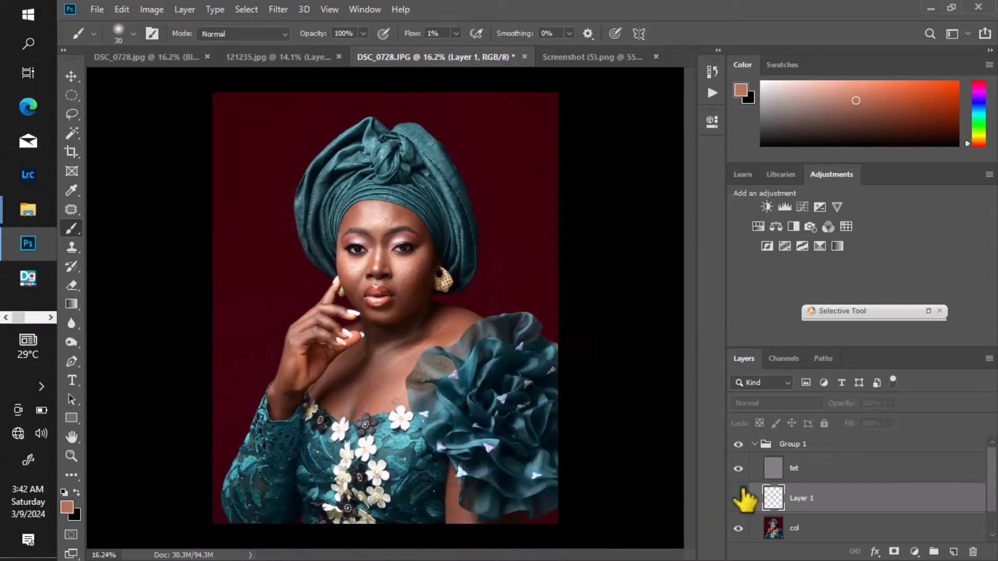
{"action": "left_click", "coordinate": [738, 498]}
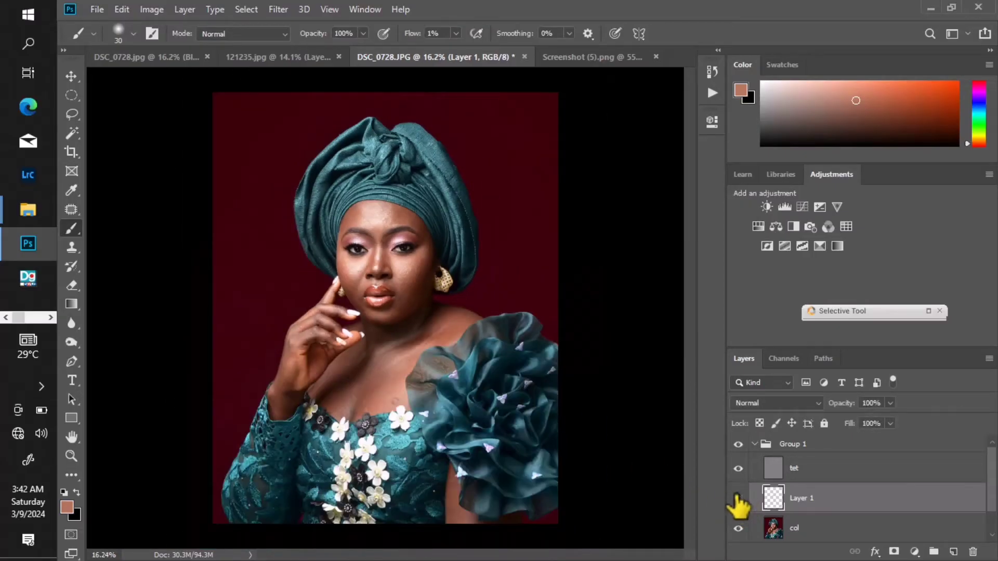
{"action": "left_click", "coordinate": [738, 498]}
{"action": "left_click", "coordinate": [738, 498]}
{"action": "left_click", "coordinate": [738, 498]}
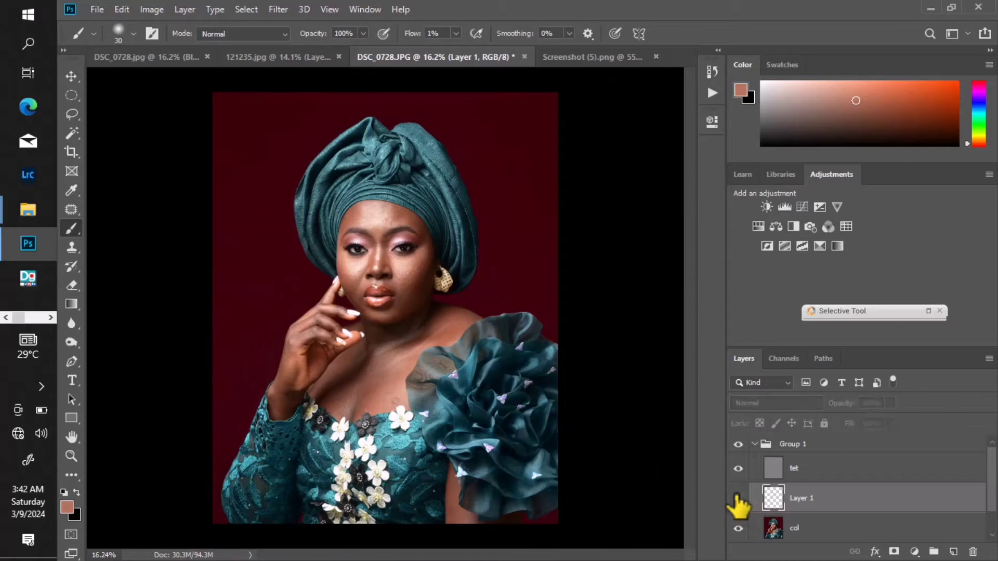
{"action": "left_click", "coordinate": [738, 498]}
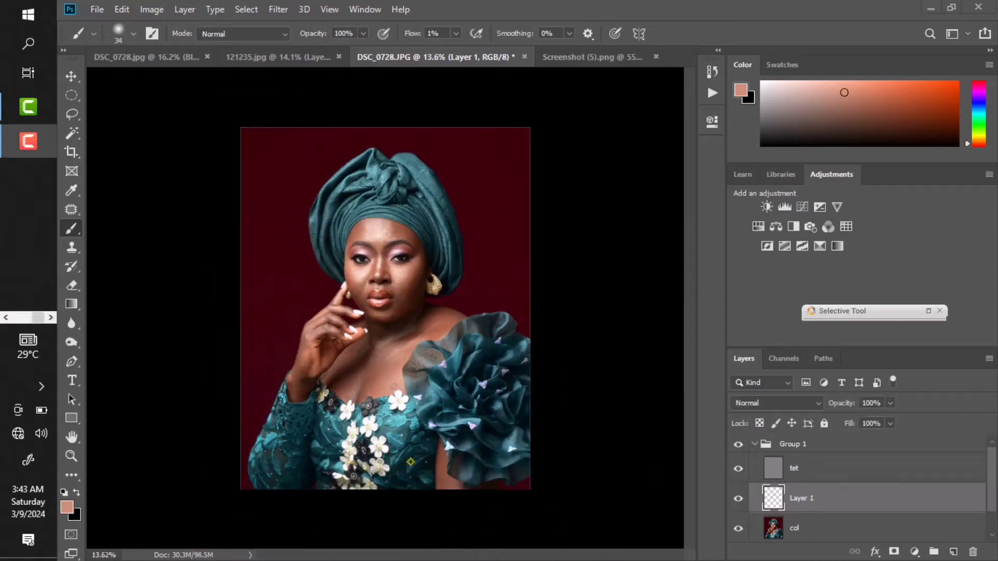
{"action": "left_click", "coordinate": [7, 318]}
{"action": "scroll", "coordinate": [345, 267], "scroll_direction": "up", "scroll_amount": 3}
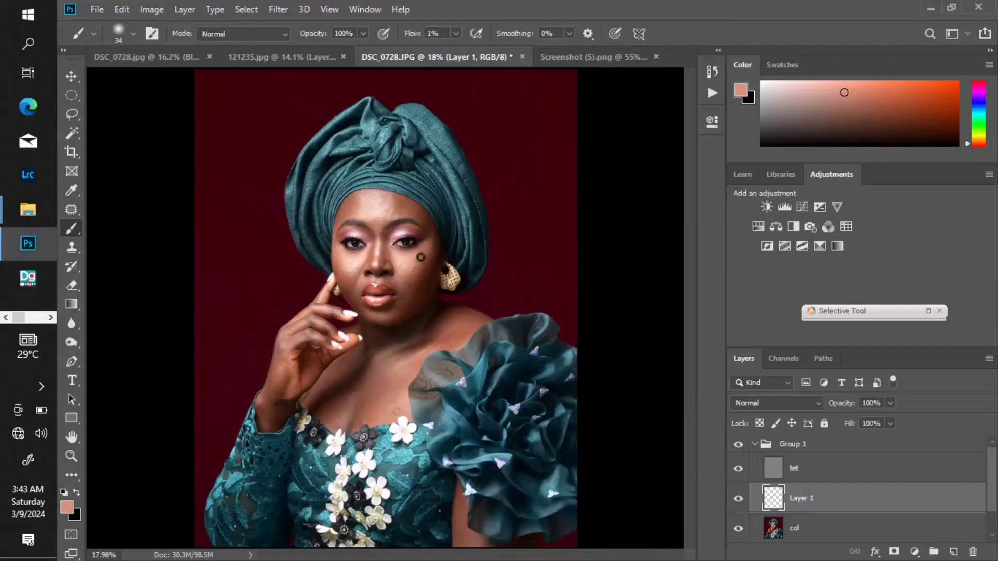
{"action": "scroll", "coordinate": [422, 257], "scroll_direction": "down", "scroll_amount": 3}
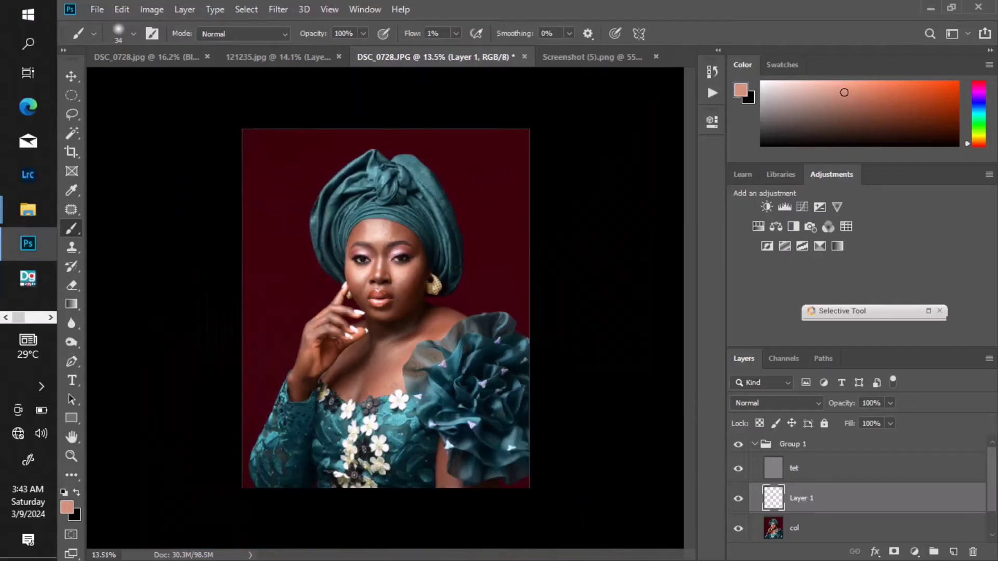
{"action": "left_click", "coordinate": [741, 500]}
{"action": "left_click", "coordinate": [741, 499]}
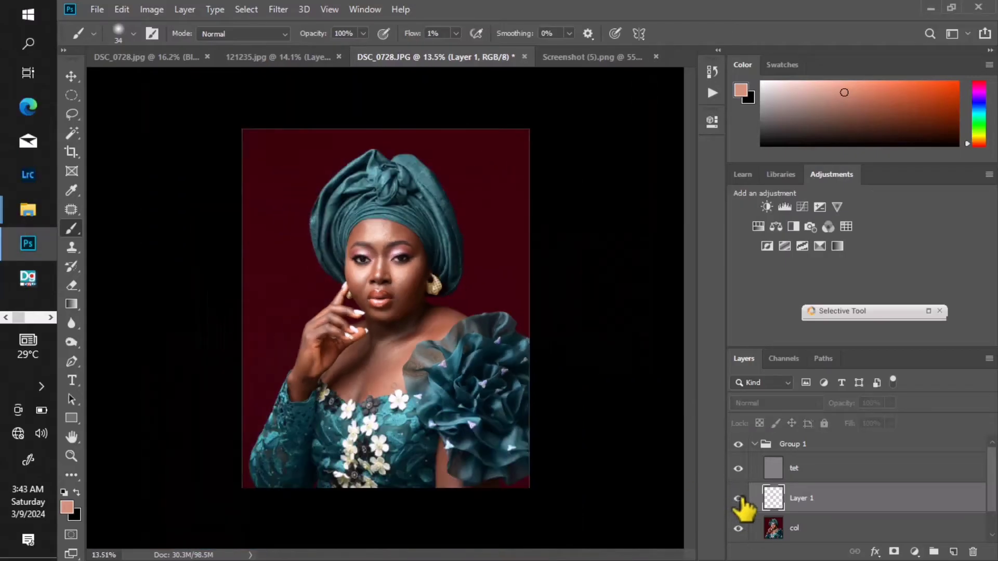
{"action": "left_click", "coordinate": [742, 499]}
{"action": "left_click", "coordinate": [742, 499]}
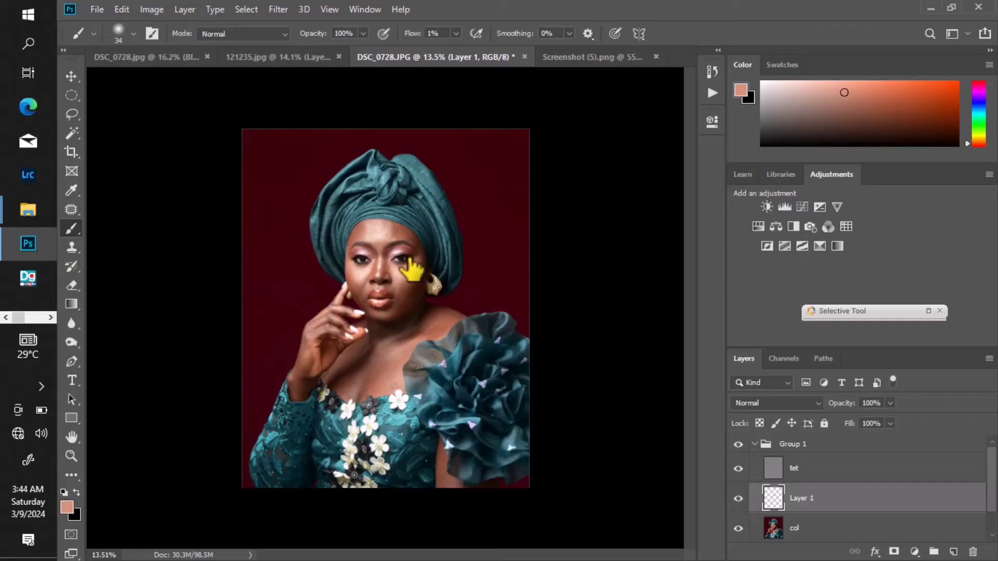
- Duplicate the col layer
{"action": "scroll", "coordinate": [388, 252], "scroll_direction": "up", "scroll_amount": 4}
{"action": "scroll", "coordinate": [387, 251], "scroll_direction": "up", "scroll_amount": 1}
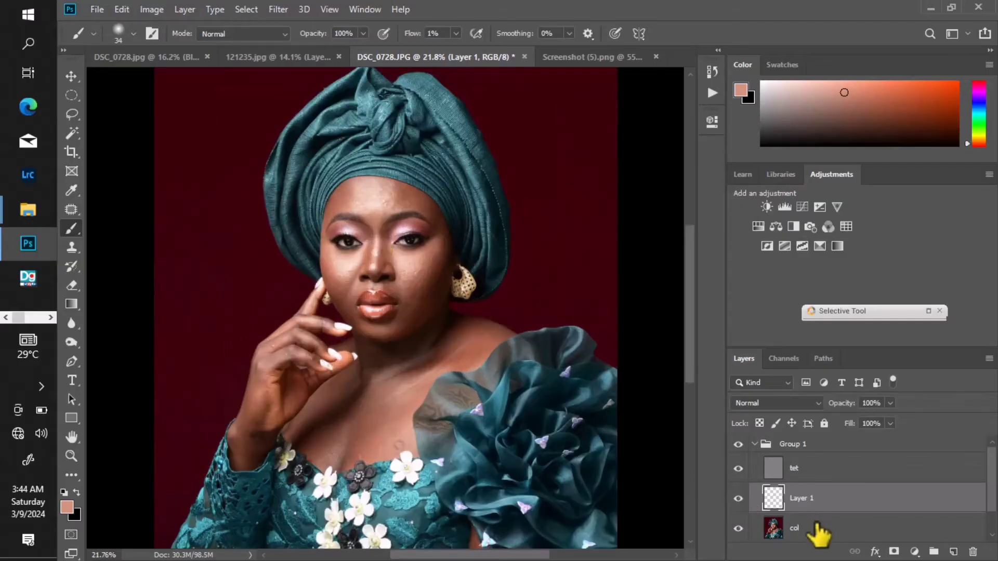
{"action": "left_click", "coordinate": [817, 530]}
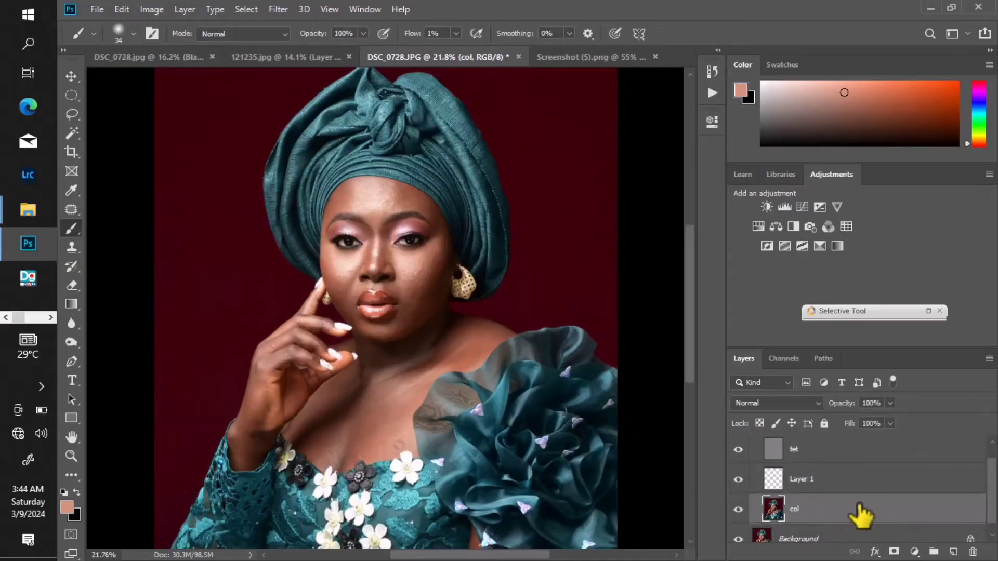
{"action": "left_click_drag", "start_coordinate": [880, 507], "coordinate": [954, 551]}
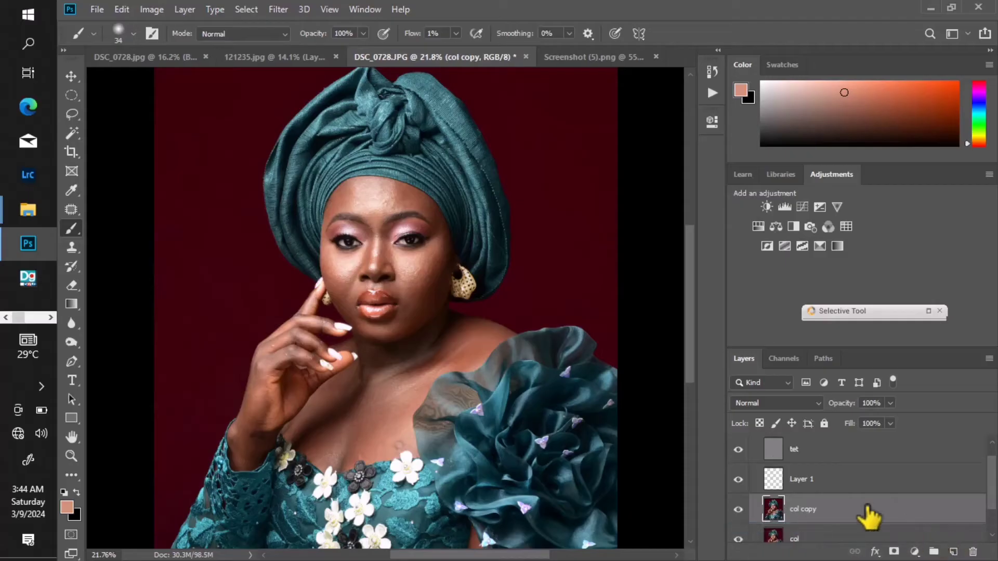
- Choose the Lasso tool with a 15 px feather and frame the face for selecting skin areas
{"action": "scroll", "coordinate": [422, 290], "scroll_direction": "down", "scroll_amount": 2}
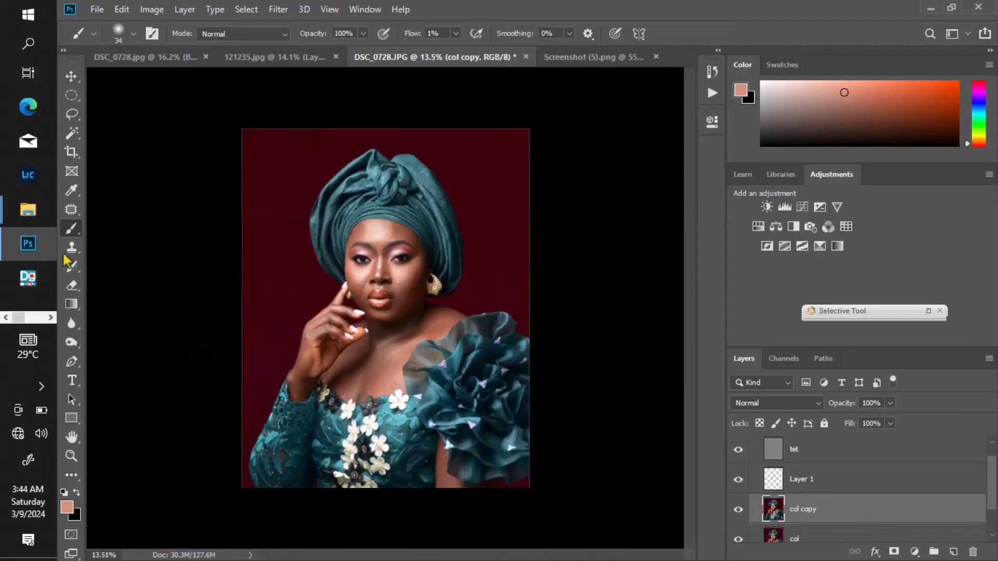
{"action": "left_click", "coordinate": [73, 113]}
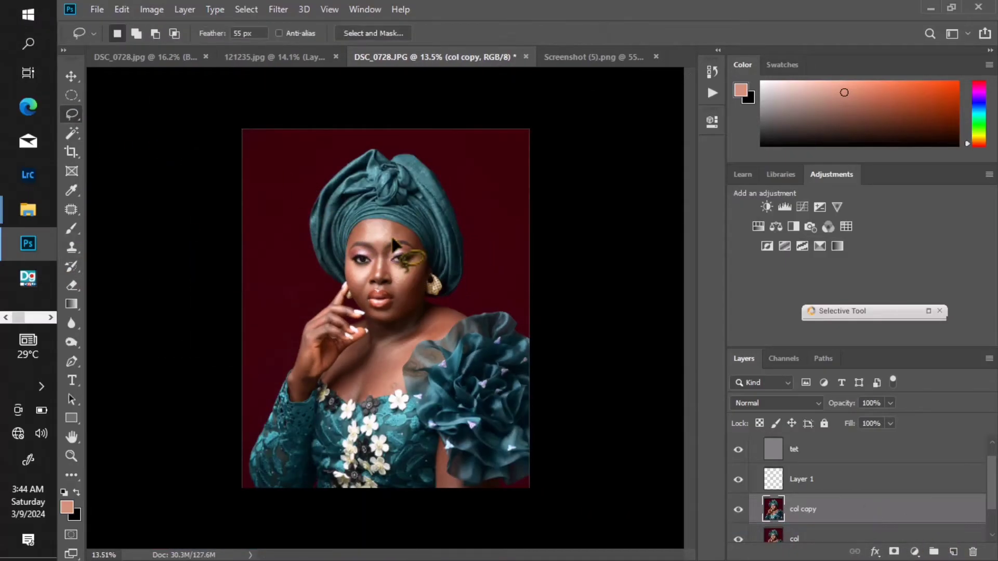
{"action": "scroll", "coordinate": [400, 263], "scroll_direction": "up", "scroll_amount": 2}
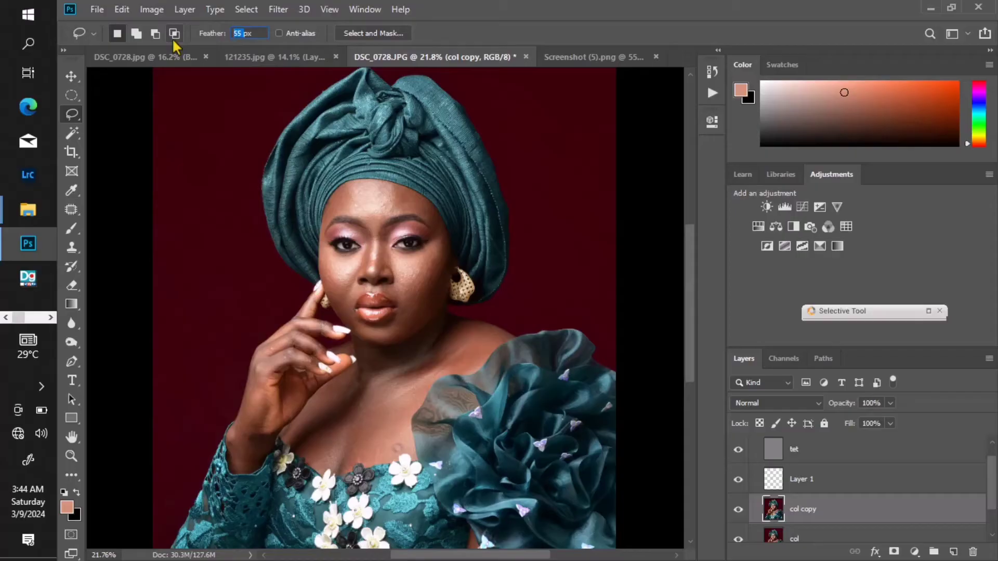
{"action": "type", "text": "15"}
{"action": "key", "text": "Return"}
{"action": "scroll", "coordinate": [382, 192], "scroll_direction": "up", "scroll_amount": 4}
{"action": "left_click_drag", "start_coordinate": [383, 193], "coordinate": [463, 235]}
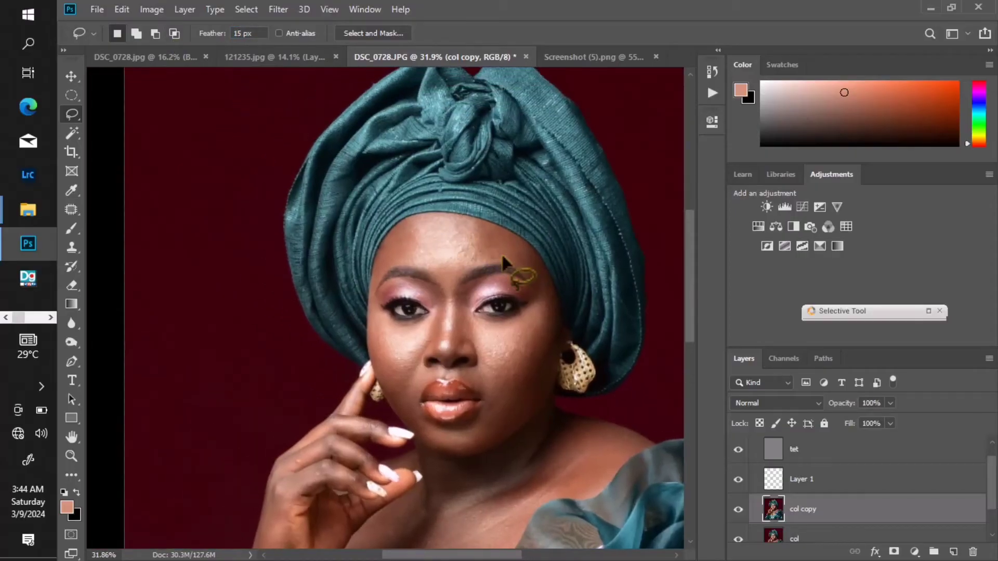
{"action": "scroll", "coordinate": [502, 255], "scroll_direction": "up", "scroll_amount": 2}
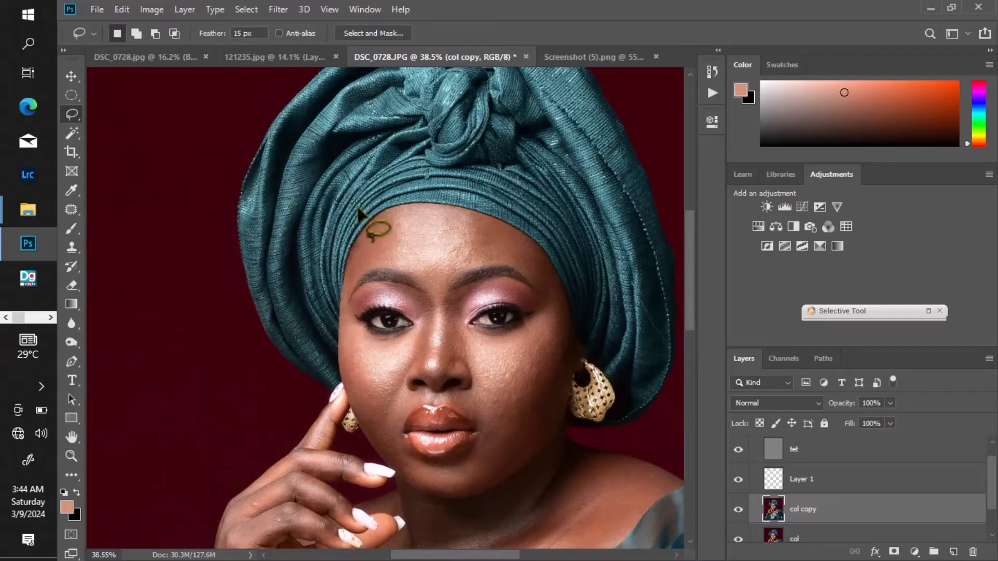
- Paint the upper forehead edge on col copy with a 9 px black brush, compare the history states around it, and select Layer 1
{"action": "left_click", "coordinate": [72, 229]}
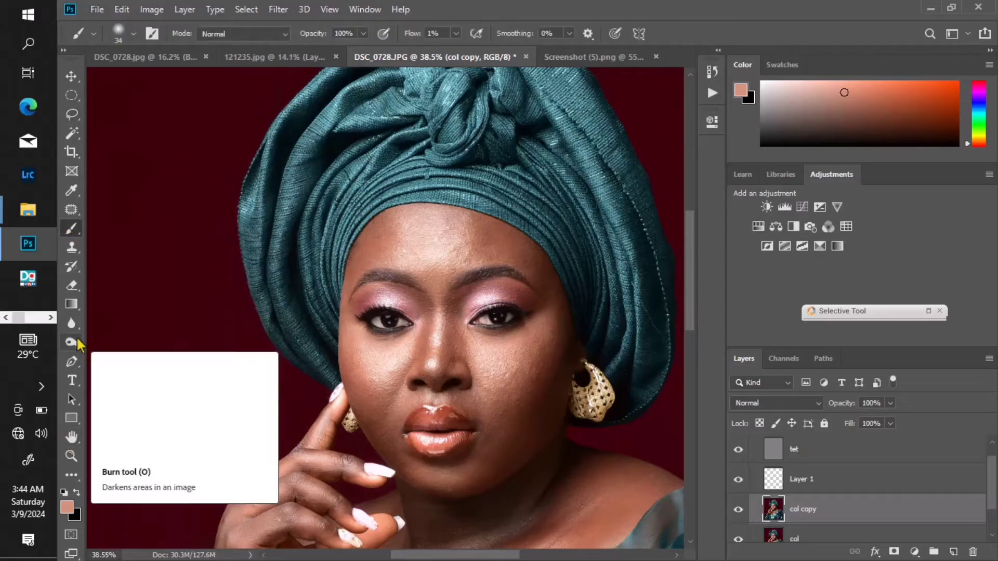
{"action": "key", "text": "d"}
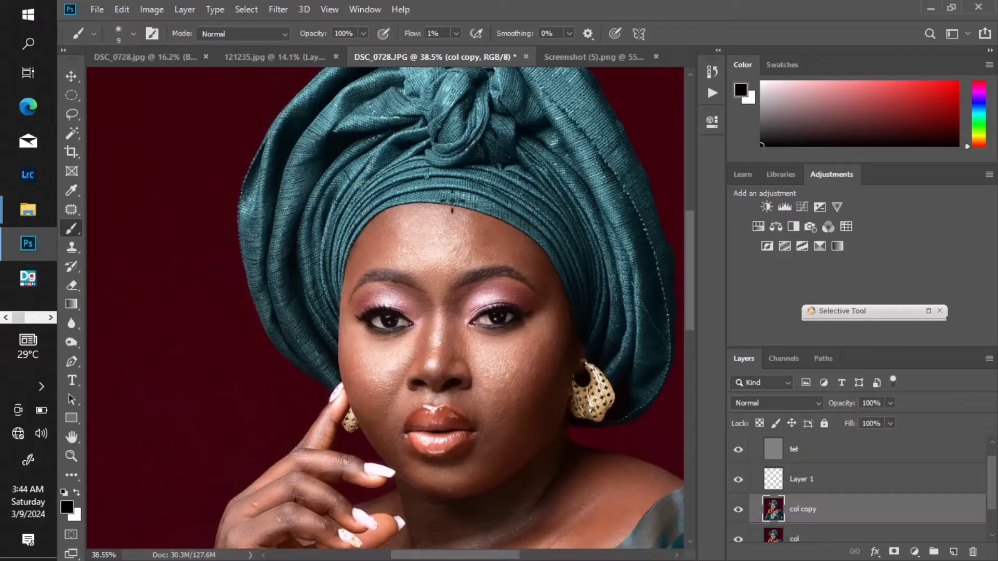
{"action": "left_click", "coordinate": [712, 72]}
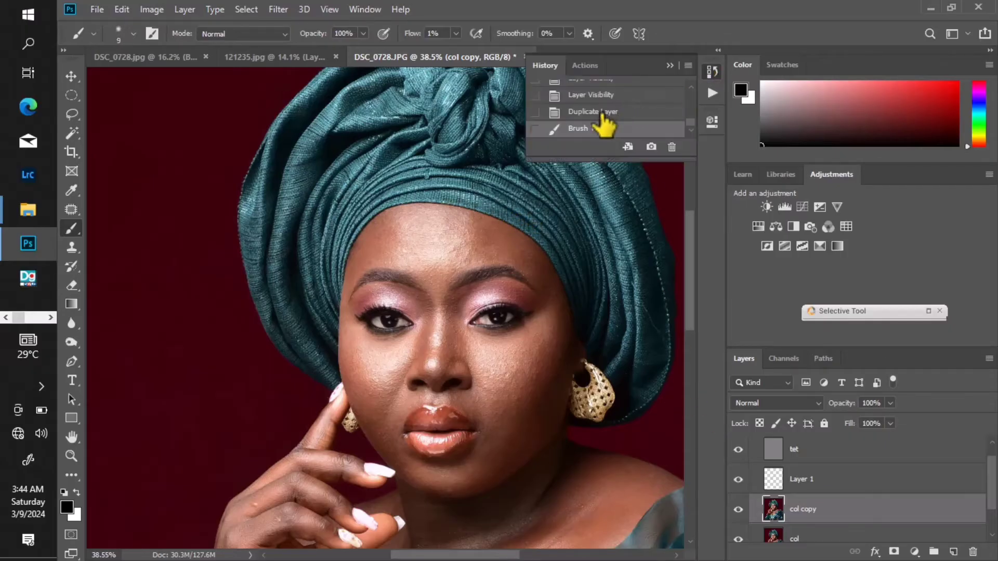
{"action": "left_click", "coordinate": [595, 111]}
{"action": "left_click", "coordinate": [779, 479]}
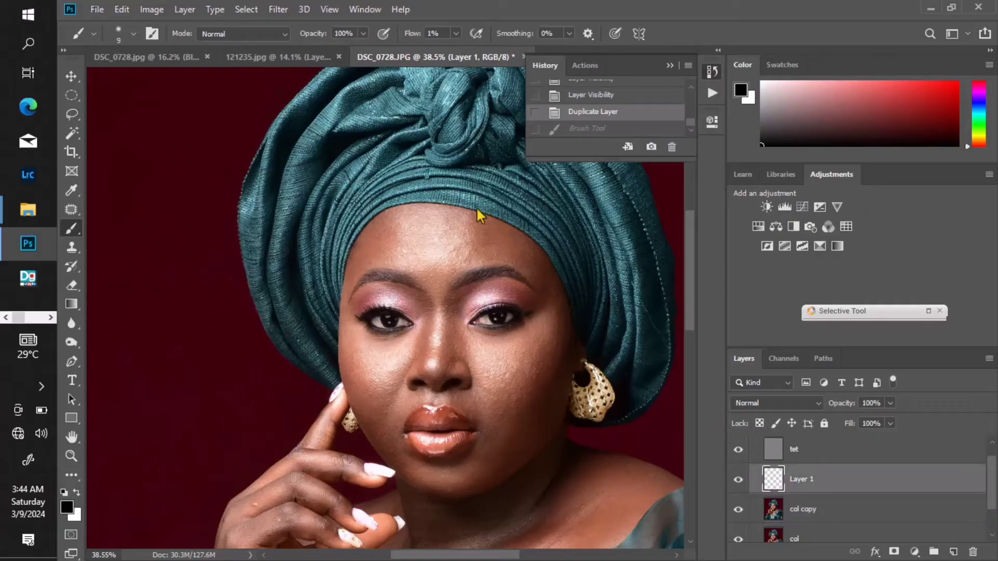
{"action": "left_click", "coordinate": [588, 128]}
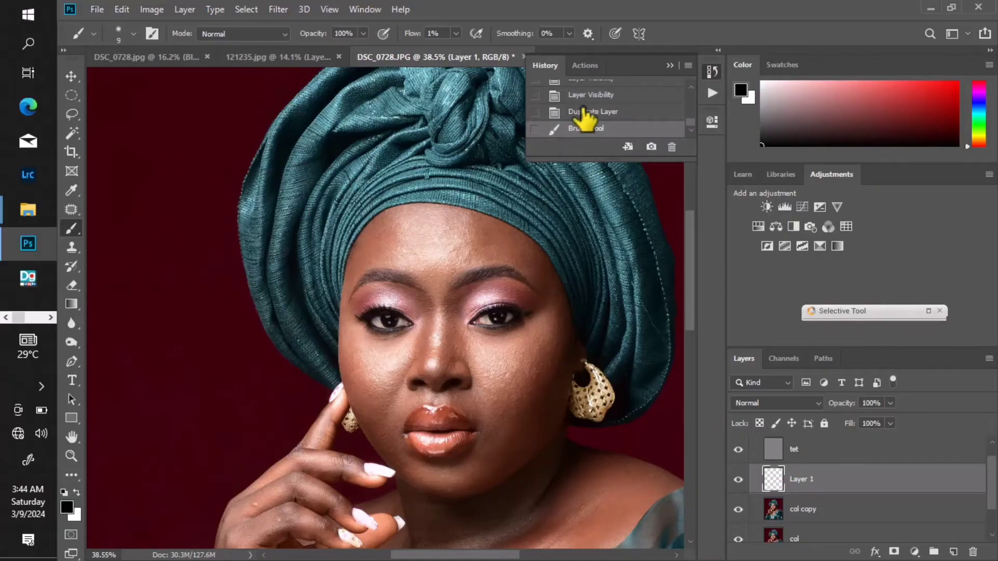
- Discard the earlier brush stroke, set the brush flow to 100%, and outline the upper forehead edge in black on Layer 1
{"action": "left_click", "coordinate": [593, 111]}
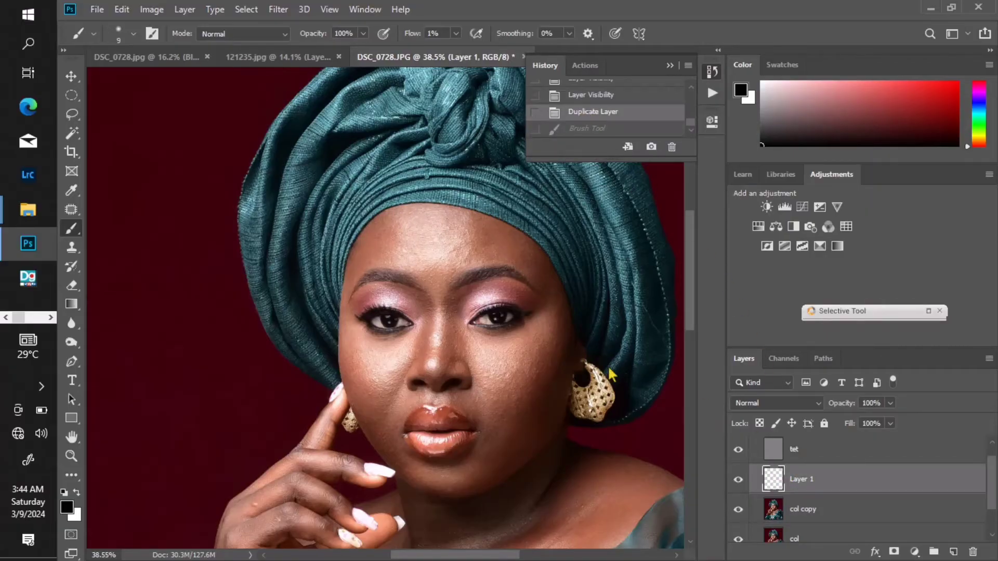
{"action": "left_click", "coordinate": [456, 34]}
{"action": "left_click_drag", "start_coordinate": [468, 49], "coordinate": [655, 53]}
{"action": "left_click", "coordinate": [669, 66]}
{"action": "mouse_move", "coordinate": [465, 203]}
{"action": "left_mouse_down"}
{"action": "mouse_move", "coordinate": [395, 206]}
{"action": "mouse_move", "coordinate": [507, 232]}
{"action": "mouse_move", "coordinate": [488, 203]}
{"action": "left_mouse_up"}
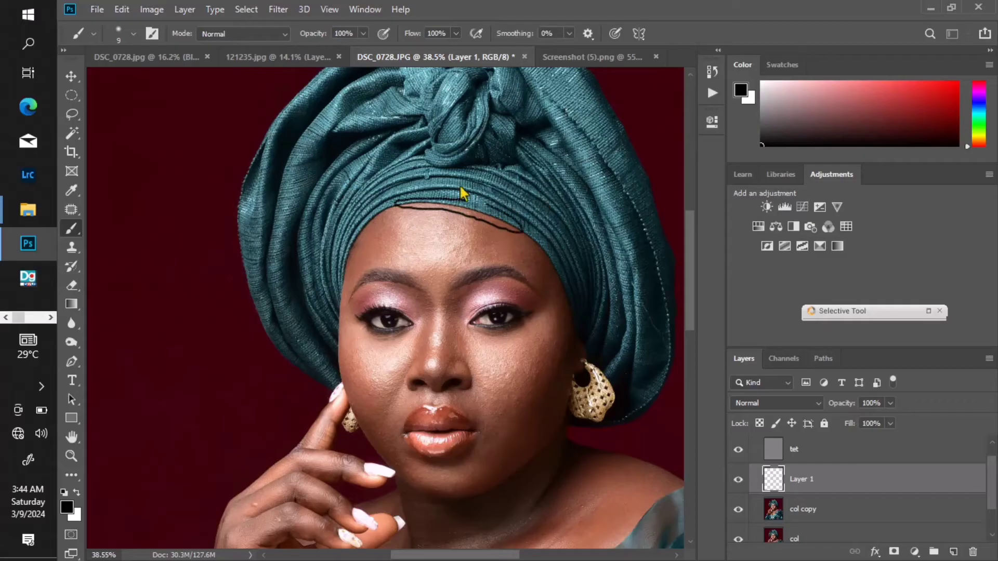
{"action": "scroll", "coordinate": [481, 193], "scroll_direction": "up", "scroll_amount": 1}
{"action": "scroll", "coordinate": [482, 197], "scroll_direction": "up", "scroll_amount": 1}
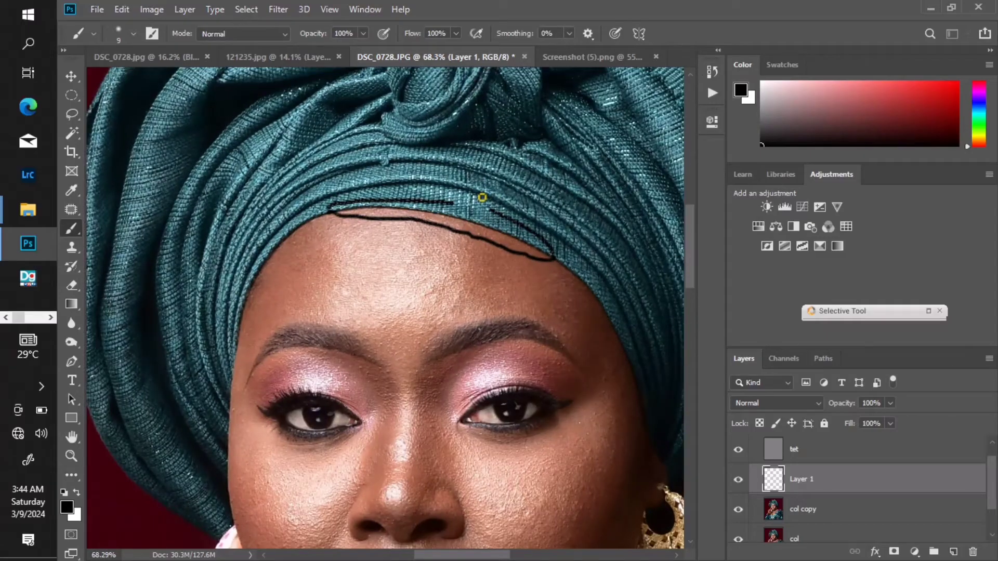
- Revert the black forehead outline by returning to the Duplicate Layer history state
{"action": "left_click", "coordinate": [708, 76]}
{"action": "left_click", "coordinate": [640, 107]}
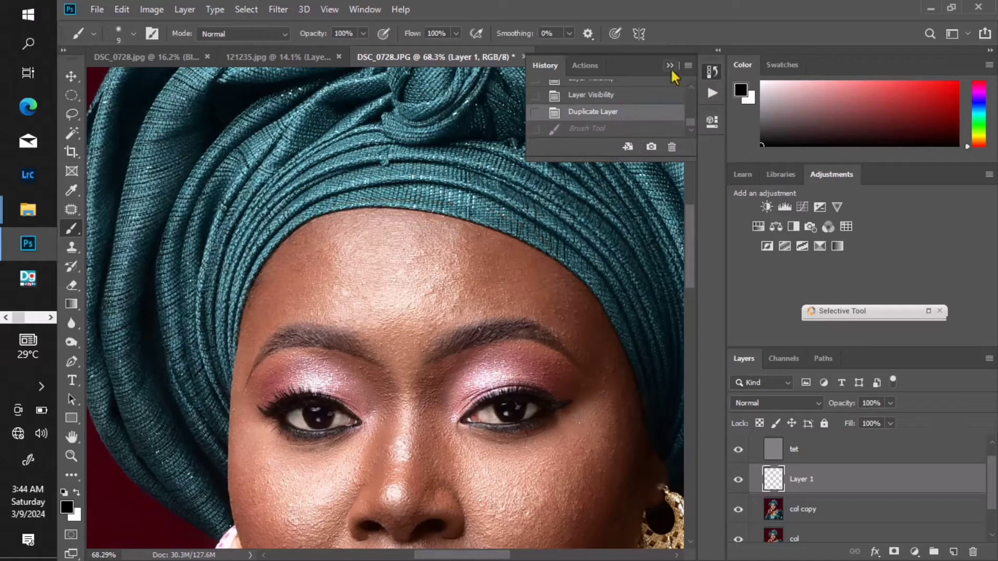
{"action": "left_click", "coordinate": [712, 71]}
- On col copy, lasso the forehead skin between the eyebrows and the headwrap with a 15 px feather
{"action": "left_click", "coordinate": [72, 113]}
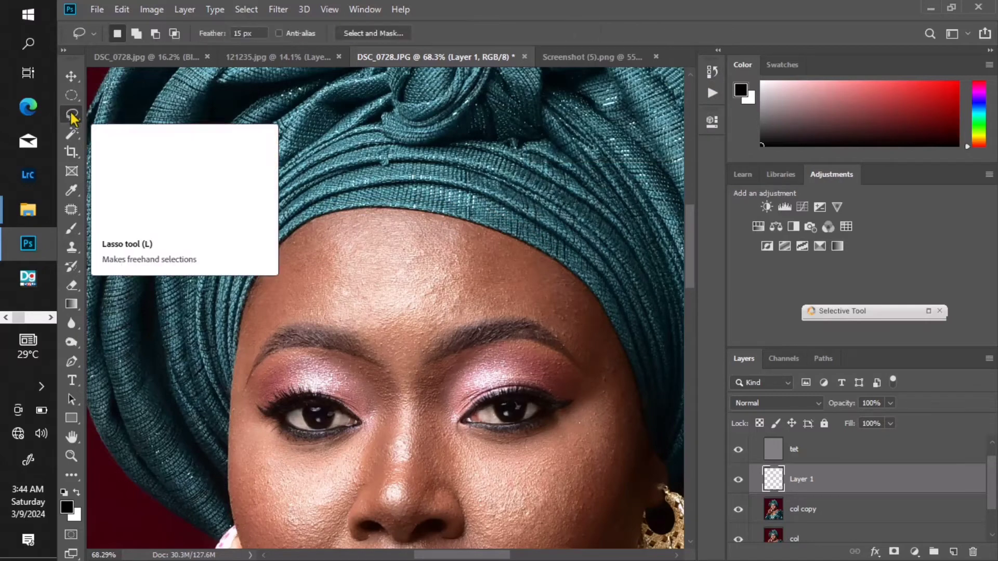
{"action": "scroll", "coordinate": [447, 223], "scroll_direction": "down", "scroll_amount": 4}
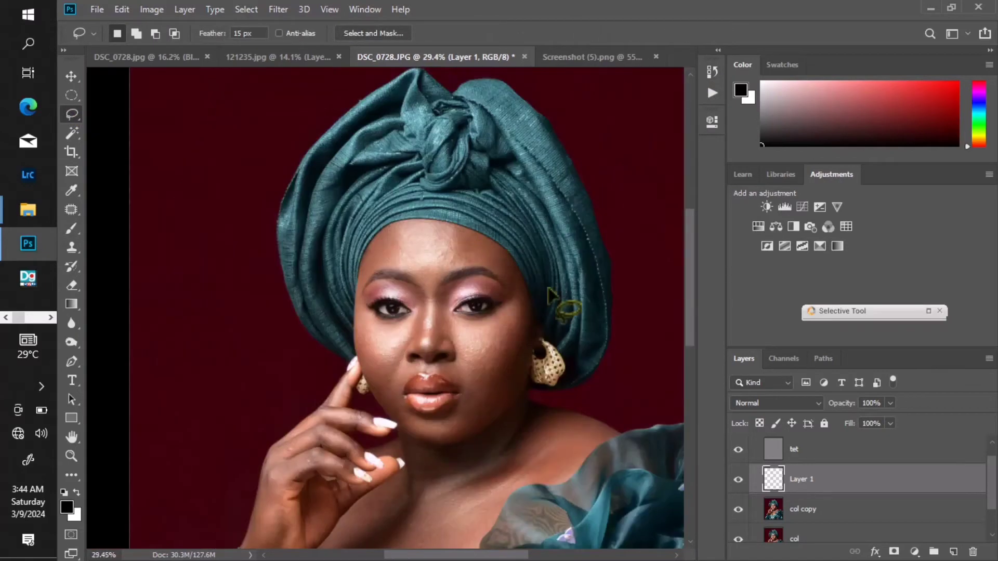
{"action": "left_click", "coordinate": [806, 510]}
{"action": "scroll", "coordinate": [454, 217], "scroll_direction": "up", "scroll_amount": 3}
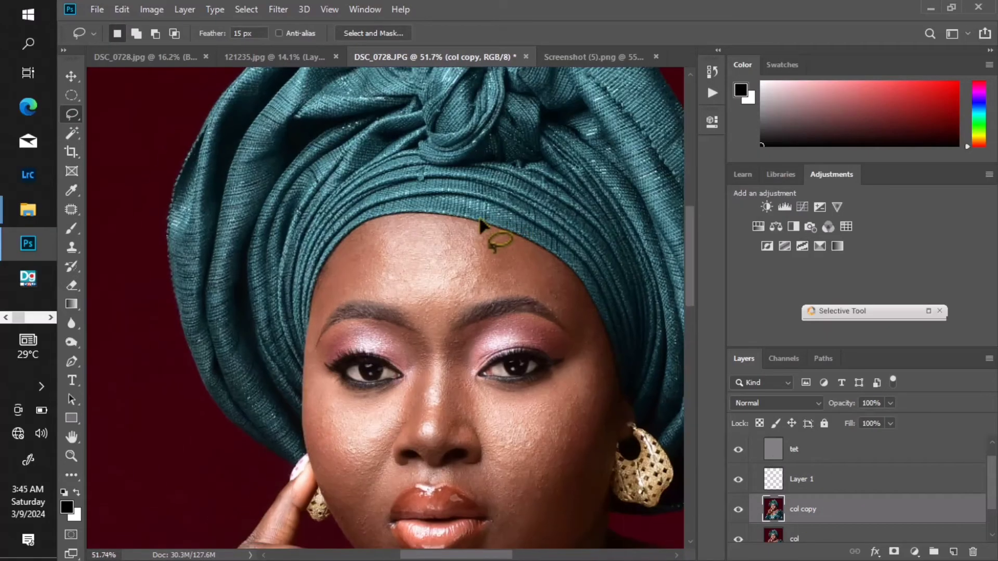
{"action": "scroll", "coordinate": [478, 216], "scroll_direction": "down", "scroll_amount": 3}
{"action": "scroll", "coordinate": [470, 240], "scroll_direction": "up", "scroll_amount": 4}
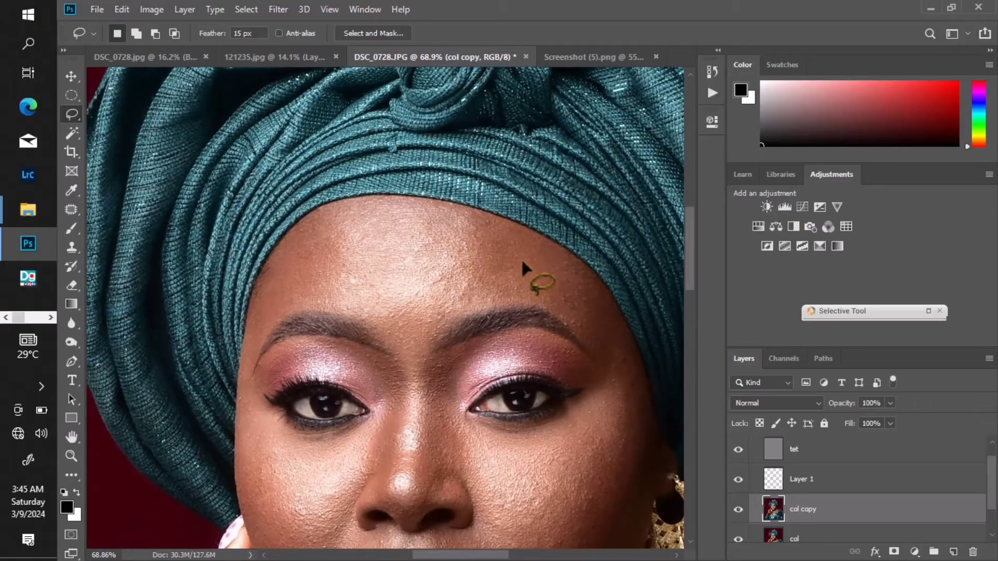
{"action": "mouse_move", "coordinate": [559, 296]}
{"action": "left_mouse_down"}
{"action": "mouse_move", "coordinate": [484, 285]}
{"action": "mouse_move", "coordinate": [454, 302]}
{"action": "left_mouse_up"}
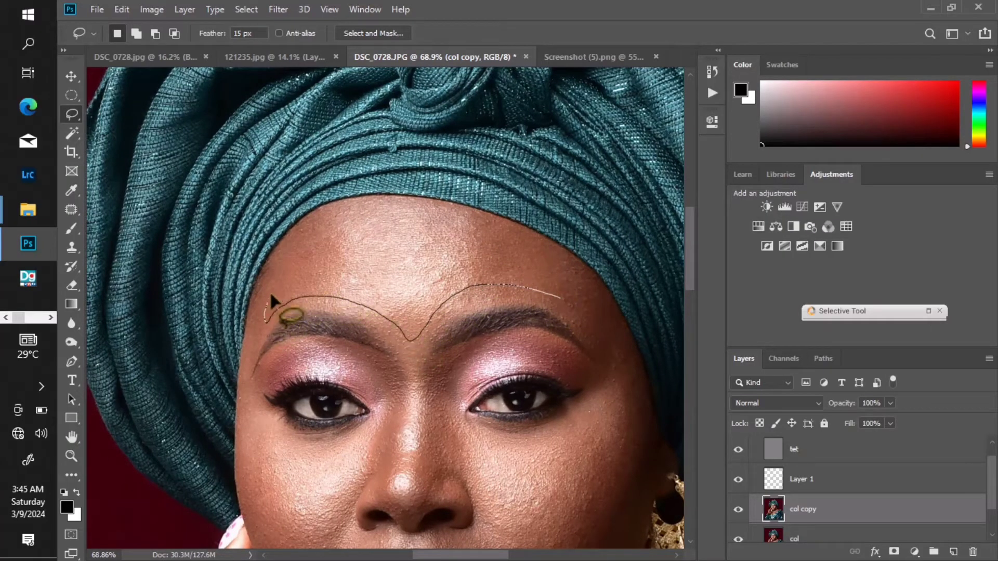
{"action": "mouse_move", "coordinate": [272, 297]}
{"action": "left_mouse_down"}
{"action": "mouse_move", "coordinate": [300, 254]}
{"action": "mouse_move", "coordinate": [348, 218]}
{"action": "mouse_move", "coordinate": [432, 224]}
{"action": "left_mouse_up"}
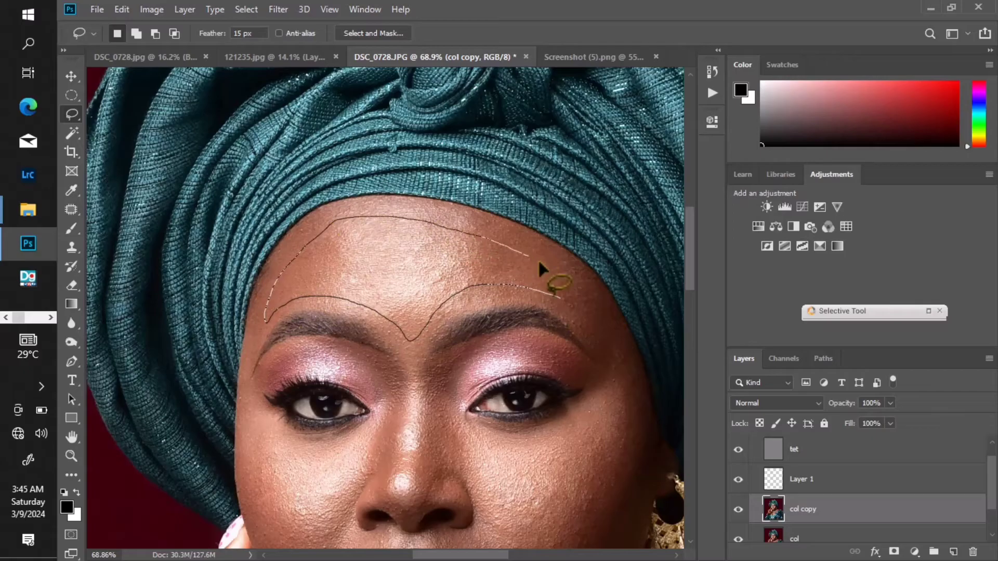
{"action": "mouse_move", "coordinate": [570, 287]}
{"action": "left_mouse_down"}
{"action": "mouse_move", "coordinate": [579, 315]}
{"action": "mouse_move", "coordinate": [547, 260]}
{"action": "mouse_move", "coordinate": [445, 219]}
{"action": "mouse_move", "coordinate": [343, 229]}
{"action": "left_mouse_up"}
- Refine the forehead selection by adding skin along the headwrap edge and subtracting the parts too close to the headwrap
{"action": "key", "text": "shift"}
{"action": "left_click_drag", "start_coordinate": [481, 241], "coordinate": [489, 233]}
{"action": "key", "text": "alt"}
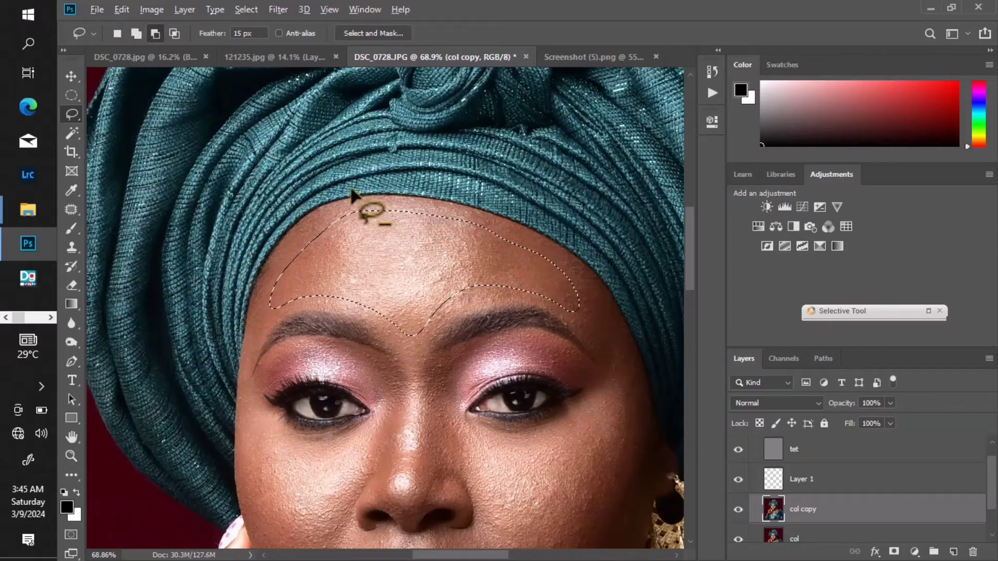
{"action": "mouse_move", "coordinate": [310, 234]}
{"action": "left_mouse_down"}
{"action": "mouse_move", "coordinate": [364, 210]}
{"action": "mouse_move", "coordinate": [419, 204]}
{"action": "mouse_move", "coordinate": [366, 210]}
{"action": "mouse_move", "coordinate": [310, 237]}
{"action": "mouse_move", "coordinate": [312, 264]}
{"action": "mouse_move", "coordinate": [286, 267]}
{"action": "mouse_move", "coordinate": [356, 216]}
{"action": "left_mouse_up"}
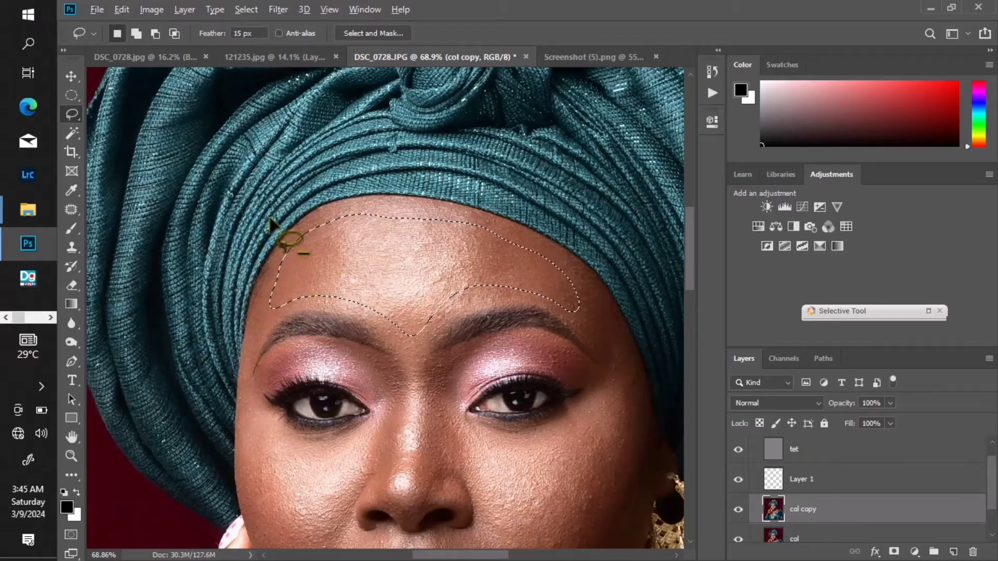
{"action": "key", "text": "ctrl+z"}
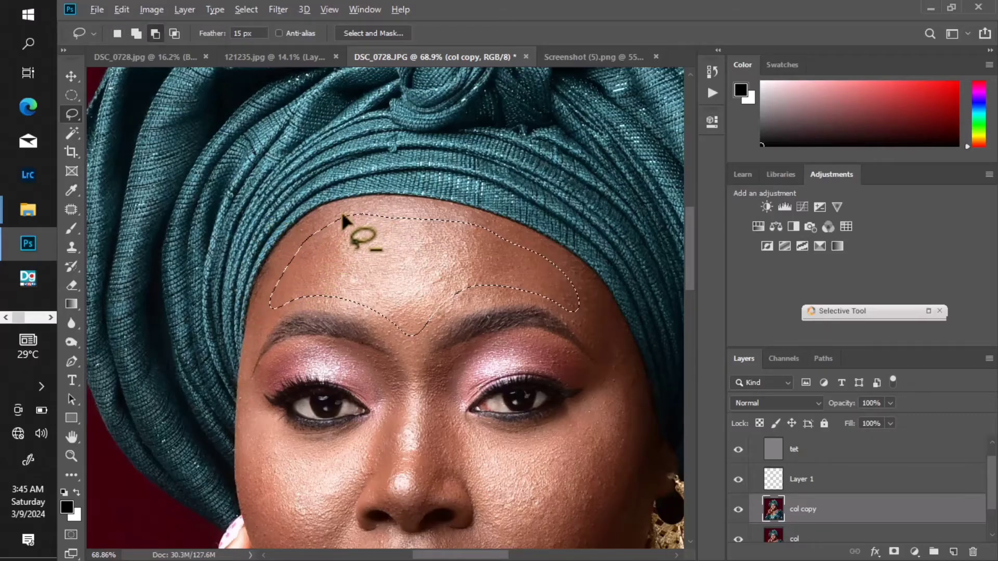
{"action": "mouse_move", "coordinate": [344, 213]}
{"action": "left_mouse_down"}
{"action": "mouse_move", "coordinate": [283, 252]}
{"action": "mouse_move", "coordinate": [372, 205]}
{"action": "left_mouse_up"}
{"action": "scroll", "coordinate": [307, 239], "scroll_direction": "down", "scroll_amount": 2}
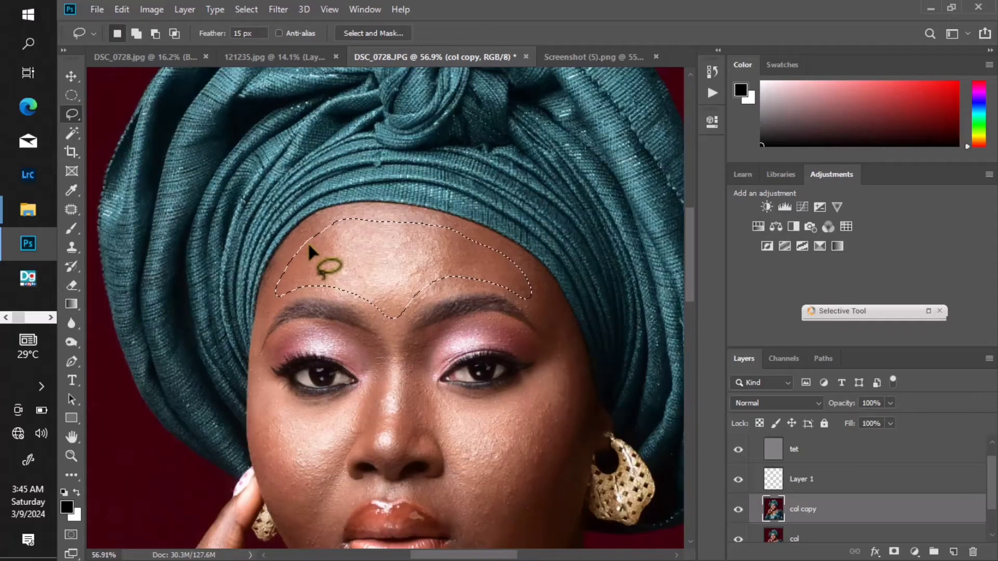
{"action": "scroll", "coordinate": [398, 221], "scroll_direction": "up", "scroll_amount": 1}
{"action": "mouse_move", "coordinate": [307, 218]}
{"action": "left_mouse_down"}
{"action": "mouse_move", "coordinate": [309, 228]}
{"action": "mouse_move", "coordinate": [383, 232]}
{"action": "mouse_move", "coordinate": [468, 208]}
{"action": "left_mouse_up"}
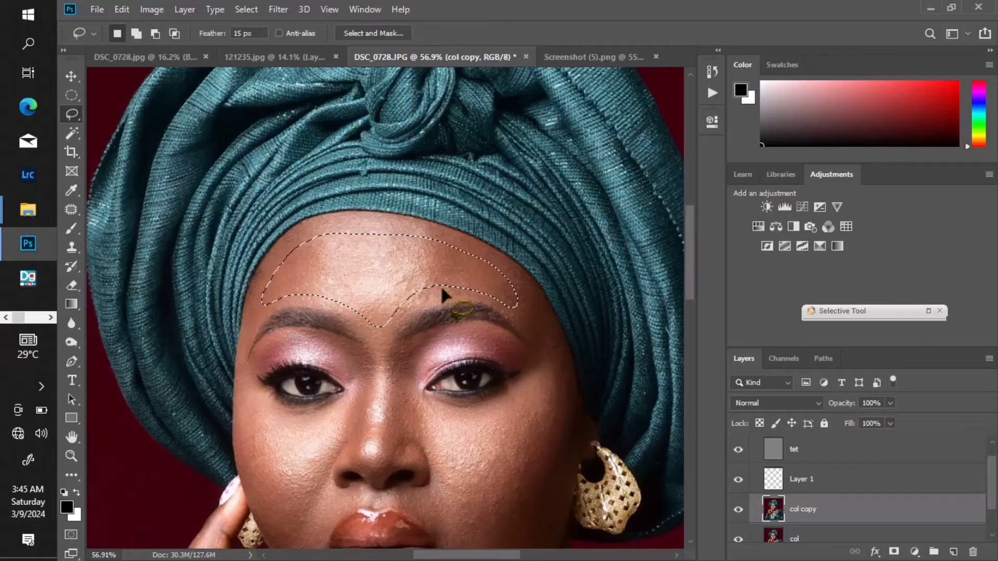
{"action": "mouse_move", "coordinate": [469, 279]}
{"action": "left_mouse_down"}
{"action": "mouse_move", "coordinate": [398, 307]}
{"action": "mouse_move", "coordinate": [363, 286]}
{"action": "mouse_move", "coordinate": [370, 251]}
{"action": "left_mouse_up"}
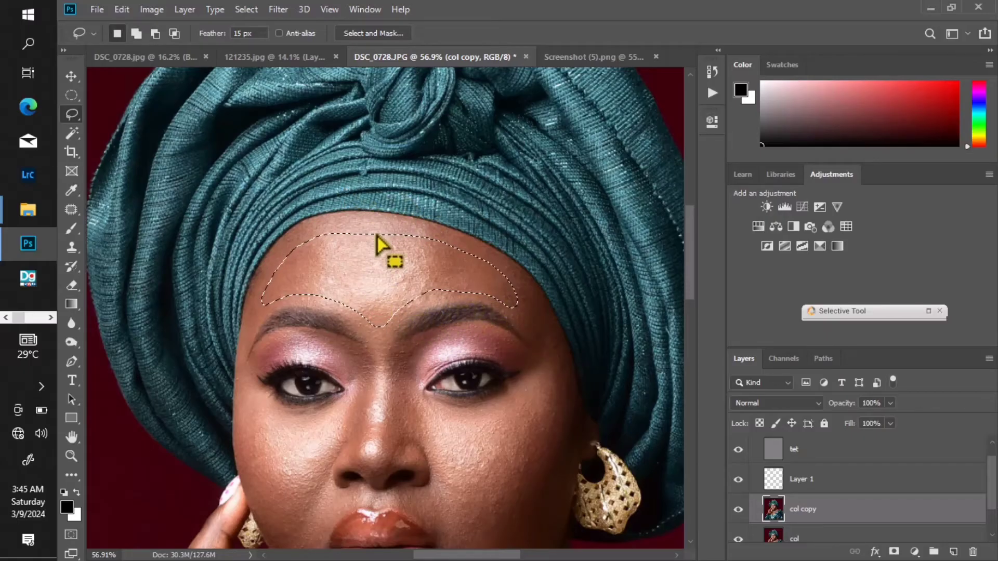
- Apply a Gaussian Blur with a 33.2 px radius to the selected forehead, comparing the preview, and deselect
{"action": "left_click", "coordinate": [278, 9]}
{"action": "mouse_move", "coordinate": [456, 174]}
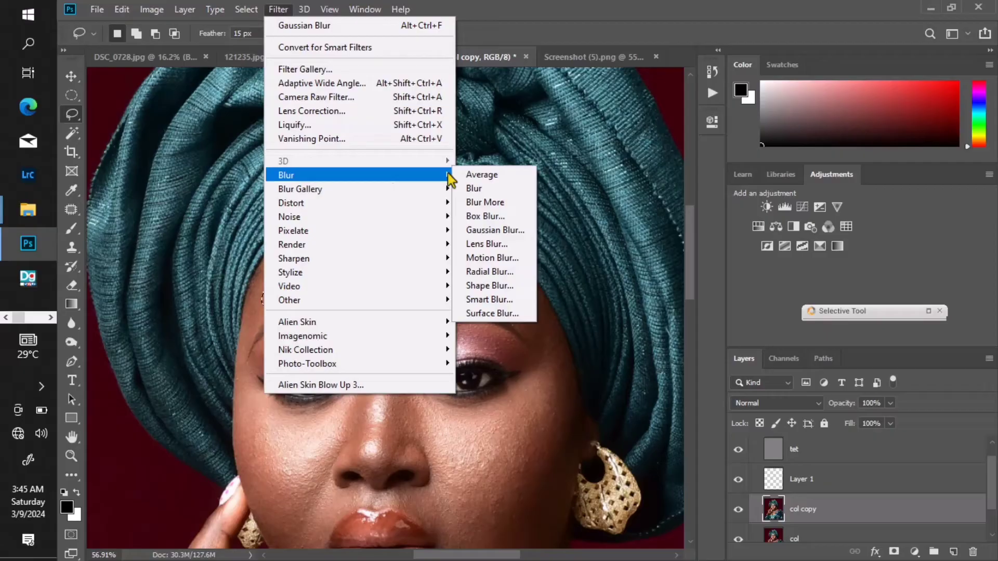
{"action": "left_click", "coordinate": [512, 229]}
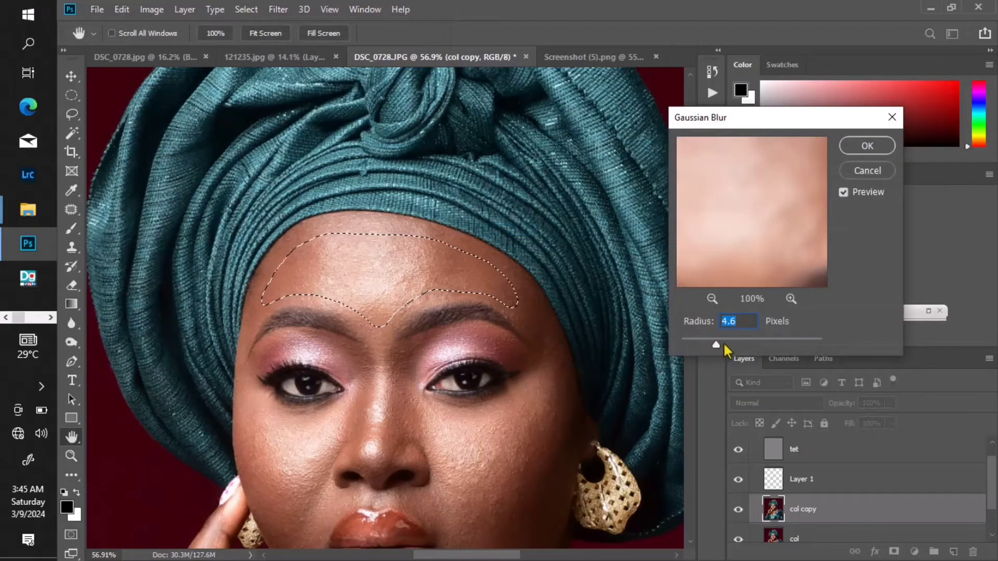
{"action": "left_click_drag", "start_coordinate": [728, 342], "coordinate": [753, 346]}
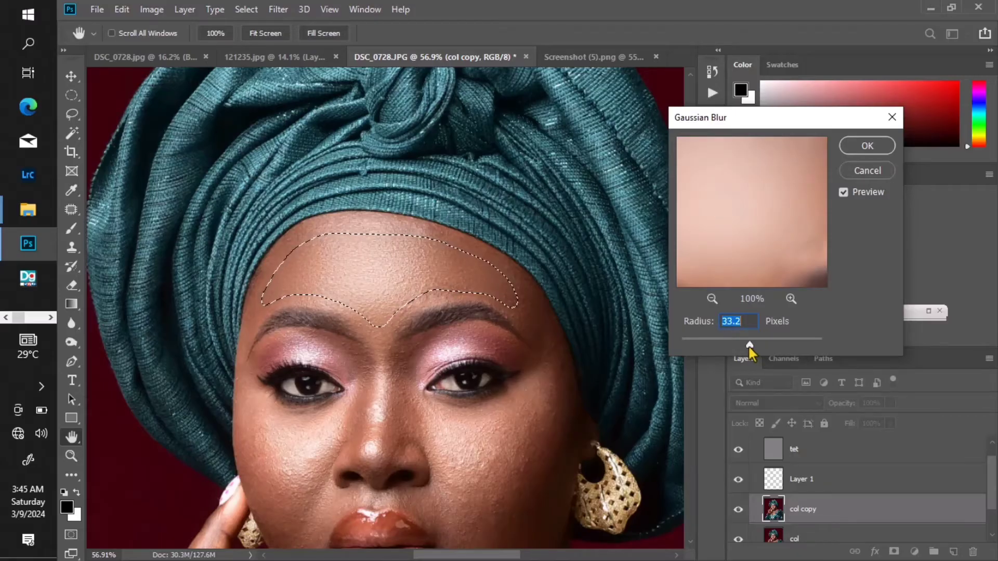
{"action": "left_click", "coordinate": [841, 194]}
{"action": "left_click", "coordinate": [841, 194]}
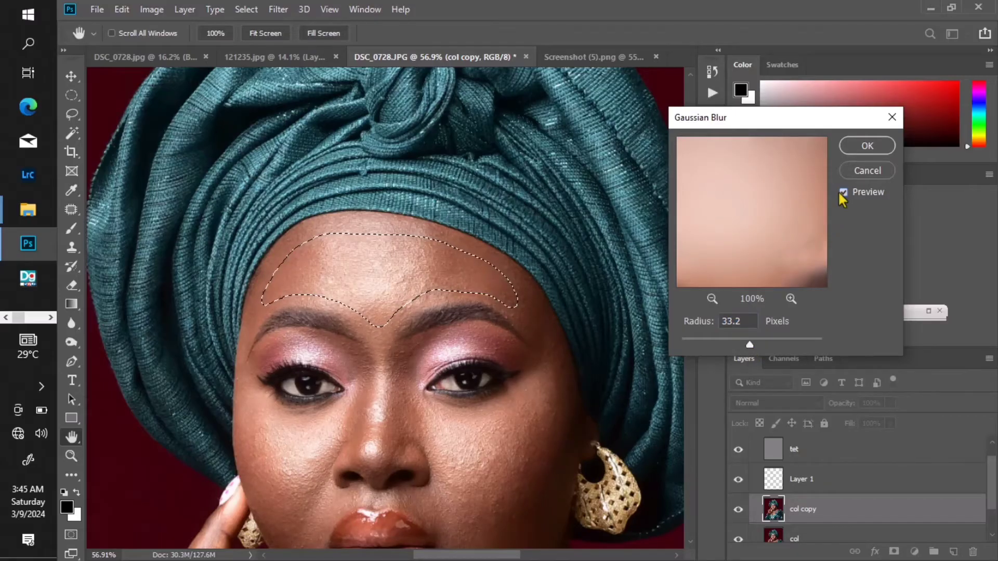
{"action": "key", "text": "Return"}
{"action": "key", "text": "ctrl+d"}
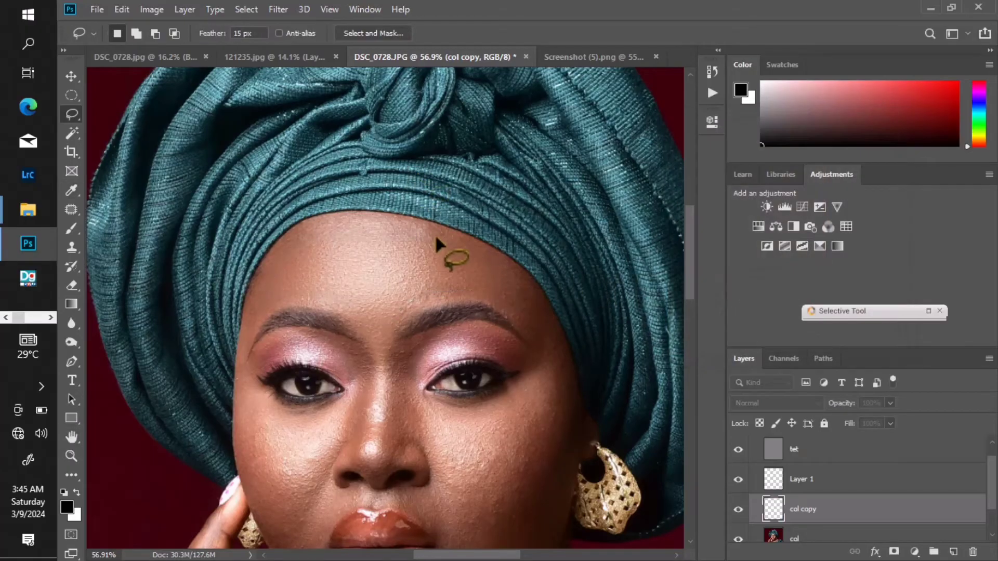
- On Layer 1, outline the upper forehead edge and the areas above both eyebrows in black, adding X marks on the forehead
{"action": "scroll", "coordinate": [435, 239], "scroll_direction": "down", "scroll_amount": 3}
{"action": "scroll", "coordinate": [434, 238], "scroll_direction": "up", "scroll_amount": 5}
{"action": "scroll", "coordinate": [432, 236], "scroll_direction": "up", "scroll_amount": 1}
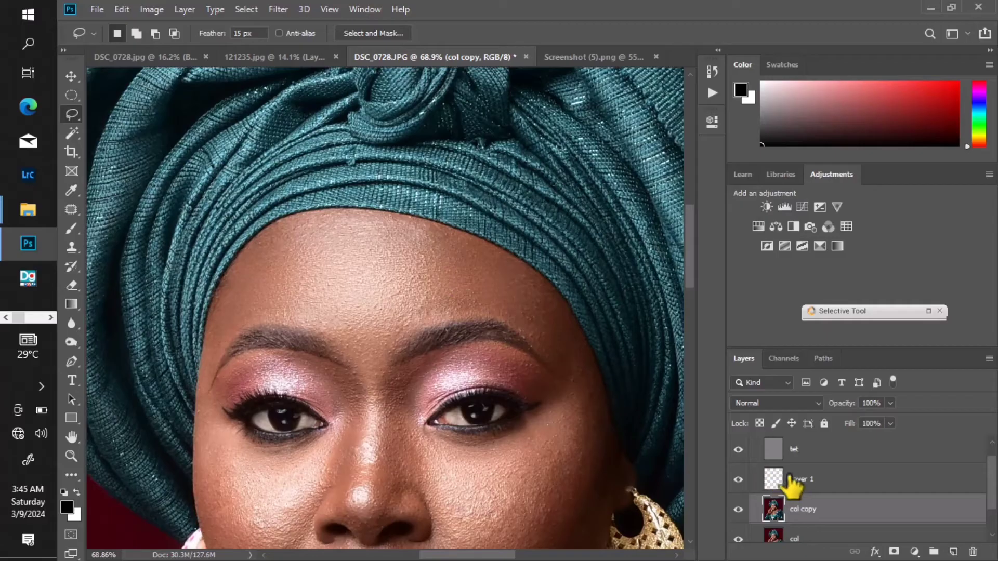
{"action": "left_click", "coordinate": [792, 481]}
{"action": "left_click", "coordinate": [72, 231]}
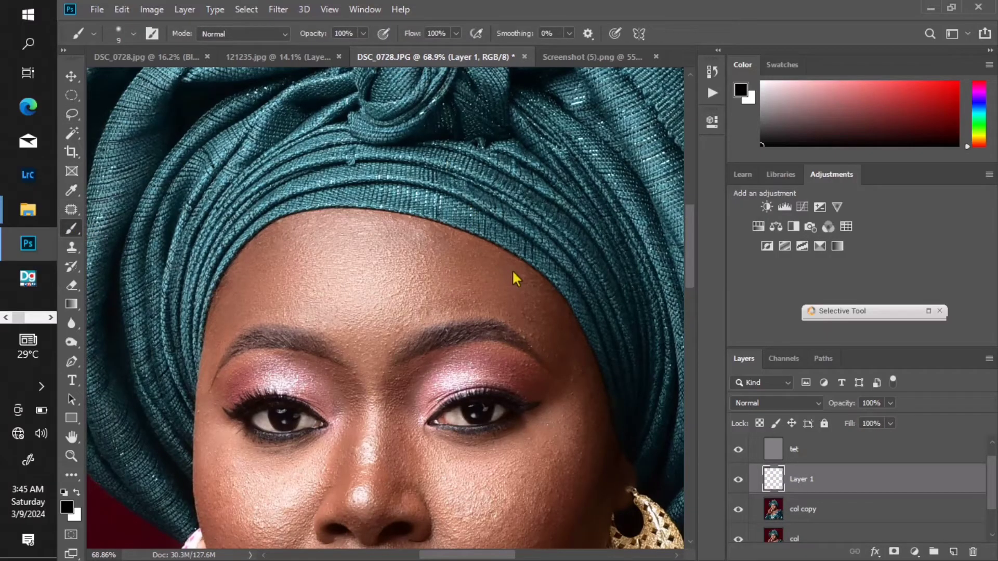
{"action": "left_click_drag", "start_coordinate": [514, 271], "coordinate": [436, 241]}
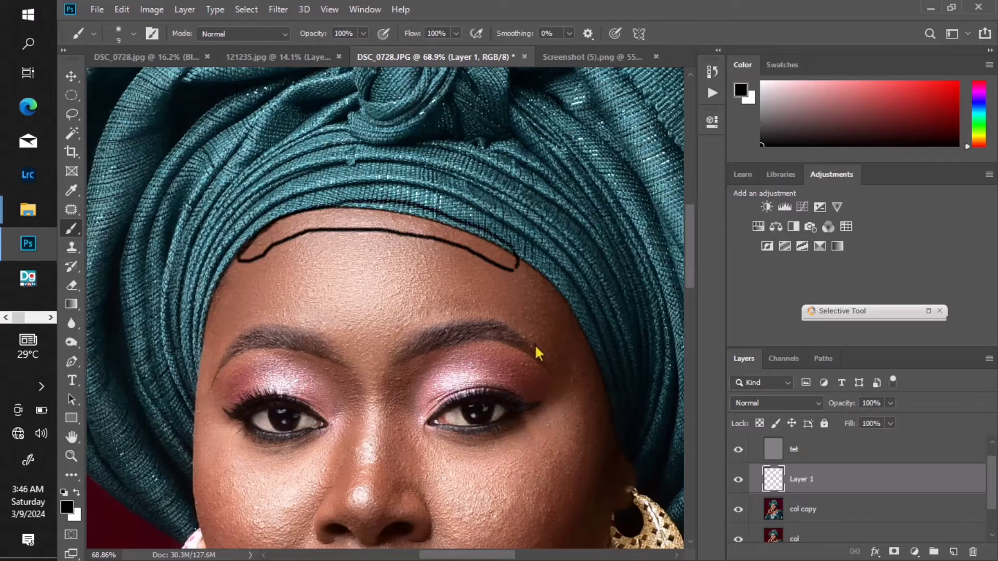
{"action": "mouse_move", "coordinate": [536, 345]}
{"action": "left_mouse_down"}
{"action": "mouse_move", "coordinate": [472, 322]}
{"action": "mouse_move", "coordinate": [416, 339]}
{"action": "mouse_move", "coordinate": [384, 334]}
{"action": "mouse_move", "coordinate": [425, 306]}
{"action": "mouse_move", "coordinate": [531, 331]}
{"action": "left_mouse_up"}
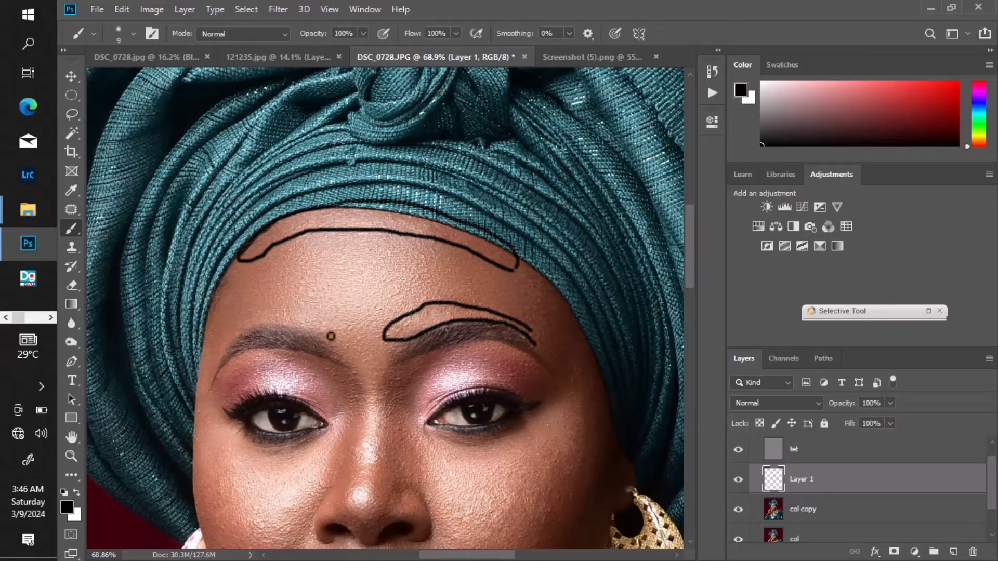
{"action": "left_click_drag", "start_coordinate": [331, 336], "coordinate": [276, 324]}
{"action": "mouse_move", "coordinate": [229, 346]}
{"action": "left_mouse_down"}
{"action": "mouse_move", "coordinate": [255, 318]}
{"action": "mouse_move", "coordinate": [299, 308]}
{"action": "mouse_move", "coordinate": [328, 323]}
{"action": "left_mouse_up"}
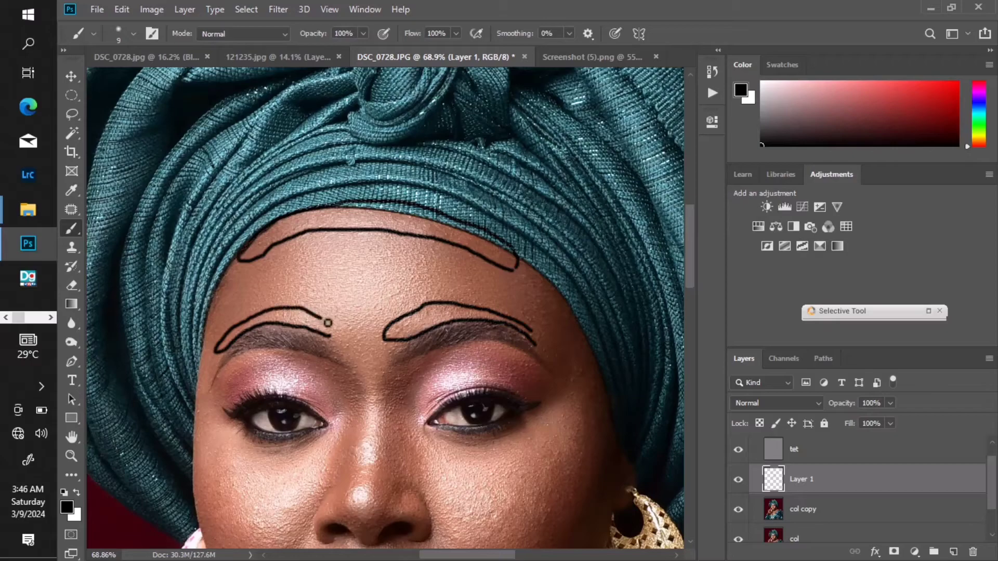
{"action": "scroll", "coordinate": [450, 314], "scroll_direction": "up", "scroll_amount": 1}
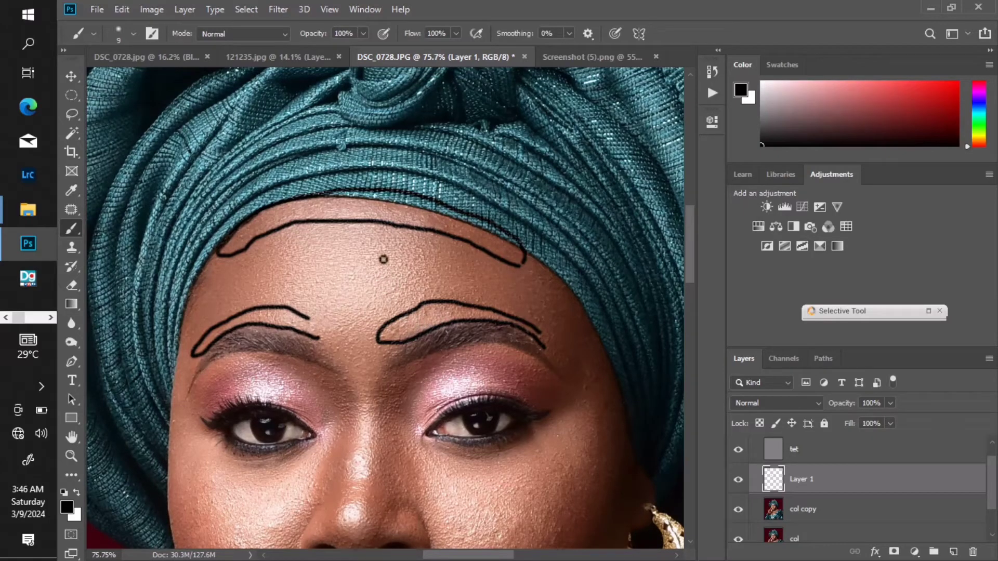
{"action": "mouse_move", "coordinate": [373, 275]}
{"action": "left_mouse_down"}
{"action": "mouse_move", "coordinate": [360, 287]}
{"action": "mouse_move", "coordinate": [389, 288]}
{"action": "left_mouse_up"}
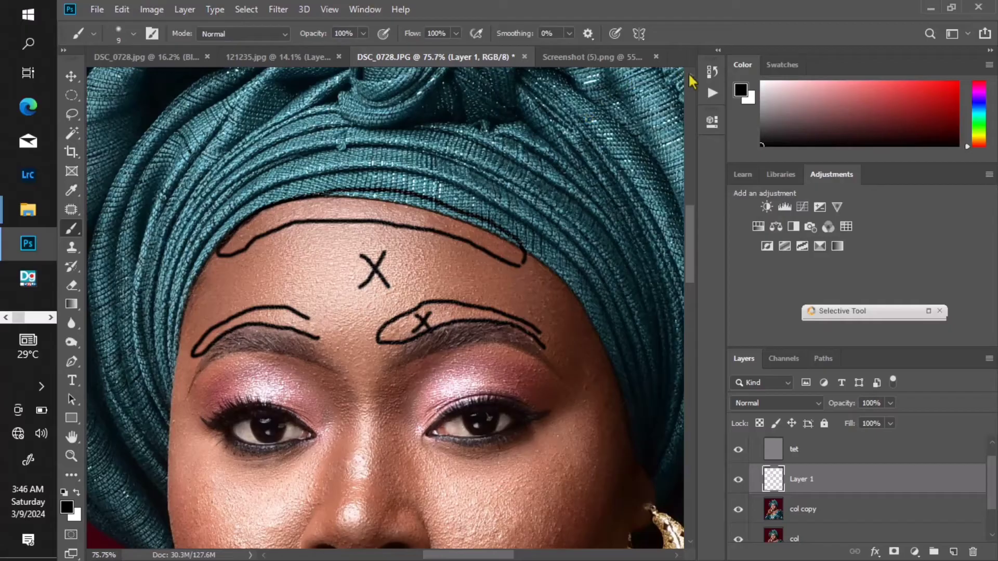
- Remove the black guide marks by returning to the Deselect history state
{"action": "left_click", "coordinate": [711, 72]}
{"action": "scroll", "coordinate": [612, 123], "scroll_direction": "up", "scroll_amount": 1}
{"action": "left_click", "coordinate": [596, 108]}
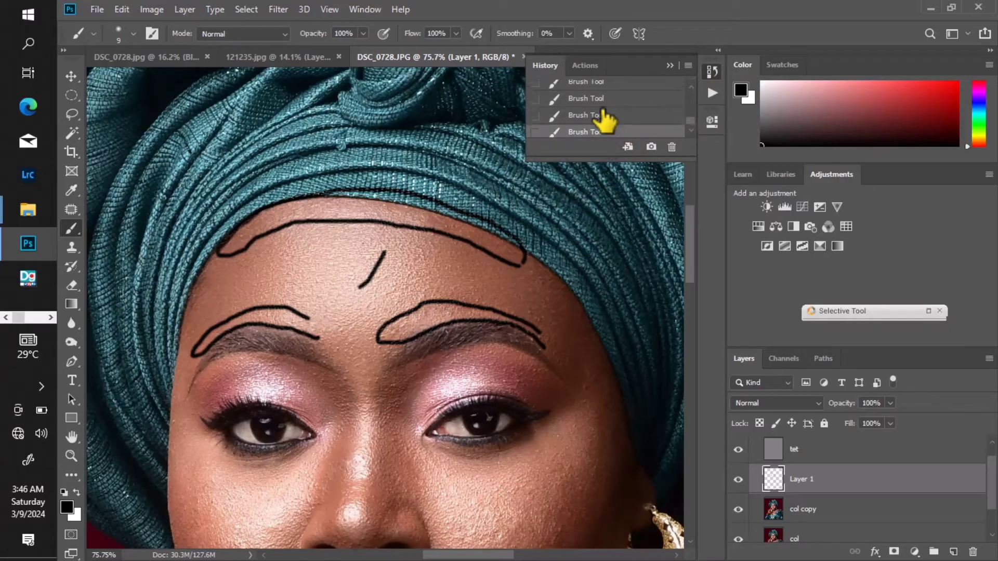
{"action": "scroll", "coordinate": [605, 114], "scroll_direction": "up", "scroll_amount": 3}
{"action": "left_click", "coordinate": [600, 121]}
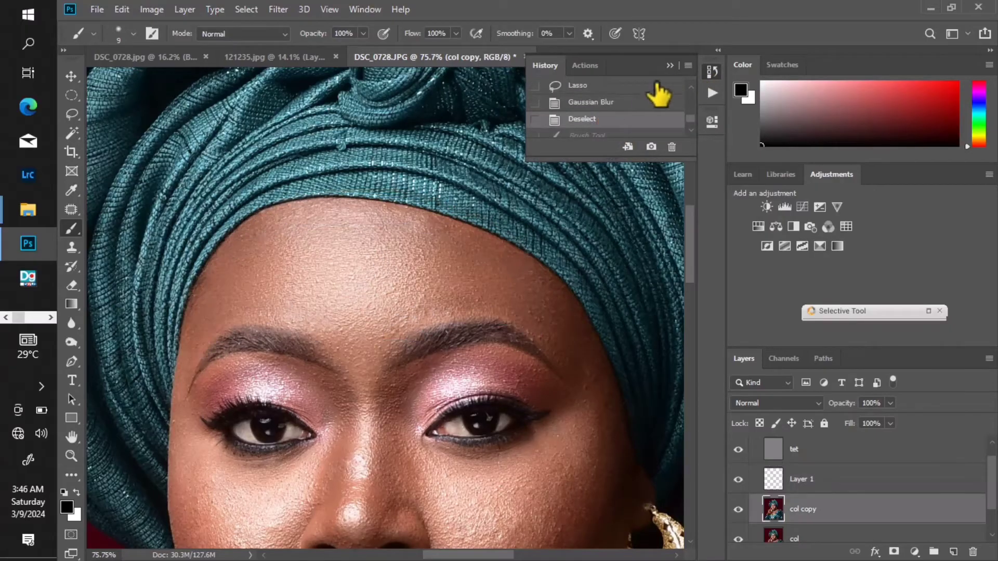
{"action": "left_click", "coordinate": [670, 66]}
- Compare the face with the col copy layer hidden and shown to judge the forehead blur
{"action": "scroll", "coordinate": [461, 174], "scroll_direction": "down", "scroll_amount": 3}
{"action": "left_click", "coordinate": [738, 509]}
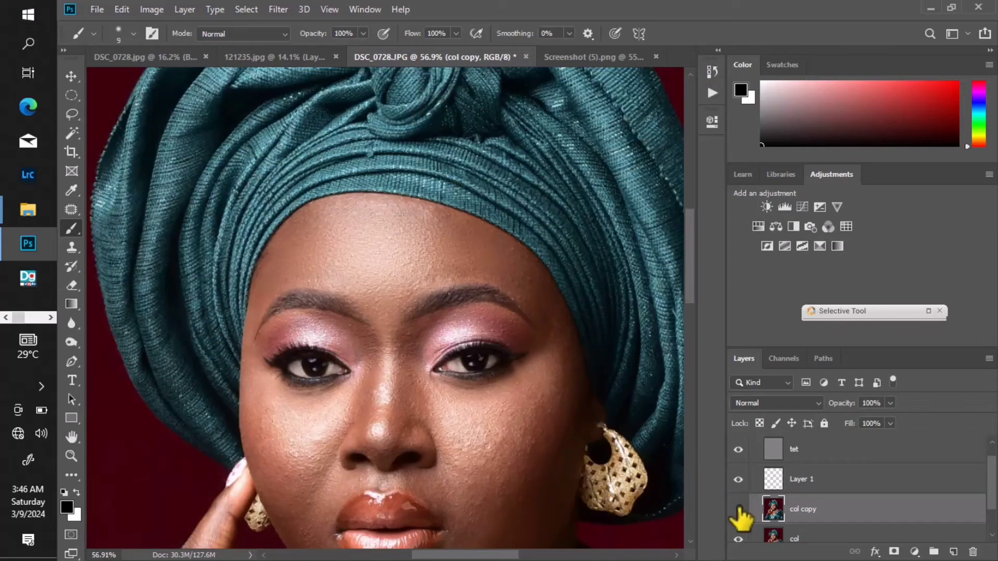
{"action": "left_click", "coordinate": [739, 510]}
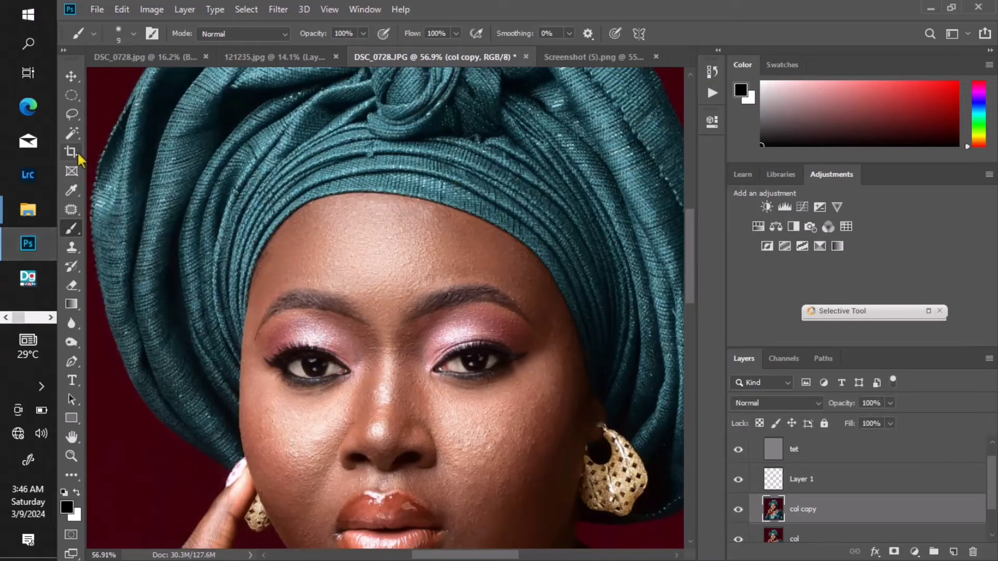
- Choose the Lasso tool and set its feather to 8 px
{"action": "left_click", "coordinate": [72, 113]}
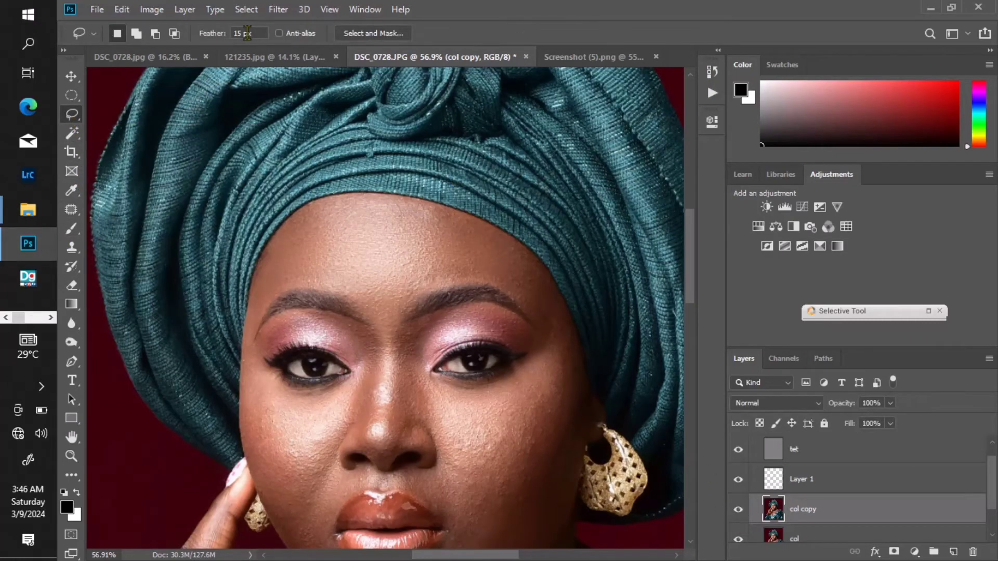
{"action": "left_click_drag", "start_coordinate": [243, 34], "coordinate": [227, 33]}
{"action": "scroll", "coordinate": [246, 33], "scroll_direction": "up", "scroll_amount": 4}
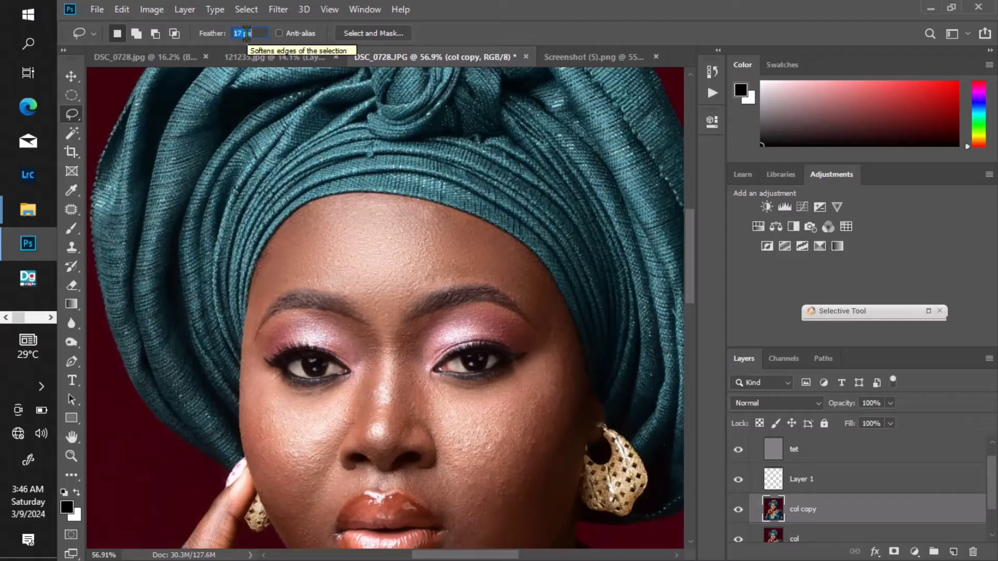
{"action": "type", "text": "8"}
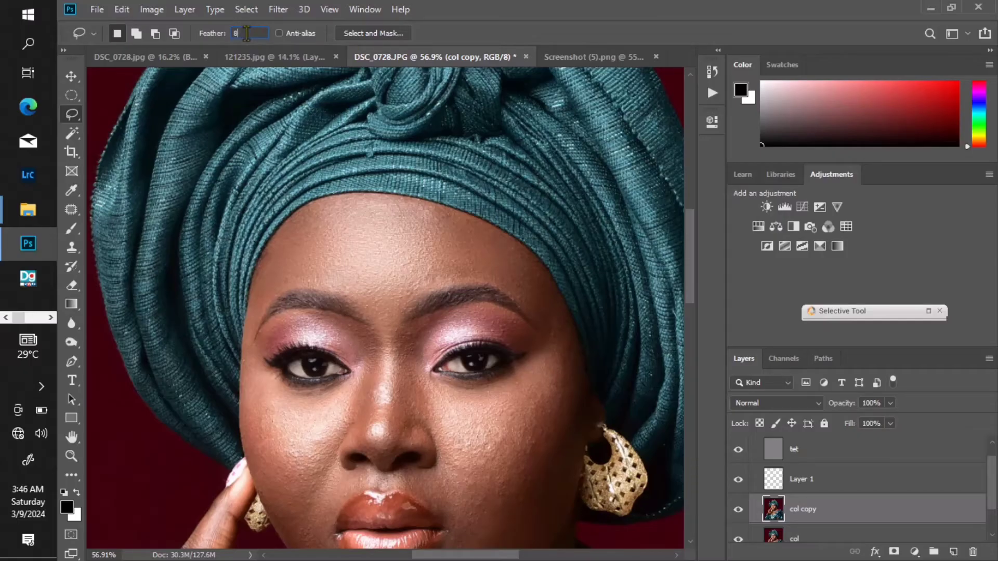
- Set the lasso feather to 8 px and select the strips of skin directly above both eyebrows
{"action": "key", "text": "Return"}
{"action": "scroll", "coordinate": [354, 207], "scroll_direction": "down", "scroll_amount": 1}
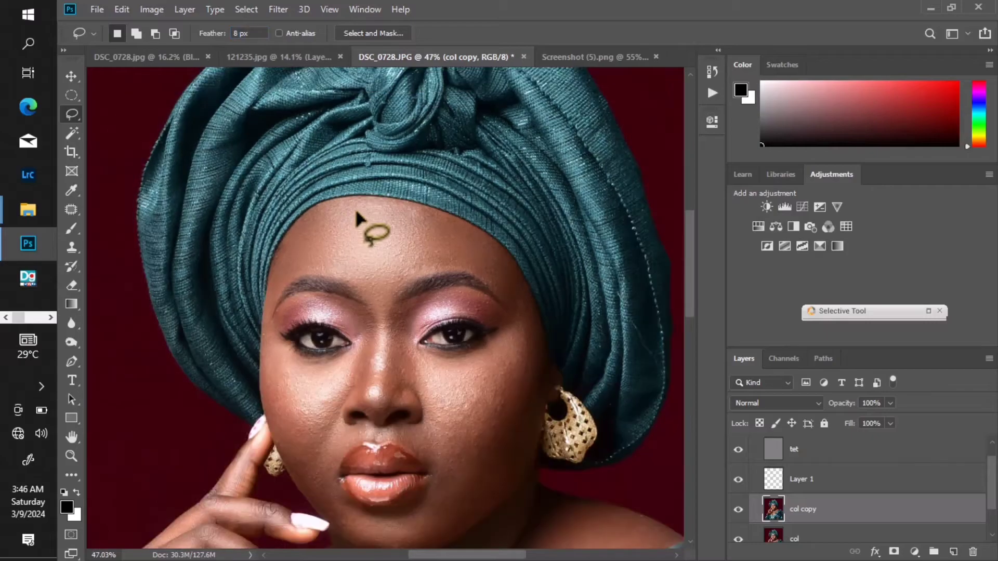
{"action": "scroll", "coordinate": [383, 241], "scroll_direction": "up", "scroll_amount": 3}
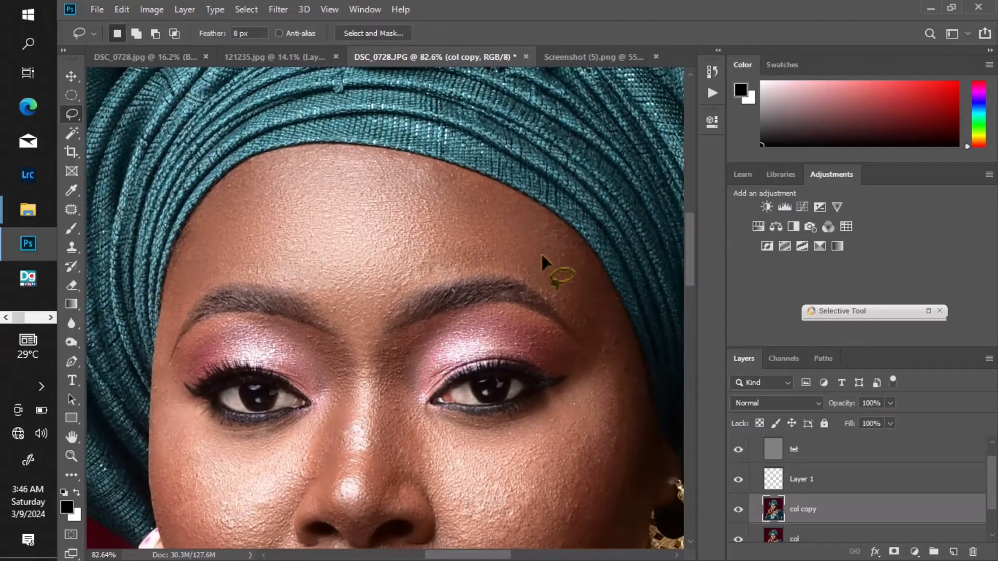
{"action": "mouse_move", "coordinate": [553, 262]}
{"action": "left_mouse_down"}
{"action": "mouse_move", "coordinate": [555, 294]}
{"action": "mouse_move", "coordinate": [490, 275]}
{"action": "mouse_move", "coordinate": [423, 295]}
{"action": "left_mouse_up"}
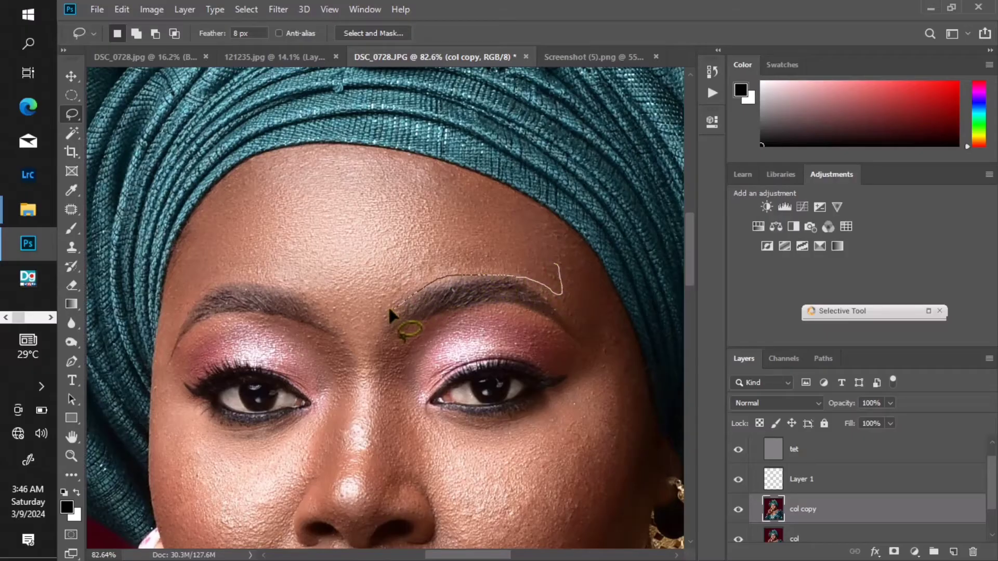
{"action": "left_click_drag", "start_coordinate": [472, 256], "coordinate": [512, 260]}
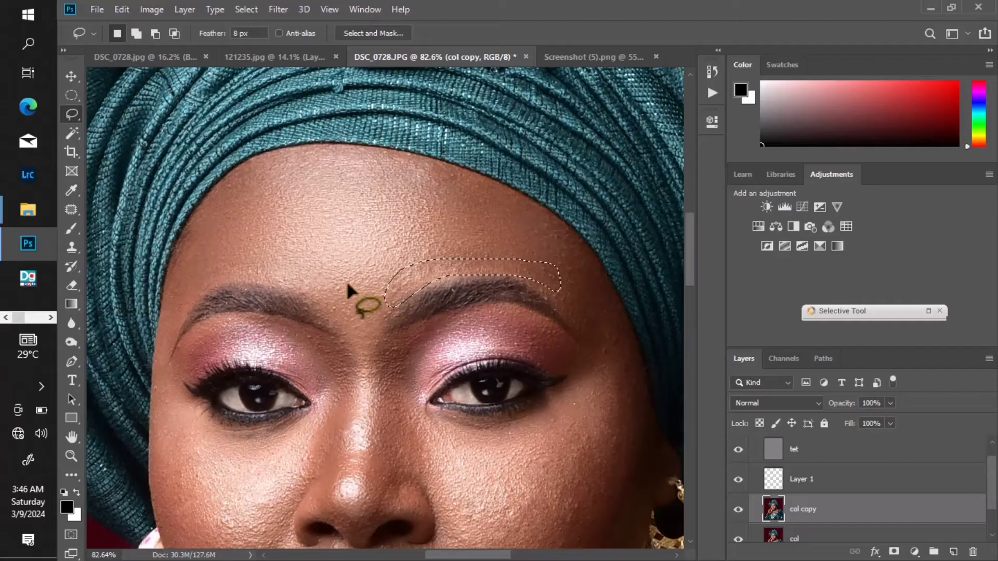
{"action": "mouse_move", "coordinate": [320, 274]}
{"action": "left_mouse_down"}
{"action": "mouse_move", "coordinate": [329, 306]}
{"action": "mouse_move", "coordinate": [236, 277]}
{"action": "mouse_move", "coordinate": [203, 287]}
{"action": "mouse_move", "coordinate": [183, 318]}
{"action": "mouse_move", "coordinate": [192, 289]}
{"action": "mouse_move", "coordinate": [301, 285]}
{"action": "left_mouse_up"}
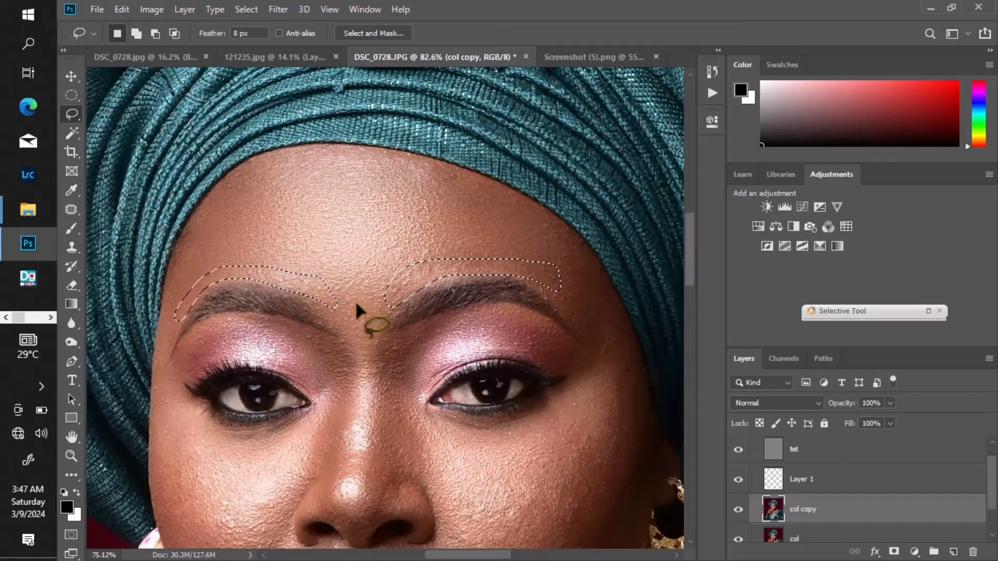
- Apply a Gaussian Blur with an 11.1 px radius to the skin above the eyebrows and clear the selection
{"action": "scroll", "coordinate": [357, 304], "scroll_direction": "down", "scroll_amount": 2}
{"action": "left_click", "coordinate": [278, 9]}
{"action": "mouse_move", "coordinate": [339, 173]}
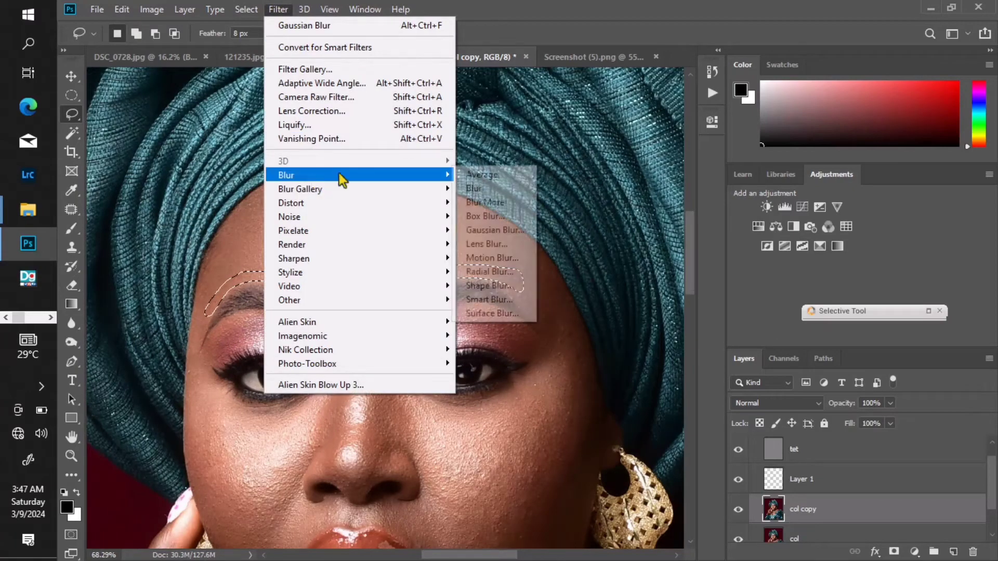
{"action": "left_click", "coordinate": [525, 231]}
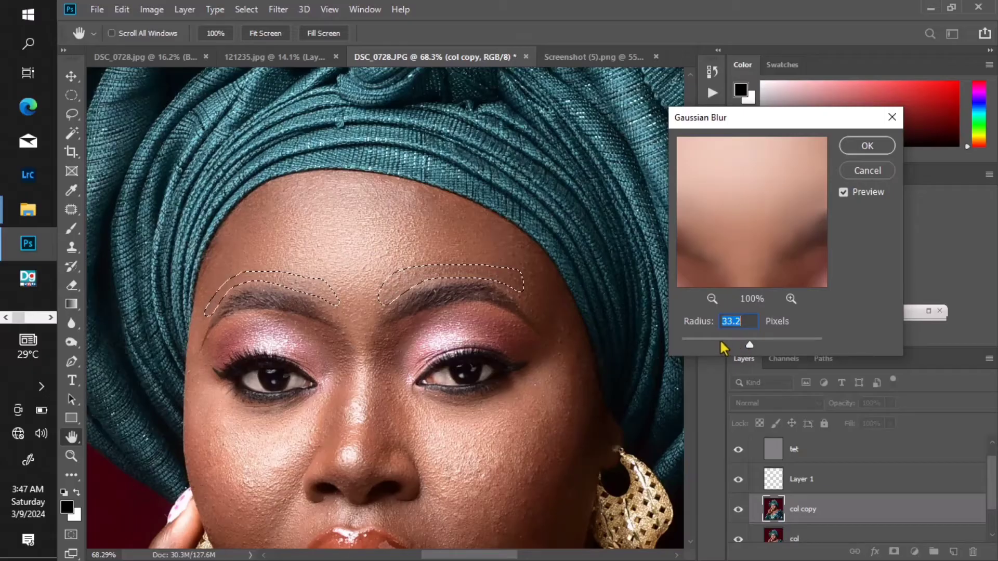
{"action": "left_click", "coordinate": [720, 339]}
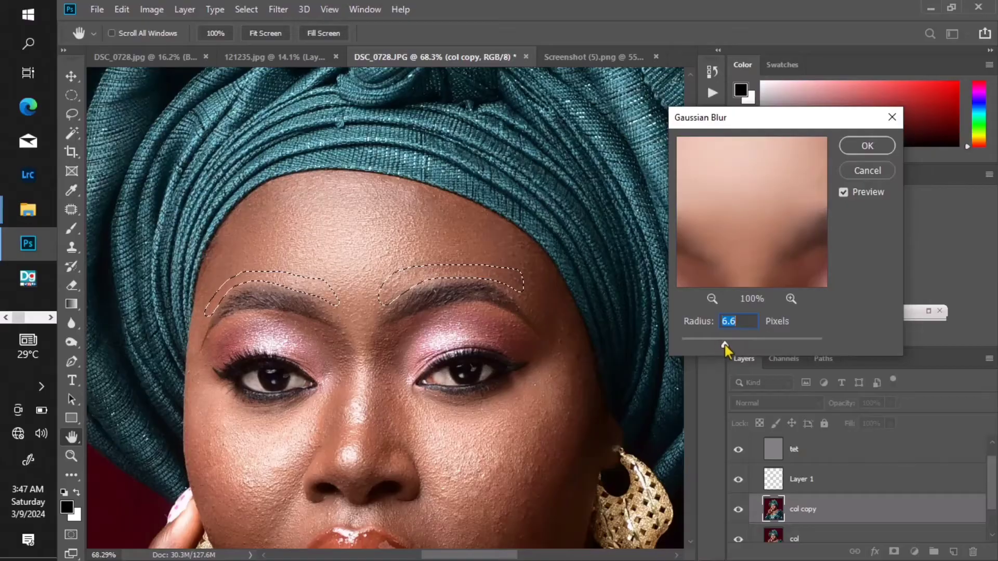
{"action": "left_click_drag", "start_coordinate": [725, 345], "coordinate": [743, 344]}
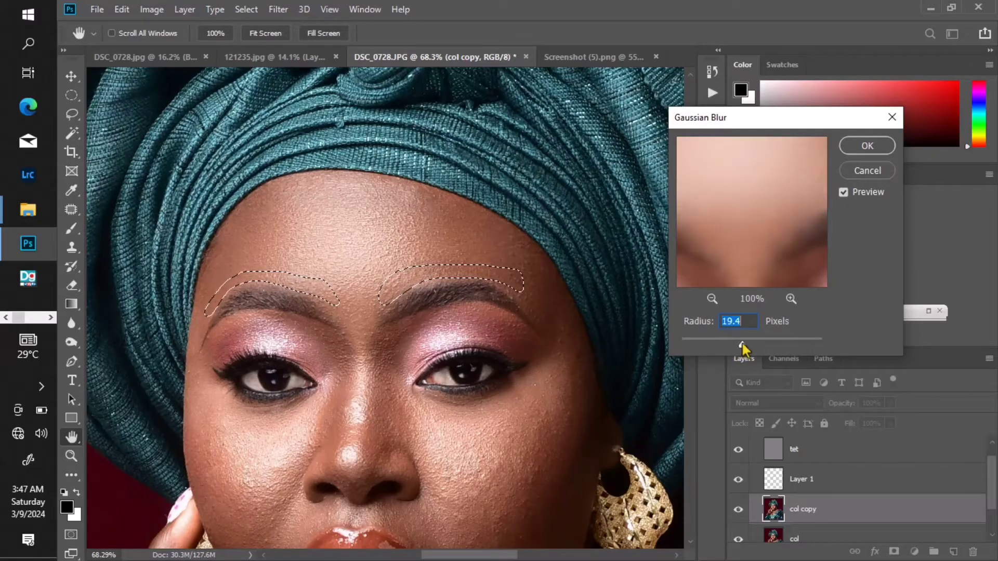
{"action": "left_click", "coordinate": [843, 193]}
{"action": "scroll", "coordinate": [503, 279], "scroll_direction": "up", "scroll_amount": 3}
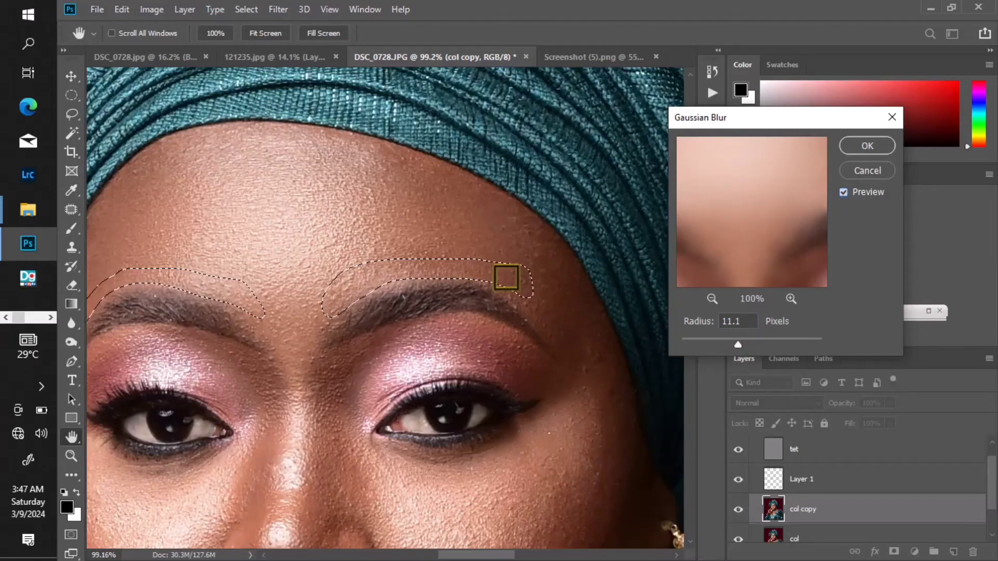
{"action": "left_click", "coordinate": [842, 191]}
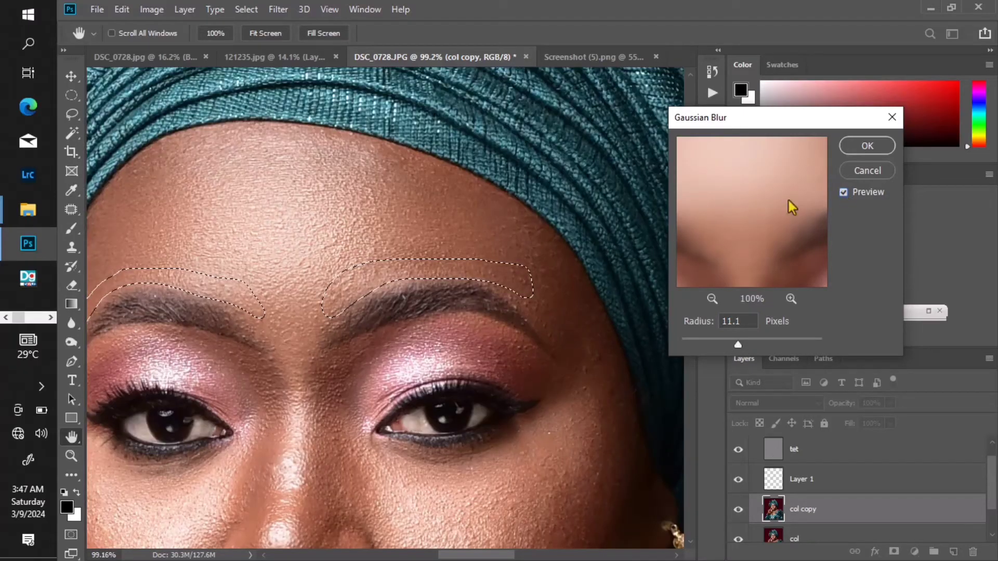
{"action": "scroll", "coordinate": [501, 245], "scroll_direction": "down", "scroll_amount": 5}
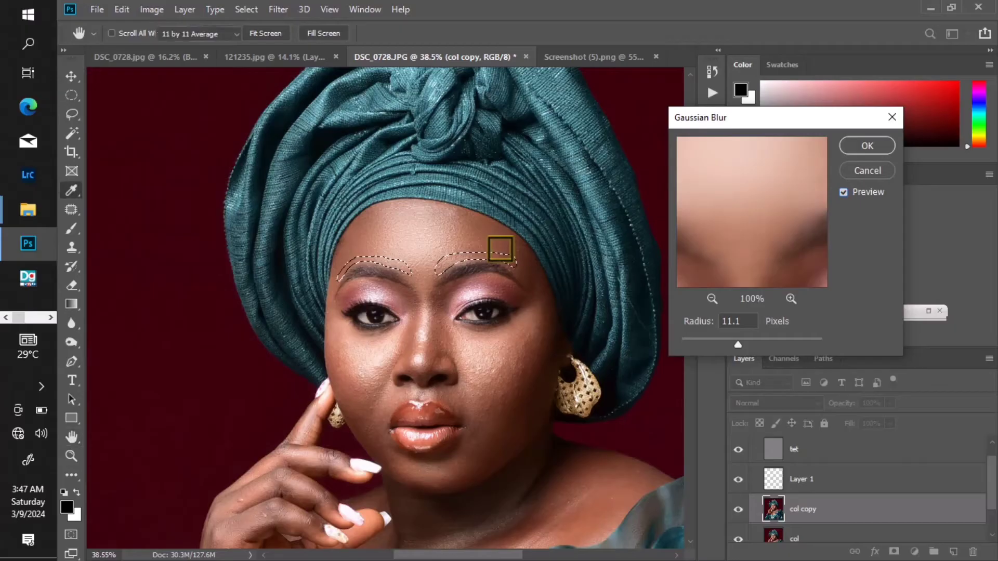
{"action": "key", "text": "Return"}
{"action": "key", "text": "ctrl+d"}
- Lasso the narrow band of forehead skin along the lower edge of the headwrap, adding the missed areas at both ends
{"action": "scroll", "coordinate": [459, 212], "scroll_direction": "up", "scroll_amount": 4}
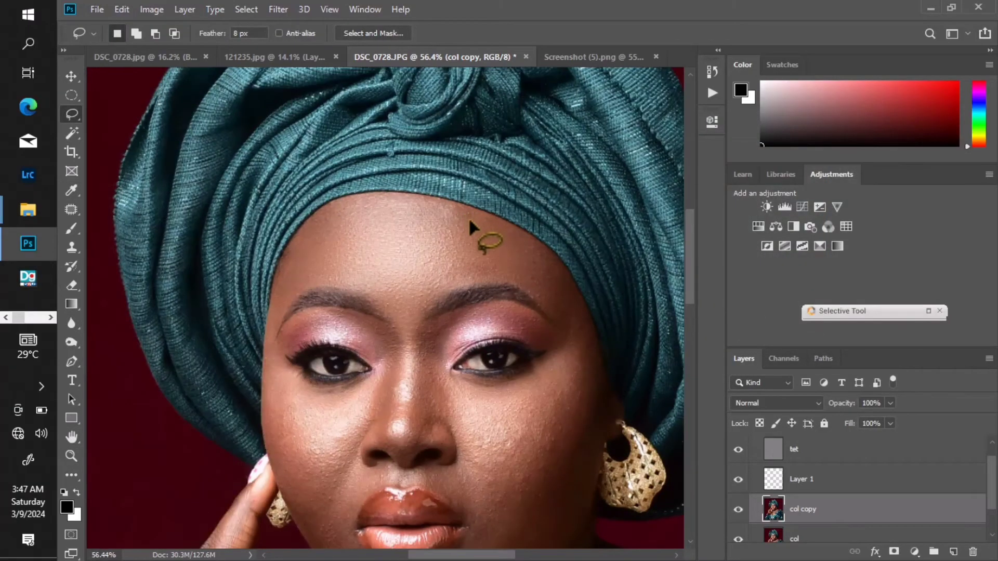
{"action": "mouse_move", "coordinate": [470, 222]}
{"action": "left_mouse_down"}
{"action": "mouse_move", "coordinate": [365, 209]}
{"action": "mouse_move", "coordinate": [294, 250]}
{"action": "mouse_move", "coordinate": [353, 199]}
{"action": "mouse_move", "coordinate": [408, 198]}
{"action": "left_mouse_up"}
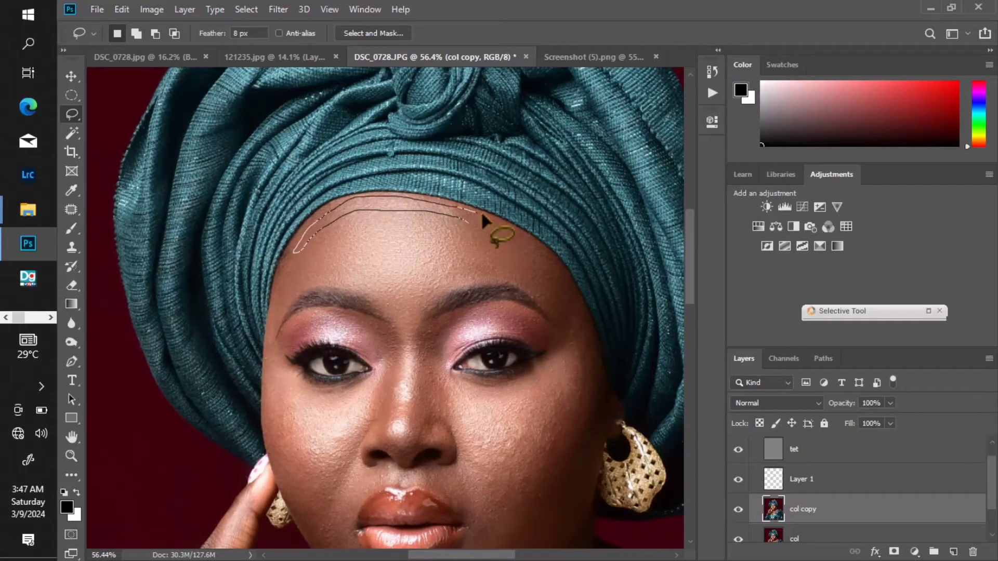
{"action": "left_click_drag", "start_coordinate": [515, 229], "coordinate": [514, 230]}
{"action": "scroll", "coordinate": [473, 203], "scroll_direction": "up", "scroll_amount": 4}
{"action": "scroll", "coordinate": [359, 205], "scroll_direction": "down", "scroll_amount": 2}
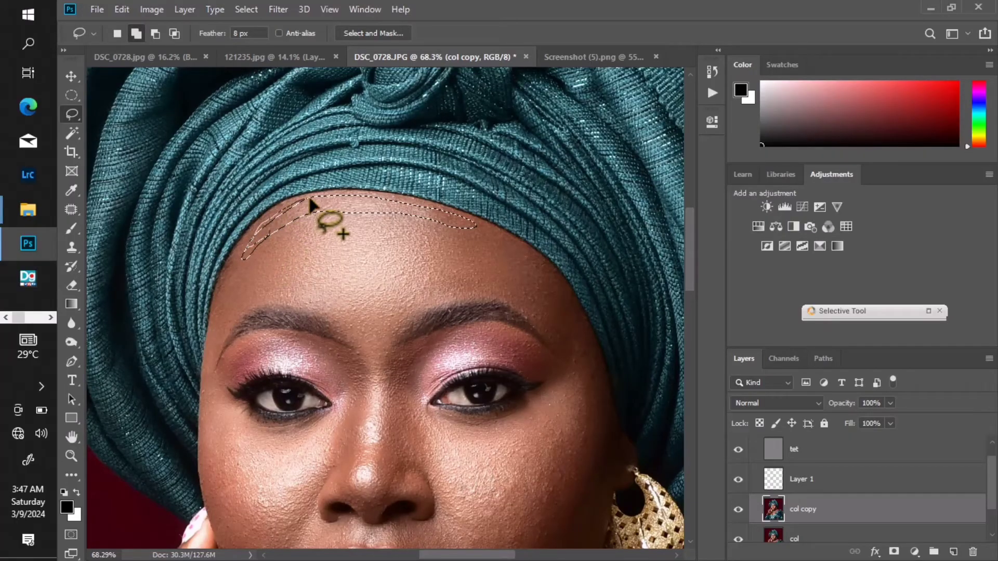
{"action": "left_click_drag", "start_coordinate": [456, 223], "coordinate": [500, 240]}
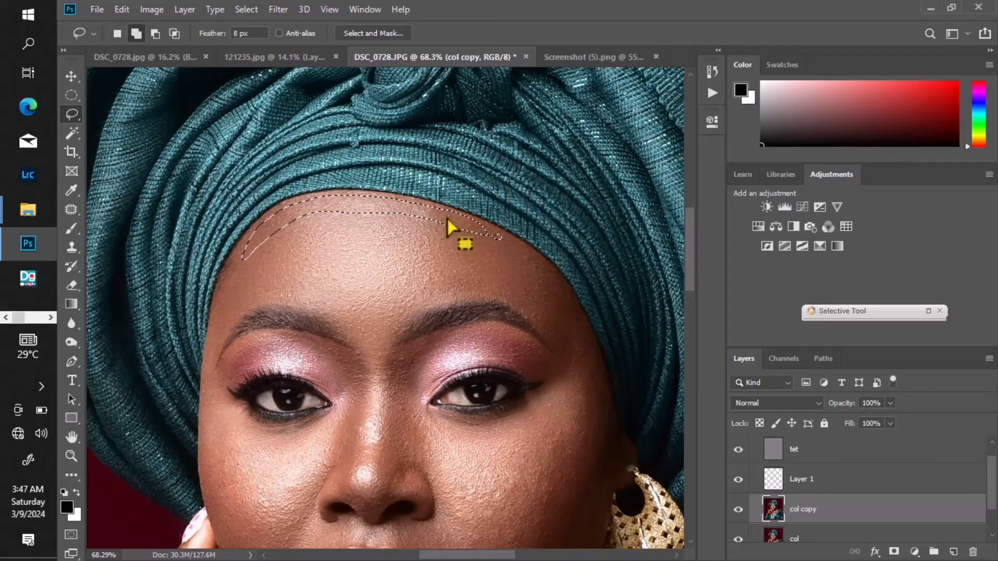
- Apply a Gaussian Blur with a 12 px radius to the upper forehead band and clear the selection
{"action": "scroll", "coordinate": [473, 232], "scroll_direction": "down", "scroll_amount": 3}
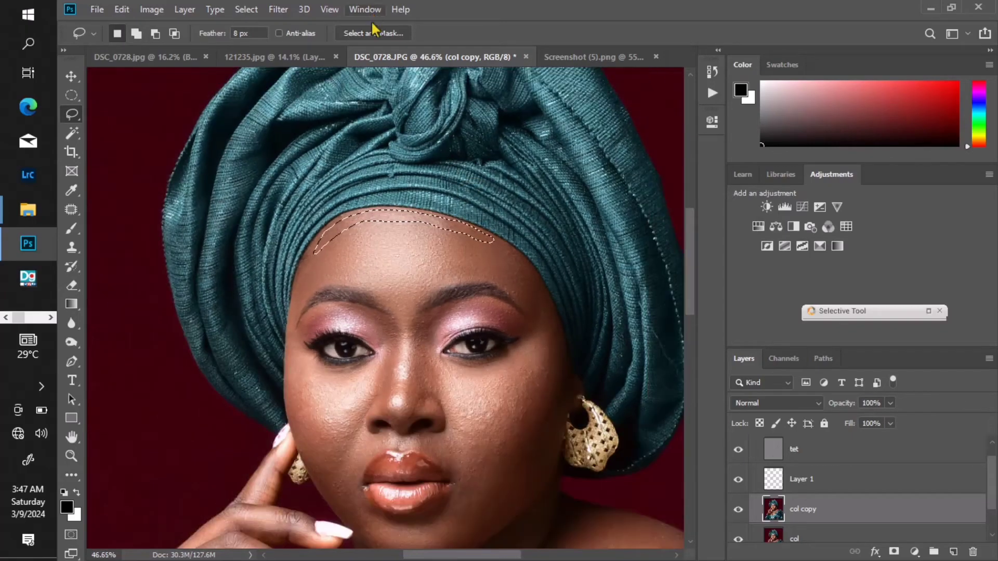
{"action": "left_click", "coordinate": [285, 10]}
{"action": "mouse_move", "coordinate": [368, 172]}
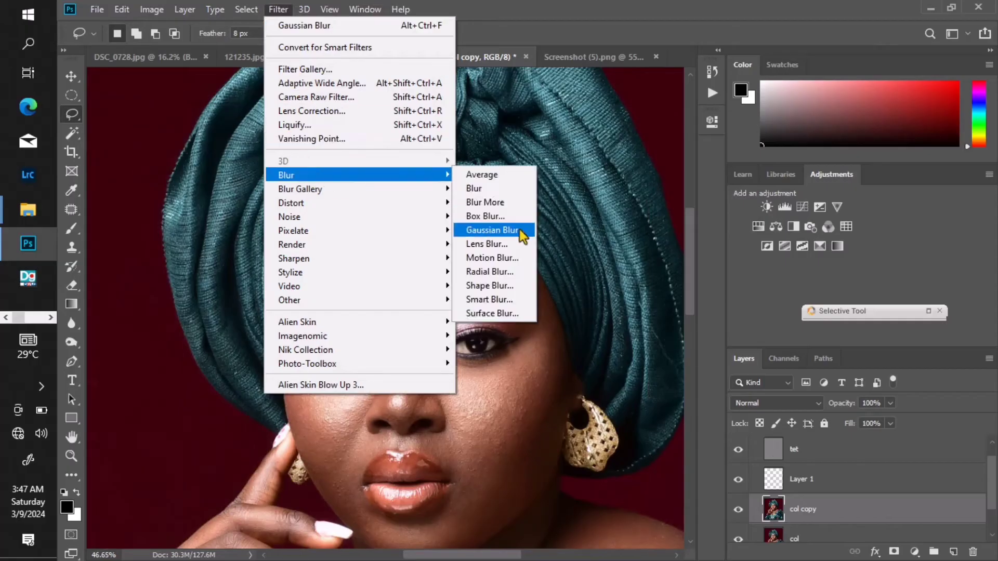
{"action": "left_click", "coordinate": [519, 229]}
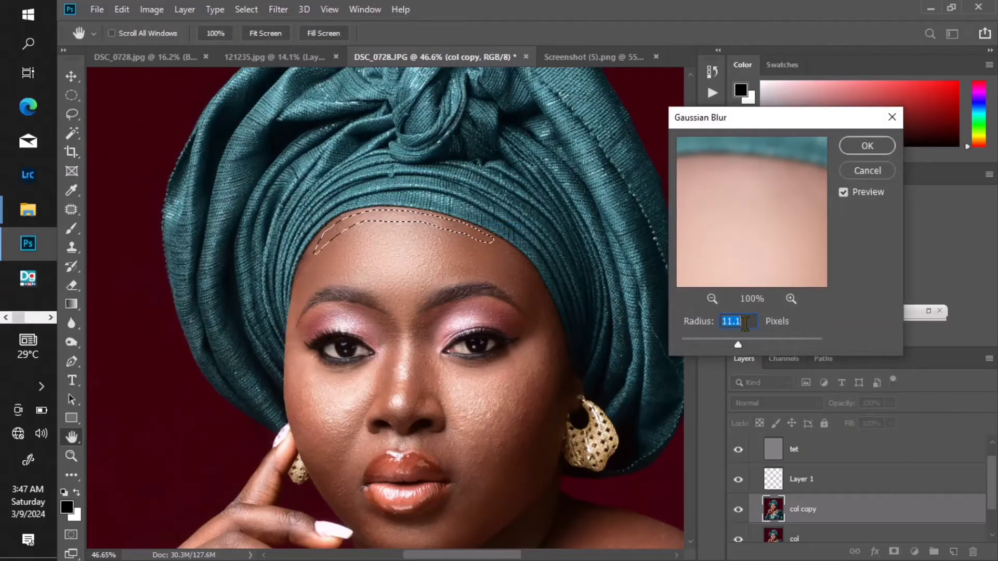
{"action": "type", "text": "14"}
{"action": "key", "text": "BackSpace"}
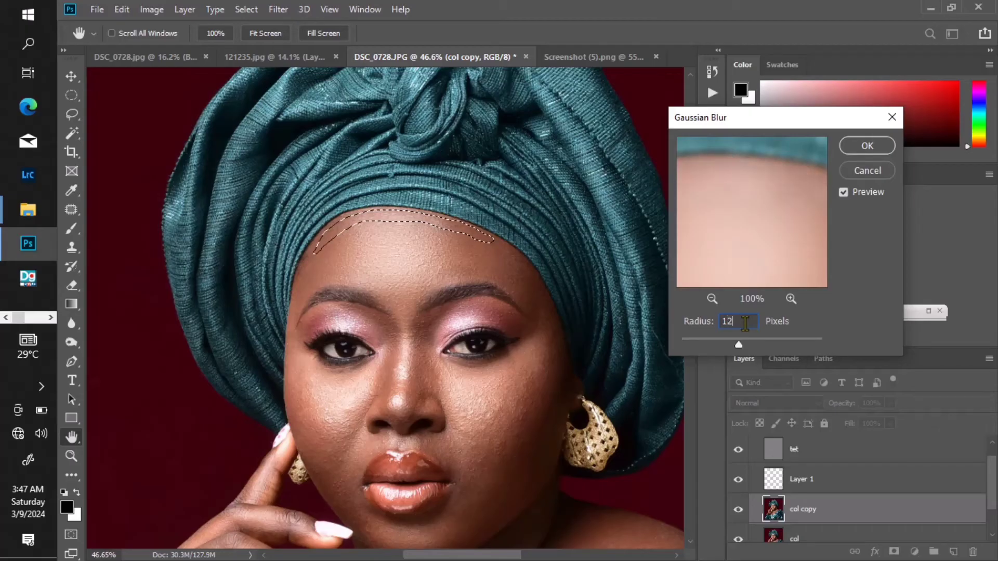
{"action": "key", "text": "Return"}
{"action": "key", "text": "ctrl+d"}
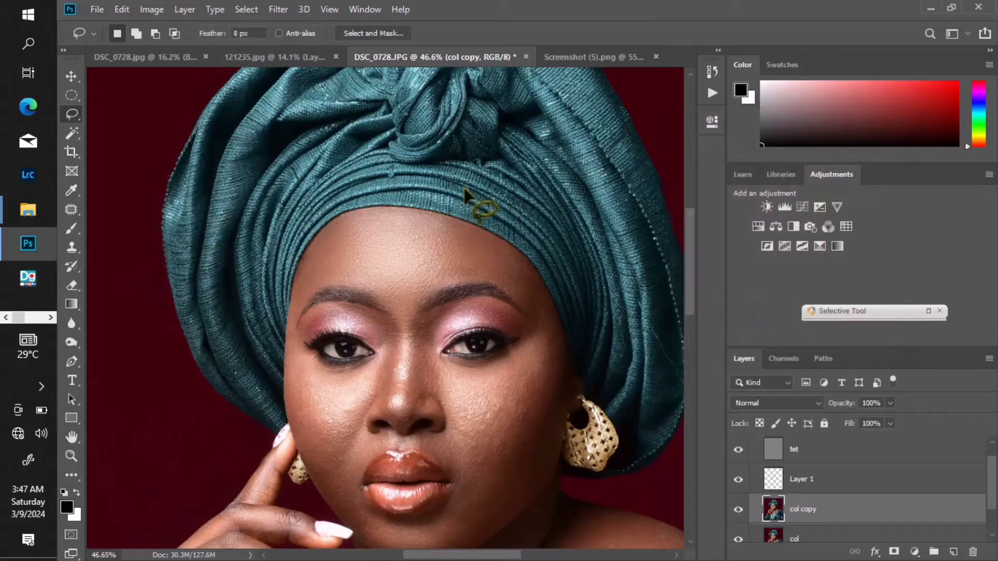
- Compare the face with the col copy layer hidden and shown, and inspect the smoothed forehead
{"action": "scroll", "coordinate": [471, 198], "scroll_direction": "down", "scroll_amount": 3}
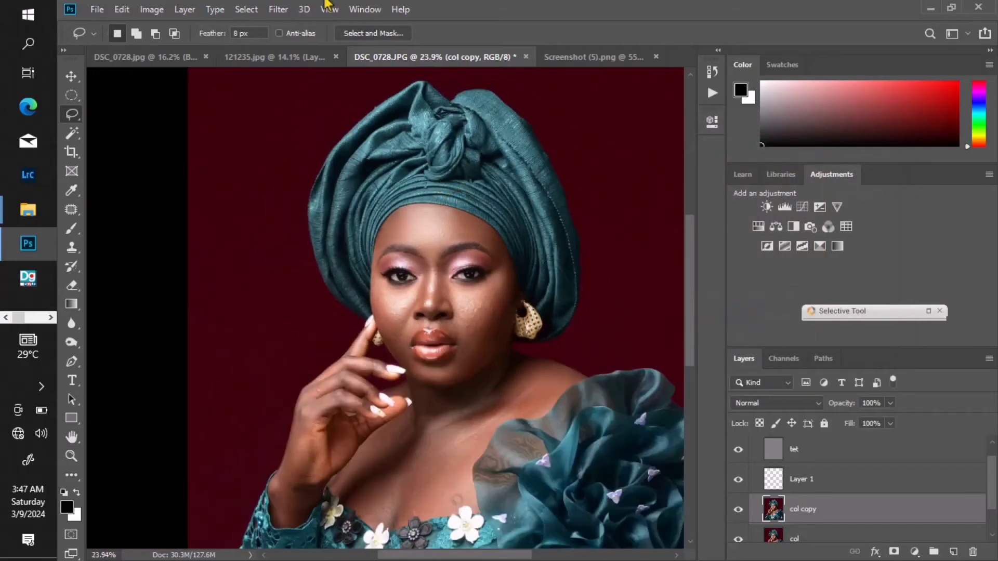
{"action": "left_click", "coordinate": [738, 509]}
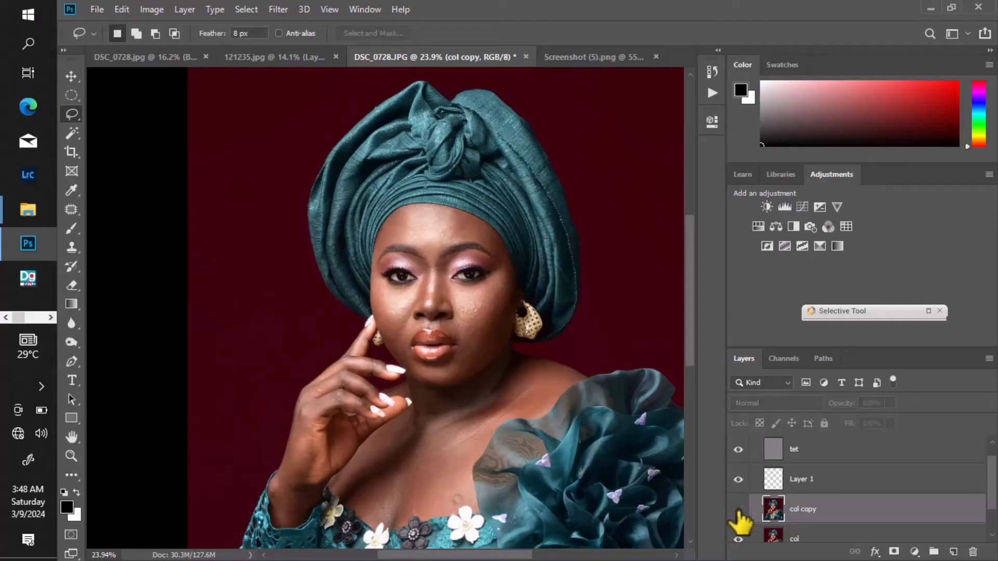
{"action": "left_click", "coordinate": [738, 510]}
{"action": "scroll", "coordinate": [401, 194], "scroll_direction": "up", "scroll_amount": 5}
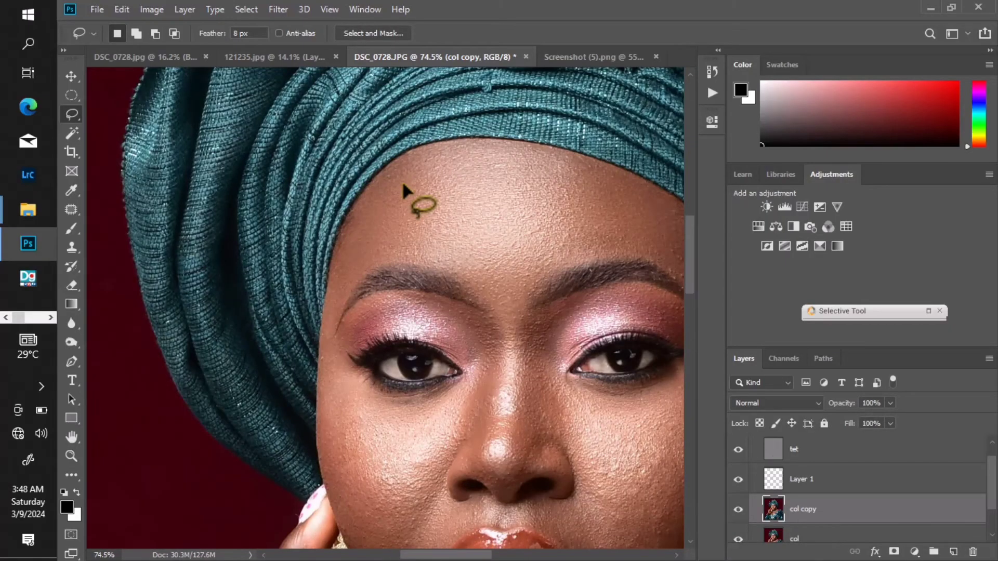
{"action": "scroll", "coordinate": [393, 192], "scroll_direction": "down", "scroll_amount": 5}
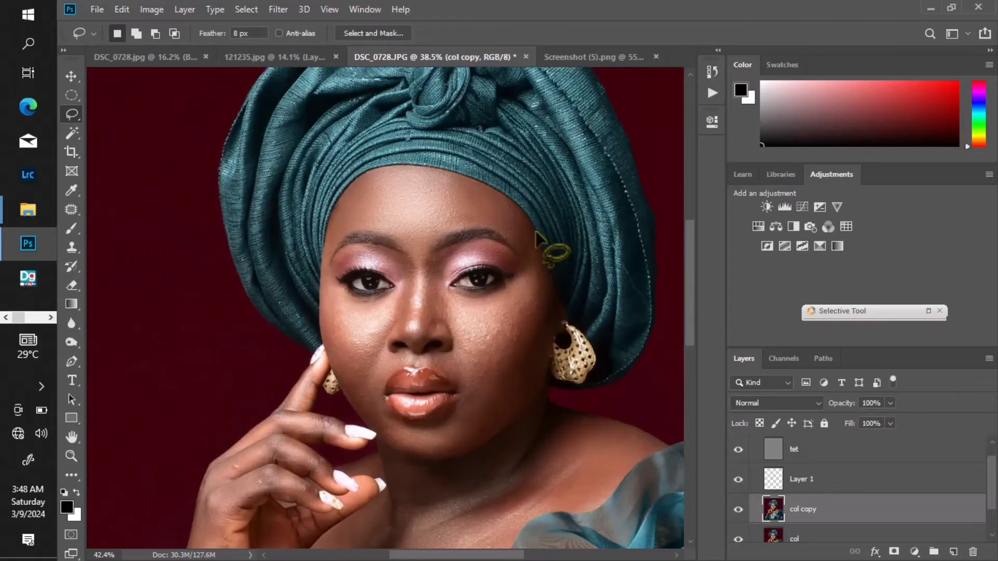
- Lasso the temple skin between the outer end of the right-hand eyebrow and the headwrap
{"action": "scroll", "coordinate": [510, 213], "scroll_direction": "up", "scroll_amount": 2}
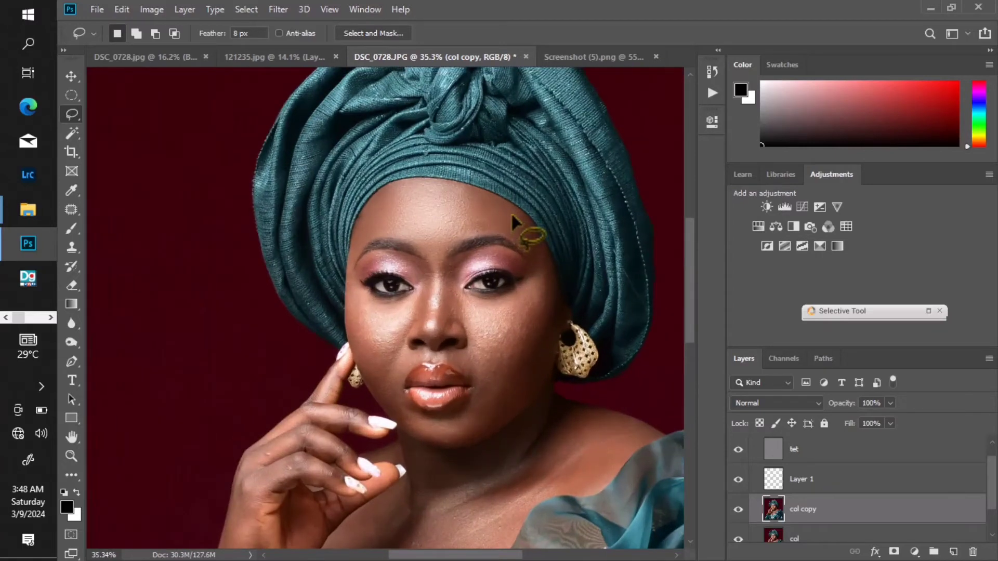
{"action": "left_click_drag", "start_coordinate": [512, 214], "coordinate": [492, 222]}
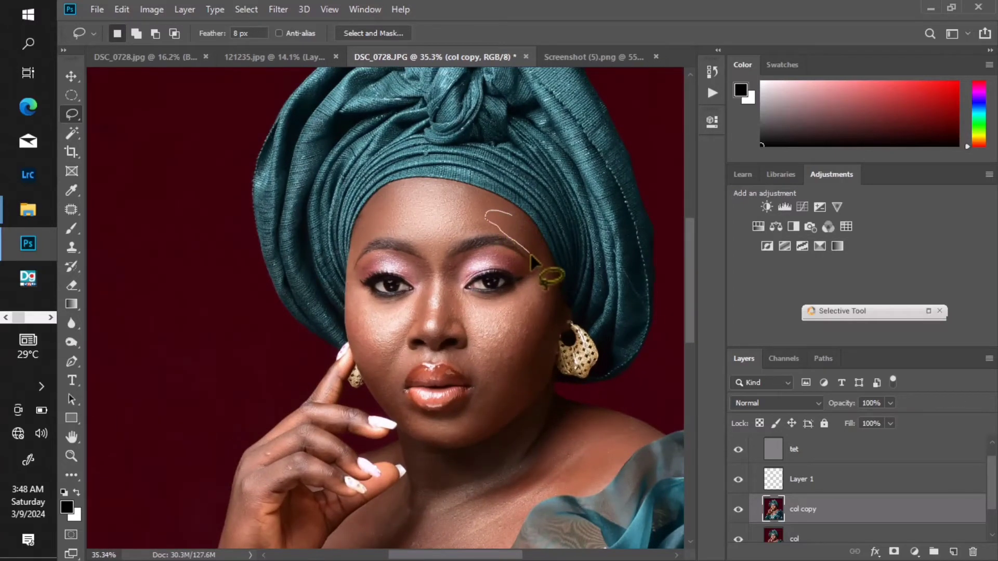
{"action": "mouse_move", "coordinate": [542, 254]}
{"action": "left_mouse_down"}
{"action": "mouse_move", "coordinate": [525, 218]}
{"action": "mouse_move", "coordinate": [498, 214]}
{"action": "mouse_move", "coordinate": [506, 206]}
{"action": "left_mouse_up"}
{"action": "scroll", "coordinate": [515, 229], "scroll_direction": "up", "scroll_amount": 3}
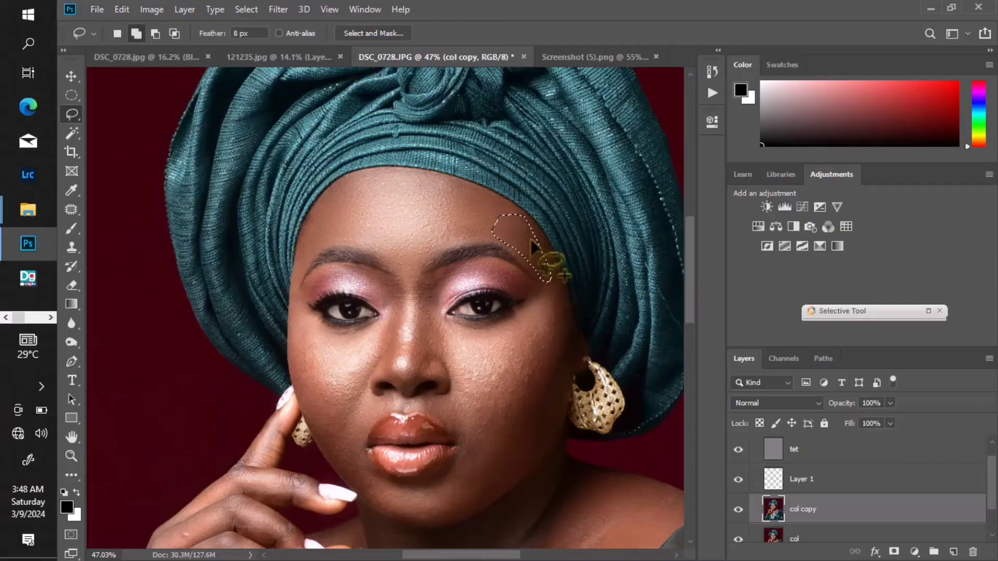
- Apply a Gaussian Blur with a 15 px radius to the selected temple and clear the selection
{"action": "left_click", "coordinate": [278, 10]}
{"action": "mouse_move", "coordinate": [310, 175]}
{"action": "left_click", "coordinate": [468, 229]}
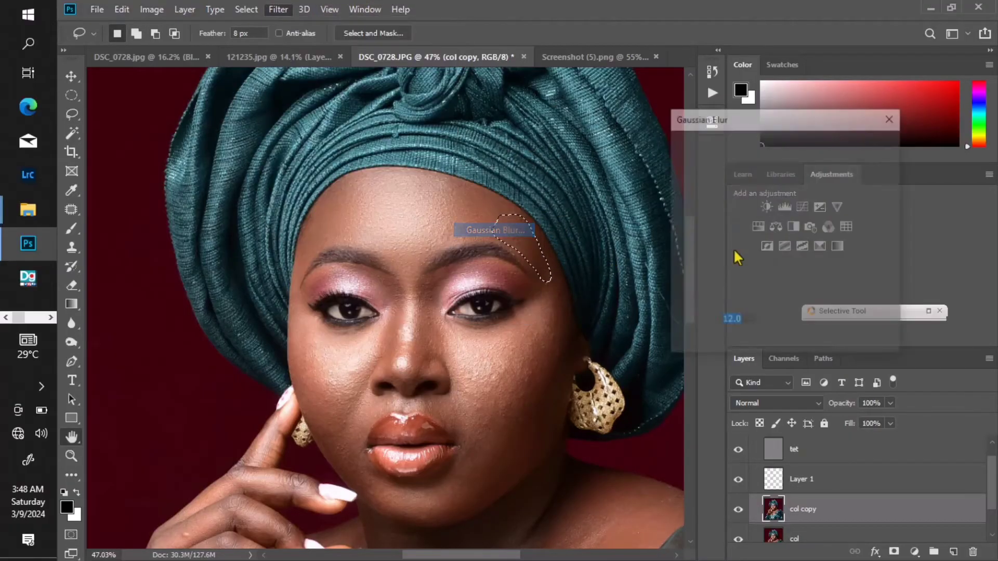
{"action": "type", "text": "15"}
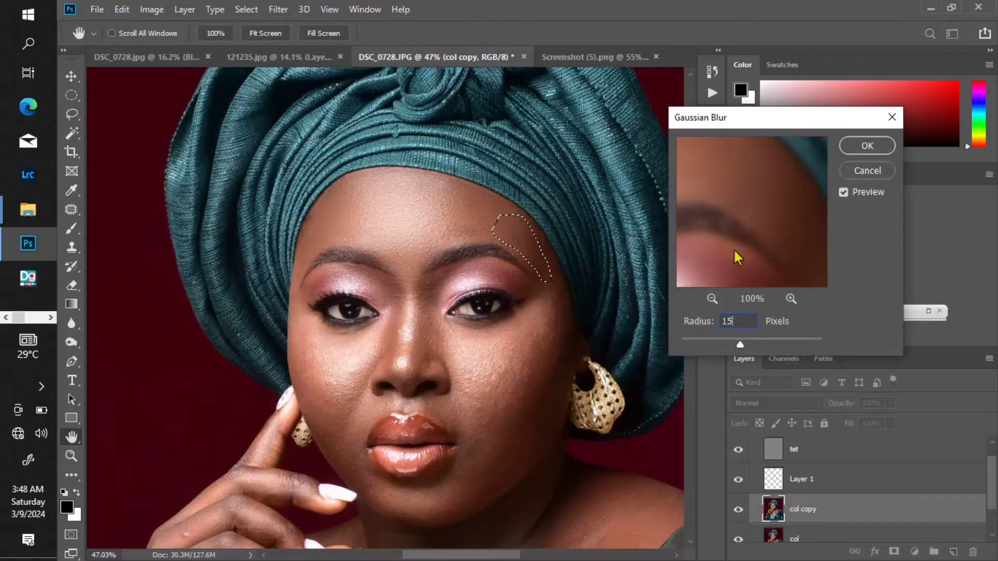
{"action": "key", "text": "Return"}
{"action": "key", "text": "ctrl+d"}
{"action": "scroll", "coordinate": [525, 250], "scroll_direction": "down", "scroll_amount": 4}
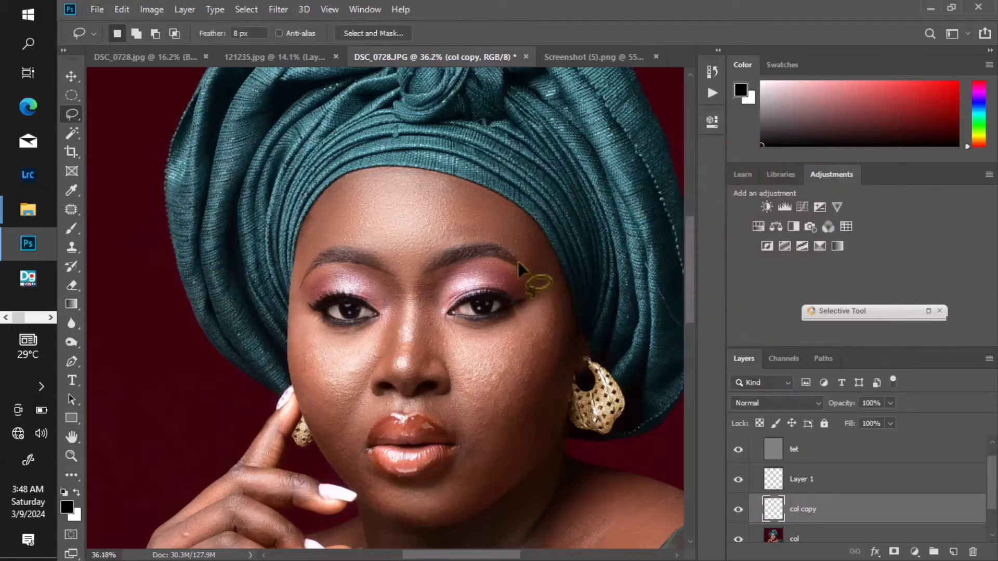
- Set the lasso feather to 15 px and lasso the right-hand cheek from under the eye down beside the nose
{"action": "scroll", "coordinate": [514, 276], "scroll_direction": "up", "scroll_amount": 3}
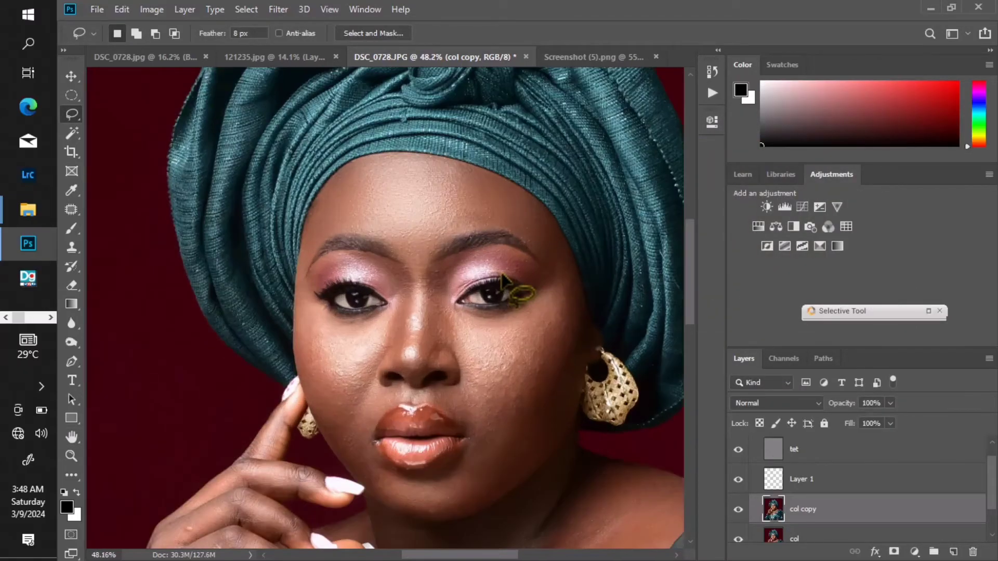
{"action": "scroll", "coordinate": [494, 275], "scroll_direction": "down", "scroll_amount": 2}
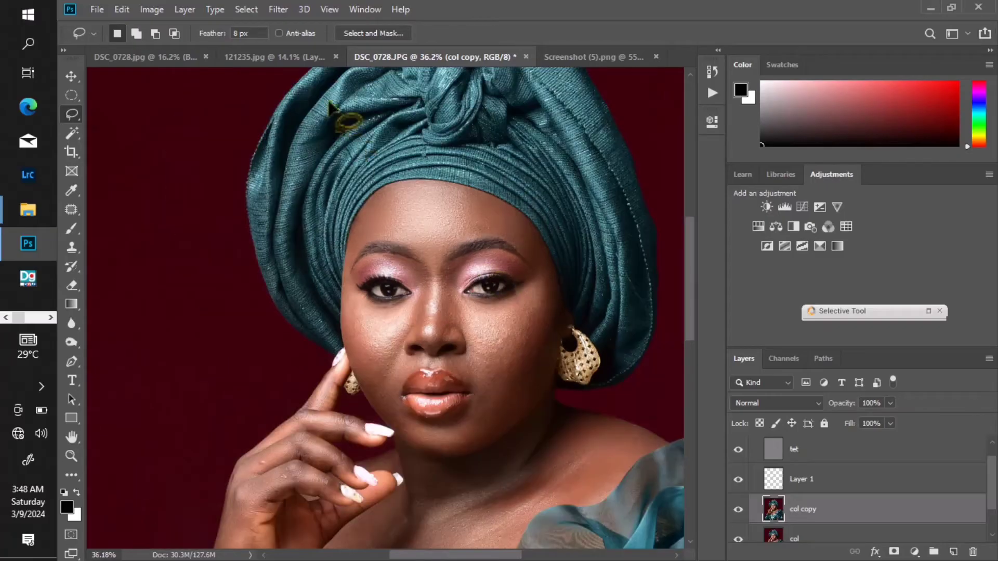
{"action": "type", "text": "15"}
{"action": "key", "text": "Return"}
{"action": "scroll", "coordinate": [525, 305], "scroll_direction": "up", "scroll_amount": 1}
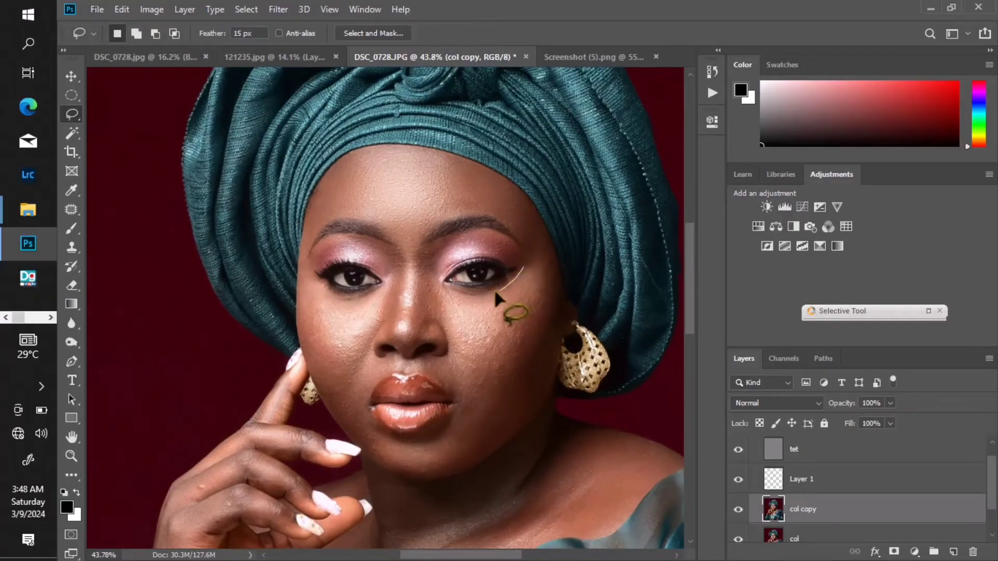
{"action": "mouse_move", "coordinate": [497, 294]}
{"action": "left_mouse_down"}
{"action": "mouse_move", "coordinate": [440, 294]}
{"action": "mouse_move", "coordinate": [435, 305]}
{"action": "mouse_move", "coordinate": [459, 360]}
{"action": "left_mouse_up"}
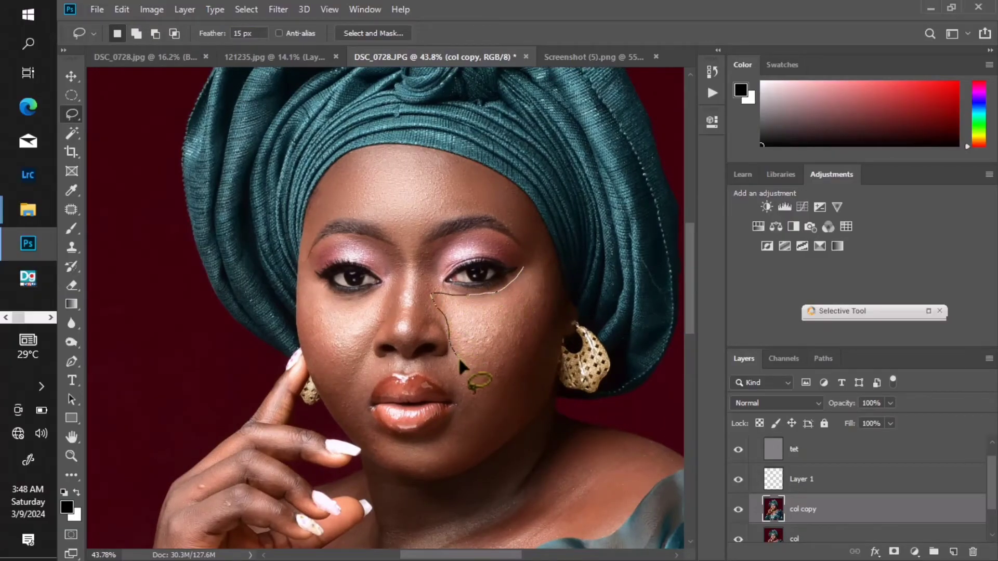
{"action": "left_click_drag", "start_coordinate": [539, 281], "coordinate": [535, 266]}
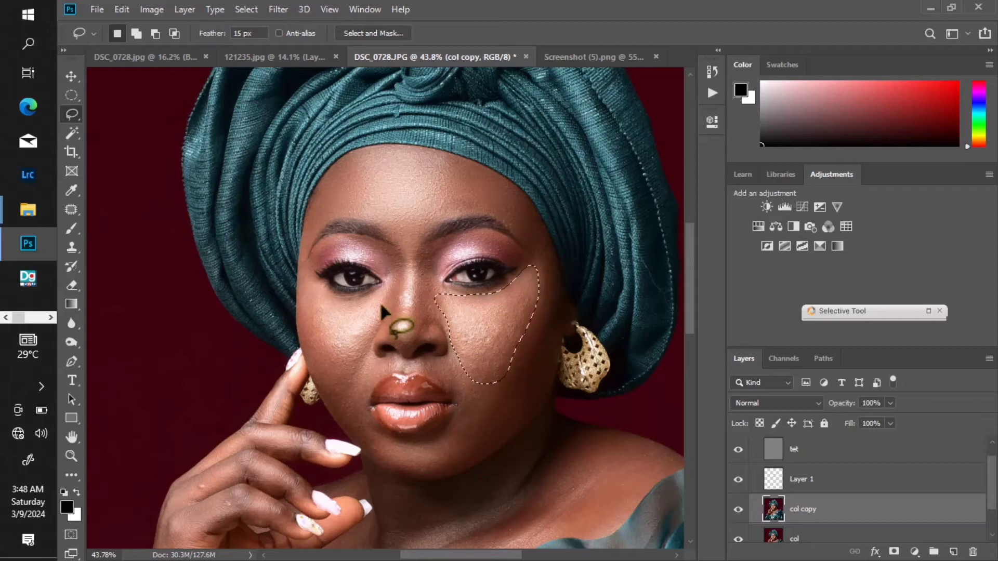
- Apply a Gaussian Blur with a 23.5 px radius to the selected cheek, comparing the preview off and on
{"action": "left_click", "coordinate": [279, 9]}
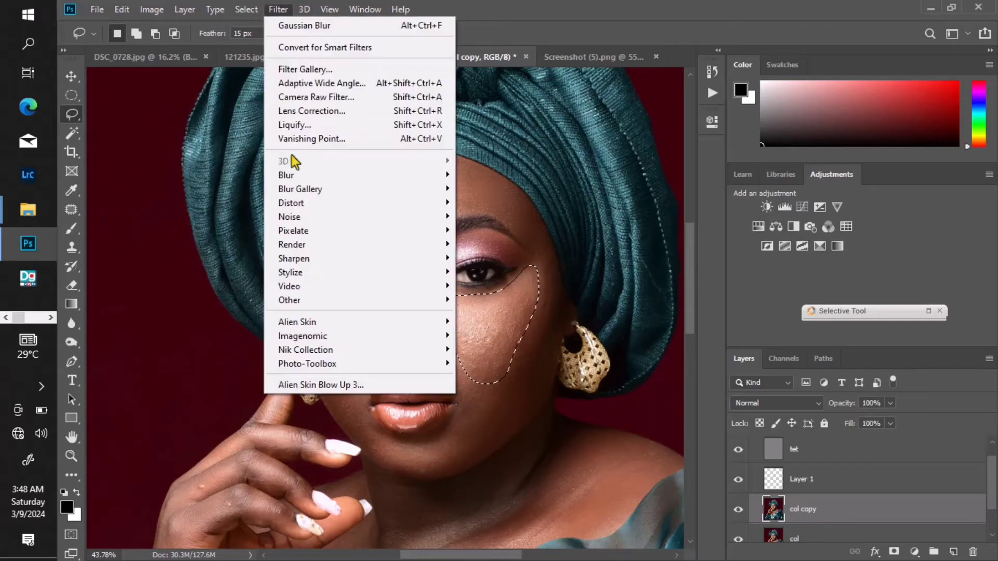
{"action": "mouse_move", "coordinate": [312, 172]}
{"action": "left_click", "coordinate": [485, 238]}
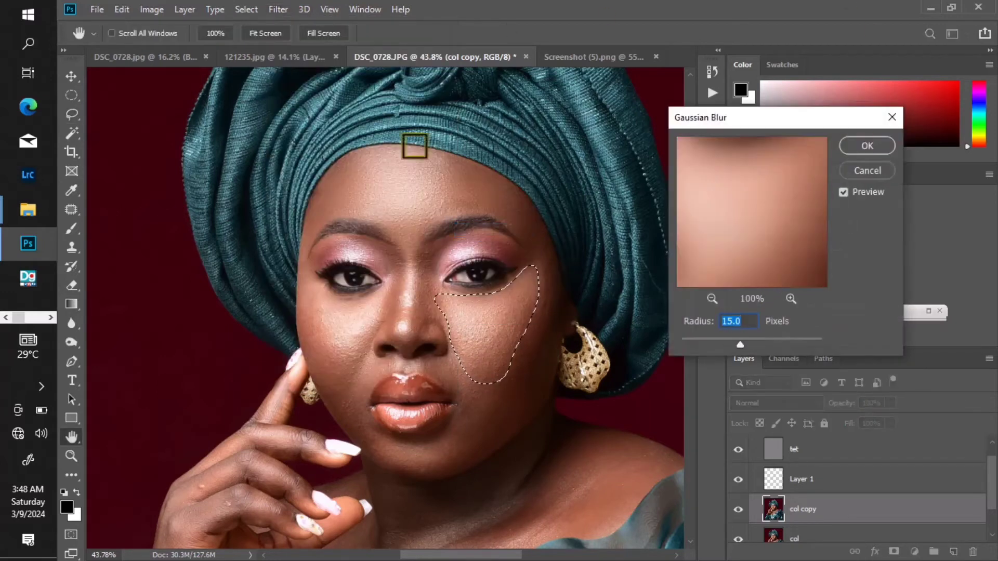
{"action": "left_click_drag", "start_coordinate": [738, 345], "coordinate": [744, 346]}
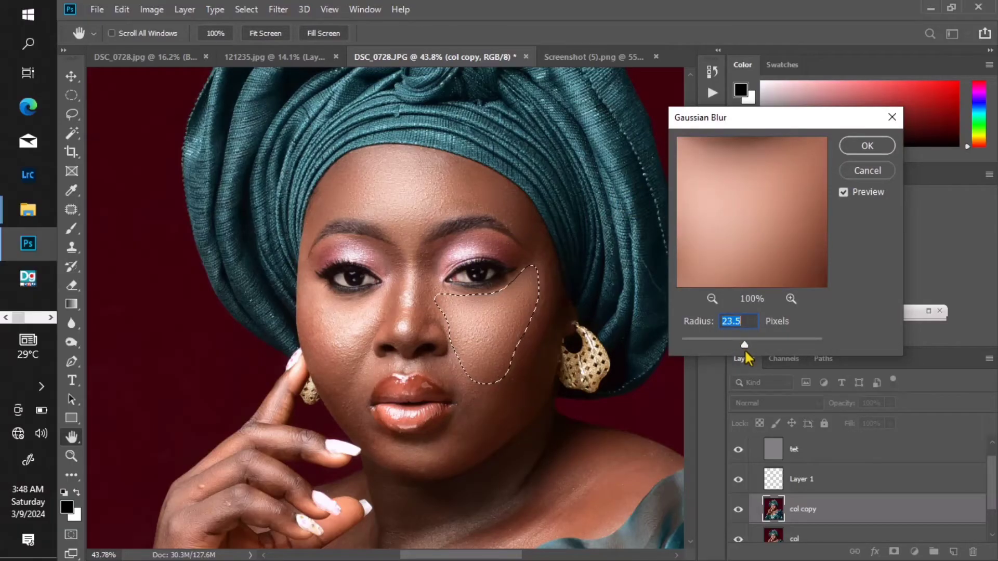
{"action": "left_click", "coordinate": [842, 194]}
{"action": "left_click", "coordinate": [843, 193]}
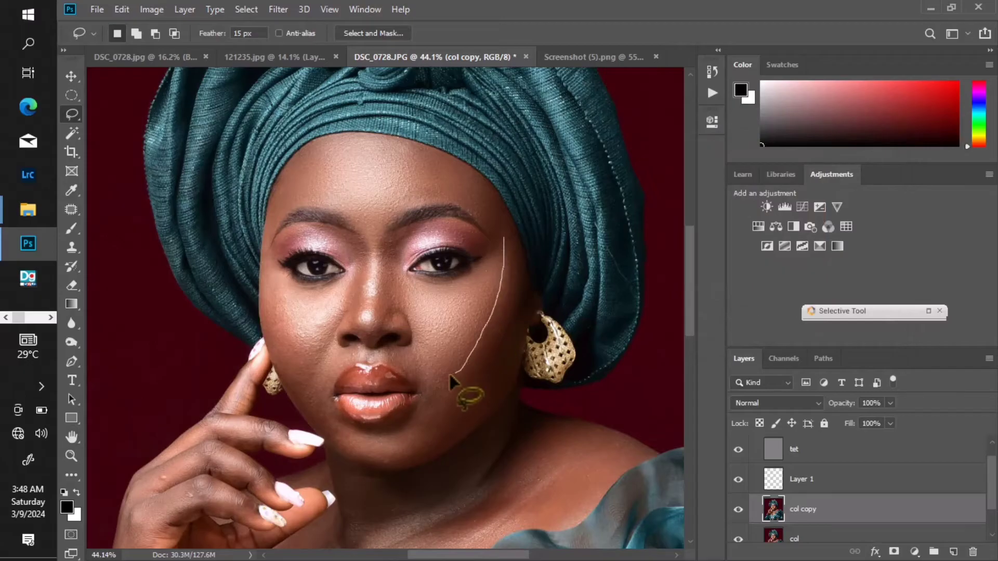
- Lasso the outer strip of the right-hand cheek down to the jaw, apply a 23.5 px Gaussian Blur and clear the selection
{"action": "mouse_move", "coordinate": [478, 418]}
{"action": "left_mouse_down"}
{"action": "mouse_move", "coordinate": [498, 398]}
{"action": "mouse_move", "coordinate": [521, 333]}
{"action": "mouse_move", "coordinate": [512, 340]}
{"action": "mouse_move", "coordinate": [511, 242]}
{"action": "left_mouse_up"}
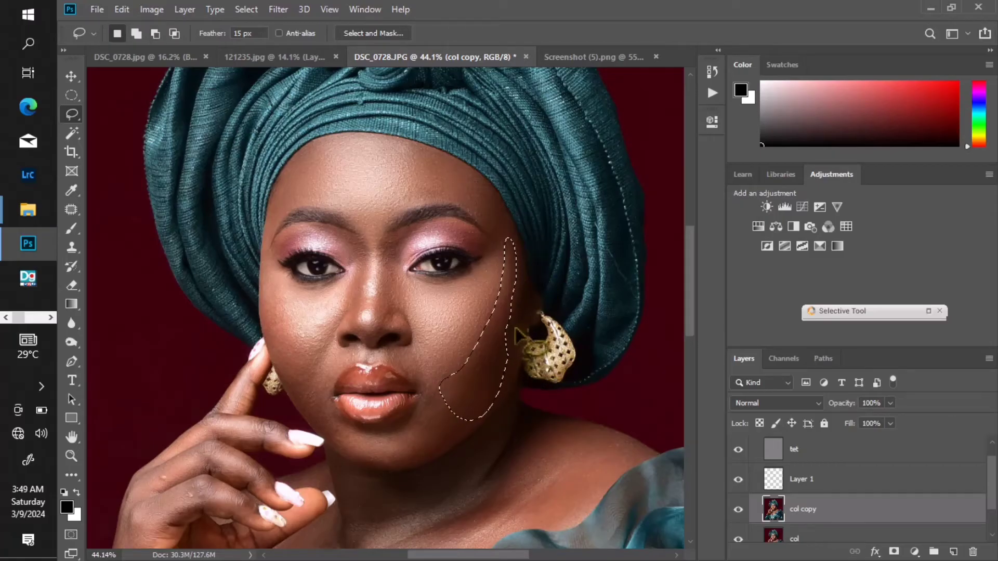
{"action": "left_click", "coordinate": [278, 9]}
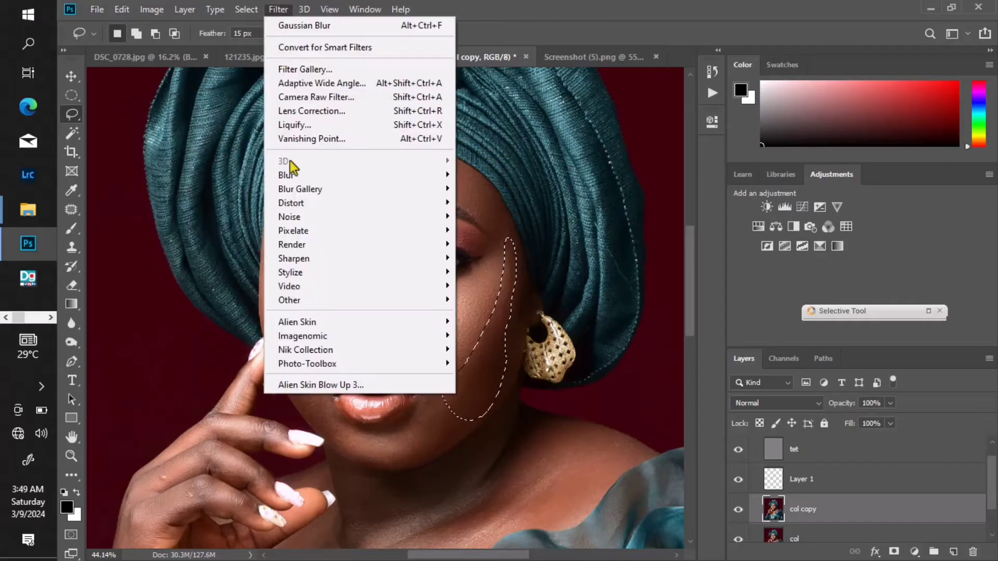
{"action": "mouse_move", "coordinate": [289, 166]}
{"action": "left_click", "coordinate": [499, 226]}
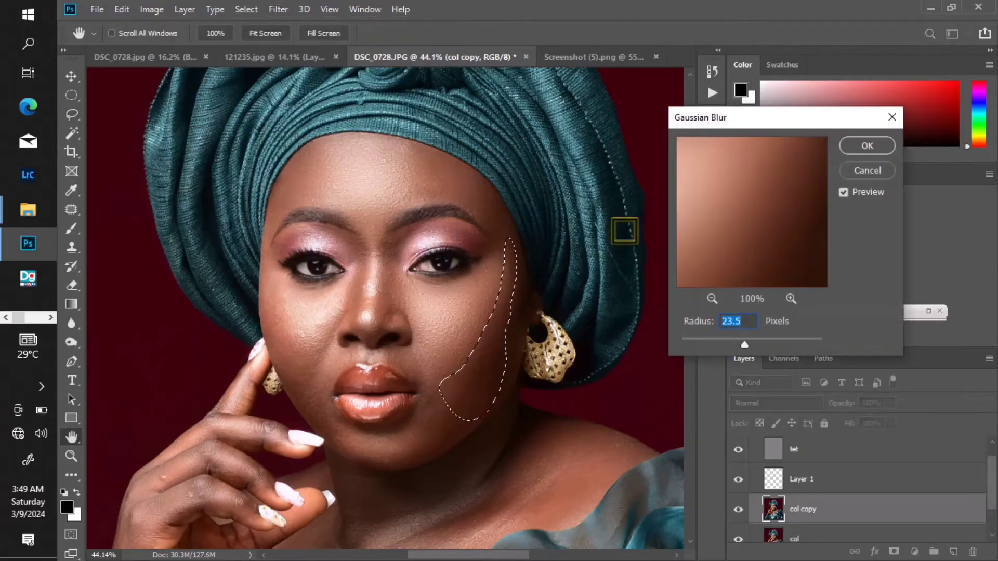
{"action": "key", "text": "Return"}
{"action": "key", "text": "ctrl+d"}
{"action": "scroll", "coordinate": [528, 312], "scroll_direction": "down", "scroll_amount": 2}
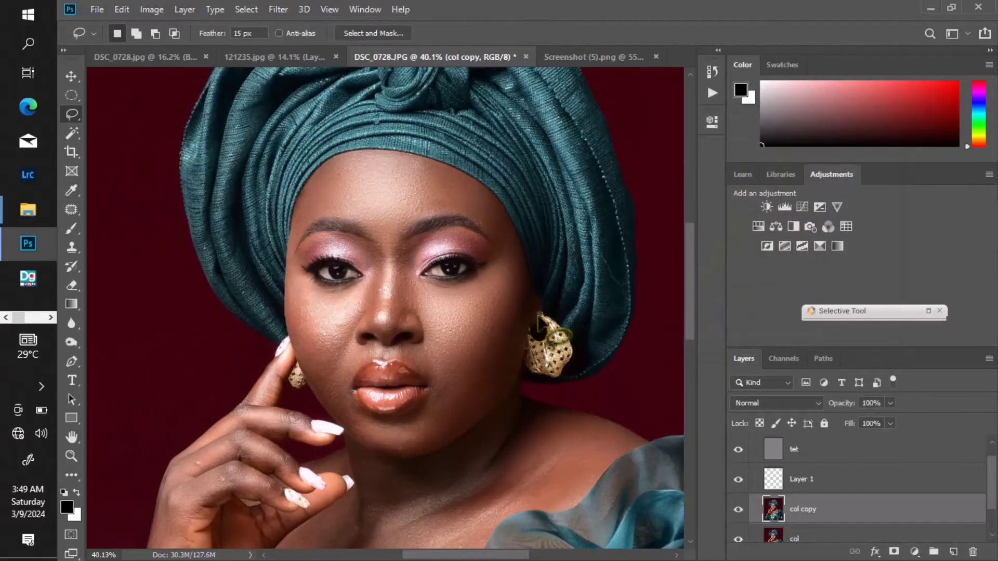
{"action": "scroll", "coordinate": [512, 330], "scroll_direction": "up", "scroll_amount": 2}
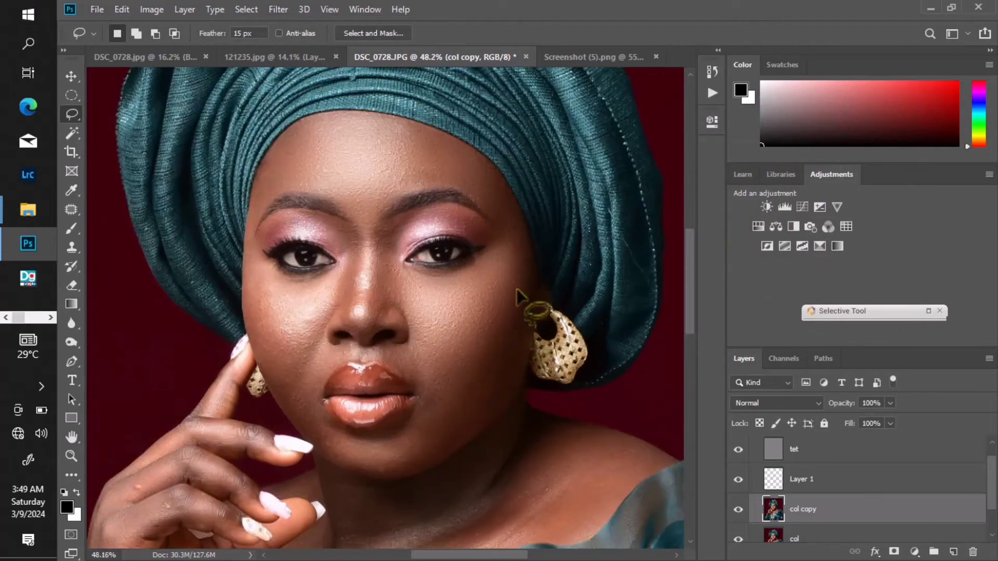
{"action": "scroll", "coordinate": [519, 315], "scroll_direction": "down", "scroll_amount": 2}
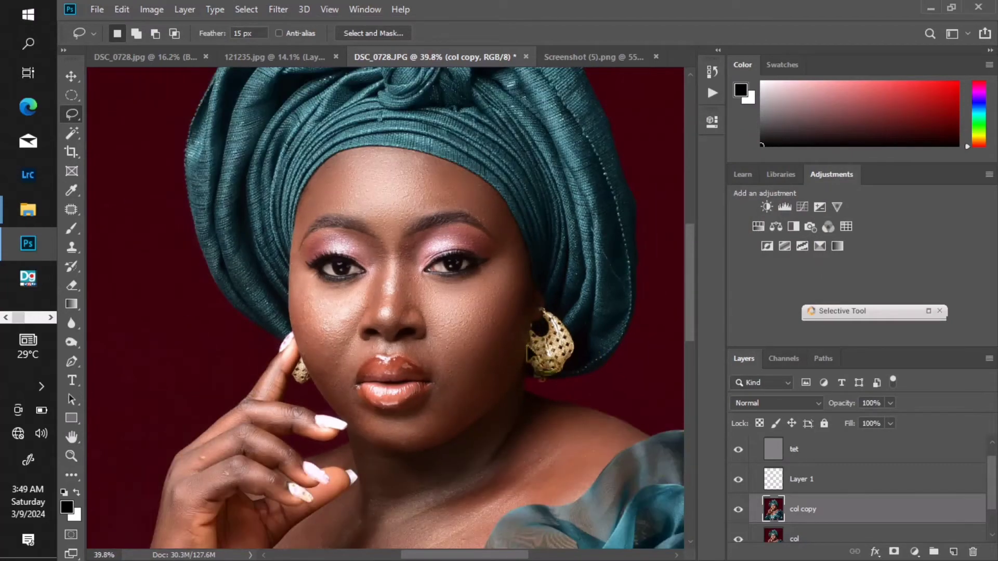
{"action": "left_click_drag", "start_coordinate": [307, 293], "coordinate": [329, 294]}
{"action": "scroll", "coordinate": [351, 283], "scroll_direction": "up", "scroll_amount": 2}
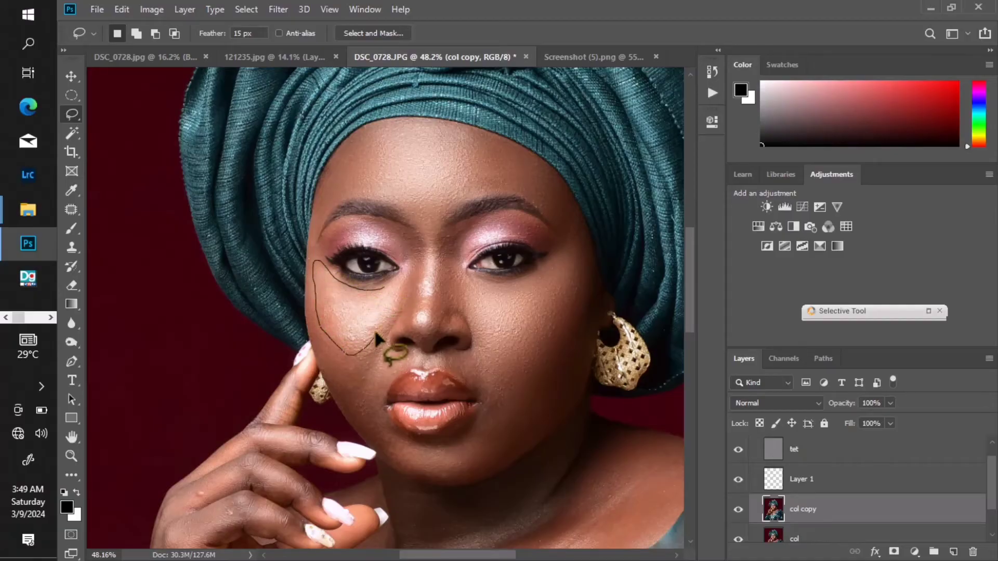
{"action": "left_click_drag", "start_coordinate": [401, 284], "coordinate": [401, 286]}
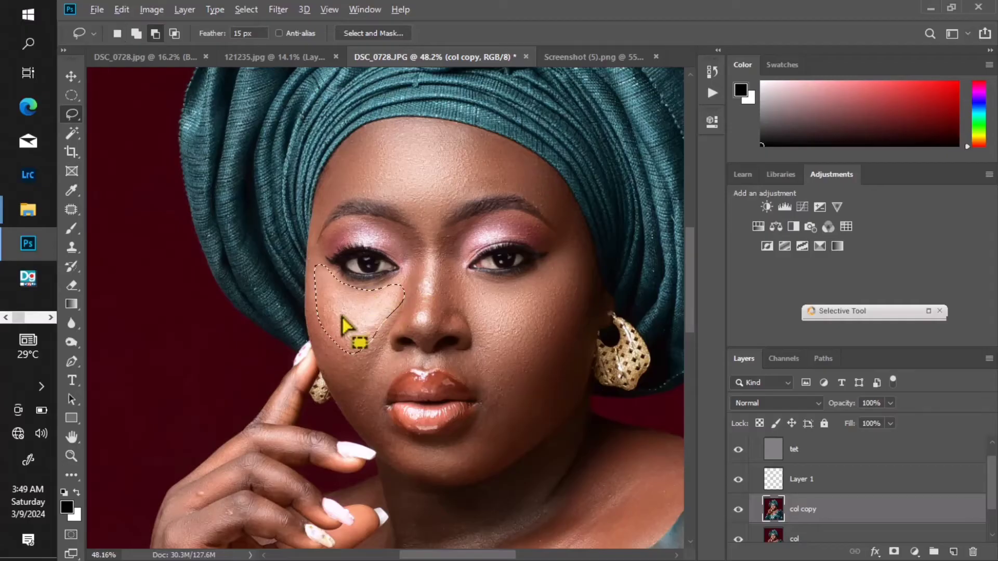
{"action": "scroll", "coordinate": [380, 323], "scroll_direction": "down", "scroll_amount": 3}
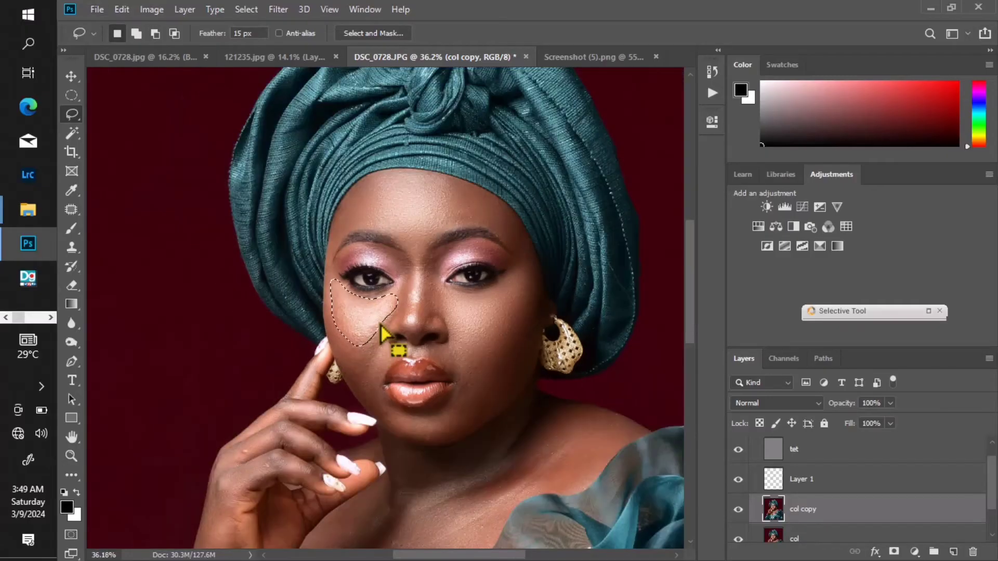
{"action": "scroll", "coordinate": [379, 322], "scroll_direction": "up", "scroll_amount": 2}
{"action": "key", "text": "ctrl+d"}
{"action": "left_click_drag", "start_coordinate": [394, 286], "coordinate": [340, 283]}
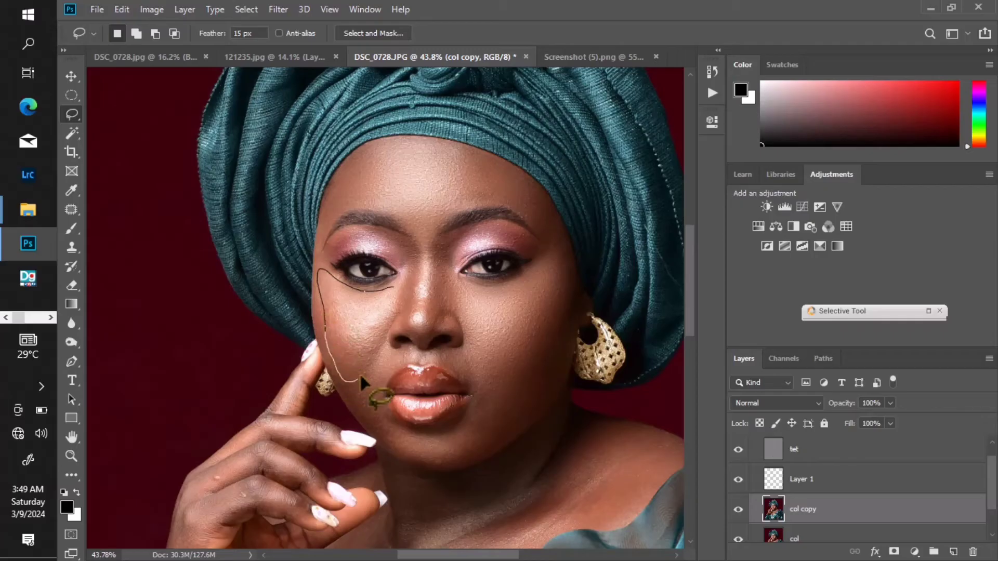
{"action": "mouse_move", "coordinate": [385, 326]}
{"action": "left_mouse_down"}
{"action": "mouse_move", "coordinate": [446, 295]}
{"action": "mouse_move", "coordinate": [349, 282]}
{"action": "mouse_move", "coordinate": [326, 291]}
{"action": "left_mouse_up"}
{"action": "scroll", "coordinate": [447, 301], "scroll_direction": "down", "scroll_amount": 2}
- Lasso the left-hand cheek from below the eye down beside the nostril, keeping inside the outer face edge
{"action": "scroll", "coordinate": [407, 306], "scroll_direction": "up", "scroll_amount": 3}
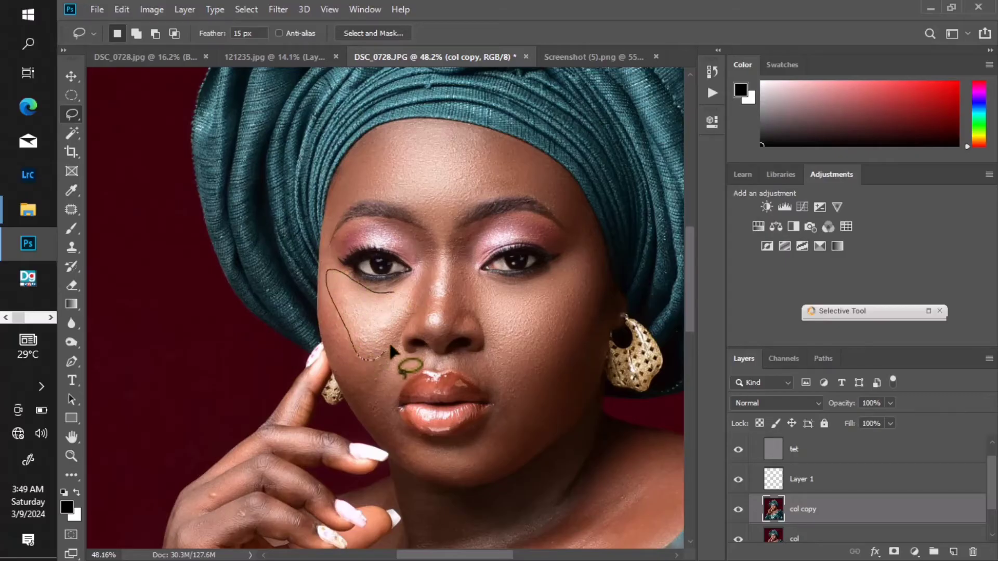
{"action": "mouse_move", "coordinate": [410, 283]}
{"action": "left_mouse_down"}
{"action": "mouse_move", "coordinate": [356, 284]}
{"action": "mouse_move", "coordinate": [390, 285]}
{"action": "left_mouse_up"}
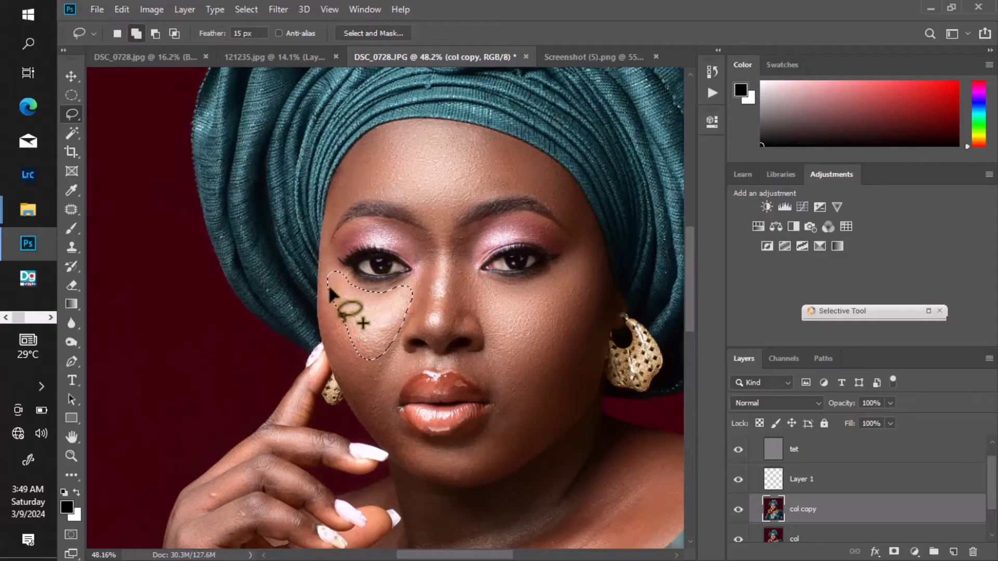
{"action": "left_click_drag", "start_coordinate": [337, 314], "coordinate": [353, 337]}
{"action": "mouse_move", "coordinate": [322, 268]}
{"action": "left_mouse_down"}
{"action": "mouse_move", "coordinate": [330, 303]}
{"action": "mouse_move", "coordinate": [311, 296]}
{"action": "left_mouse_up"}
- Apply a Gaussian Blur with a 23.5 px radius to the selected left-hand cheek and clear the selection
{"action": "left_click", "coordinate": [278, 10]}
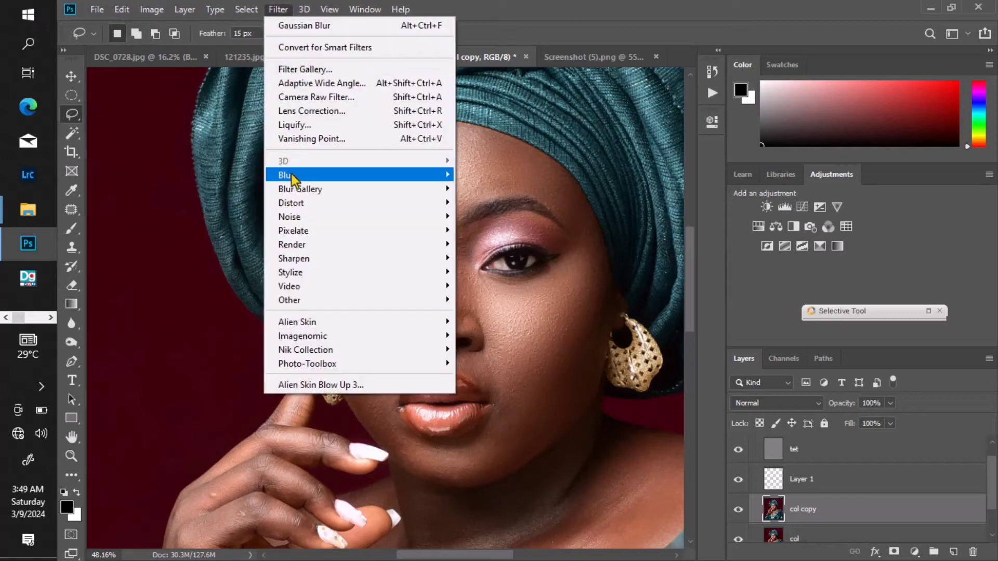
{"action": "mouse_move", "coordinate": [291, 174]}
{"action": "left_click", "coordinate": [493, 229]}
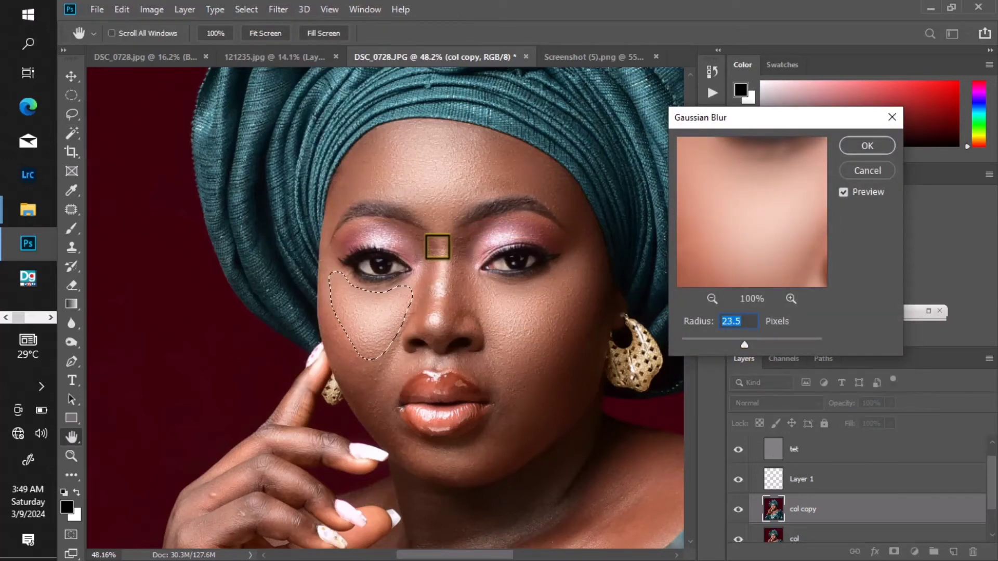
{"action": "key", "text": "Return"}
{"action": "key", "text": "ctrl+d"}
{"action": "scroll", "coordinate": [429, 241], "scroll_direction": "down", "scroll_amount": 6}
{"action": "scroll", "coordinate": [403, 308], "scroll_direction": "up", "scroll_amount": 3}
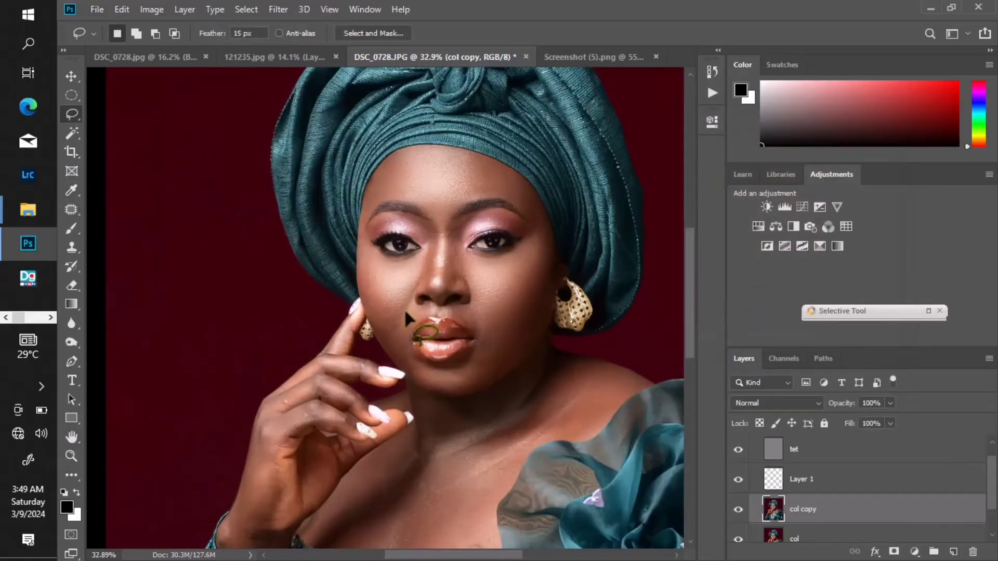
{"action": "scroll", "coordinate": [397, 296], "scroll_direction": "up", "scroll_amount": 2}
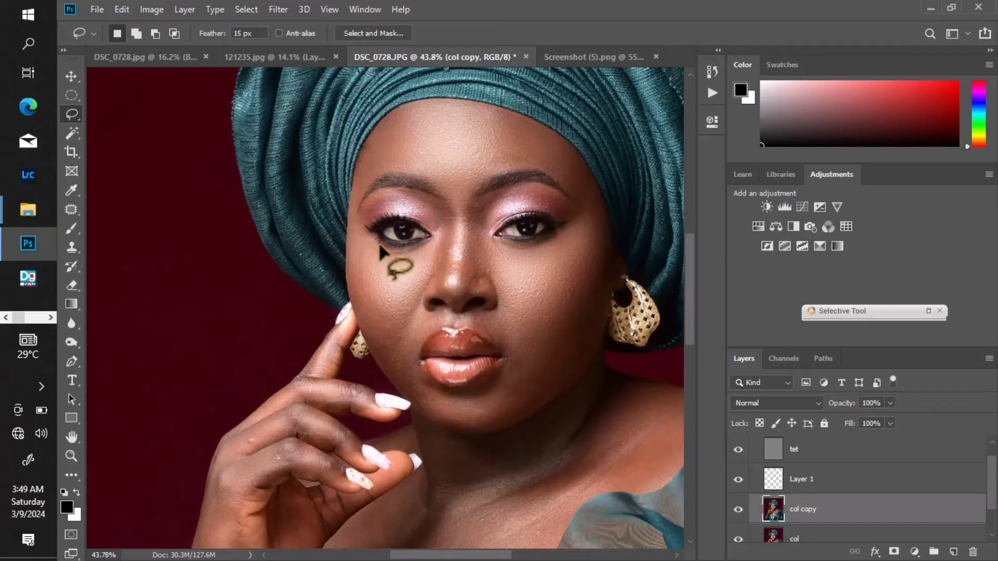
- Set the lasso feather to 8 px and lasso the narrow strip along the outer edge of the left-hand cheek
{"action": "scroll", "coordinate": [378, 266], "scroll_direction": "down", "scroll_amount": 1}
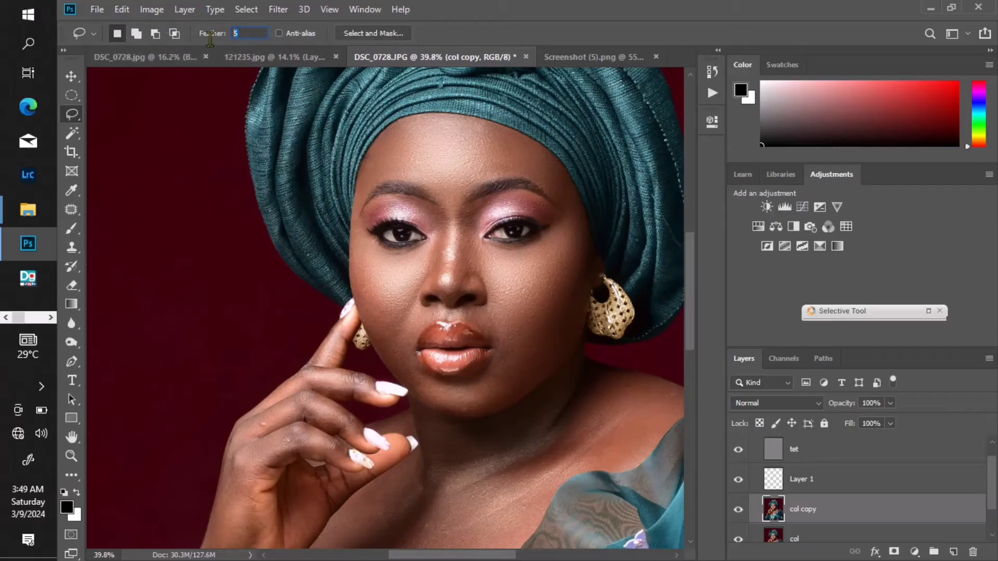
{"action": "key", "text": "Return"}
{"action": "scroll", "coordinate": [378, 297], "scroll_direction": "up", "scroll_amount": 2}
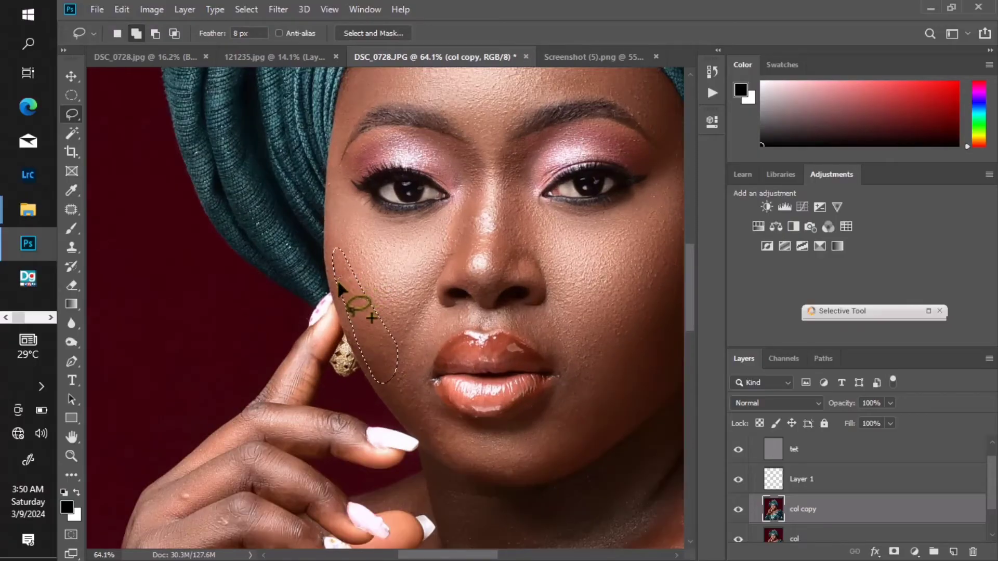
{"action": "mouse_move", "coordinate": [338, 281]}
{"action": "left_mouse_down"}
{"action": "mouse_move", "coordinate": [358, 331]}
{"action": "mouse_move", "coordinate": [338, 288]}
{"action": "left_mouse_up"}
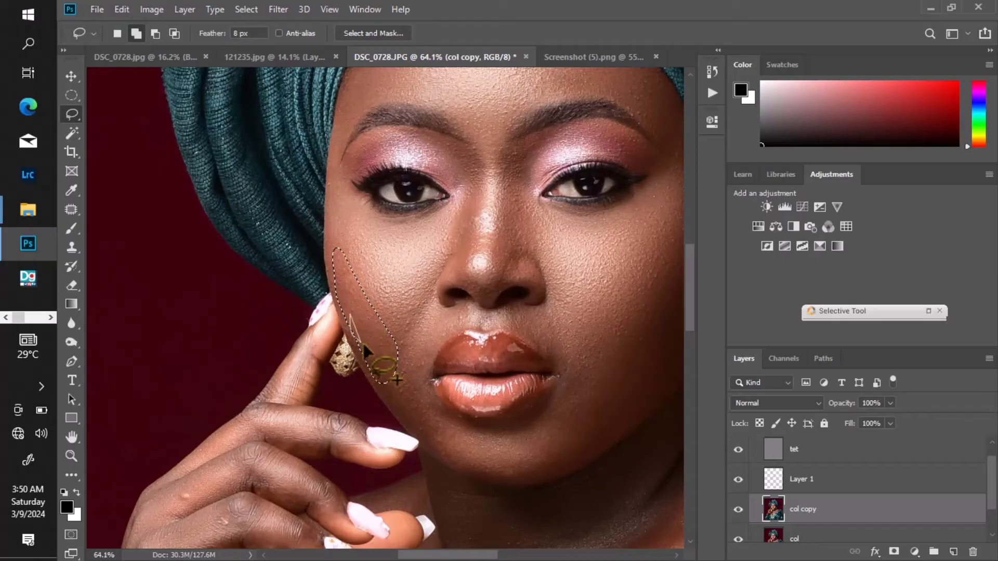
- Apply a Gaussian Blur with a 15 px radius to the selected outer strip of the left-hand cheek
{"action": "scroll", "coordinate": [362, 342], "scroll_direction": "down", "scroll_amount": 4}
{"action": "left_click", "coordinate": [278, 9]}
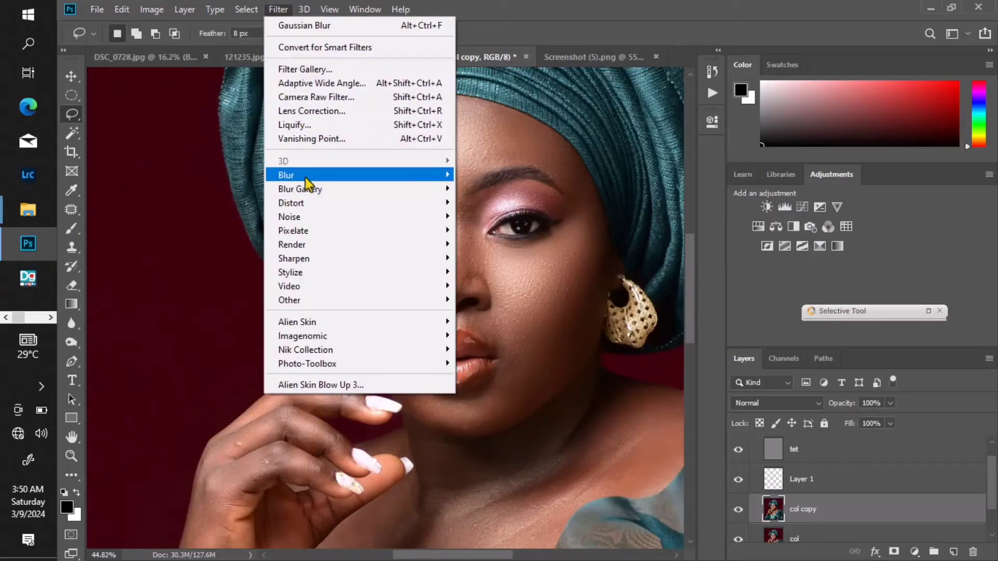
{"action": "mouse_move", "coordinate": [301, 175]}
{"action": "left_click", "coordinate": [494, 230]}
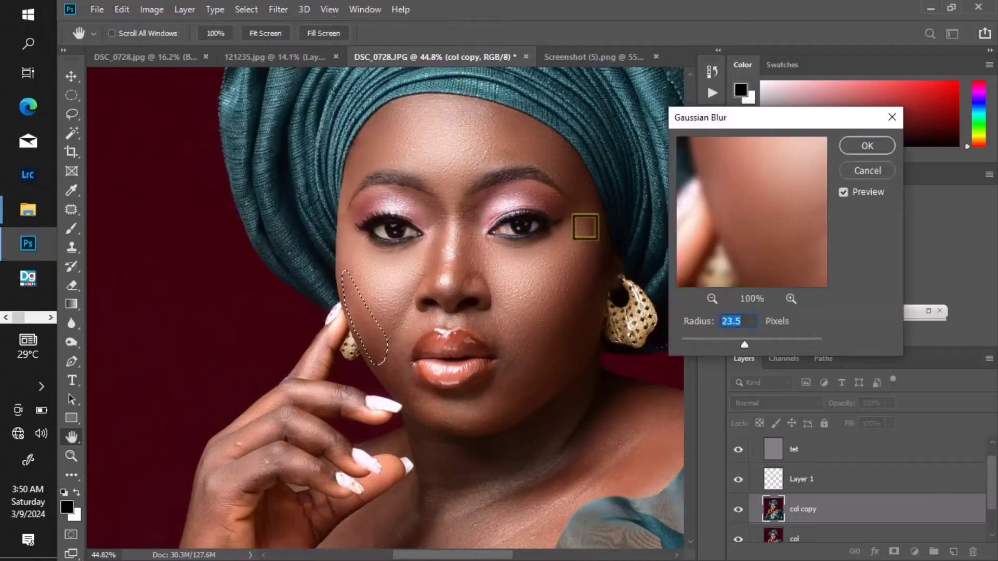
{"action": "type", "text": "15"}
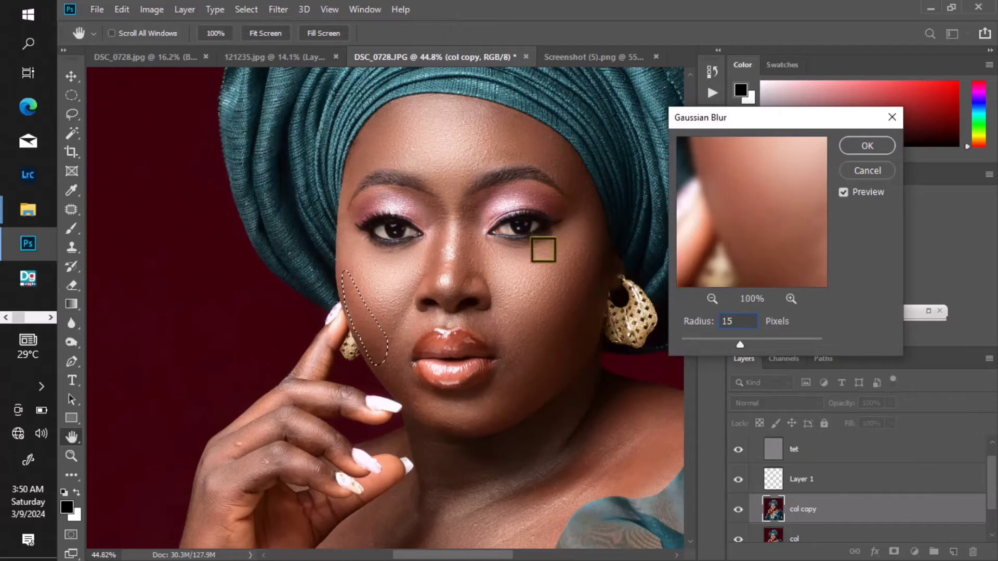
{"action": "key", "text": "Tab"}
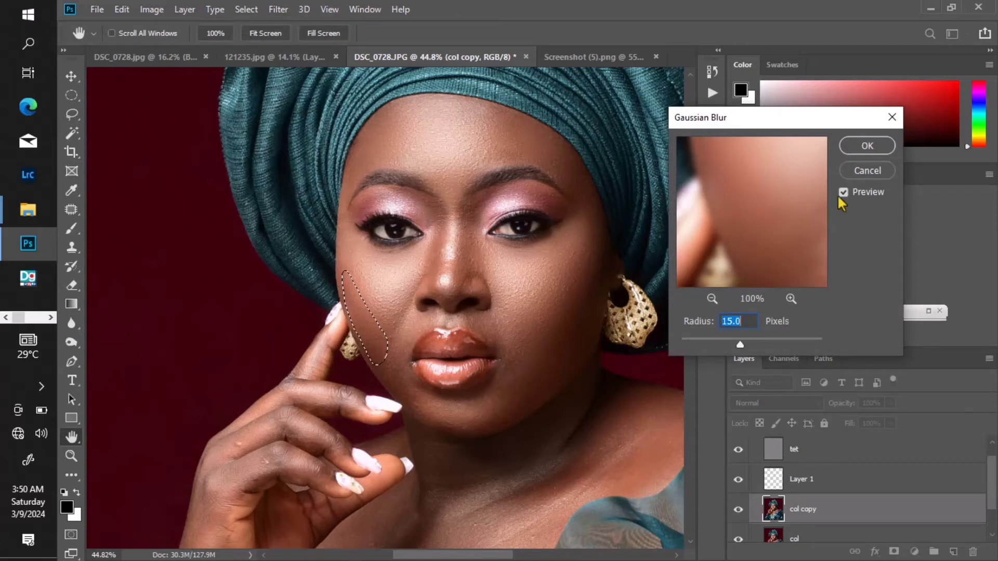
{"action": "left_click", "coordinate": [868, 148]}
- Apply a Gaussian Blur with a 14 px radius to the selected outer strip of the left-hand cheek and clear the selection
{"action": "scroll", "coordinate": [439, 316], "scroll_direction": "up", "scroll_amount": 2}
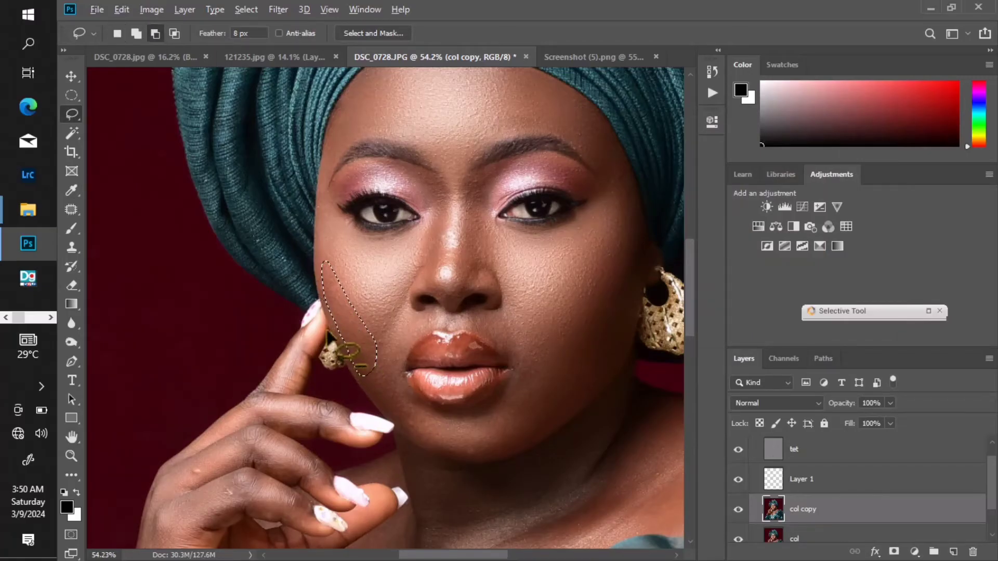
{"action": "scroll", "coordinate": [330, 333], "scroll_direction": "up", "scroll_amount": 5}
{"action": "scroll", "coordinate": [327, 332], "scroll_direction": "up", "scroll_amount": 2}
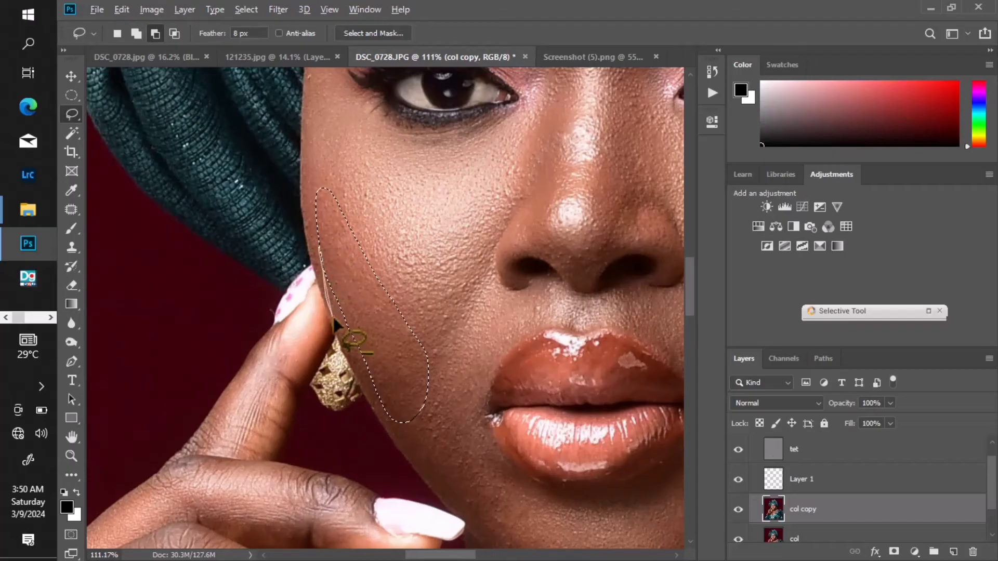
{"action": "scroll", "coordinate": [341, 349], "scroll_direction": "down", "scroll_amount": 6}
{"action": "scroll", "coordinate": [344, 360], "scroll_direction": "down", "scroll_amount": 1}
{"action": "left_click", "coordinate": [279, 9]}
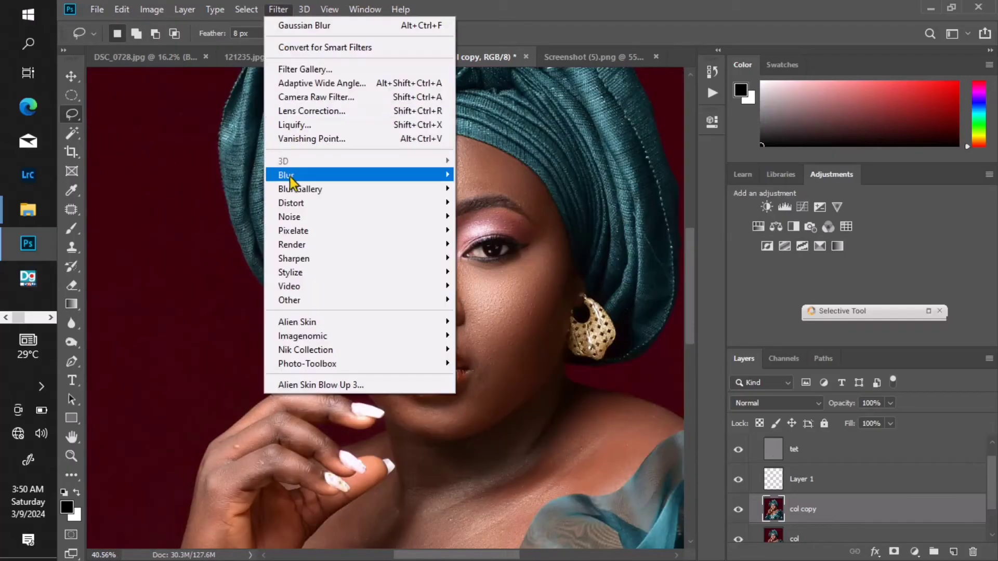
{"action": "mouse_move", "coordinate": [292, 176]}
{"action": "left_click", "coordinate": [476, 230]}
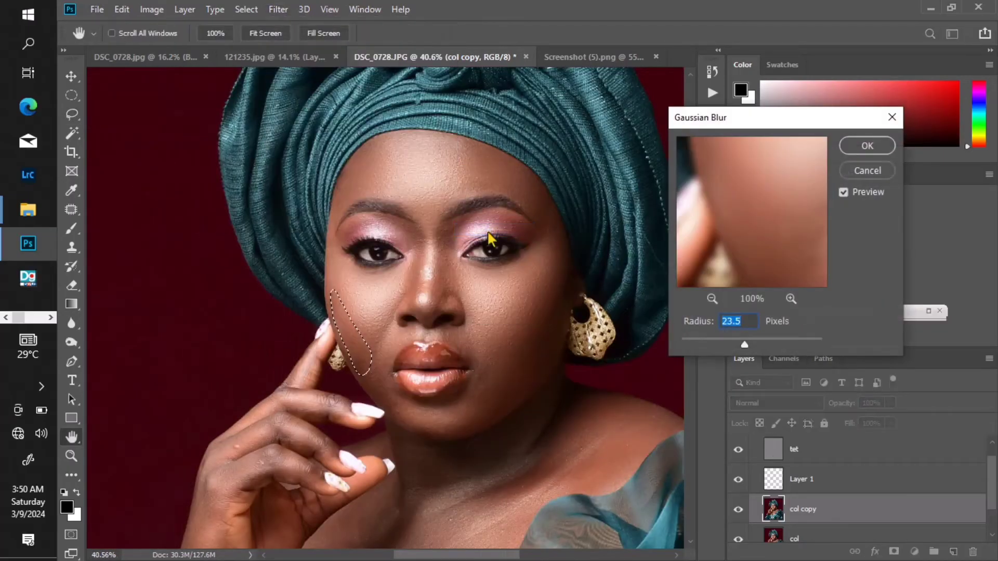
{"action": "type", "text": "14"}
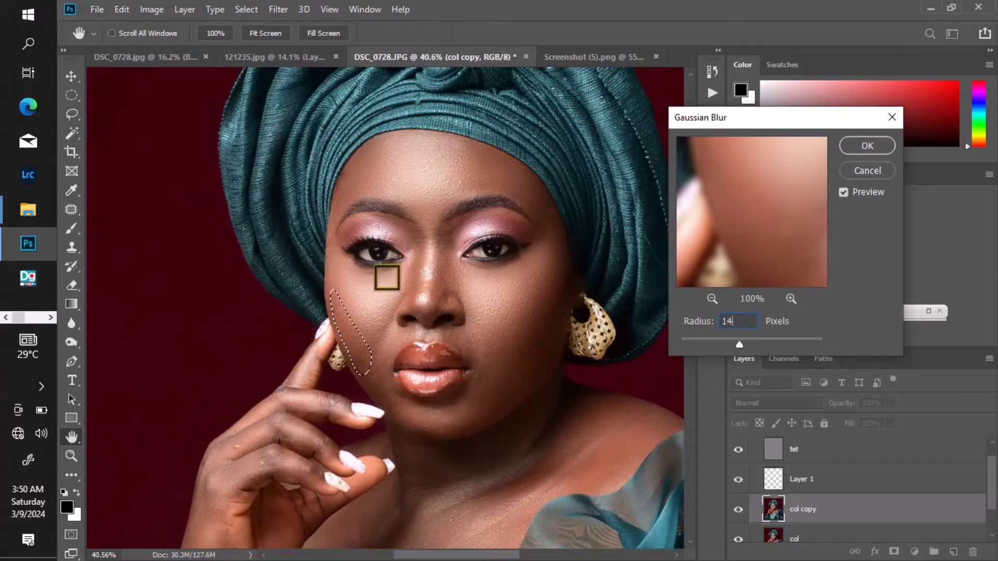
{"action": "key", "text": "Return"}
{"action": "key", "text": "ctrl+d"}
- Lasso two small patches along the left-hand temple, one below the outer eye corner and one beside the eyebrow tail
{"action": "scroll", "coordinate": [367, 294], "scroll_direction": "down", "scroll_amount": 1}
{"action": "scroll", "coordinate": [338, 264], "scroll_direction": "up", "scroll_amount": 2}
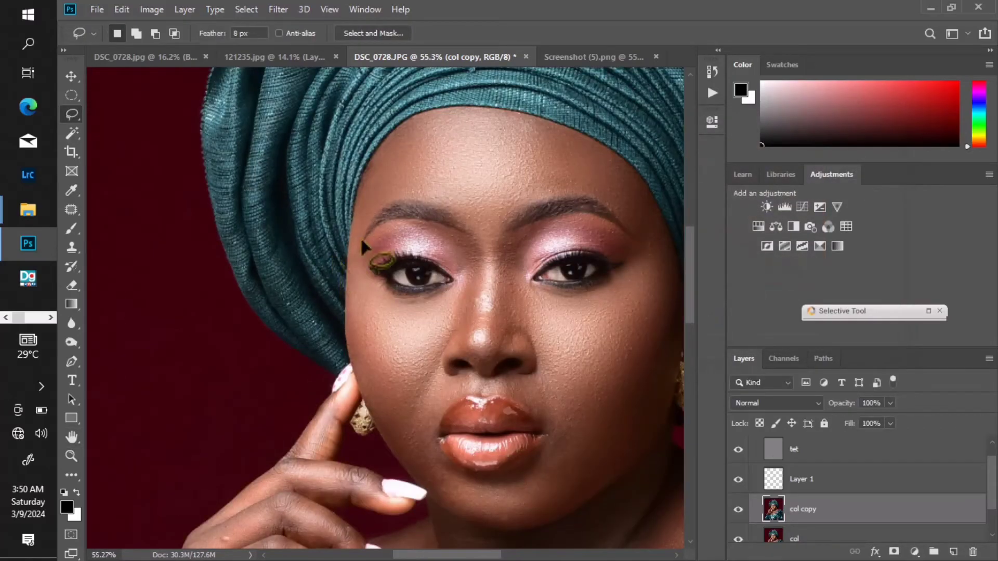
{"action": "scroll", "coordinate": [362, 211], "scroll_direction": "up", "scroll_amount": 1}
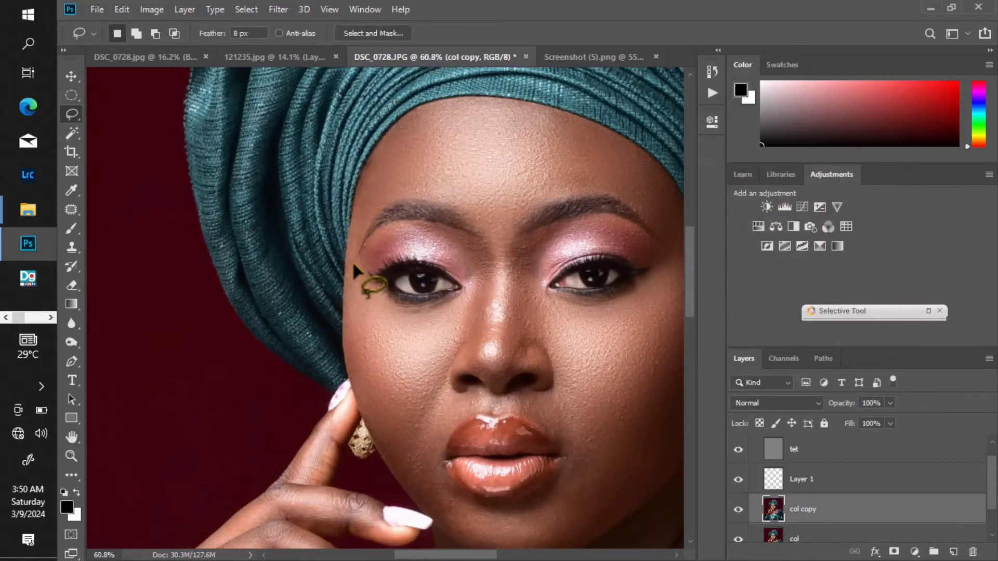
{"action": "left_click_drag", "start_coordinate": [350, 275], "coordinate": [356, 311]}
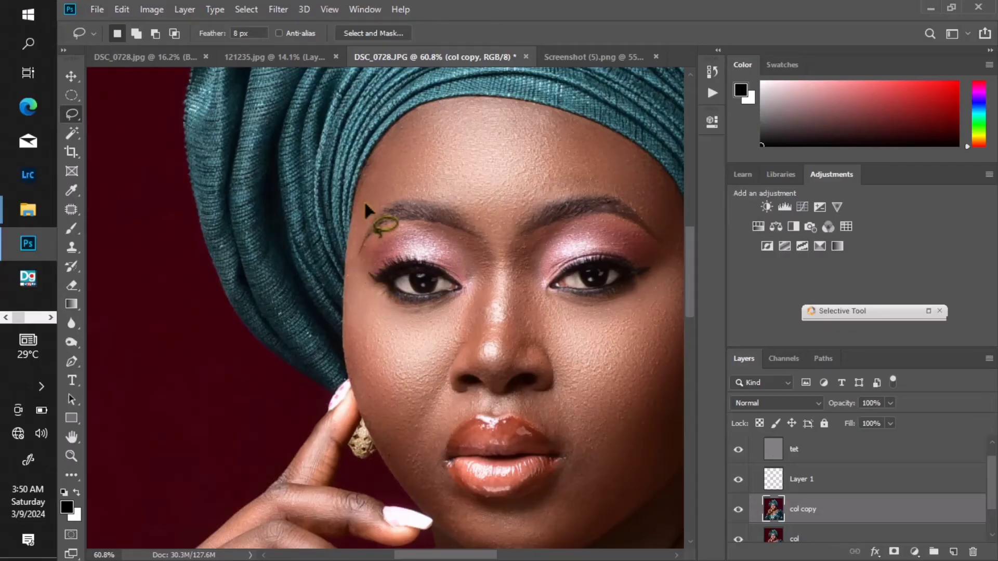
{"action": "mouse_move", "coordinate": [367, 203]}
{"action": "left_mouse_down"}
{"action": "mouse_move", "coordinate": [360, 231]}
{"action": "mouse_move", "coordinate": [359, 201]}
{"action": "left_mouse_up"}
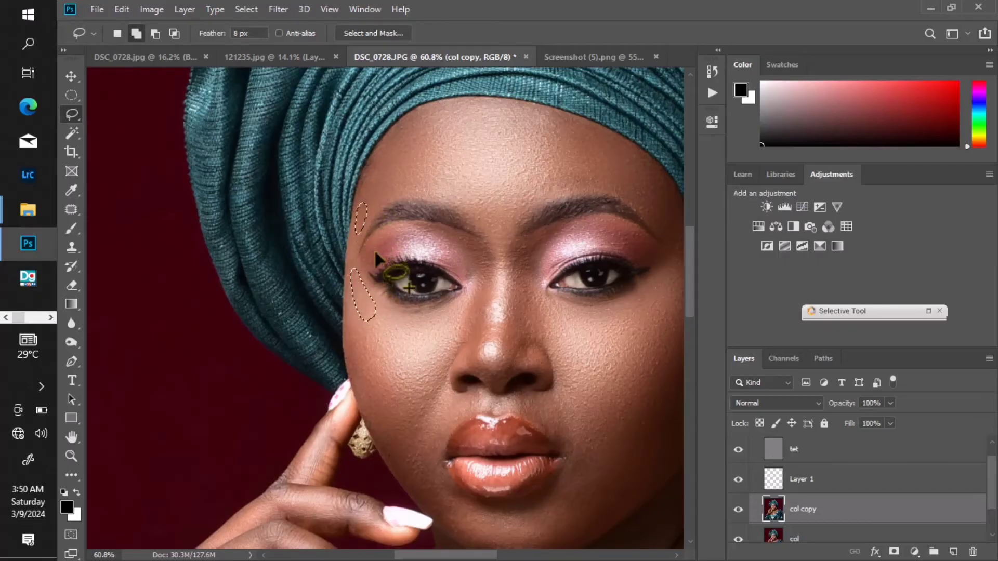
- Apply a Gaussian Blur with an 8 px radius to the two temple patches and clear the selection
{"action": "left_click", "coordinate": [278, 9]}
{"action": "mouse_move", "coordinate": [301, 174]}
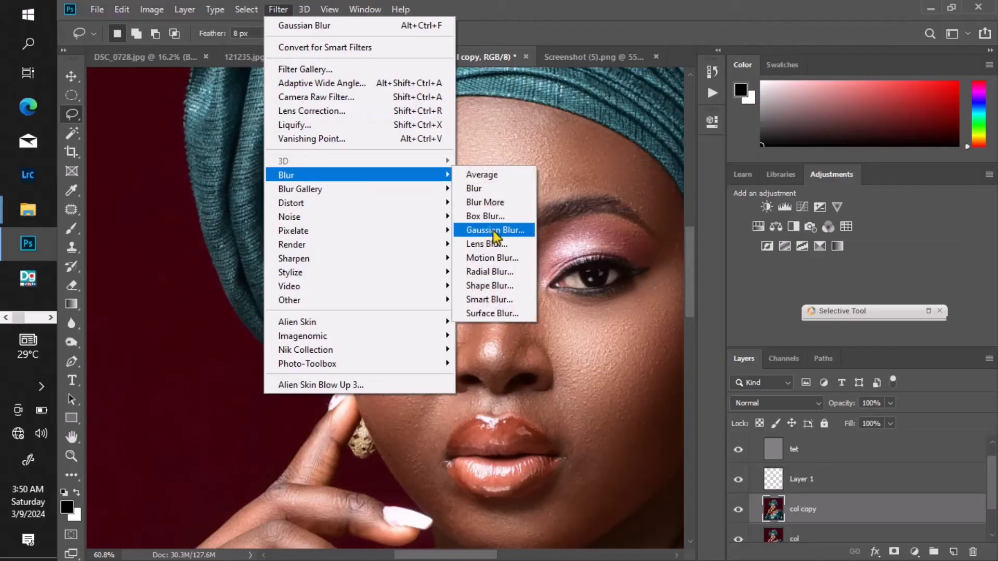
{"action": "left_click", "coordinate": [492, 230]}
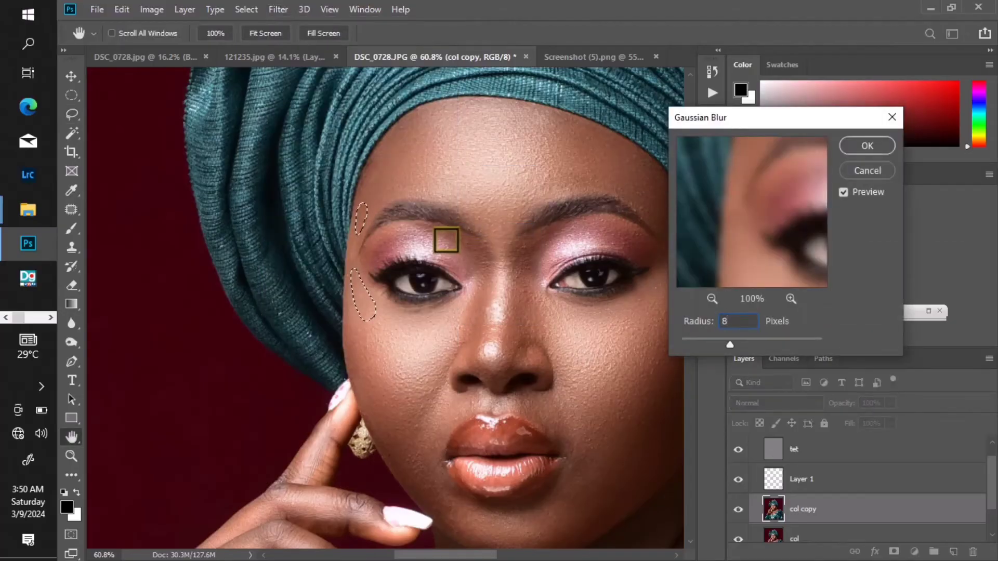
{"action": "key", "text": "Return"}
{"action": "key", "text": "ctrl+d"}
- Lasso the skin on both sides above the upper lip, from each nostril down to the mouth corner, as one selection
{"action": "scroll", "coordinate": [444, 247], "scroll_direction": "down", "scroll_amount": 8}
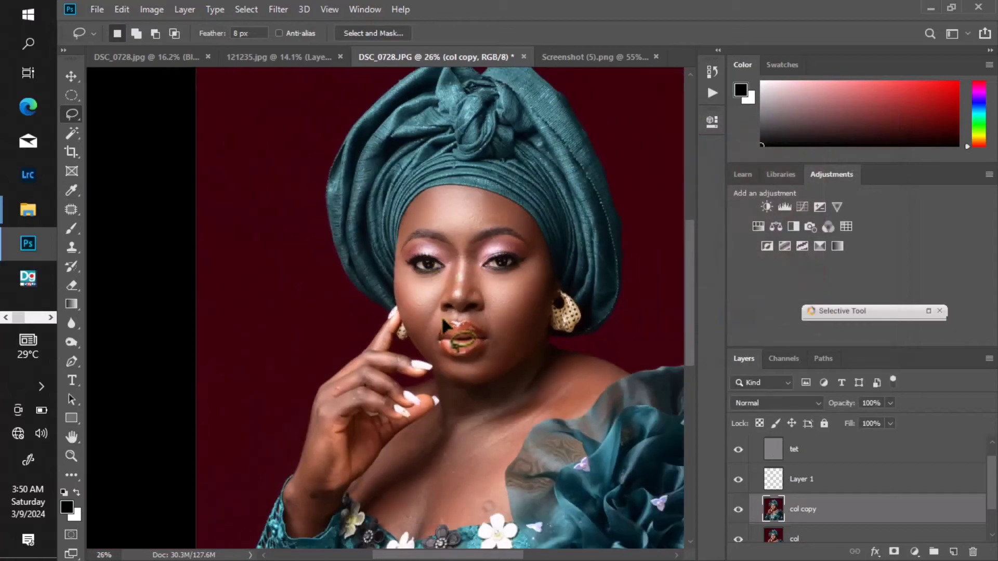
{"action": "scroll", "coordinate": [441, 326], "scroll_direction": "up", "scroll_amount": 3}
{"action": "scroll", "coordinate": [441, 325], "scroll_direction": "up", "scroll_amount": 5}
{"action": "scroll", "coordinate": [440, 322], "scroll_direction": "down", "scroll_amount": 2}
{"action": "scroll", "coordinate": [445, 312], "scroll_direction": "up", "scroll_amount": 3}
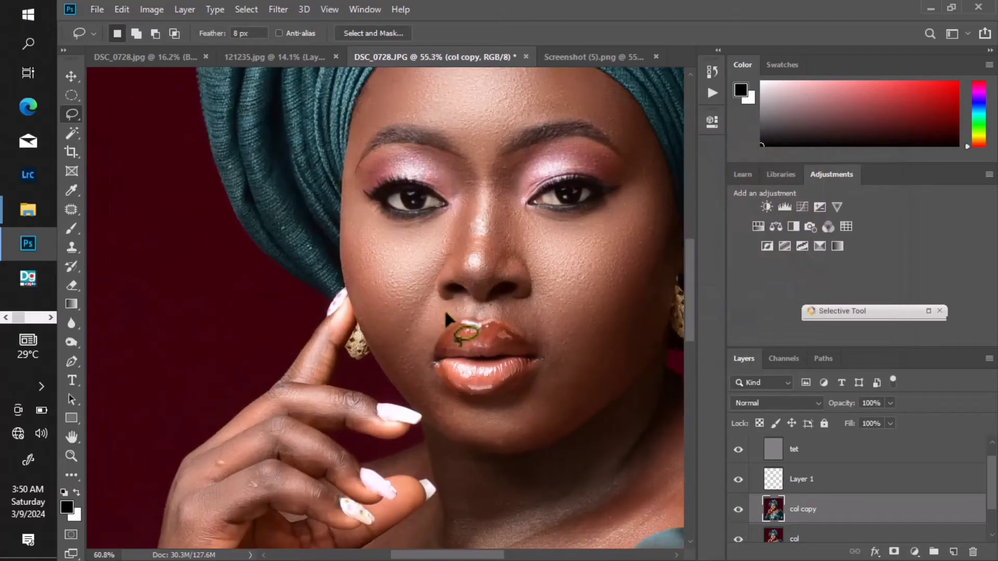
{"action": "left_click_drag", "start_coordinate": [453, 307], "coordinate": [450, 323]}
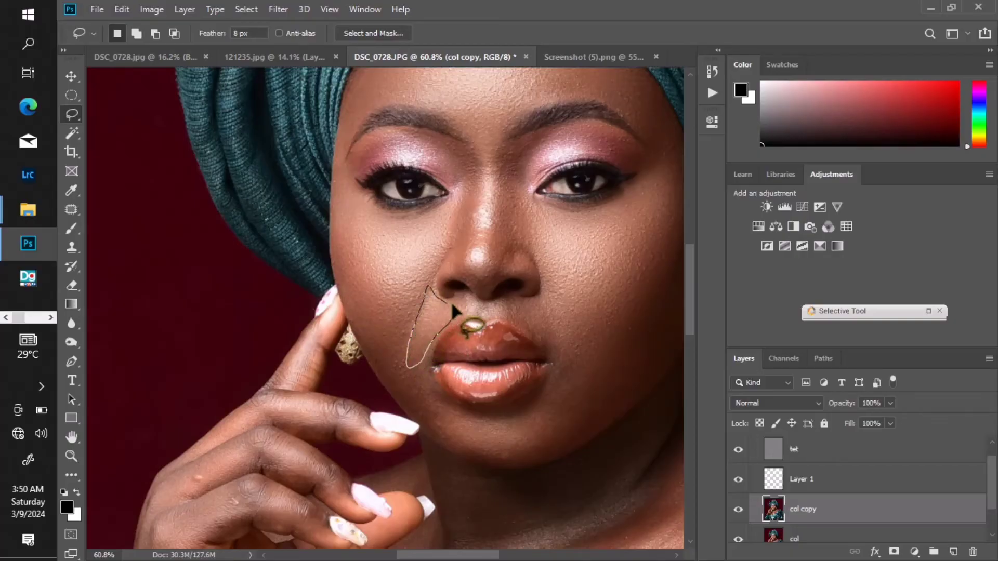
{"action": "left_click_drag", "start_coordinate": [451, 305], "coordinate": [453, 311]}
{"action": "left_click_drag", "start_coordinate": [559, 352], "coordinate": [528, 333]}
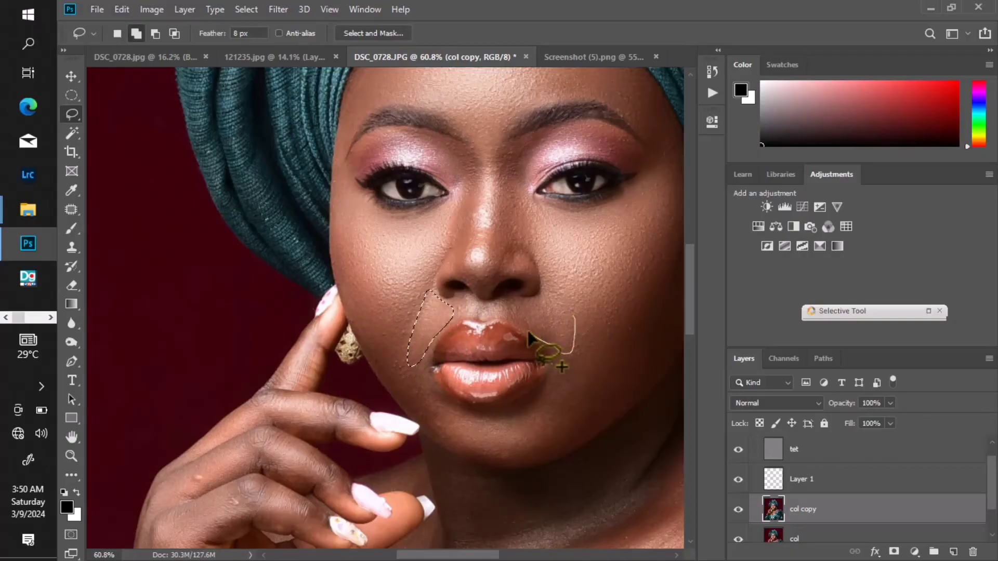
{"action": "left_click_drag", "start_coordinate": [544, 284], "coordinate": [545, 284]}
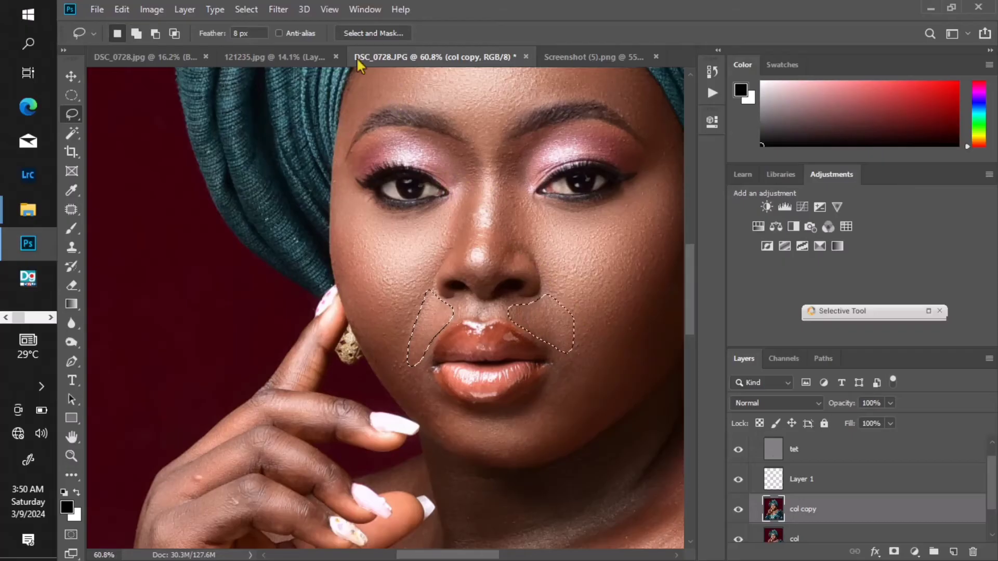
- Apply a Gaussian Blur with a 16.6 px radius to the selected areas beside the upper lip and clear the selection
{"action": "left_click", "coordinate": [278, 9]}
{"action": "mouse_move", "coordinate": [312, 176]}
{"action": "left_click", "coordinate": [485, 230]}
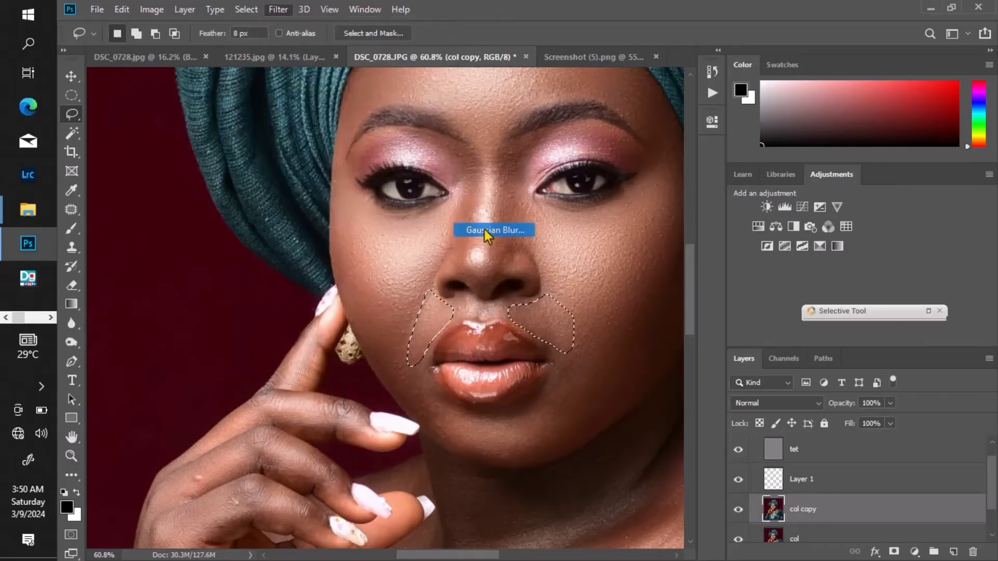
{"action": "type", "text": "1"}
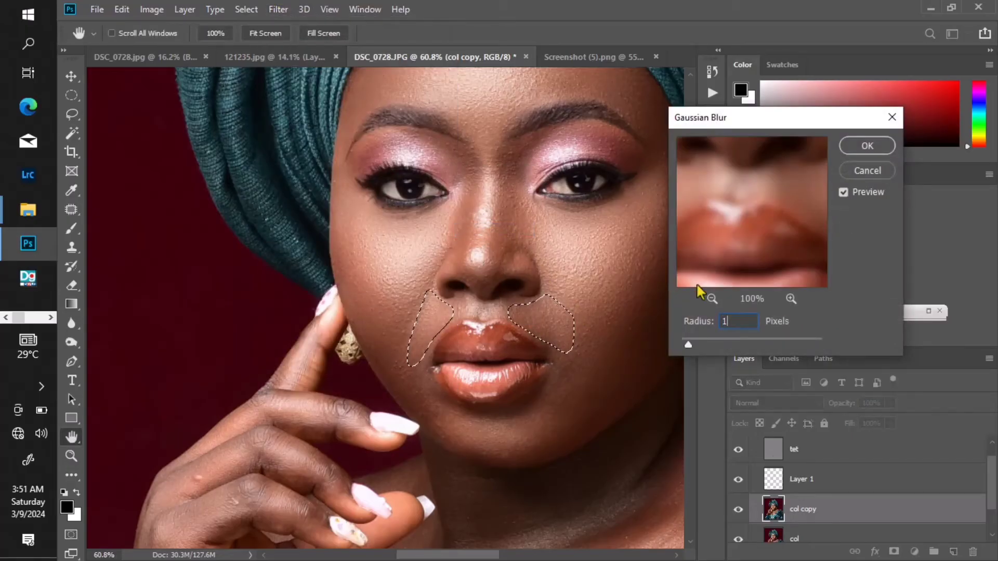
{"action": "type", "text": "5.3"}
{"action": "left_click_drag", "start_coordinate": [740, 342], "coordinate": [748, 339]}
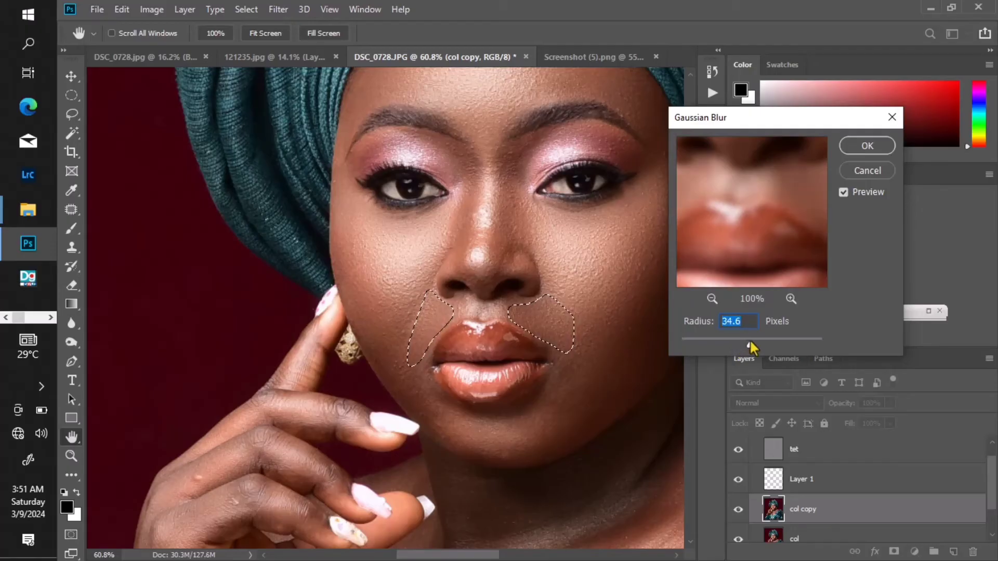
{"action": "left_click_drag", "start_coordinate": [750, 341], "coordinate": [744, 342]}
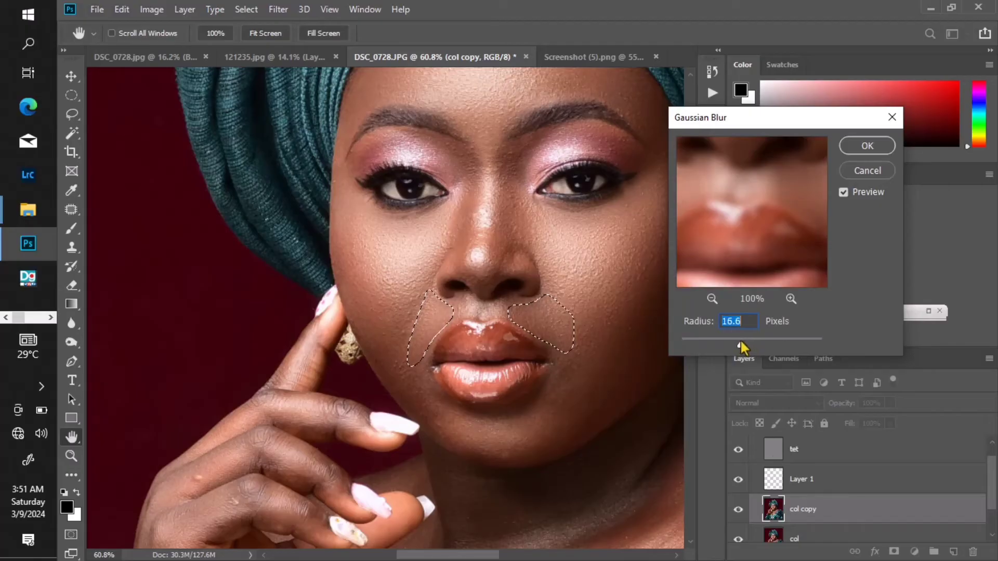
{"action": "key", "text": "Return"}
{"action": "key", "text": "ctrl+d"}
- Toggle the visibility of the col copy layer to compare the face before and after the smoothing
{"action": "scroll", "coordinate": [475, 331], "scroll_direction": "down", "scroll_amount": 4}
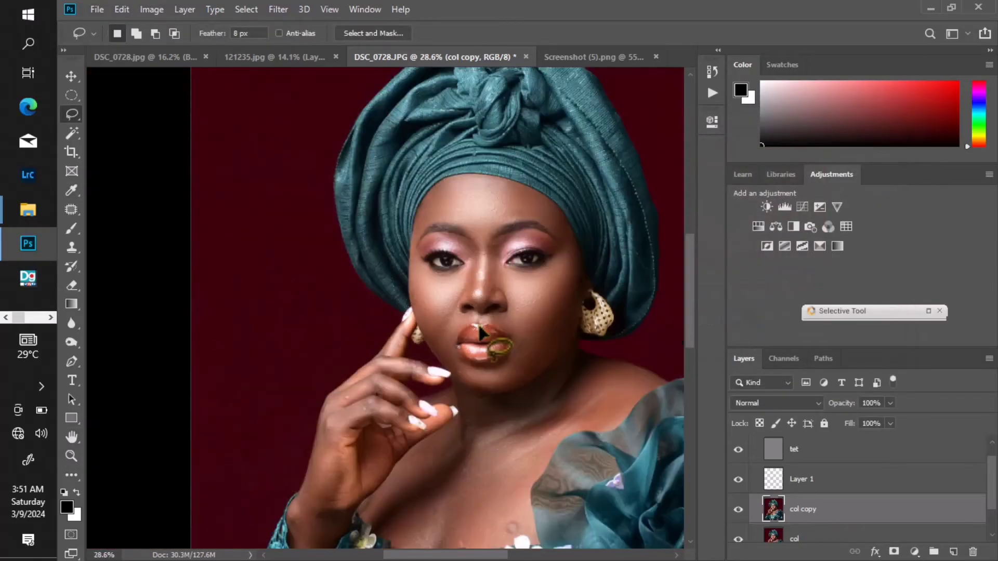
{"action": "scroll", "coordinate": [477, 346], "scroll_direction": "up", "scroll_amount": 1}
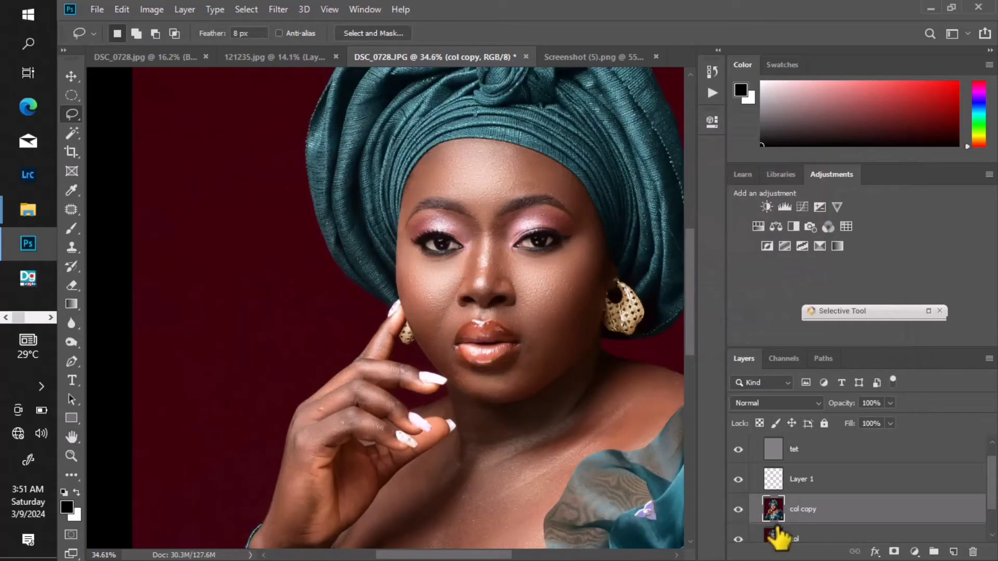
{"action": "left_click", "coordinate": [739, 509]}
- Lasso the chin below the lower lip, from one mouth corner around the jawline to the other
{"action": "scroll", "coordinate": [486, 348], "scroll_direction": "down", "scroll_amount": 2}
{"action": "scroll", "coordinate": [493, 359], "scroll_direction": "up", "scroll_amount": 4}
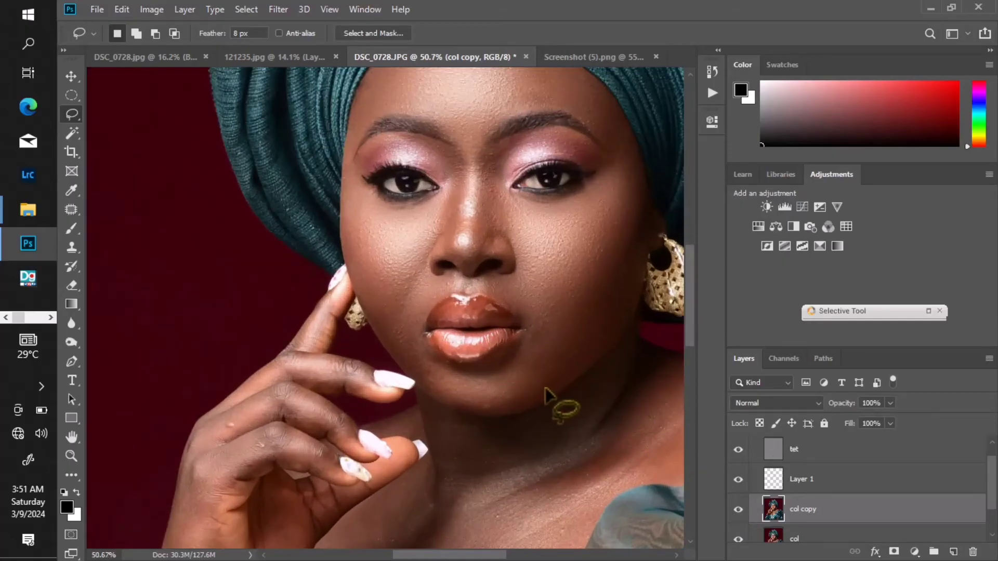
{"action": "mouse_move", "coordinate": [522, 397]}
{"action": "left_mouse_down"}
{"action": "mouse_move", "coordinate": [477, 405]}
{"action": "mouse_move", "coordinate": [437, 392]}
{"action": "mouse_move", "coordinate": [407, 363]}
{"action": "left_mouse_up"}
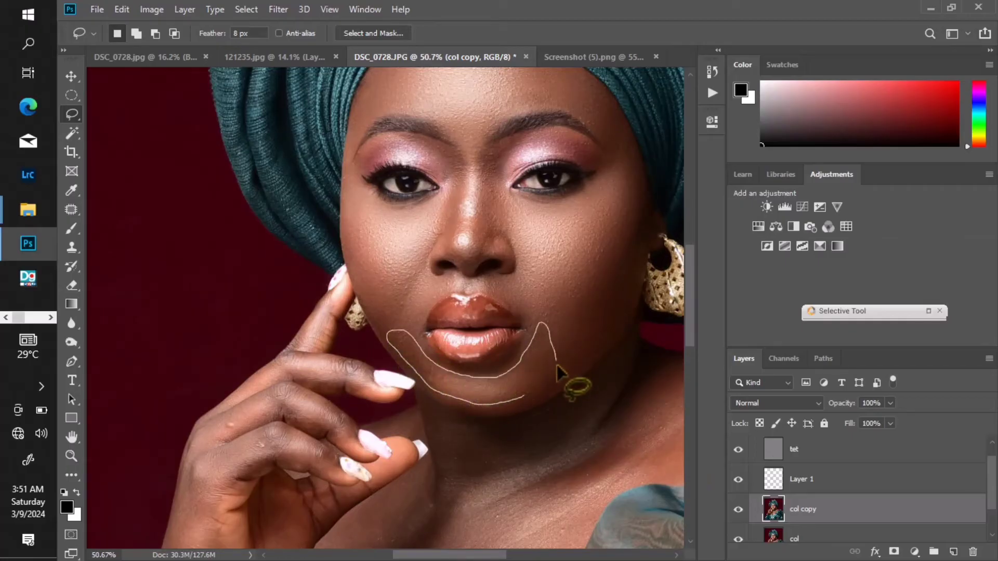
{"action": "left_click_drag", "start_coordinate": [556, 364], "coordinate": [543, 390]}
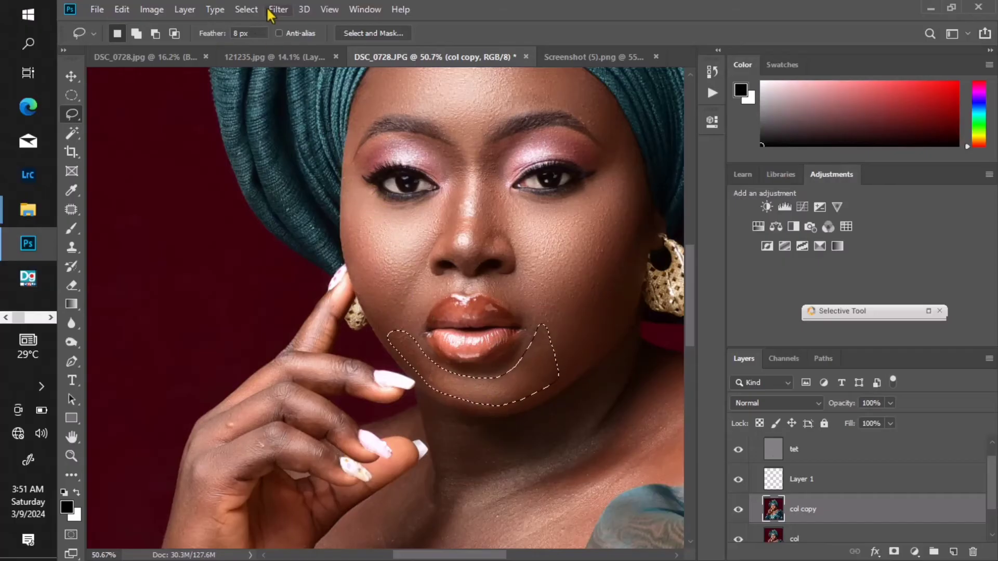
- Apply a Gaussian Blur with a 15 px radius to the selected chin area and clear the selection
{"action": "left_click", "coordinate": [271, 10]}
{"action": "mouse_move", "coordinate": [303, 172]}
{"action": "left_click", "coordinate": [516, 229]}
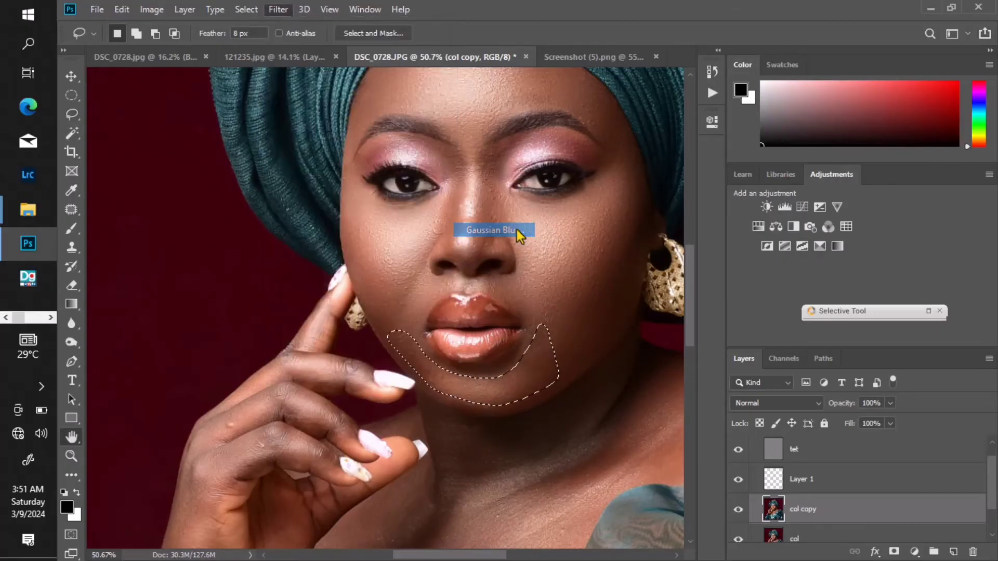
{"action": "type", "text": "15"}
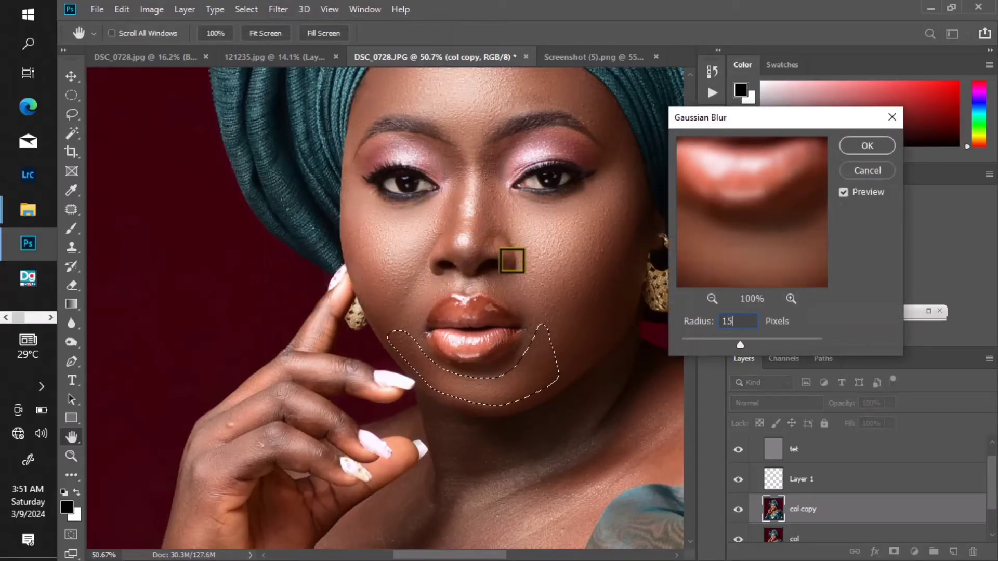
{"action": "key", "text": "Return"}
- Lasso the narrow shaded strips on both sides of the nose bridge as one selection, leaving out the central highlight
{"action": "scroll", "coordinate": [503, 307], "scroll_direction": "down", "scroll_amount": 3}
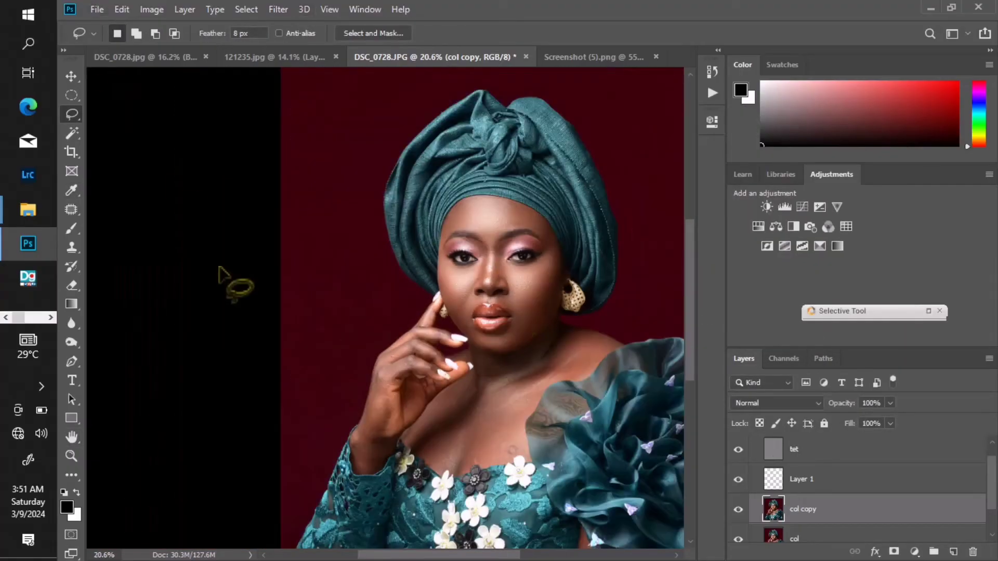
{"action": "scroll", "coordinate": [500, 310], "scroll_direction": "up", "scroll_amount": 3}
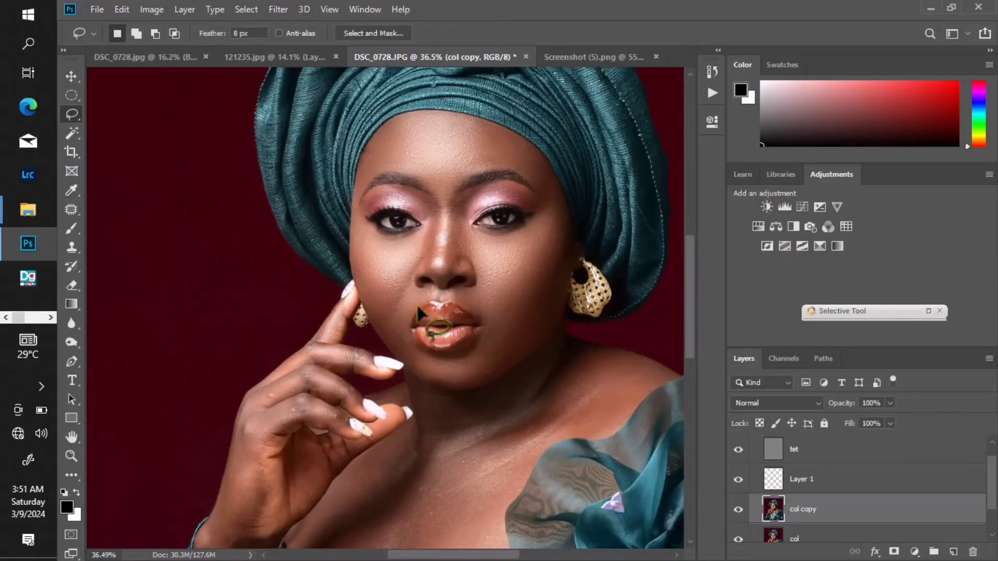
{"action": "left_click_drag", "start_coordinate": [418, 307], "coordinate": [415, 334]}
{"action": "scroll", "coordinate": [414, 336], "scroll_direction": "down", "scroll_amount": 3}
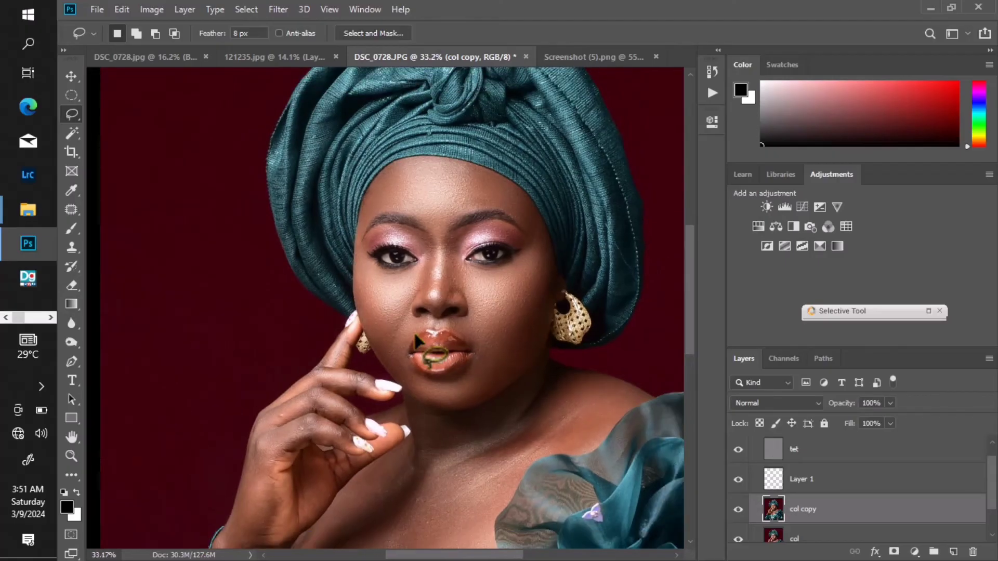
{"action": "scroll", "coordinate": [438, 276], "scroll_direction": "up", "scroll_amount": 4}
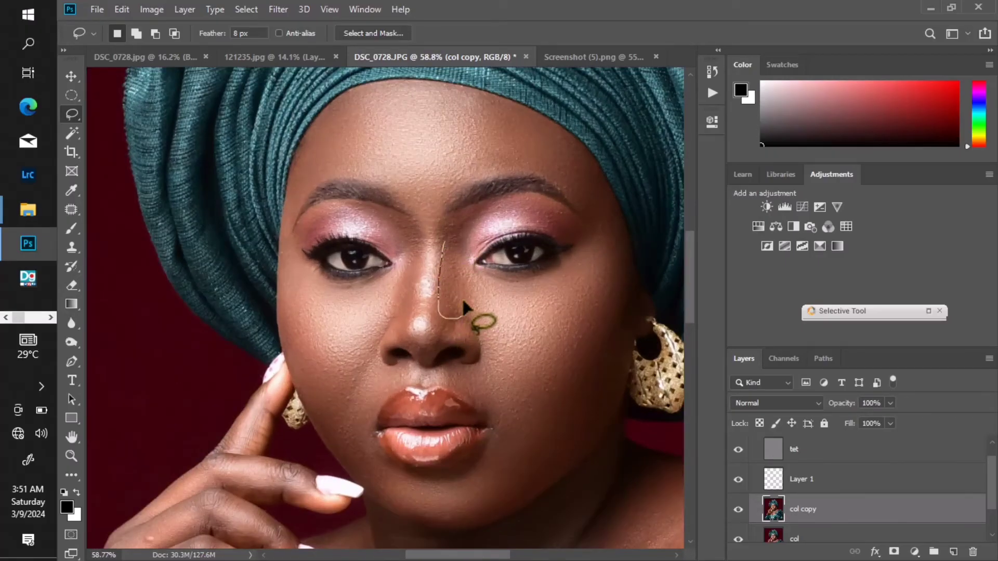
{"action": "mouse_move", "coordinate": [401, 247]}
{"action": "left_mouse_down"}
{"action": "mouse_move", "coordinate": [396, 315]}
{"action": "mouse_move", "coordinate": [410, 295]}
{"action": "mouse_move", "coordinate": [414, 240]}
{"action": "left_mouse_up"}
- Apply a Gaussian Blur with a 10 px radius to the strips beside the nose bridge and clear the selection
{"action": "left_click", "coordinate": [278, 9]}
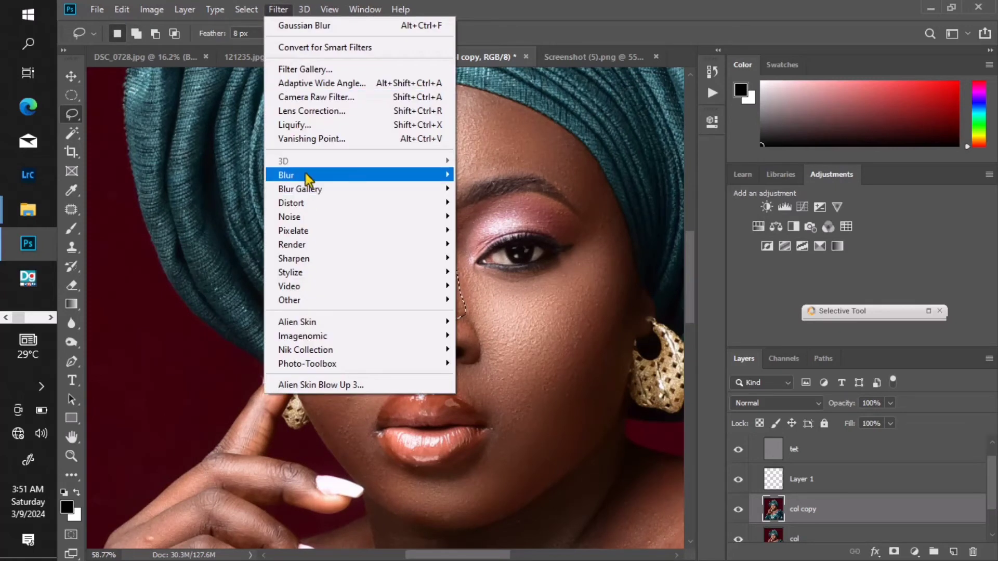
{"action": "mouse_move", "coordinate": [306, 175]}
{"action": "left_click", "coordinate": [493, 230]}
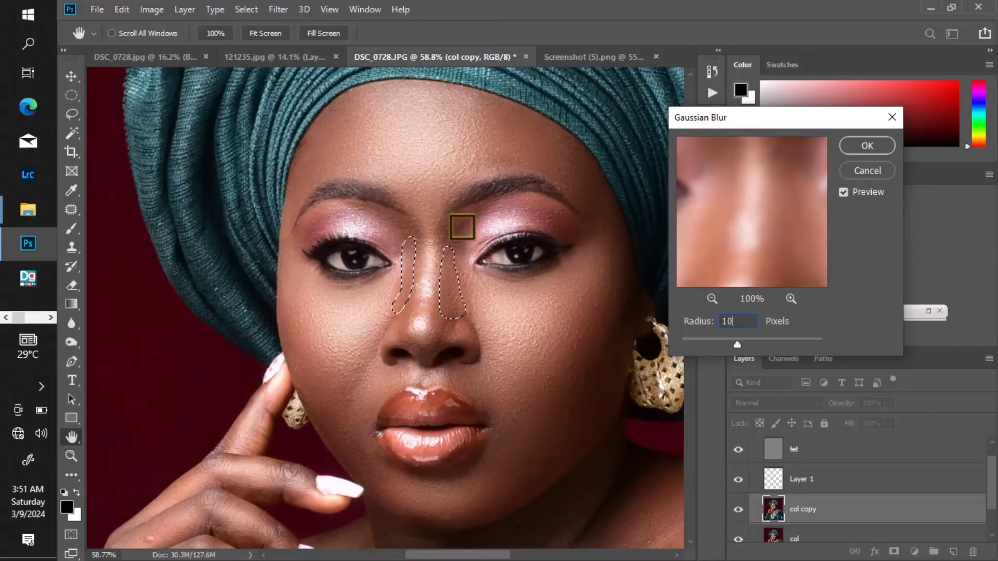
{"action": "key", "text": "Return"}
{"action": "key", "text": "ctrl+d"}
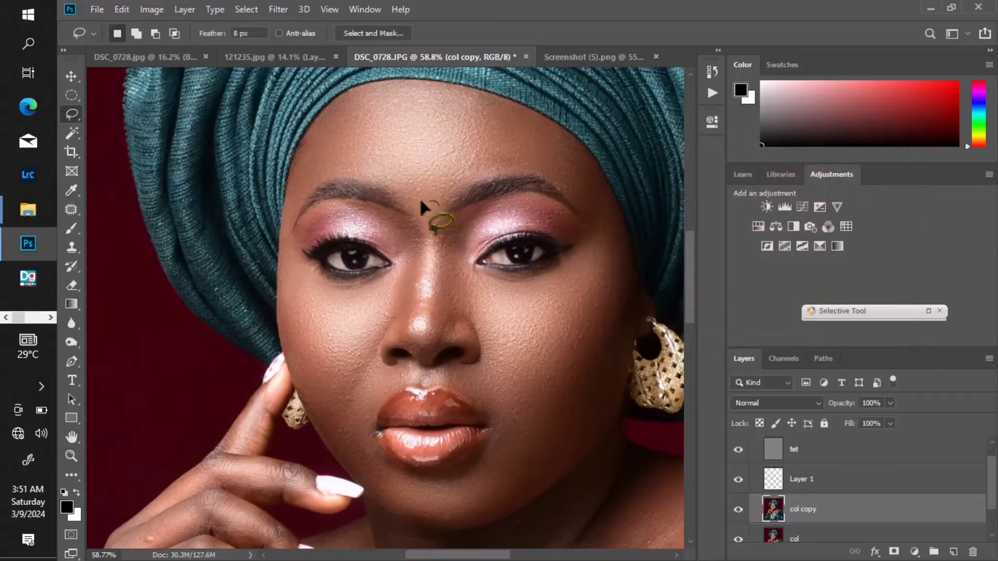
- Lasso the central nose highlight from between the brows to the nose tip and apply a 10 px Gaussian Blur to it
{"action": "mouse_move", "coordinate": [421, 204]}
{"action": "left_mouse_down"}
{"action": "mouse_move", "coordinate": [412, 289]}
{"action": "mouse_move", "coordinate": [421, 333]}
{"action": "mouse_move", "coordinate": [435, 298]}
{"action": "left_mouse_up"}
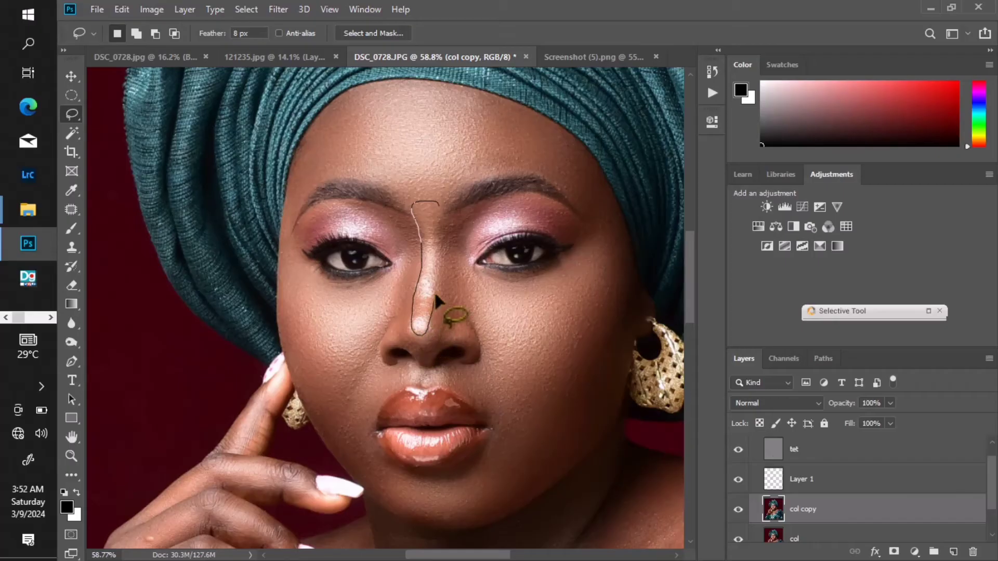
{"action": "left_click_drag", "start_coordinate": [439, 244], "coordinate": [437, 204]}
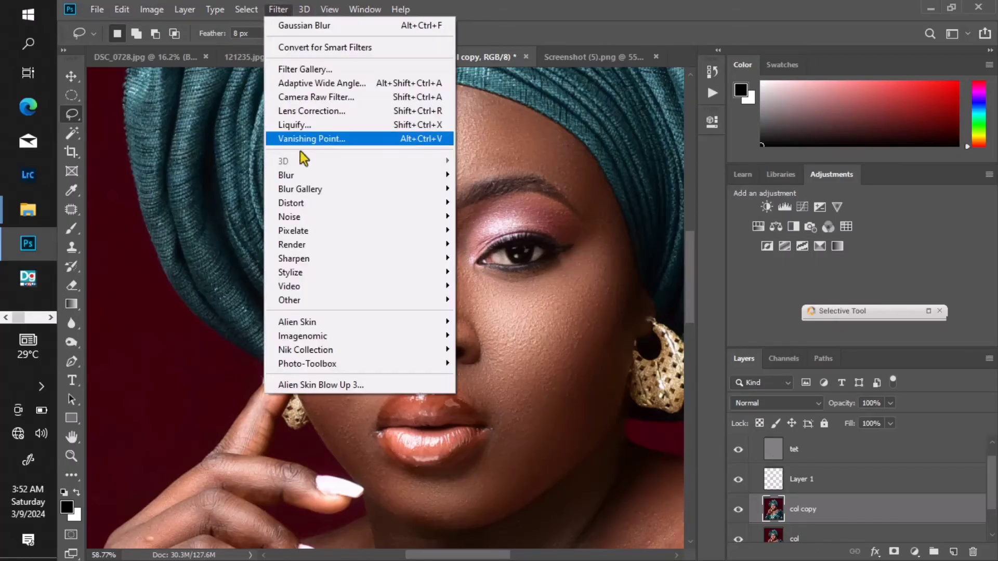
{"action": "left_click", "coordinate": [278, 9]}
{"action": "mouse_move", "coordinate": [311, 179]}
{"action": "left_click", "coordinate": [524, 232]}
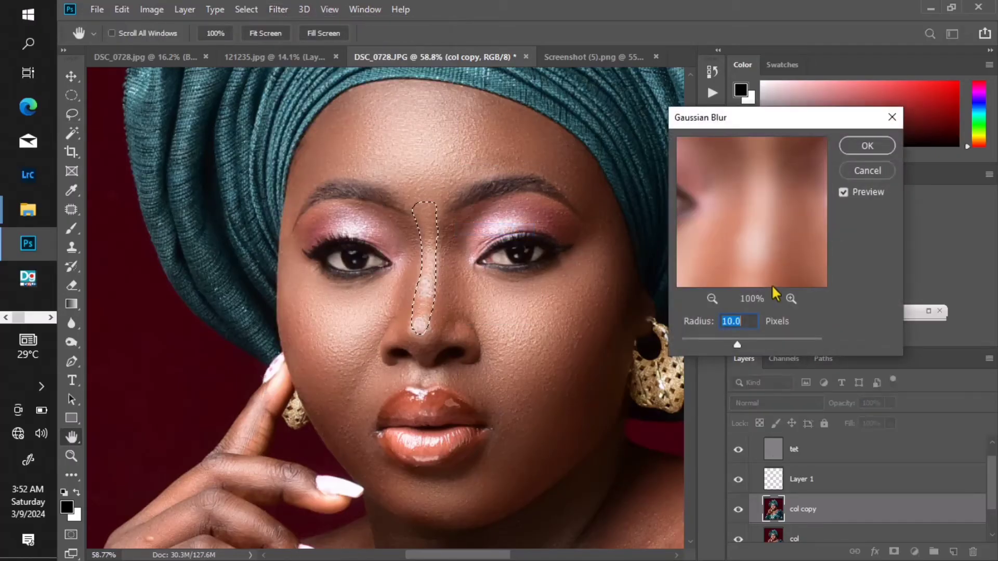
{"action": "left_click", "coordinate": [842, 194]}
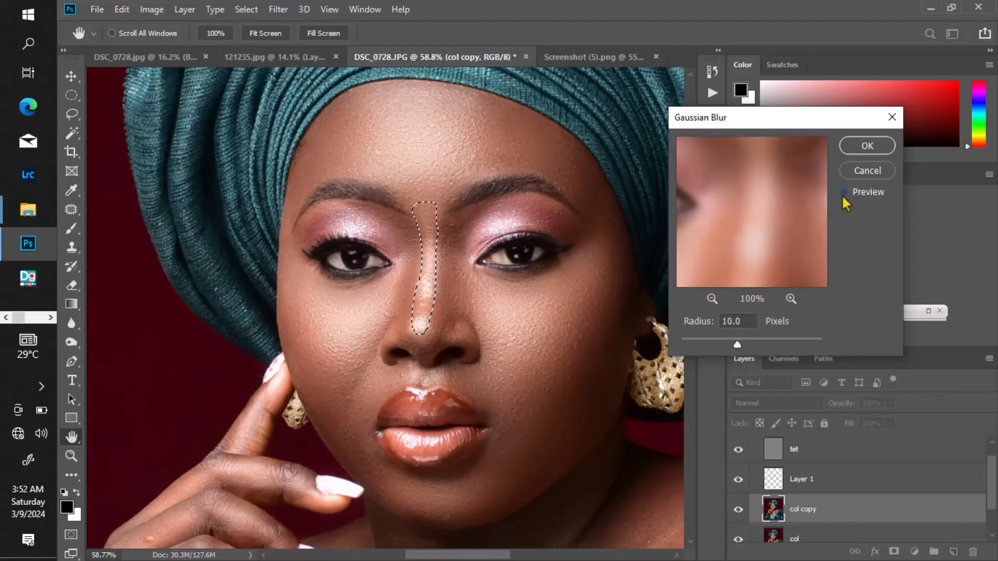
{"action": "left_click", "coordinate": [842, 194]}
{"action": "left_click", "coordinate": [866, 146]}
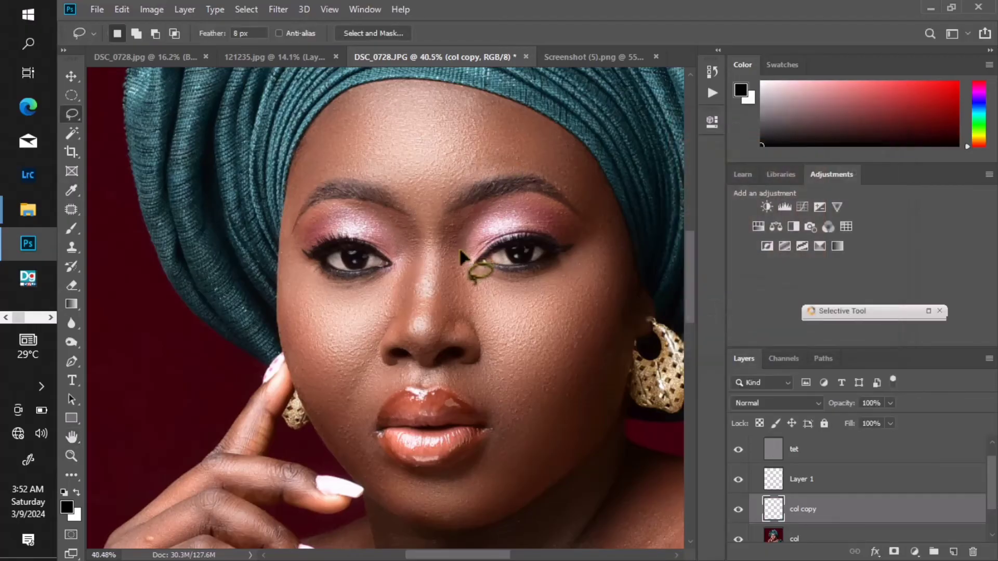
- Hide and reshow the col copy layer to compare the whole portrait before and after smoothing
{"action": "key", "text": "ctrl+0"}
{"action": "scroll", "coordinate": [460, 252], "scroll_direction": "down", "scroll_amount": 1}
{"action": "scroll", "coordinate": [367, 303], "scroll_direction": "up", "scroll_amount": 1}
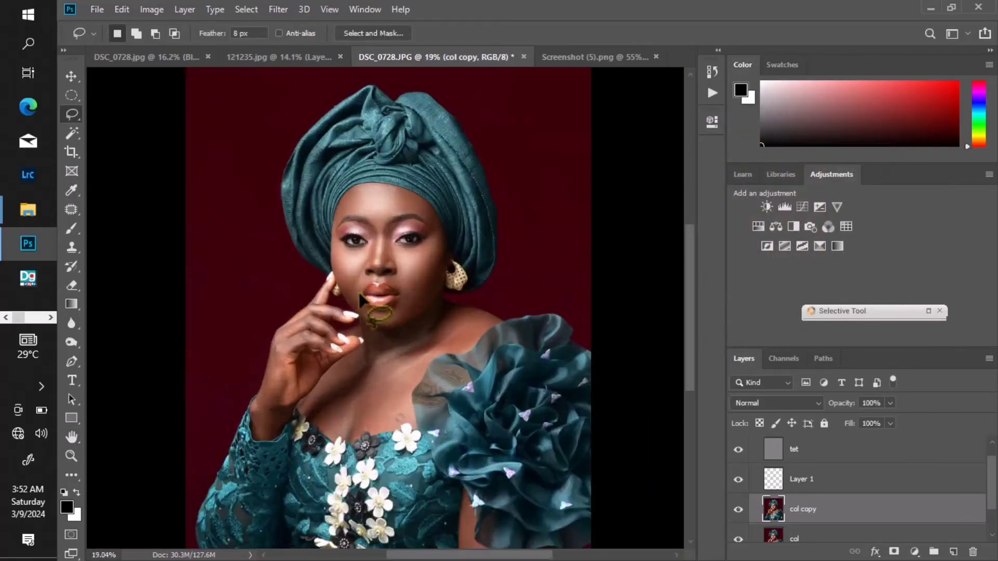
{"action": "left_click", "coordinate": [739, 510]}
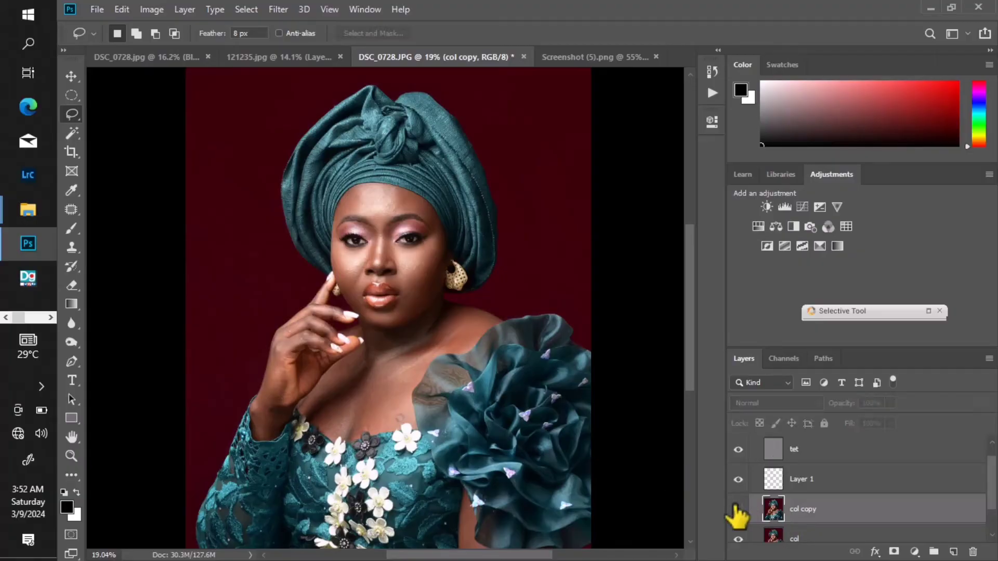
{"action": "left_click", "coordinate": [738, 509]}
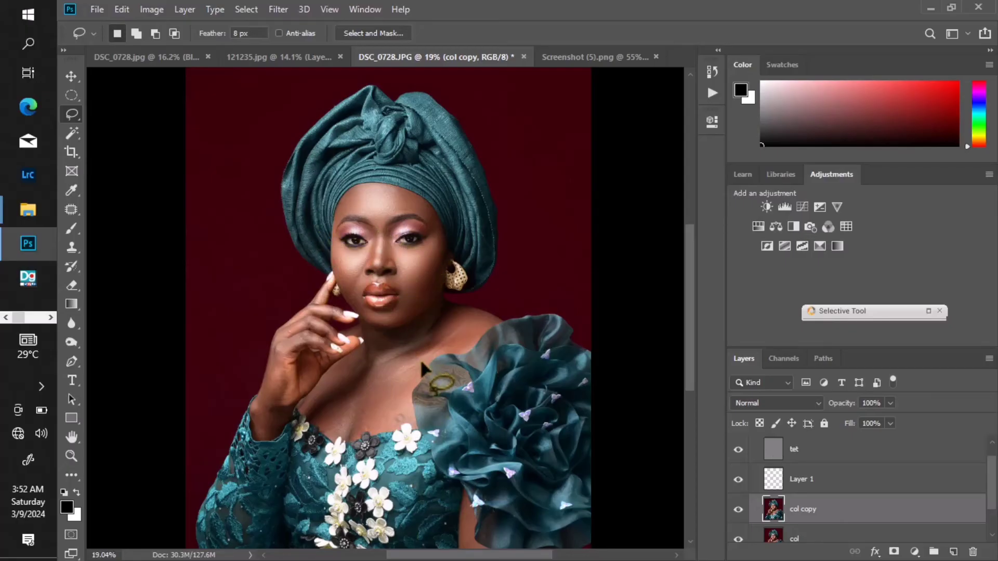
- With a 15 px feather, lasso the skin where the neck meets the shoulder below the large earring
{"action": "scroll", "coordinate": [366, 235], "scroll_direction": "up", "scroll_amount": 1}
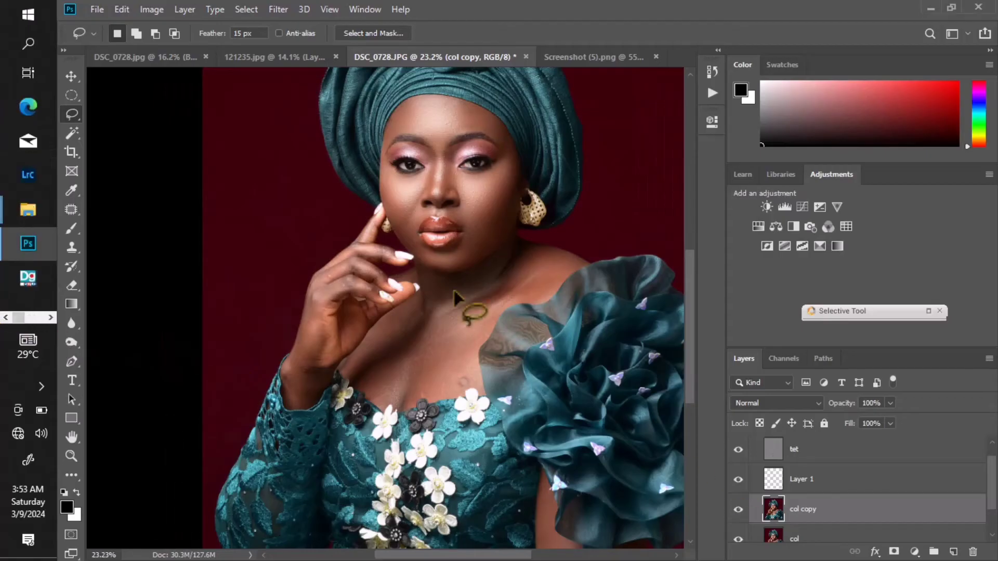
{"action": "scroll", "coordinate": [412, 287], "scroll_direction": "down", "scroll_amount": 2}
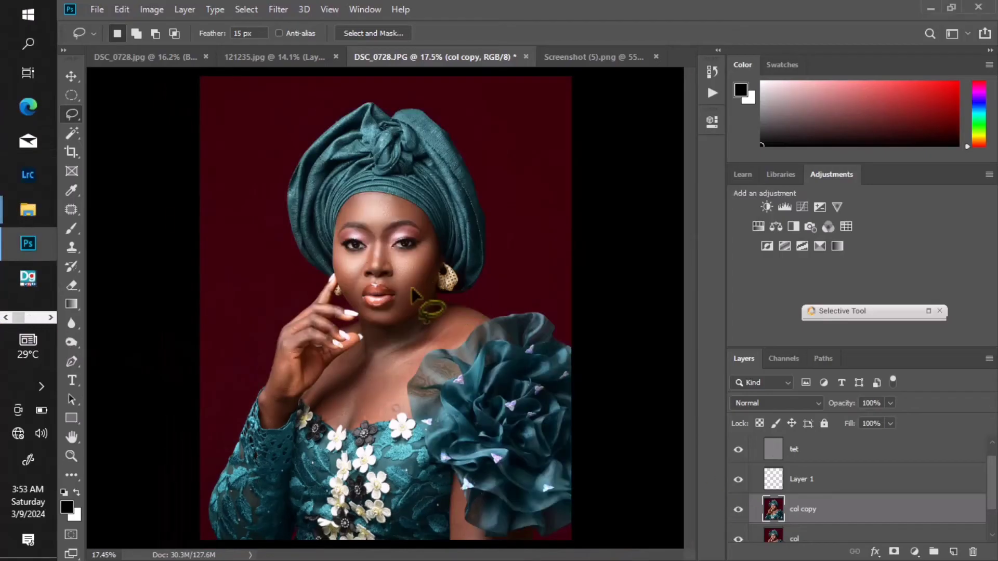
{"action": "scroll", "coordinate": [376, 362], "scroll_direction": "up", "scroll_amount": 3}
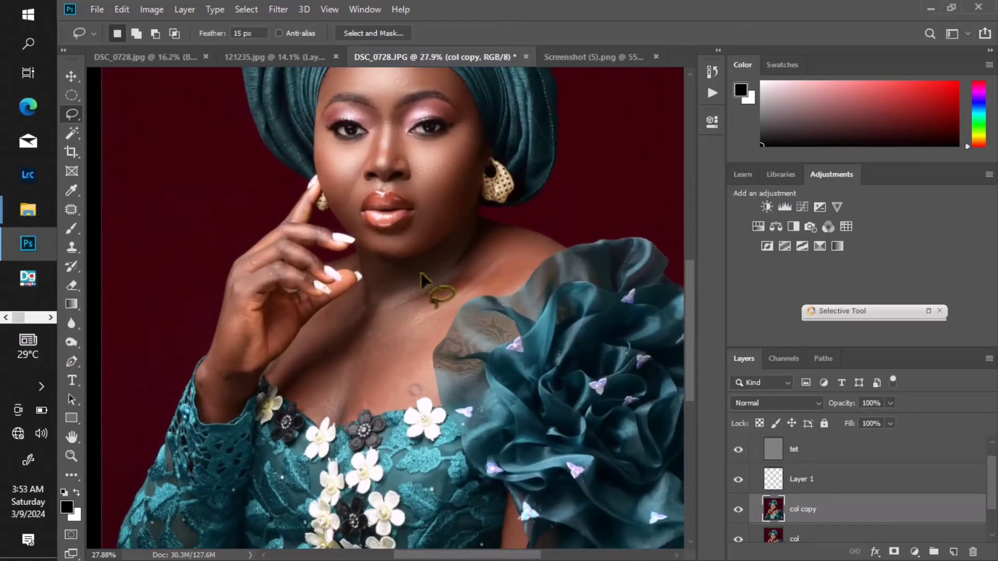
{"action": "scroll", "coordinate": [442, 260], "scroll_direction": "down", "scroll_amount": 1}
{"action": "scroll", "coordinate": [441, 260], "scroll_direction": "up", "scroll_amount": 2}
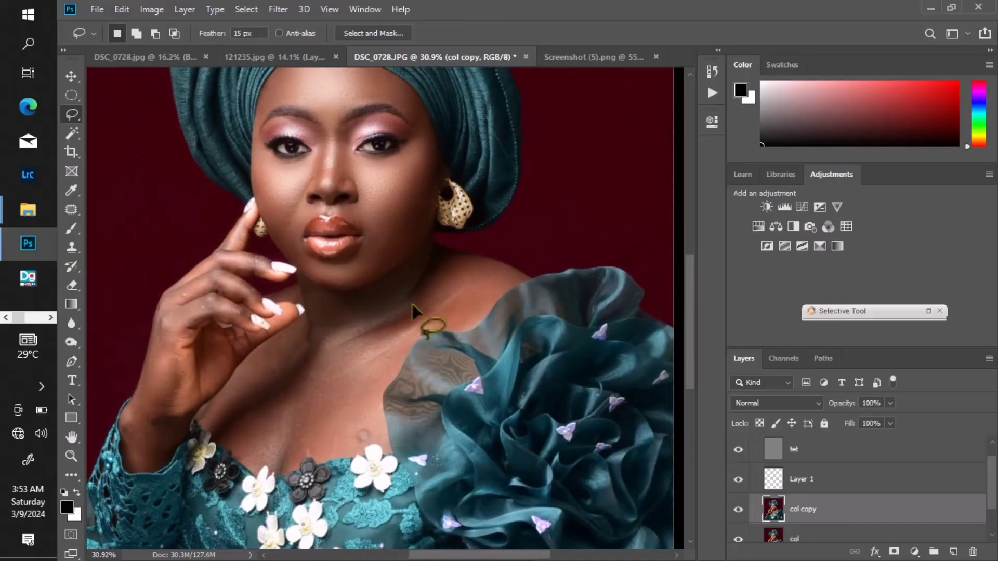
{"action": "scroll", "coordinate": [416, 318], "scroll_direction": "up", "scroll_amount": 1}
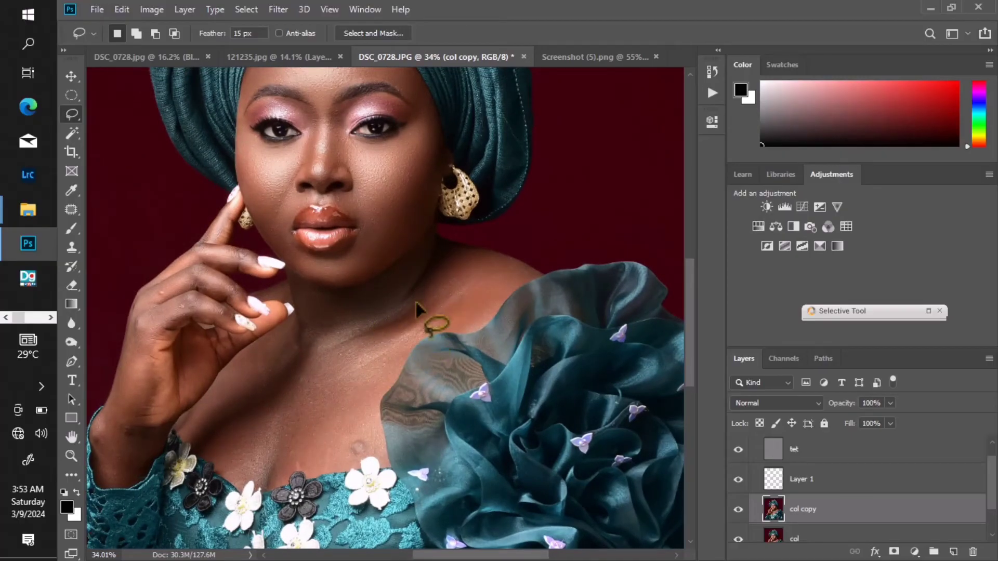
{"action": "scroll", "coordinate": [415, 306], "scroll_direction": "down", "scroll_amount": 3}
{"action": "scroll", "coordinate": [414, 300], "scroll_direction": "up", "scroll_amount": 3}
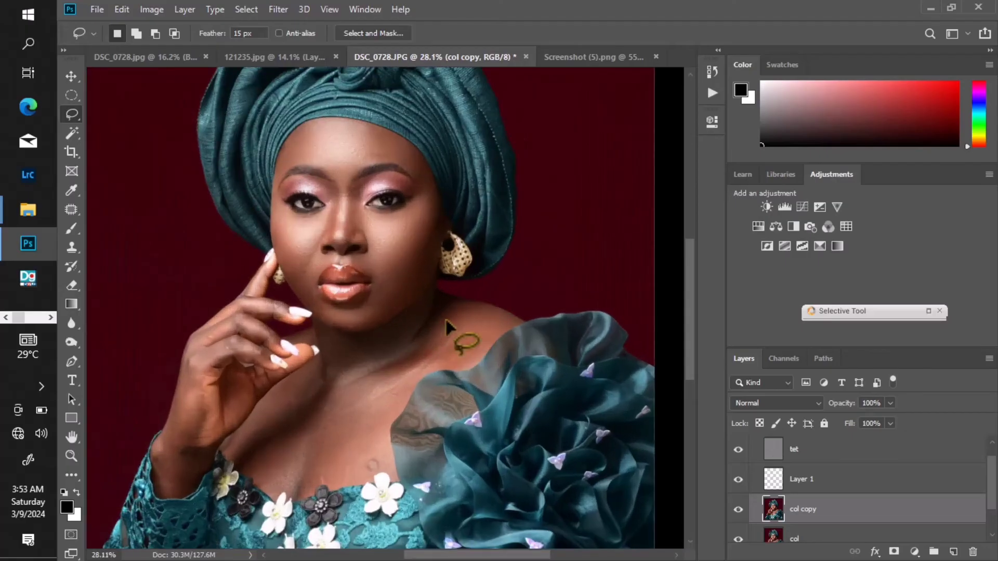
{"action": "scroll", "coordinate": [442, 312], "scroll_direction": "up", "scroll_amount": 1}
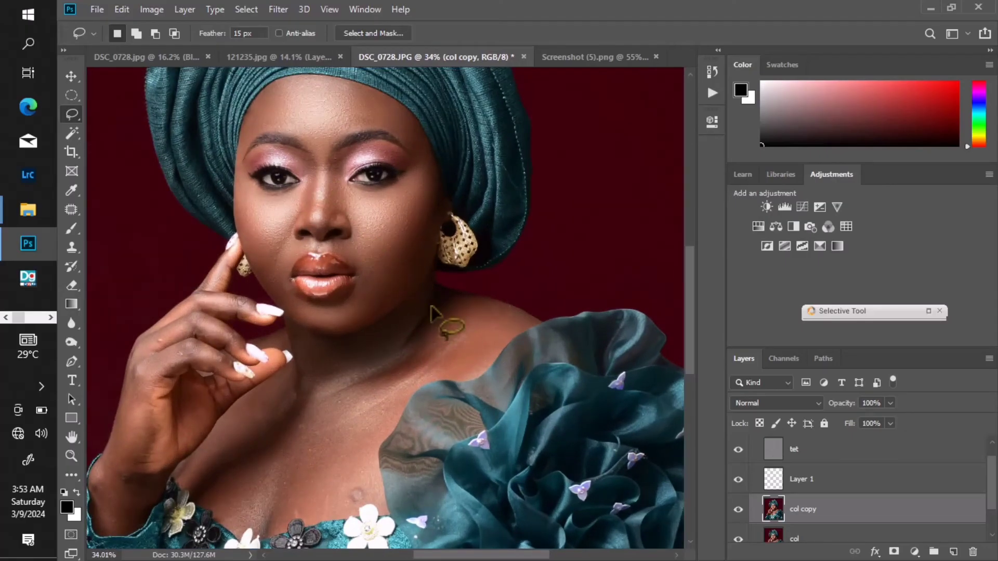
{"action": "left_click_drag", "start_coordinate": [441, 304], "coordinate": [416, 365]}
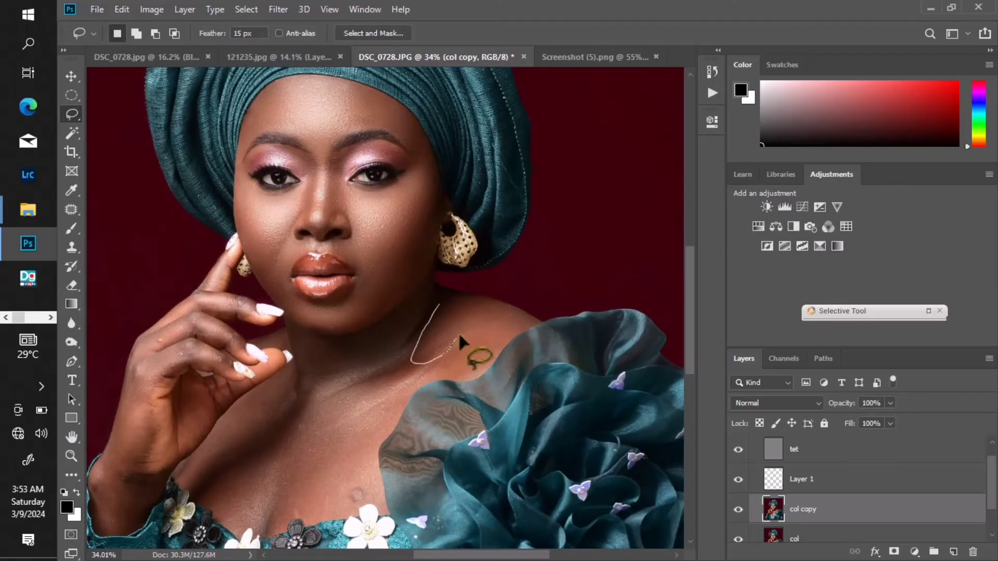
{"action": "mouse_move", "coordinate": [460, 337]}
{"action": "left_mouse_down"}
{"action": "mouse_move", "coordinate": [494, 319]}
{"action": "mouse_move", "coordinate": [452, 301]}
{"action": "left_mouse_up"}
- Apply a Gaussian Blur with a 29 px radius to the selected neck and shoulder area and clear the selection
{"action": "left_click", "coordinate": [279, 10]}
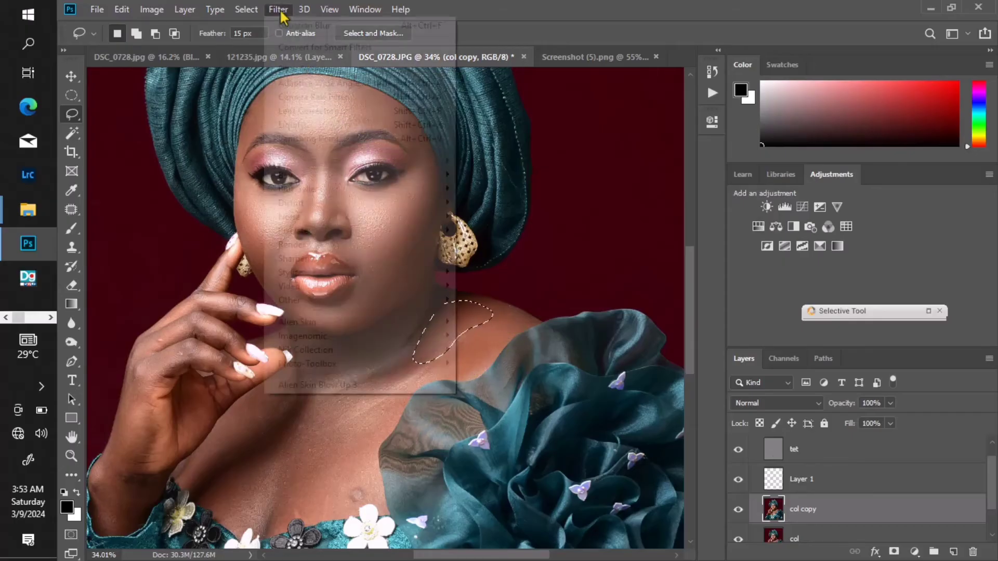
{"action": "mouse_move", "coordinate": [312, 171]}
{"action": "left_click", "coordinate": [479, 229]}
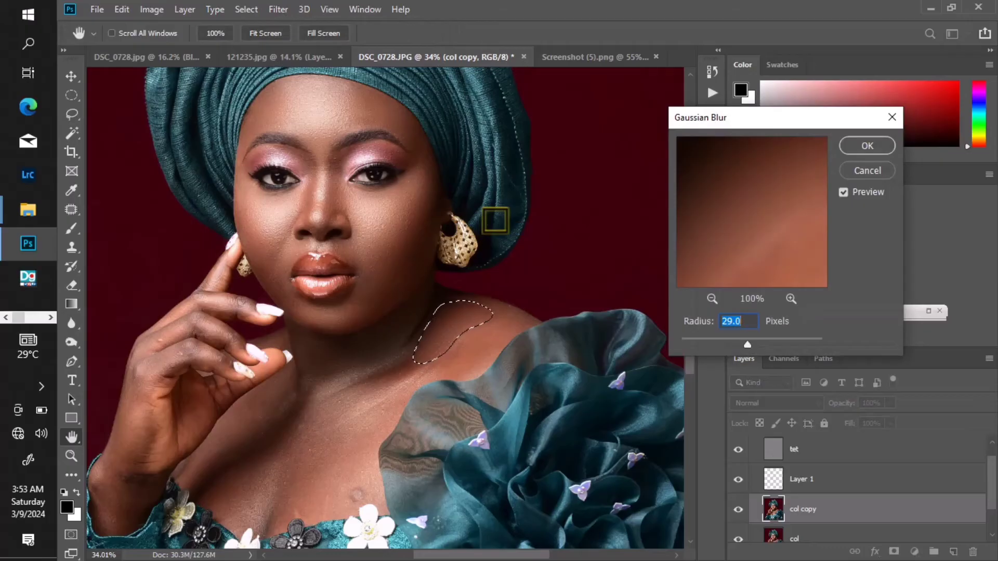
{"action": "key", "text": "Return"}
{"action": "key", "text": "ctrl+d"}
- Lasso the slanted highlighted strip of the upper chest below the neck, running up along the collarbone toward the shoulder
{"action": "scroll", "coordinate": [405, 344], "scroll_direction": "down", "scroll_amount": 2}
{"action": "scroll", "coordinate": [395, 349], "scroll_direction": "up", "scroll_amount": 1}
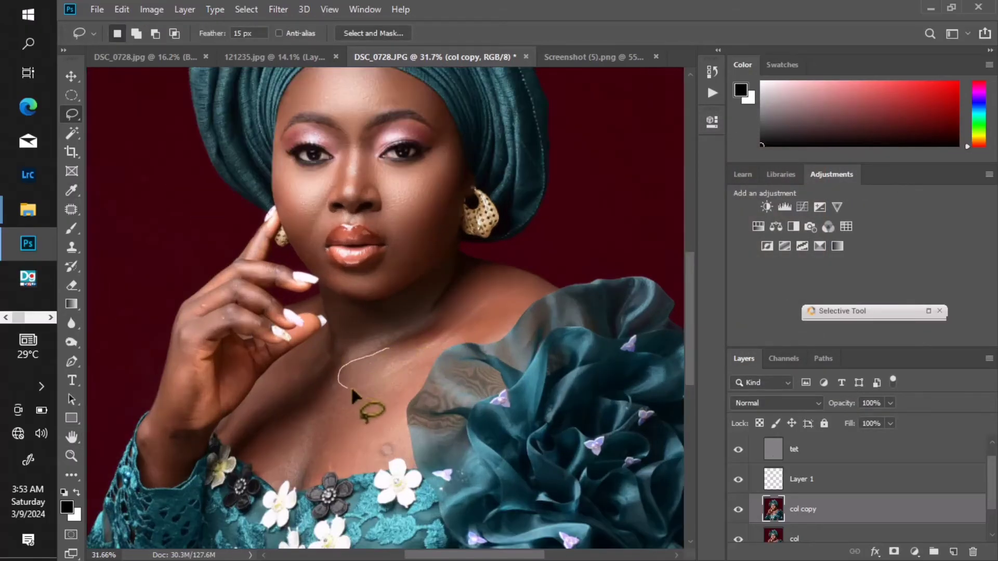
{"action": "left_click_drag", "start_coordinate": [441, 327], "coordinate": [445, 330]}
{"action": "scroll", "coordinate": [445, 331], "scroll_direction": "up", "scroll_amount": 2}
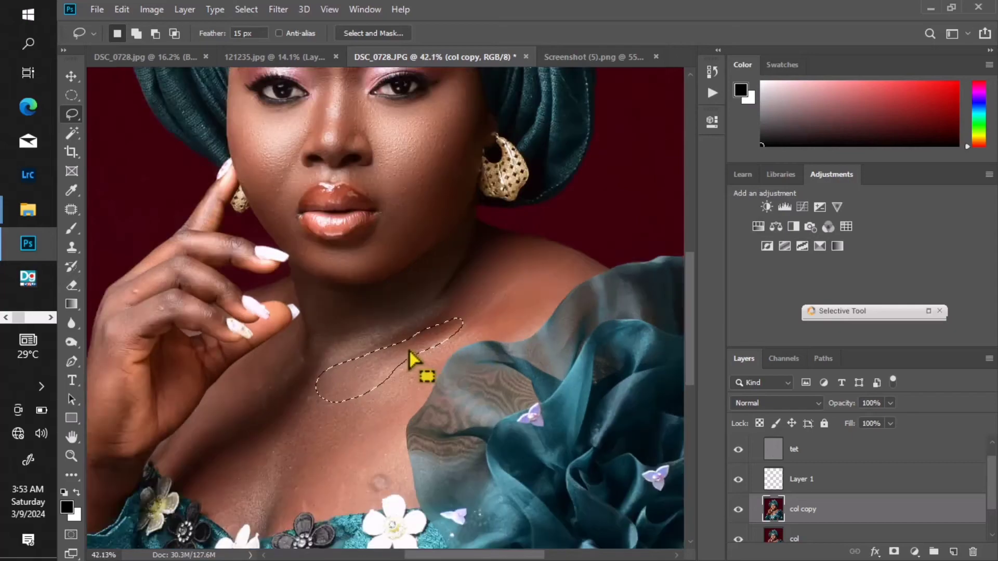
{"action": "scroll", "coordinate": [362, 369], "scroll_direction": "down", "scroll_amount": 3}
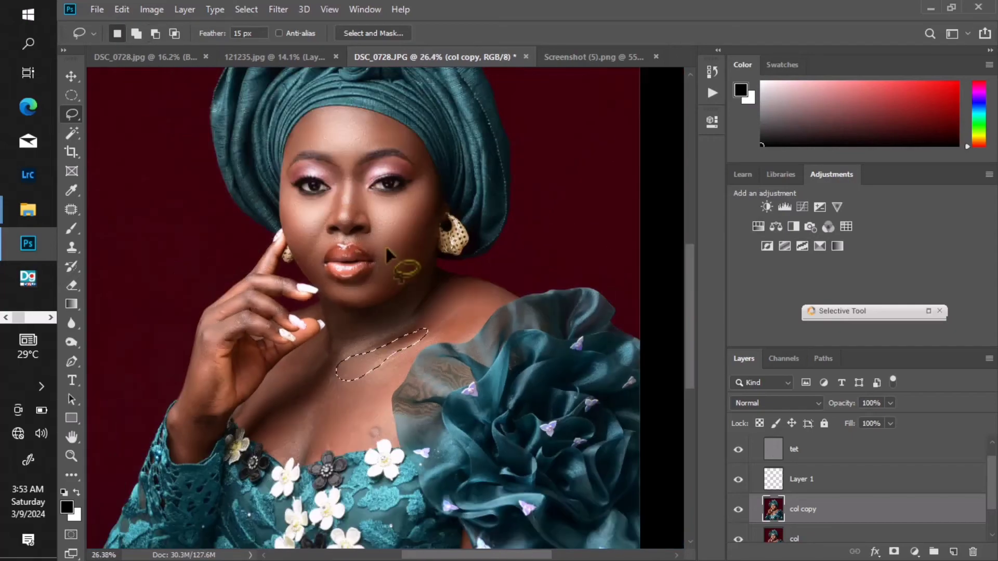
- Apply a Gaussian Blur of about 22 px to the selected collarbone strip and clear the selection
{"action": "left_click", "coordinate": [279, 10]}
{"action": "mouse_move", "coordinate": [321, 174]}
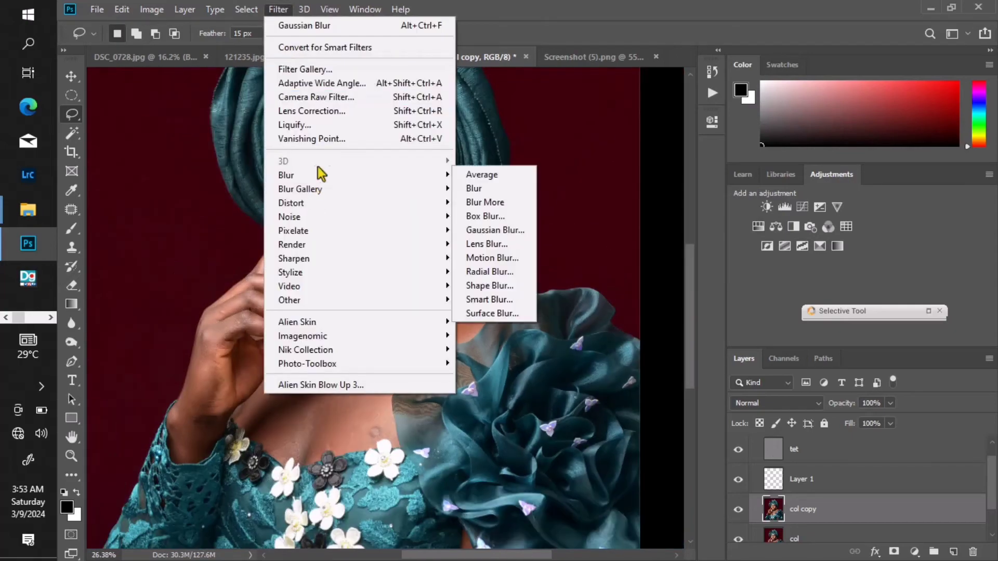
{"action": "left_click", "coordinate": [486, 230]}
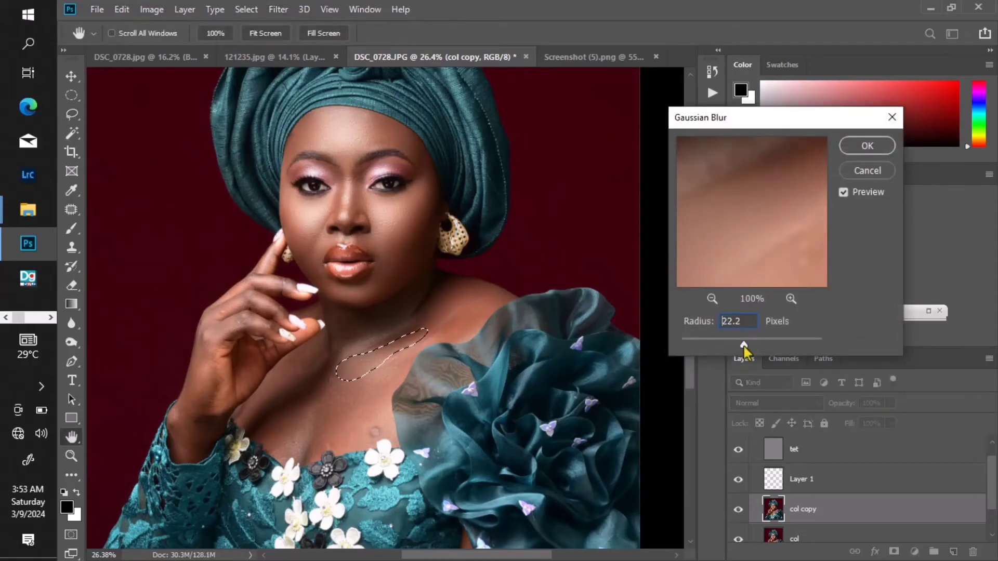
{"action": "key", "text": "Return"}
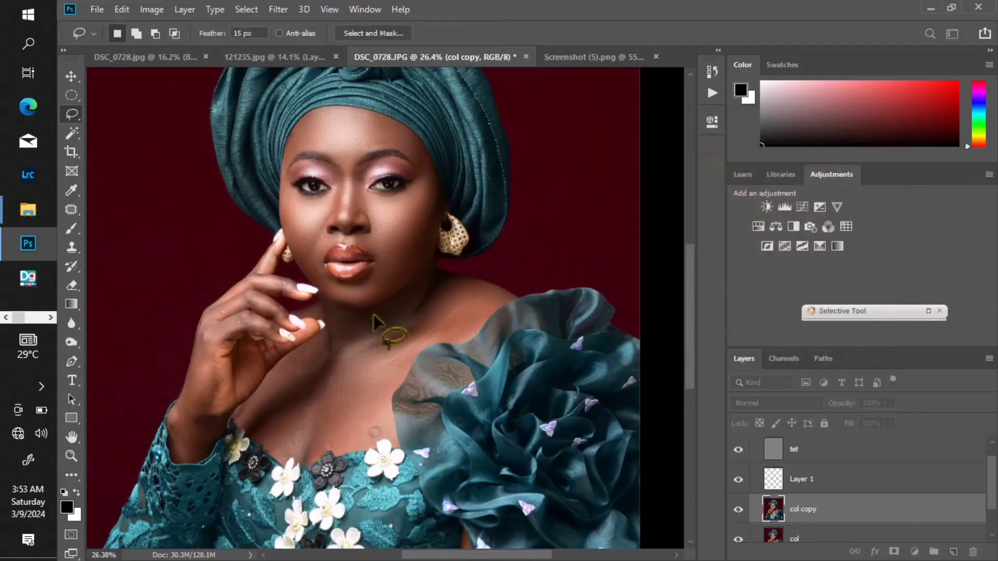
{"action": "key", "text": "ctrl+d"}
- Lasso the thin slanted strip at the base of the neck, apply a 9.8 px Gaussian Blur and clear the selection
{"action": "scroll", "coordinate": [374, 353], "scroll_direction": "up", "scroll_amount": 1}
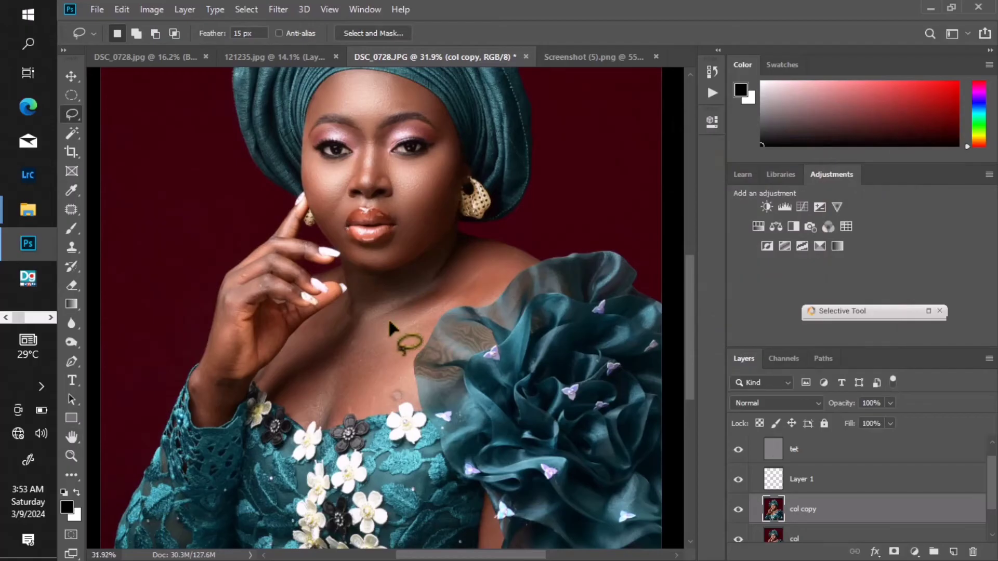
{"action": "scroll", "coordinate": [389, 317], "scroll_direction": "up", "scroll_amount": 1}
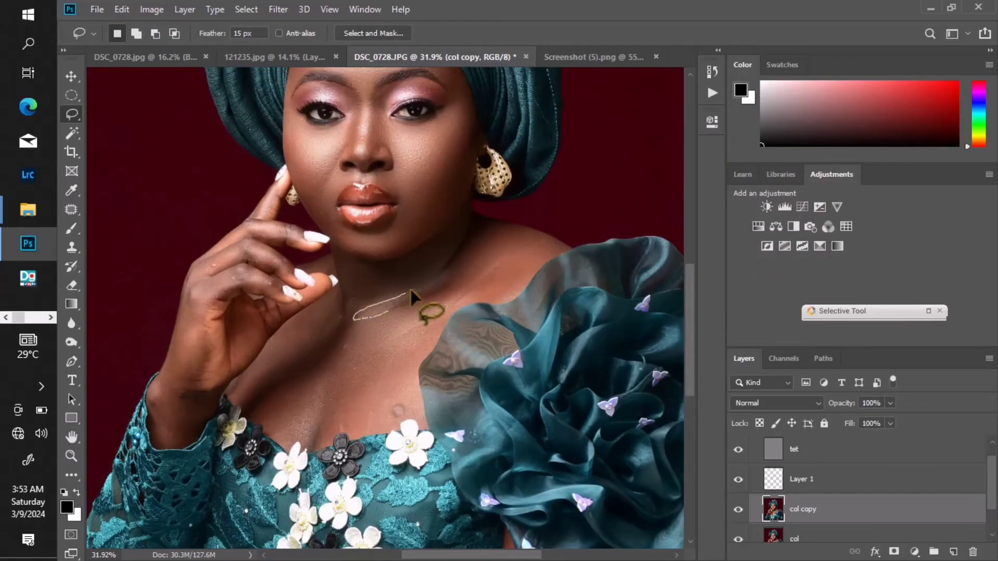
{"action": "mouse_move", "coordinate": [410, 289]}
{"action": "left_mouse_down"}
{"action": "mouse_move", "coordinate": [448, 274]}
{"action": "mouse_move", "coordinate": [392, 309]}
{"action": "left_mouse_up"}
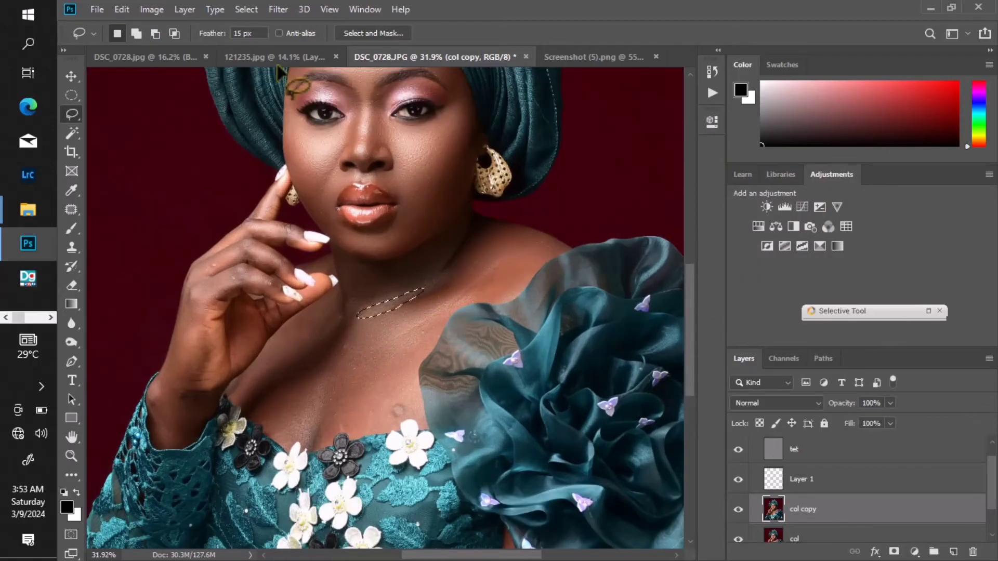
{"action": "left_click", "coordinate": [277, 11]}
{"action": "mouse_move", "coordinate": [290, 169]}
{"action": "left_click", "coordinate": [512, 228]}
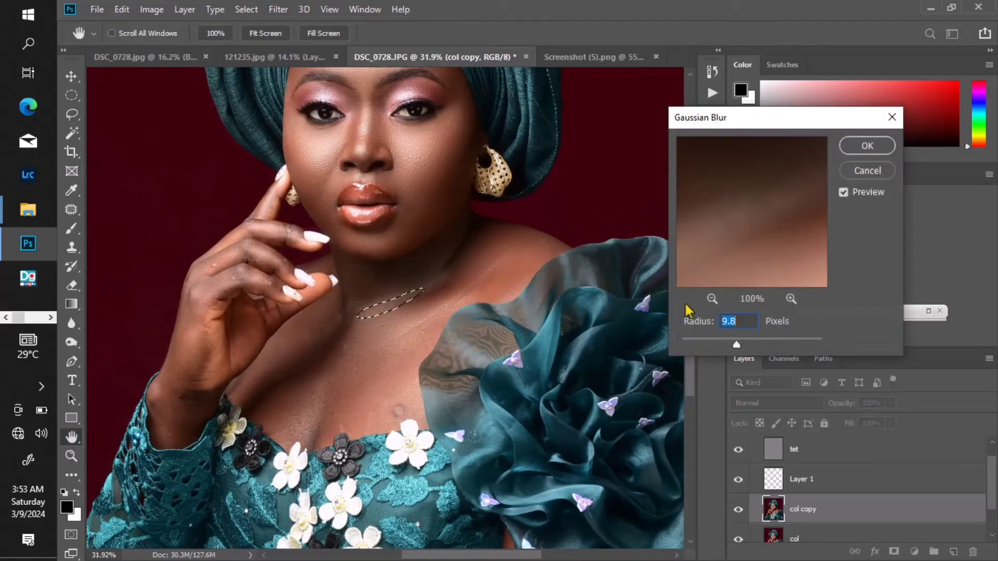
{"action": "key", "text": "Return"}
{"action": "key", "text": "ctrl+d"}
- Lasso the chest skin between the neckline flowers and the sheer sleeve, avoiding the round mark, and apply a 40.1 px Gaussian Blur
{"action": "left_click_drag", "start_coordinate": [365, 332], "coordinate": [370, 294]}
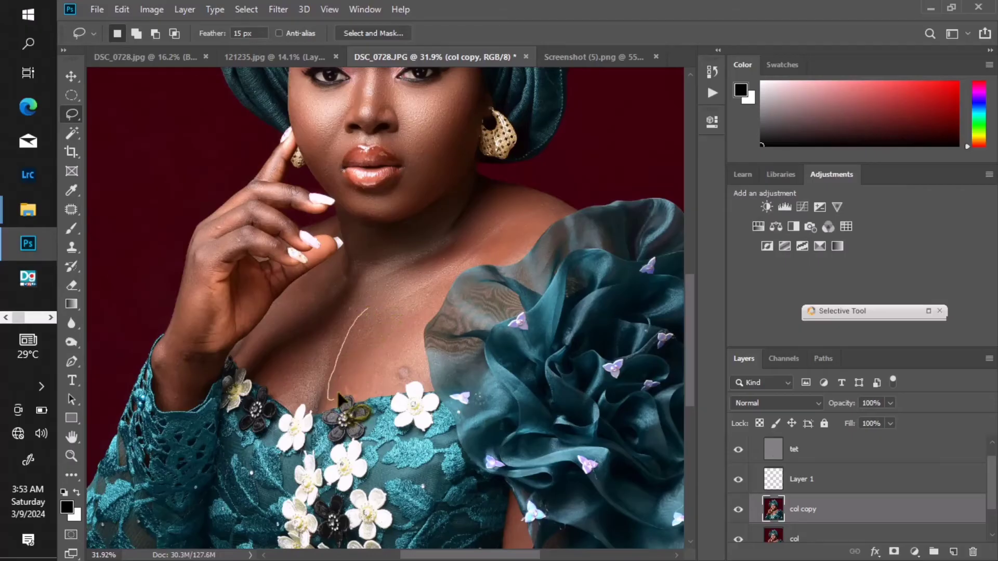
{"action": "mouse_move", "coordinate": [408, 348]}
{"action": "left_mouse_down"}
{"action": "mouse_move", "coordinate": [437, 298]}
{"action": "mouse_move", "coordinate": [401, 317]}
{"action": "left_mouse_up"}
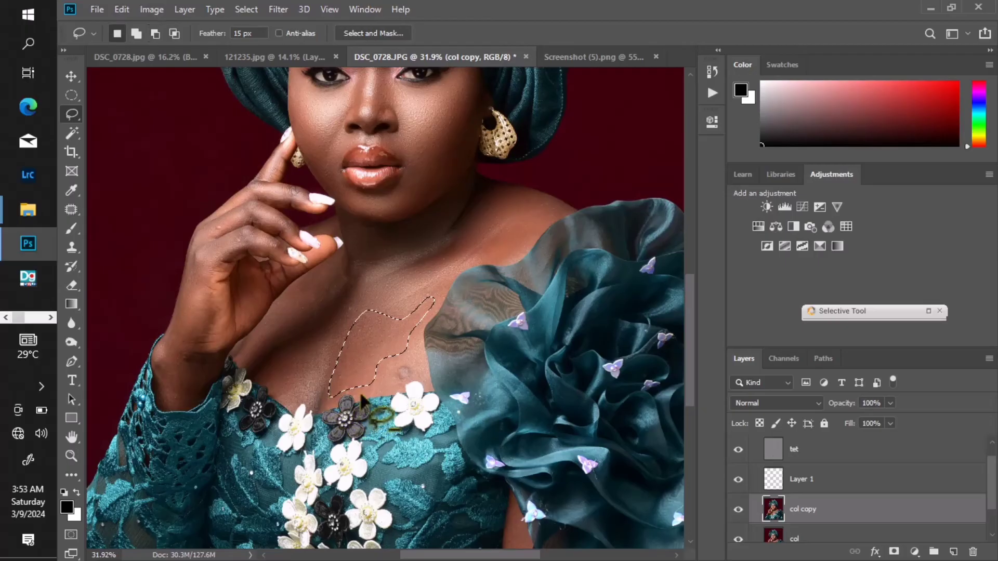
{"action": "left_click", "coordinate": [278, 9]}
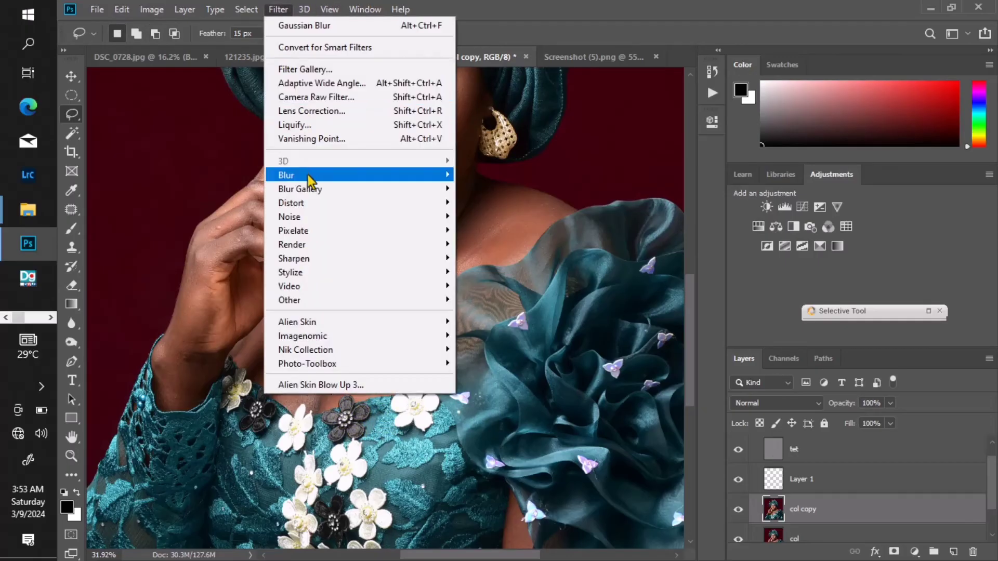
{"action": "mouse_move", "coordinate": [305, 175]}
{"action": "left_click", "coordinate": [497, 229]}
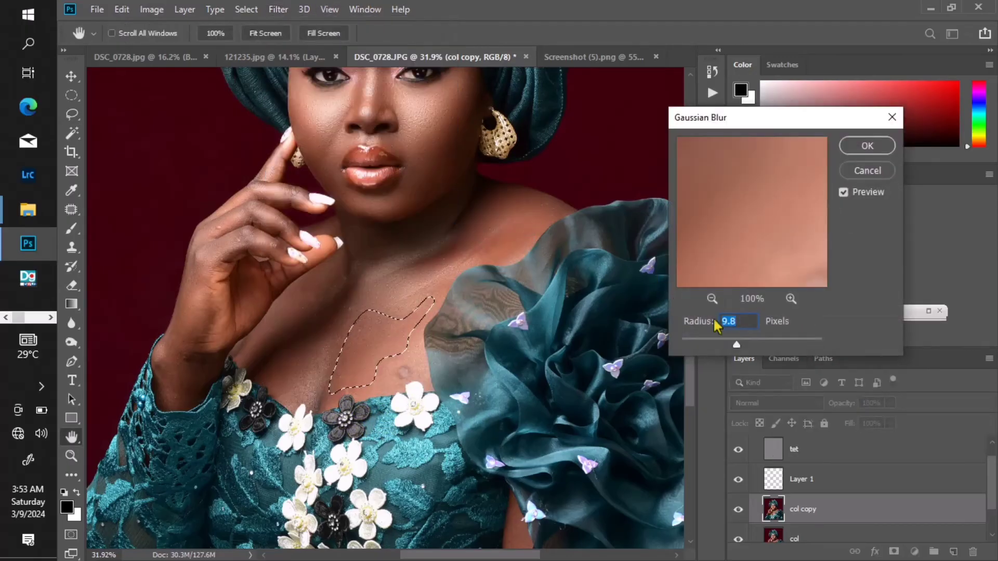
{"action": "left_click_drag", "start_coordinate": [741, 341], "coordinate": [753, 343]}
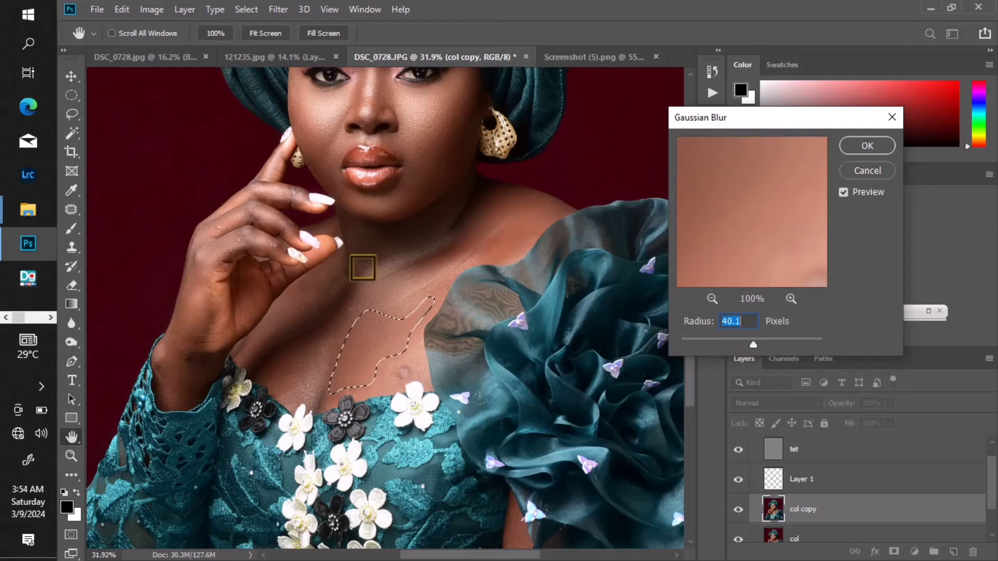
{"action": "key", "text": "Return"}
- Set the Lasso tool's feather to 8 px for the chest area above the neckline
{"action": "scroll", "coordinate": [366, 367], "scroll_direction": "up", "scroll_amount": 2}
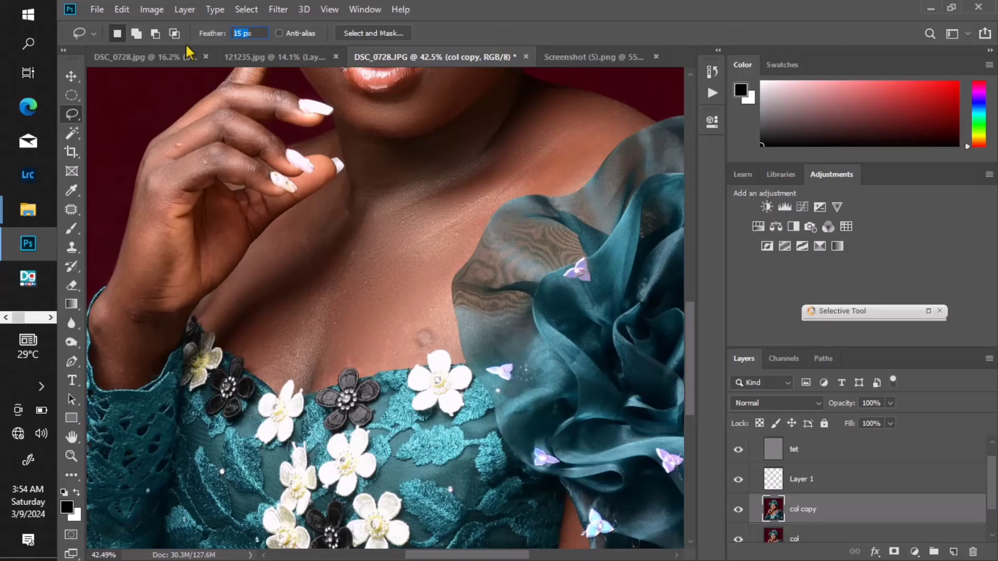
{"action": "type", "text": "15"}
{"action": "key", "text": "Return"}
{"action": "left_click", "coordinate": [508, 231]}
{"action": "scroll", "coordinate": [383, 340], "scroll_direction": "up", "scroll_amount": 1}
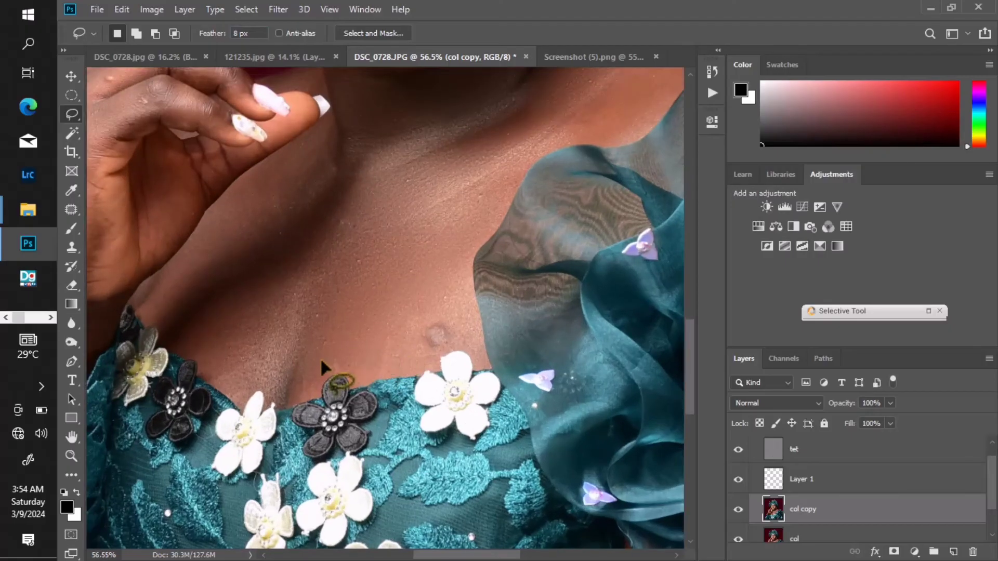
- Lasso the thin skin strip above the neckline between the black and white flowers and apply a 5.6 px Gaussian Blur
{"action": "mouse_move", "coordinate": [302, 374]}
{"action": "left_mouse_down"}
{"action": "mouse_move", "coordinate": [304, 395]}
{"action": "mouse_move", "coordinate": [339, 366]}
{"action": "mouse_move", "coordinate": [357, 378]}
{"action": "mouse_move", "coordinate": [425, 365]}
{"action": "mouse_move", "coordinate": [359, 356]}
{"action": "left_mouse_up"}
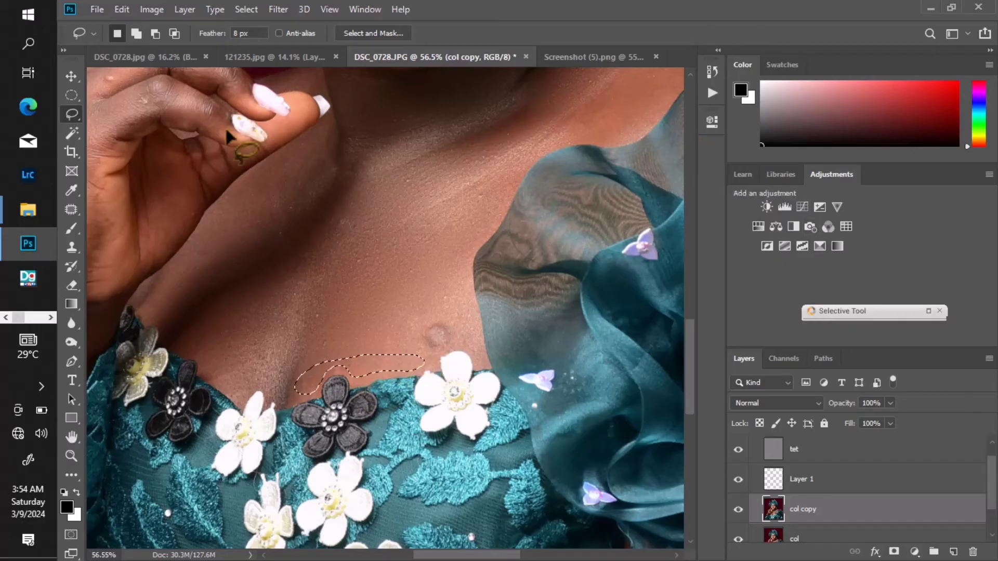
{"action": "left_click", "coordinate": [280, 10]}
{"action": "mouse_move", "coordinate": [305, 175]}
{"action": "left_click", "coordinate": [508, 229]}
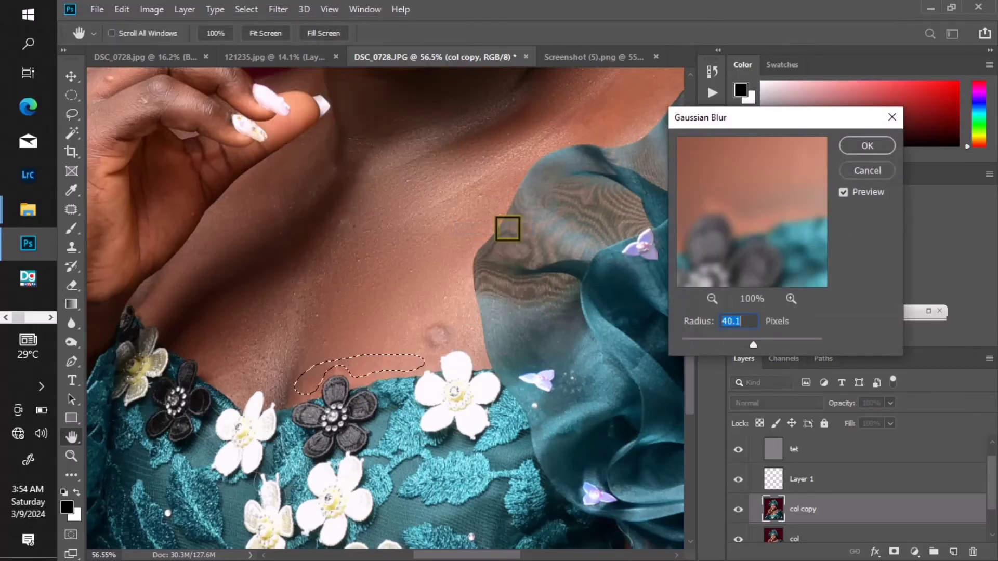
{"action": "left_click_drag", "start_coordinate": [719, 343], "coordinate": [718, 344]}
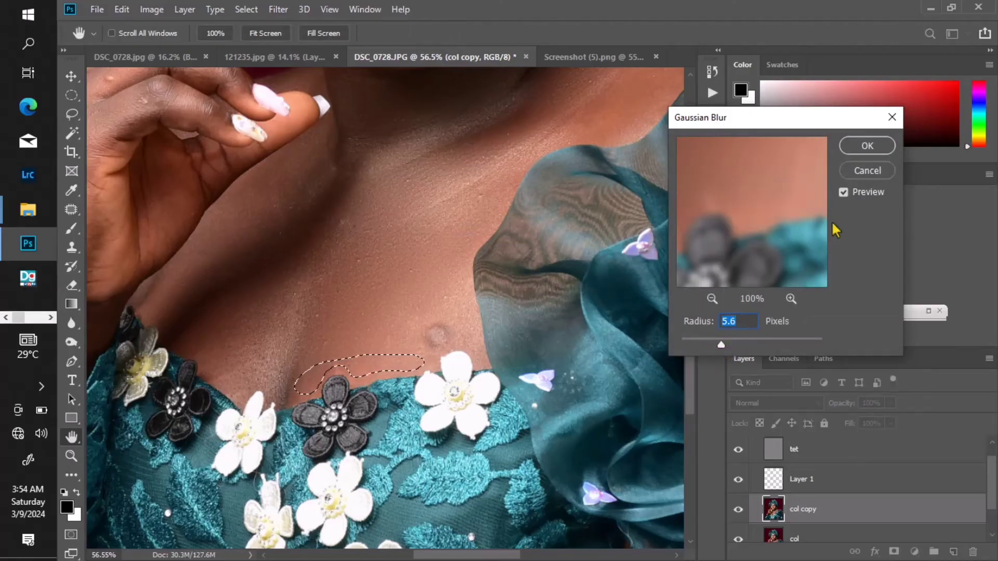
{"action": "left_click", "coordinate": [848, 146]}
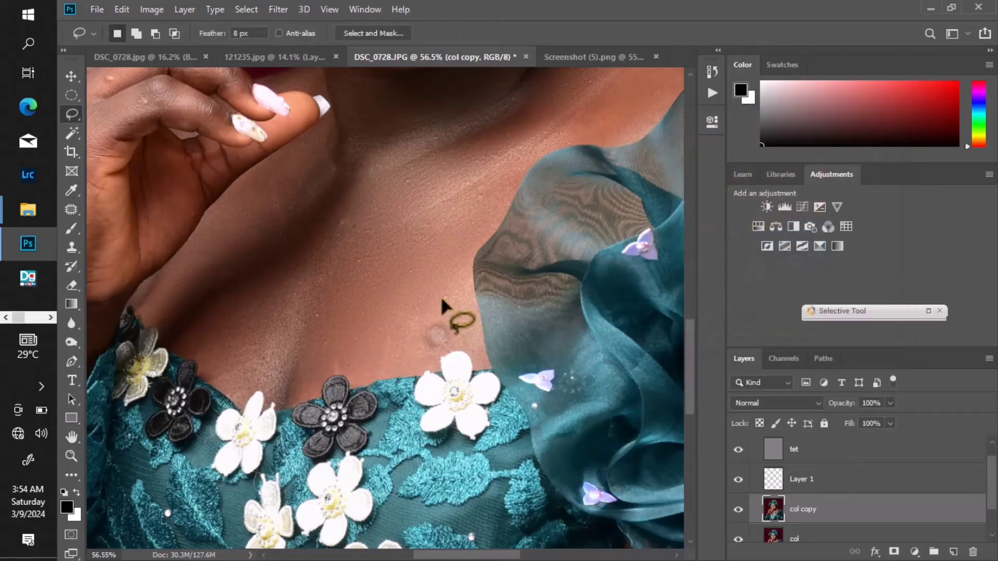
- Lasso the chest skin around the round mark, excluding the mark itself, apply a 9 px Gaussian Blur and clear the selection
{"action": "left_click_drag", "start_coordinate": [406, 354], "coordinate": [430, 360]}
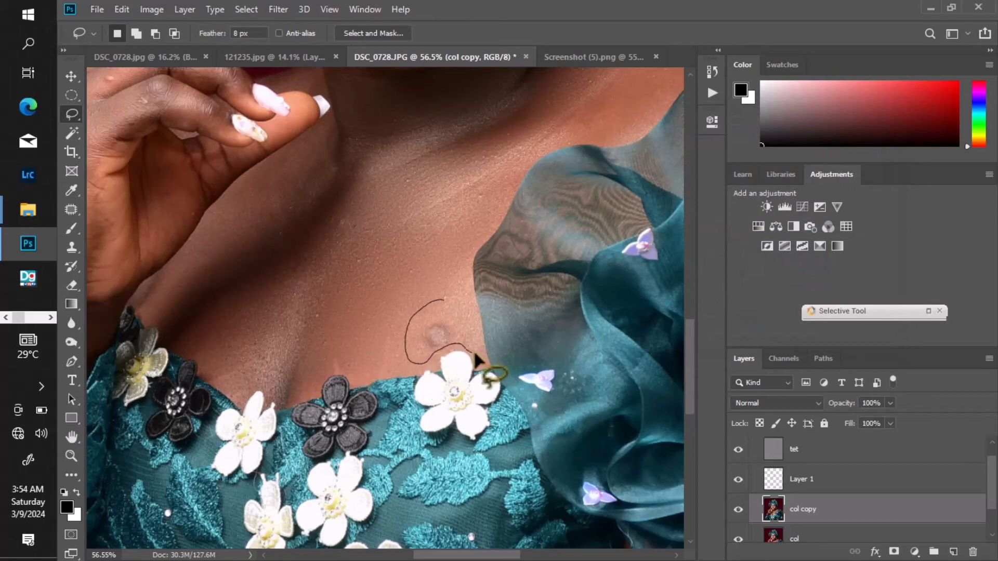
{"action": "left_click_drag", "start_coordinate": [467, 289], "coordinate": [444, 299]}
{"action": "scroll", "coordinate": [431, 352], "scroll_direction": "up", "scroll_amount": 6}
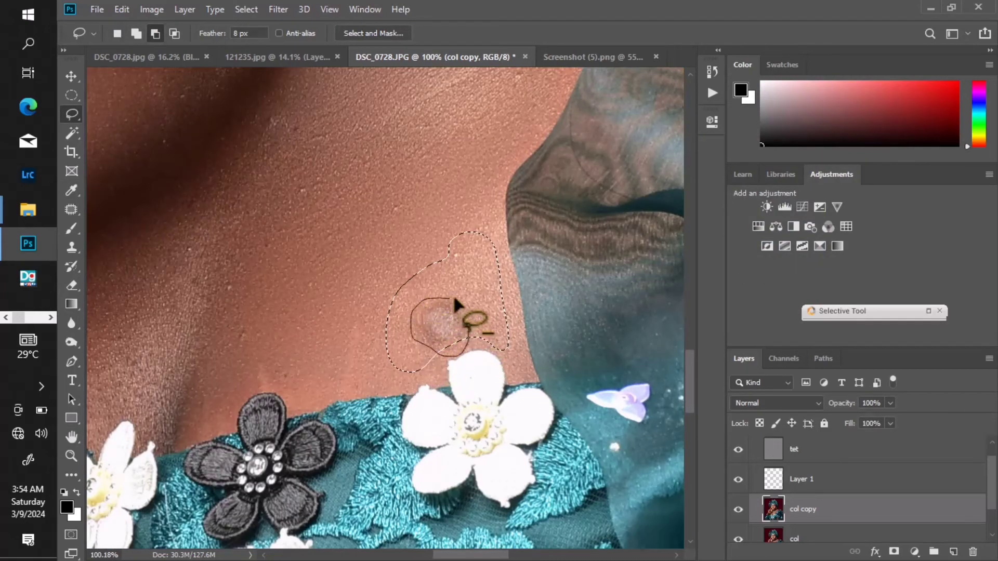
{"action": "scroll", "coordinate": [372, 370], "scroll_direction": "down", "scroll_amount": 5}
{"action": "left_click", "coordinate": [278, 9]}
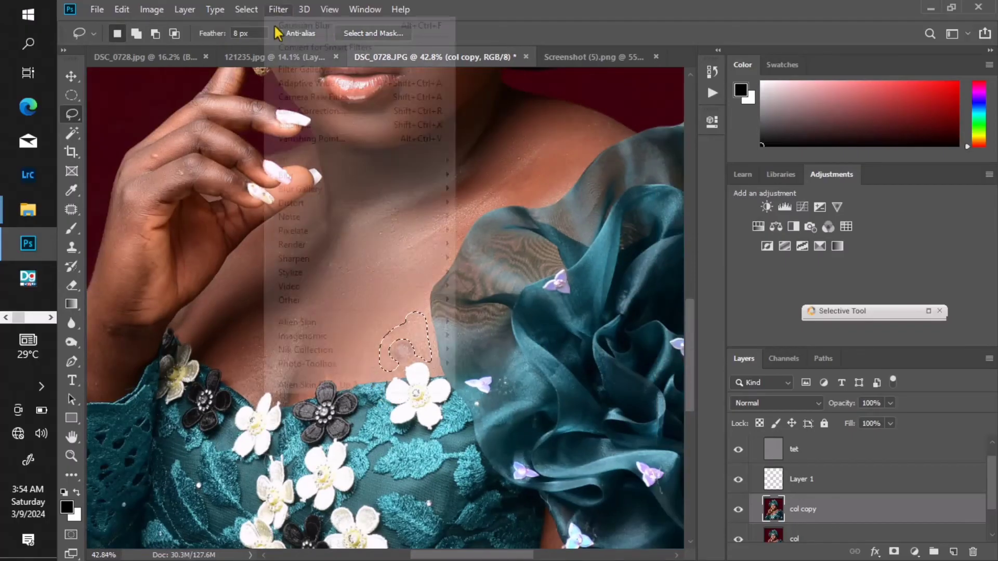
{"action": "mouse_move", "coordinate": [313, 175]}
{"action": "left_click", "coordinate": [489, 231]}
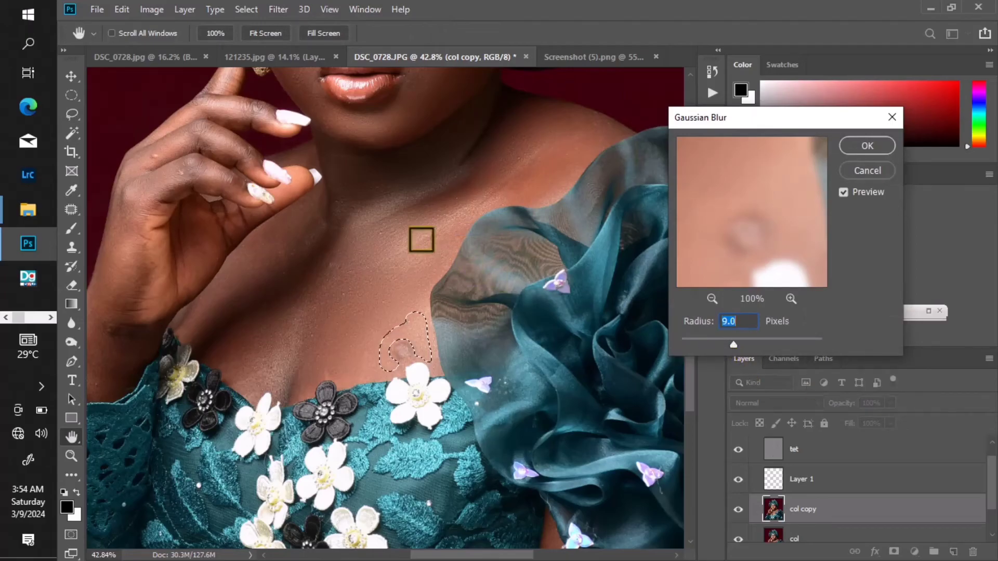
{"action": "key", "text": "Return"}
{"action": "key", "text": "ctrl+d"}
{"action": "scroll", "coordinate": [413, 250], "scroll_direction": "down", "scroll_amount": 7}
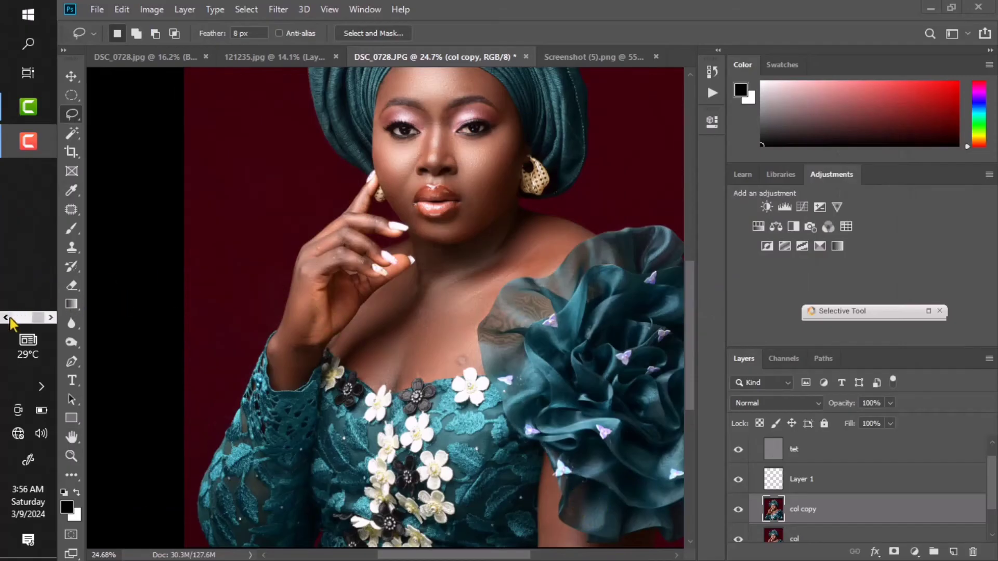
- Lasso the skin segments between the knuckles on the raised hand's fingers as one combined selection with 8 px feather
{"action": "left_click", "coordinate": [10, 318]}
{"action": "scroll", "coordinate": [399, 265], "scroll_direction": "up", "scroll_amount": 10}
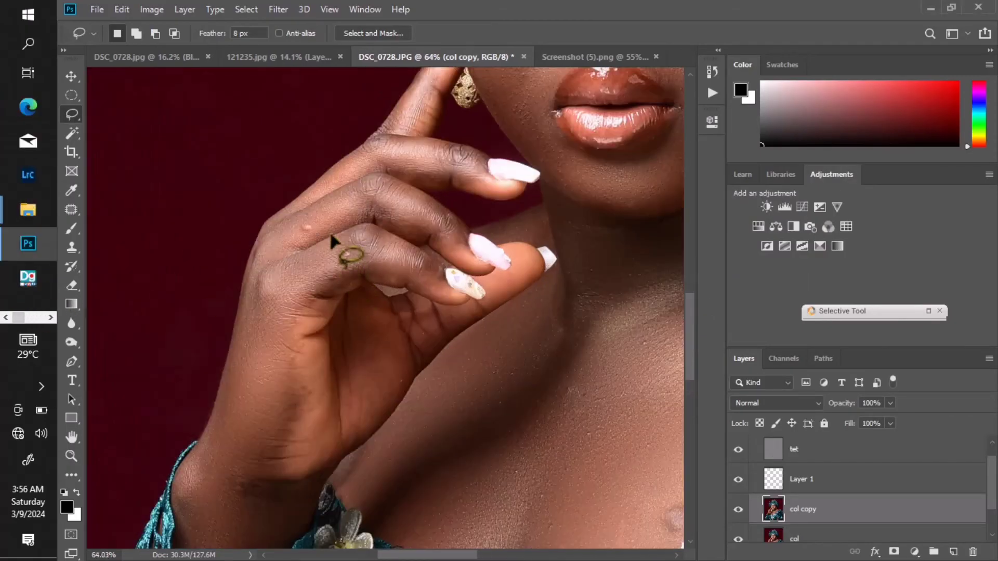
{"action": "scroll", "coordinate": [332, 237], "scroll_direction": "up", "scroll_amount": 1}
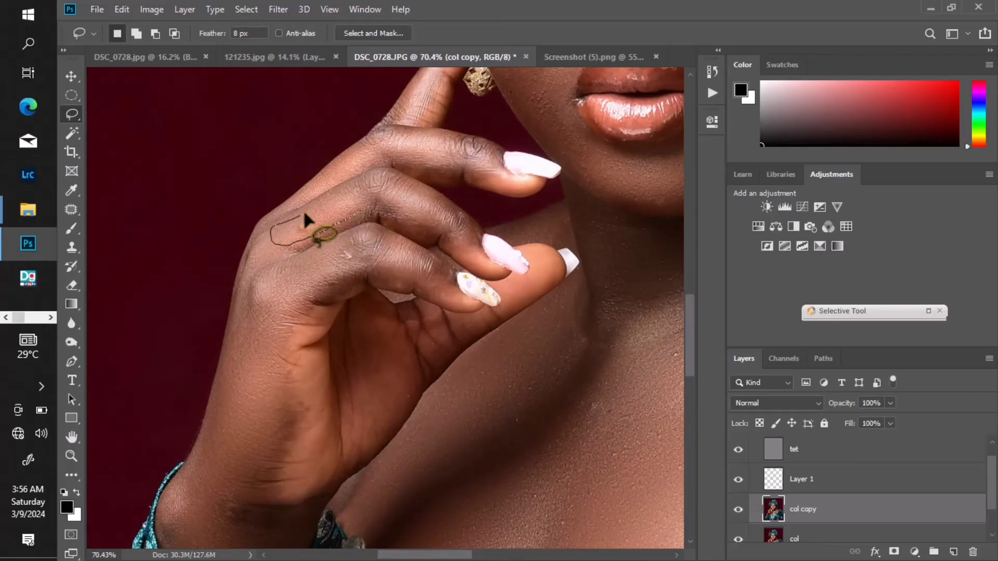
{"action": "left_click_drag", "start_coordinate": [345, 193], "coordinate": [367, 201]}
{"action": "mouse_move", "coordinate": [433, 231]}
{"action": "left_mouse_down"}
{"action": "mouse_move", "coordinate": [387, 209]}
{"action": "mouse_move", "coordinate": [392, 179]}
{"action": "left_mouse_up"}
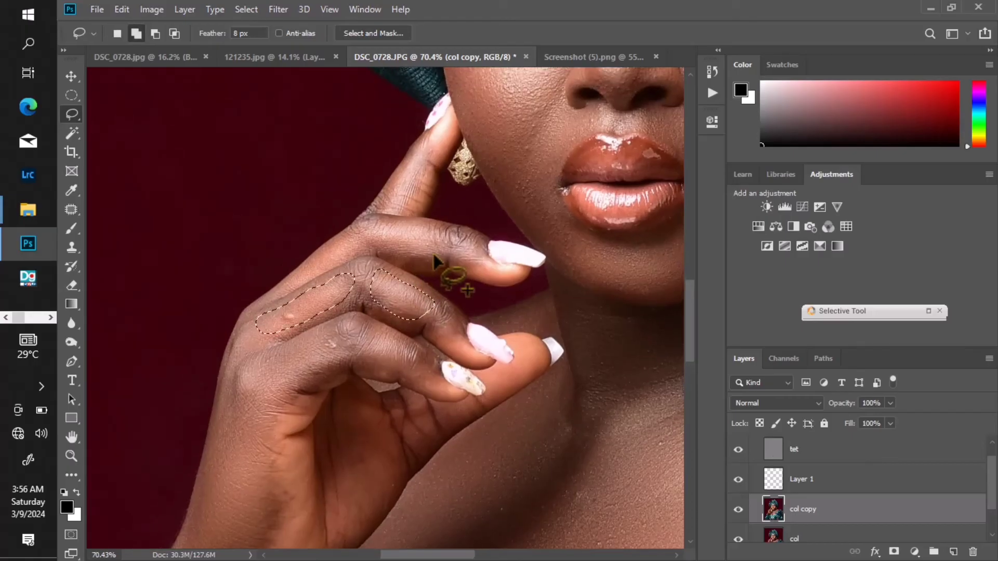
{"action": "mouse_move", "coordinate": [439, 266]}
{"action": "left_mouse_down"}
{"action": "mouse_move", "coordinate": [408, 263]}
{"action": "mouse_move", "coordinate": [389, 221]}
{"action": "mouse_move", "coordinate": [444, 239]}
{"action": "left_mouse_up"}
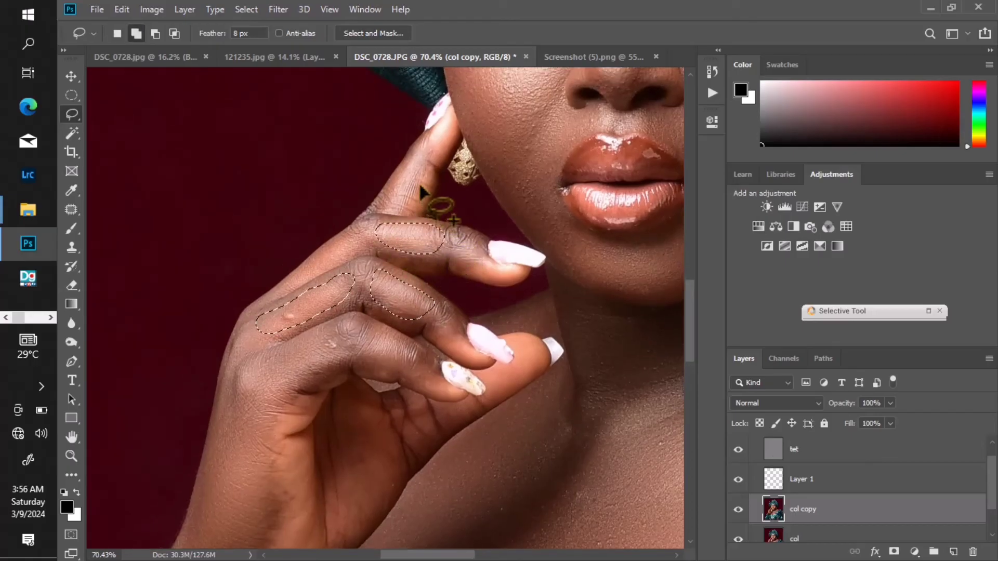
{"action": "mouse_move", "coordinate": [420, 185]}
{"action": "left_mouse_down"}
{"action": "mouse_move", "coordinate": [390, 210]}
{"action": "mouse_move", "coordinate": [392, 182]}
{"action": "mouse_move", "coordinate": [422, 156]}
{"action": "left_mouse_up"}
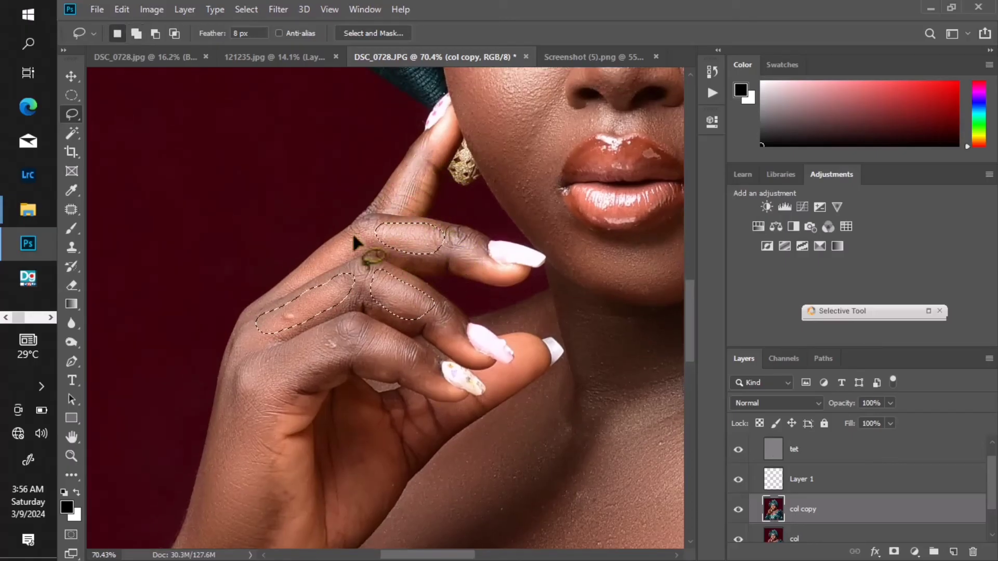
{"action": "mouse_move", "coordinate": [364, 252]}
{"action": "left_mouse_down"}
{"action": "mouse_move", "coordinate": [302, 279]}
{"action": "mouse_move", "coordinate": [309, 260]}
{"action": "mouse_move", "coordinate": [347, 232]}
{"action": "mouse_move", "coordinate": [357, 244]}
{"action": "left_mouse_up"}
{"action": "mouse_move", "coordinate": [369, 371]}
{"action": "left_mouse_down"}
{"action": "mouse_move", "coordinate": [372, 329]}
{"action": "mouse_move", "coordinate": [391, 371]}
{"action": "left_mouse_up"}
{"action": "mouse_move", "coordinate": [326, 361]}
{"action": "left_mouse_down"}
{"action": "mouse_move", "coordinate": [278, 388]}
{"action": "mouse_move", "coordinate": [260, 373]}
{"action": "mouse_move", "coordinate": [331, 330]}
{"action": "mouse_move", "coordinate": [332, 343]}
{"action": "mouse_move", "coordinate": [282, 344]}
{"action": "left_mouse_up"}
{"action": "scroll", "coordinate": [282, 344], "scroll_direction": "down", "scroll_amount": 2}
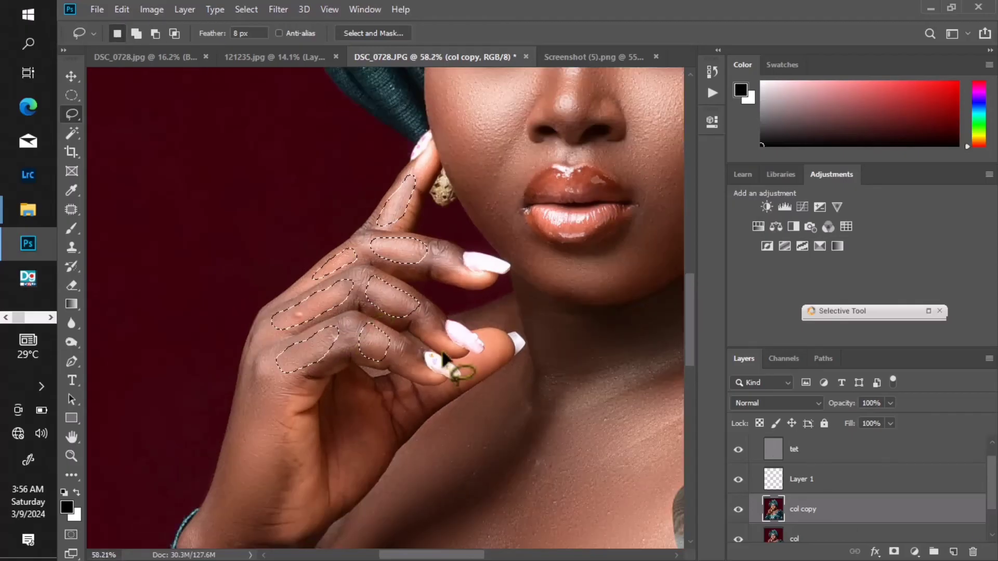
- Apply a 15.3 px Gaussian Blur to the selected finger segments and clear the selection
{"action": "left_click", "coordinate": [278, 9]}
{"action": "mouse_move", "coordinate": [312, 172]}
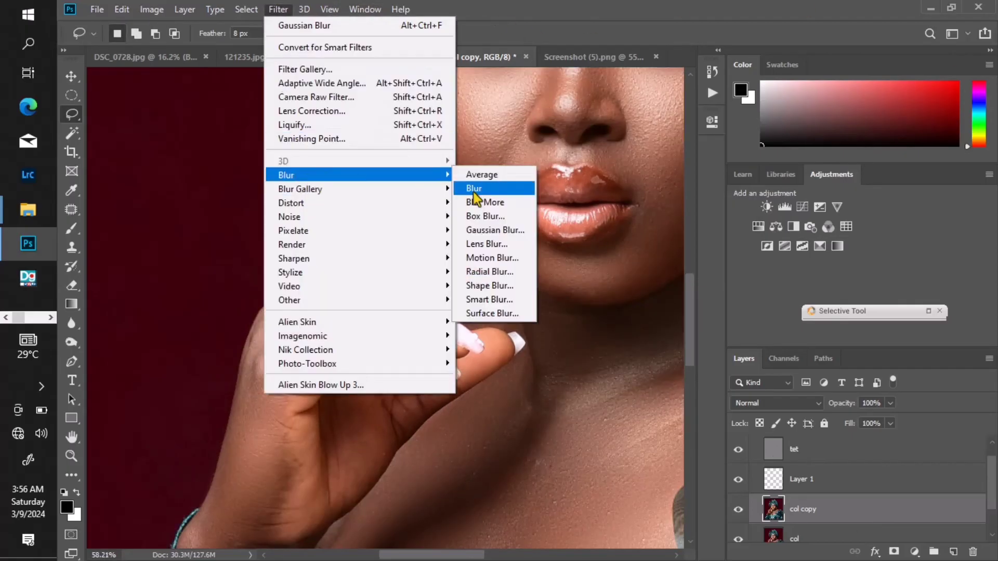
{"action": "left_click", "coordinate": [501, 230]}
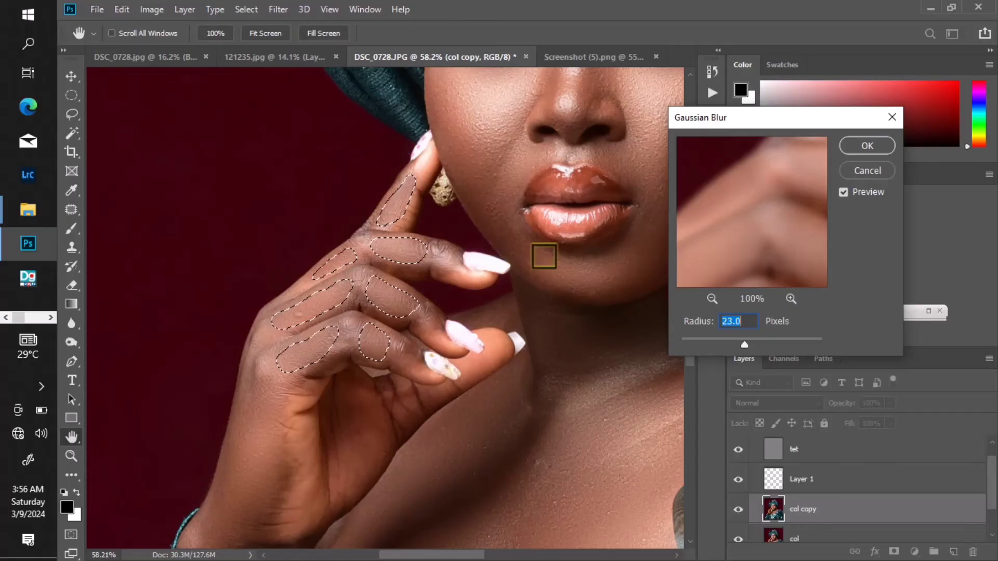
{"action": "mouse_move", "coordinate": [744, 345]}
{"action": "left_mouse_down"}
{"action": "mouse_move", "coordinate": [728, 344]}
{"action": "mouse_move", "coordinate": [740, 345]}
{"action": "left_mouse_up"}
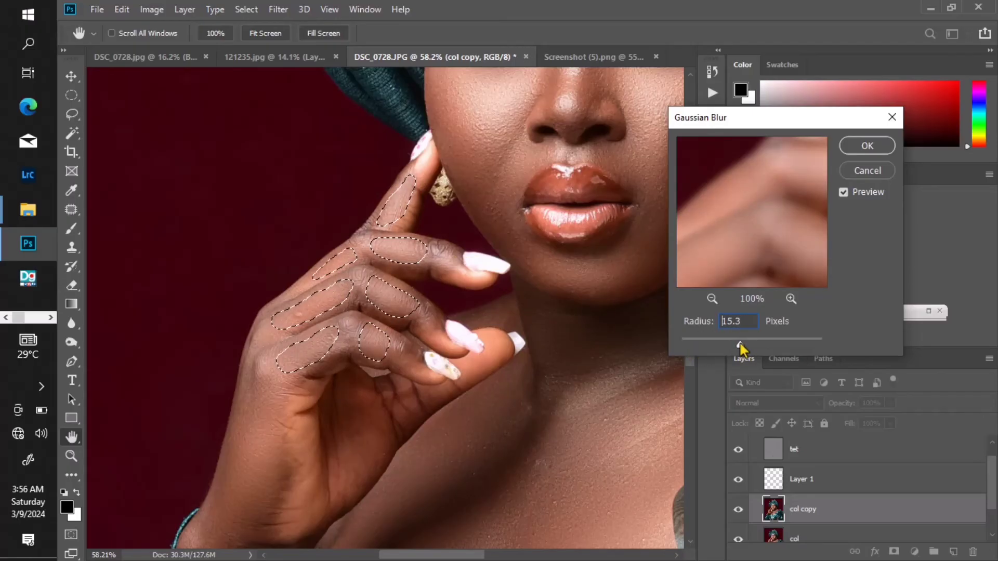
{"action": "key", "text": "Return"}
{"action": "key", "text": "ctrl+d"}
{"action": "scroll", "coordinate": [492, 273], "scroll_direction": "down", "scroll_amount": 5}
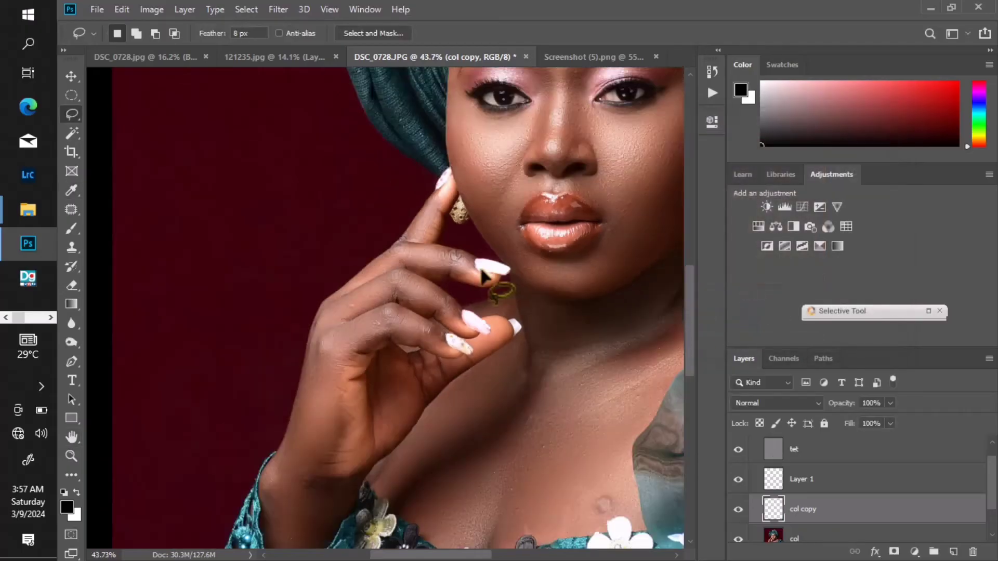
- Compare the portrait with the col copy layer hidden and shown
{"action": "left_click", "coordinate": [739, 510]}
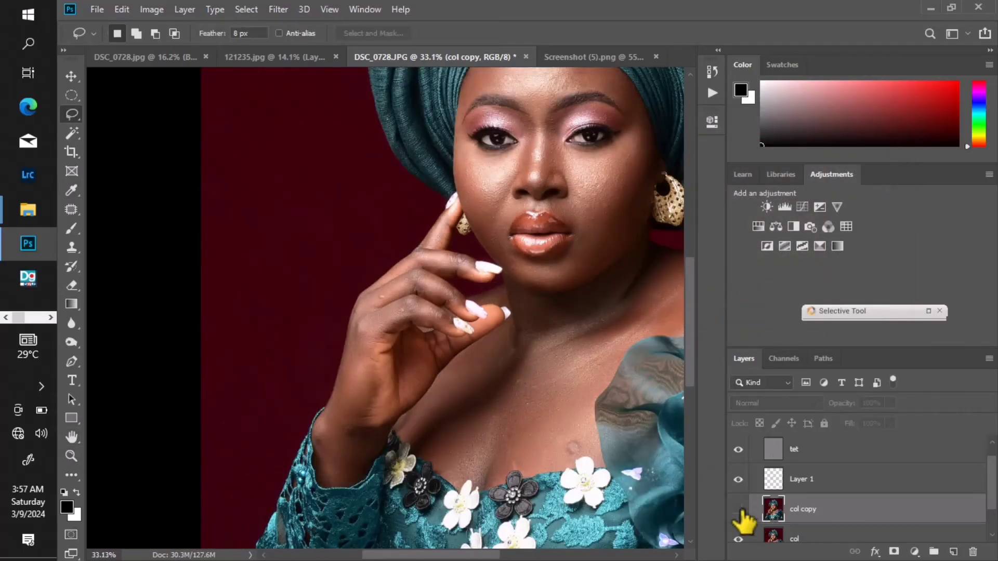
{"action": "left_click", "coordinate": [739, 510]}
{"action": "scroll", "coordinate": [391, 334], "scroll_direction": "down", "scroll_amount": 3}
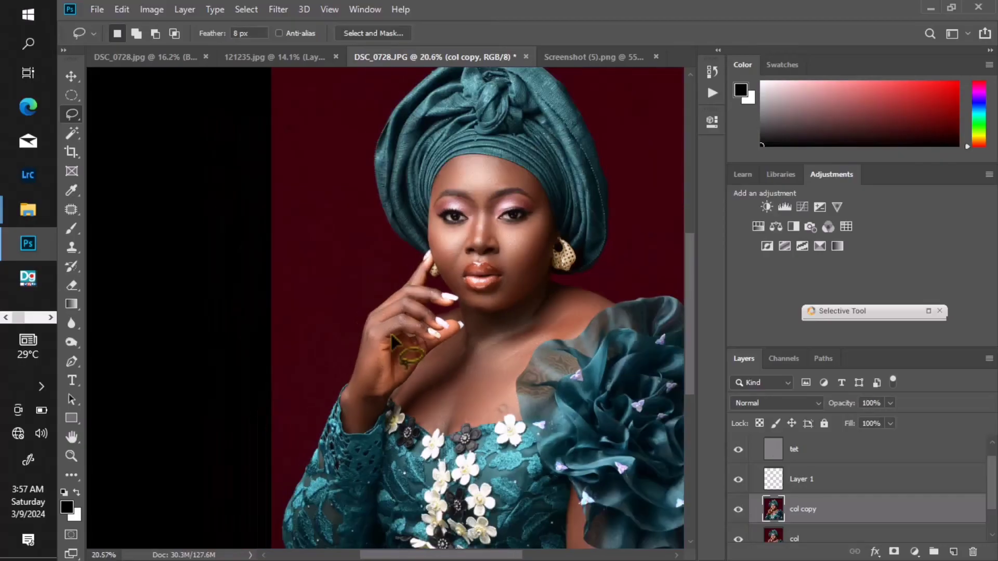
{"action": "scroll", "coordinate": [471, 358], "scroll_direction": "up", "scroll_amount": 2}
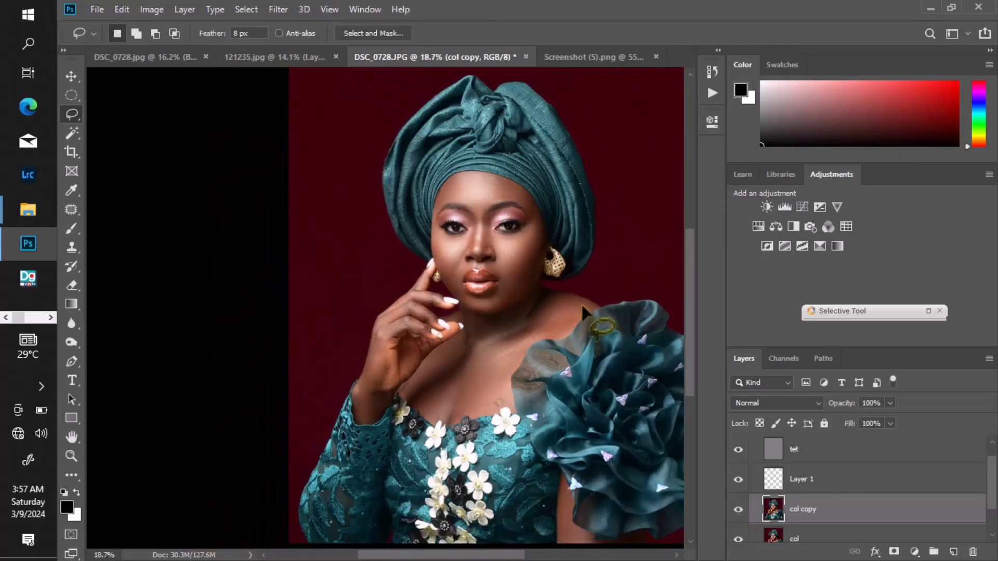
- Lasso the top of the bare shoulder beside the sheer sleeve, excluding its outer edge, apply a 12 px Gaussian Blur and clear the selection
{"action": "scroll", "coordinate": [583, 304], "scroll_direction": "up", "scroll_amount": 2}
{"action": "scroll", "coordinate": [588, 301], "scroll_direction": "up", "scroll_amount": 3}
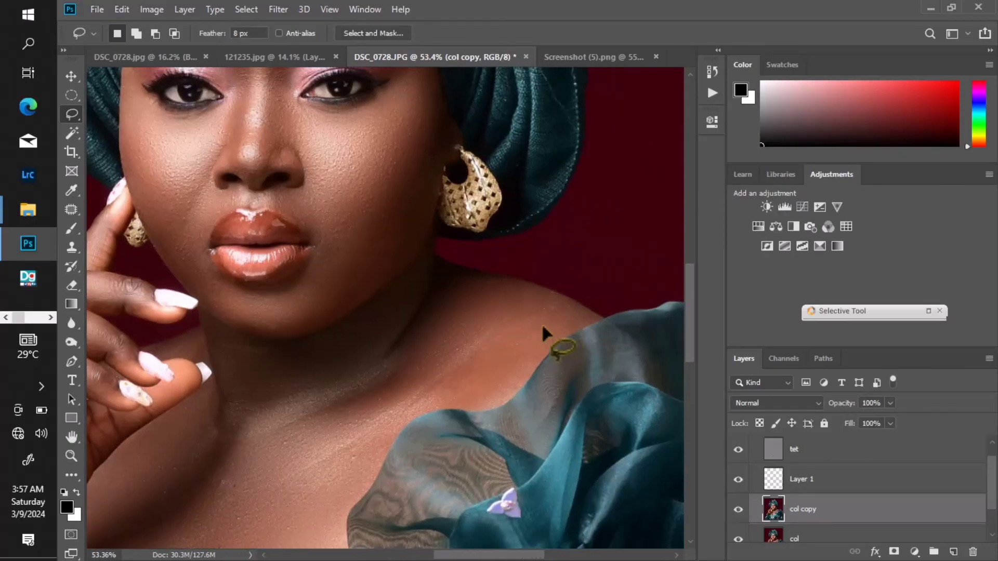
{"action": "left_click_drag", "start_coordinate": [504, 313], "coordinate": [494, 289]}
{"action": "left_click_drag", "start_coordinate": [569, 322], "coordinate": [569, 328]}
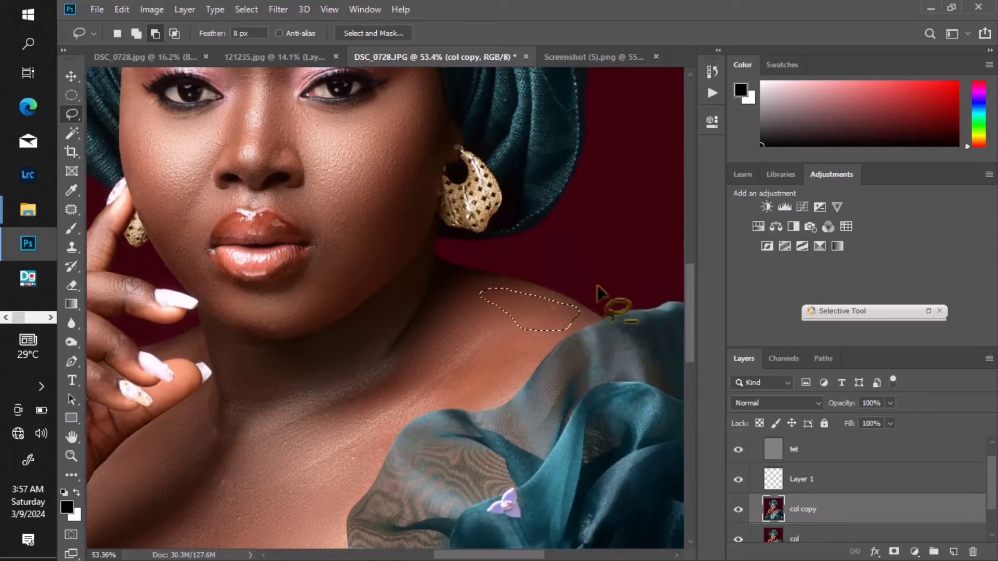
{"action": "left_click", "coordinate": [278, 9]}
{"action": "mouse_move", "coordinate": [311, 178]}
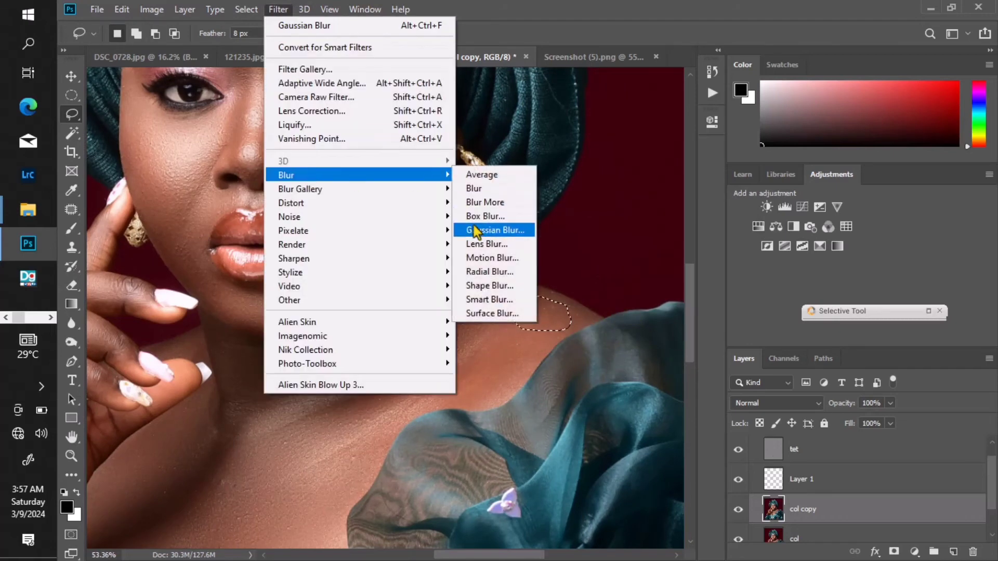
{"action": "left_click", "coordinate": [476, 226]}
{"action": "type", "text": "12"}
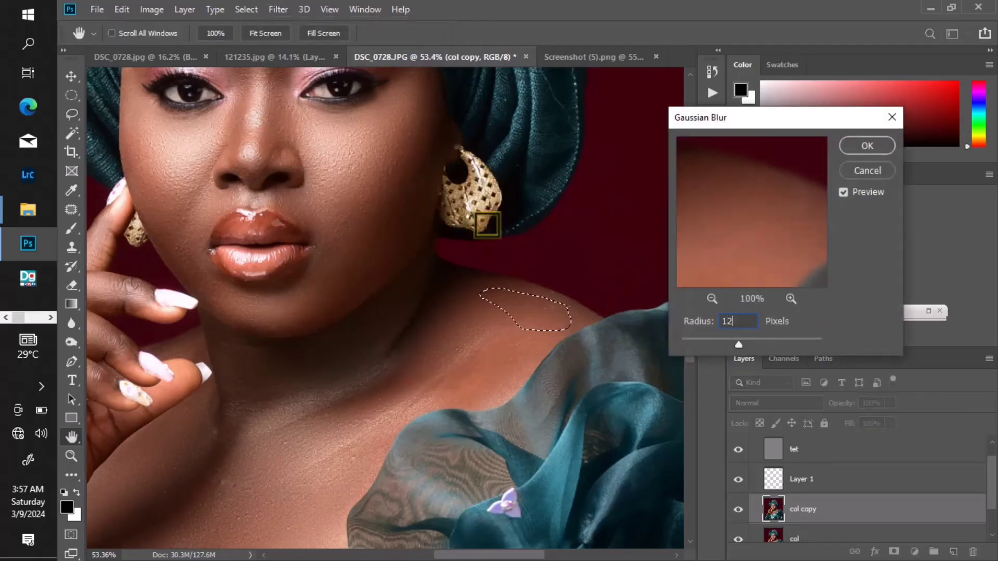
{"action": "key", "text": "Return"}
{"action": "scroll", "coordinate": [494, 274], "scroll_direction": "down", "scroll_amount": 3}
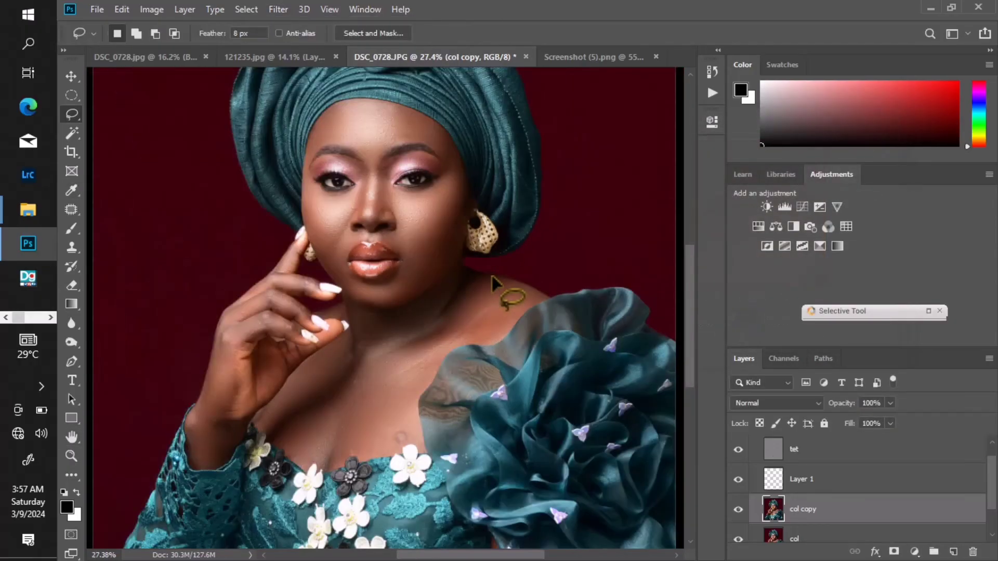
- Compare the whole portrait and the face with Group 1 hidden and shown
{"action": "scroll", "coordinate": [414, 306], "scroll_direction": "down", "scroll_amount": 2}
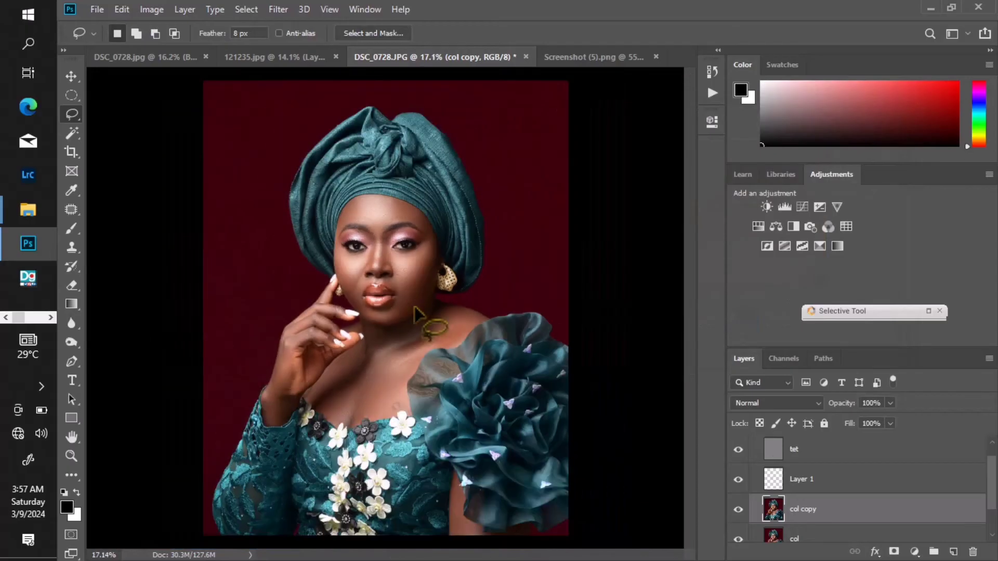
{"action": "scroll", "coordinate": [850, 525], "scroll_direction": "up", "scroll_amount": 1}
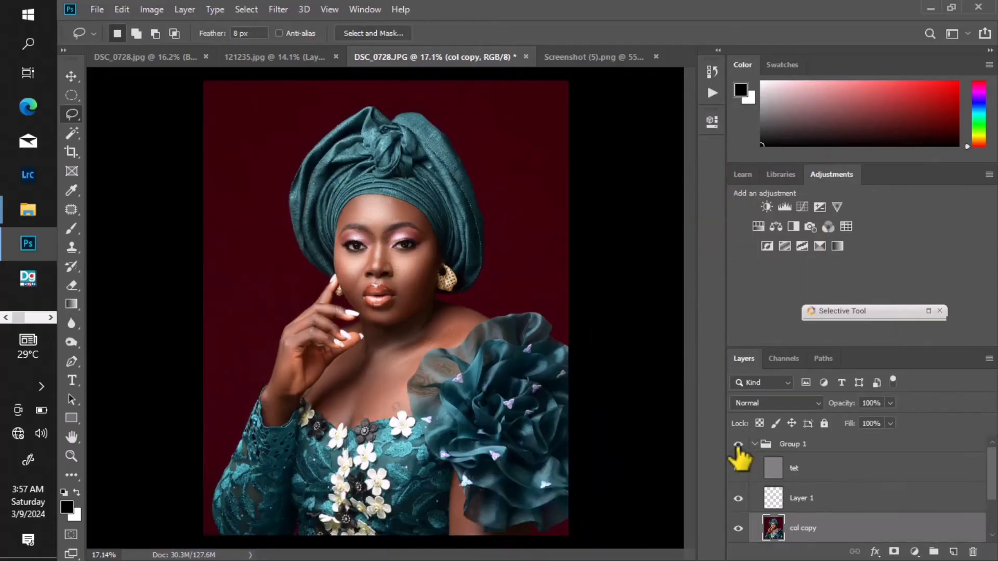
{"action": "scroll", "coordinate": [415, 295], "scroll_direction": "down", "scroll_amount": 1}
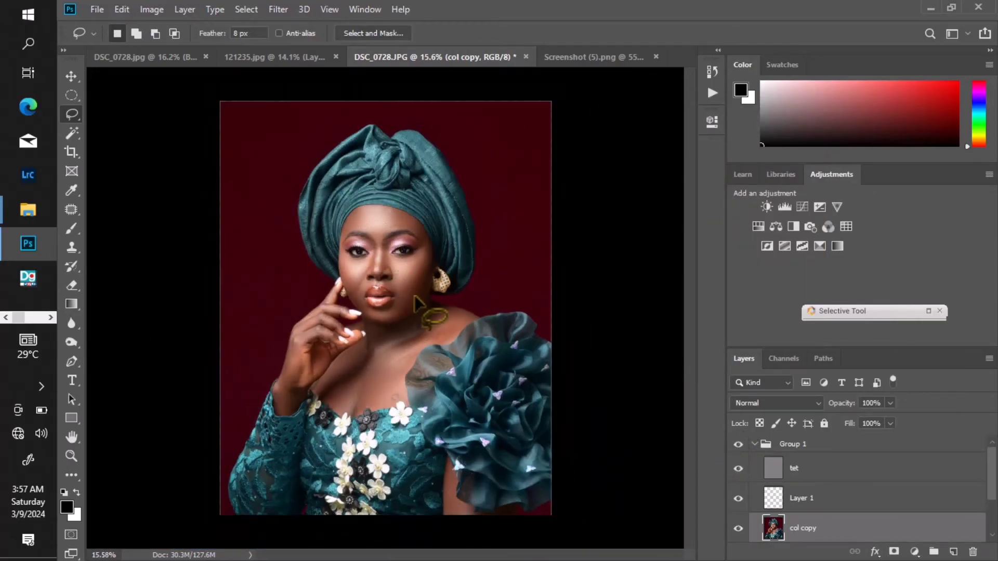
{"action": "left_click", "coordinate": [738, 444]}
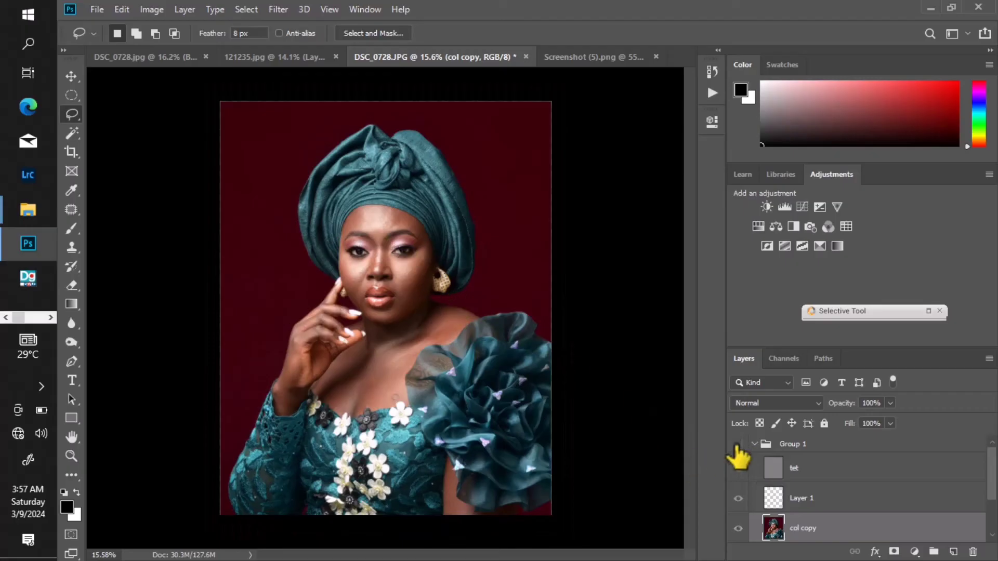
{"action": "left_click", "coordinate": [738, 444]}
{"action": "scroll", "coordinate": [381, 236], "scroll_direction": "up", "scroll_amount": 6}
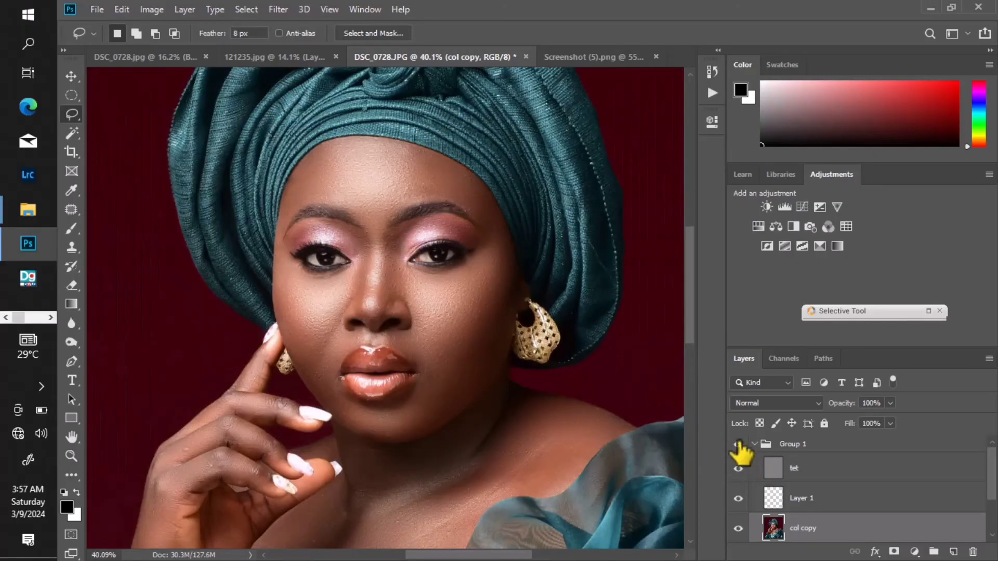
{"action": "left_click", "coordinate": [739, 445]}
{"action": "left_click", "coordinate": [739, 445]}
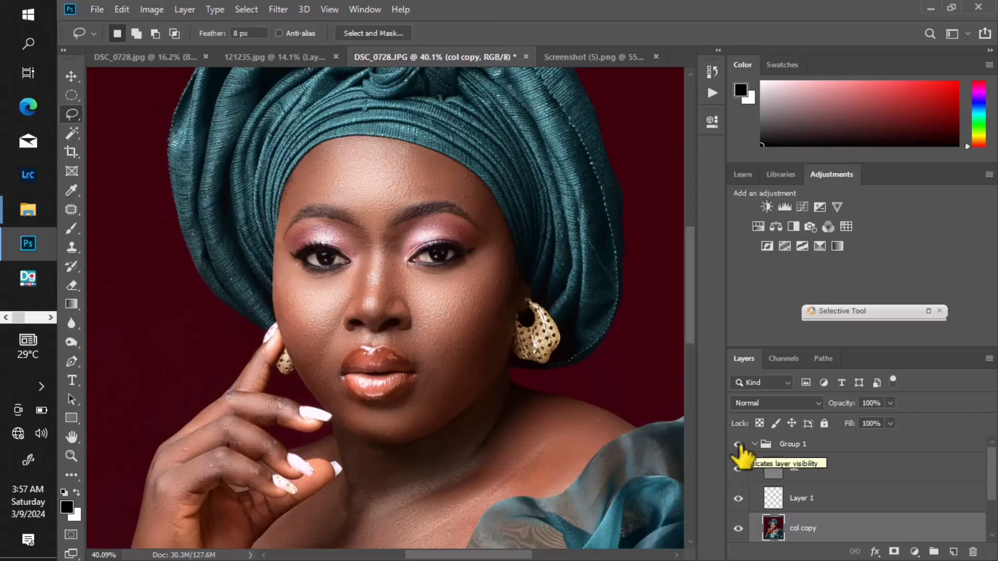
{"action": "scroll", "coordinate": [401, 257], "scroll_direction": "down", "scroll_amount": 5}
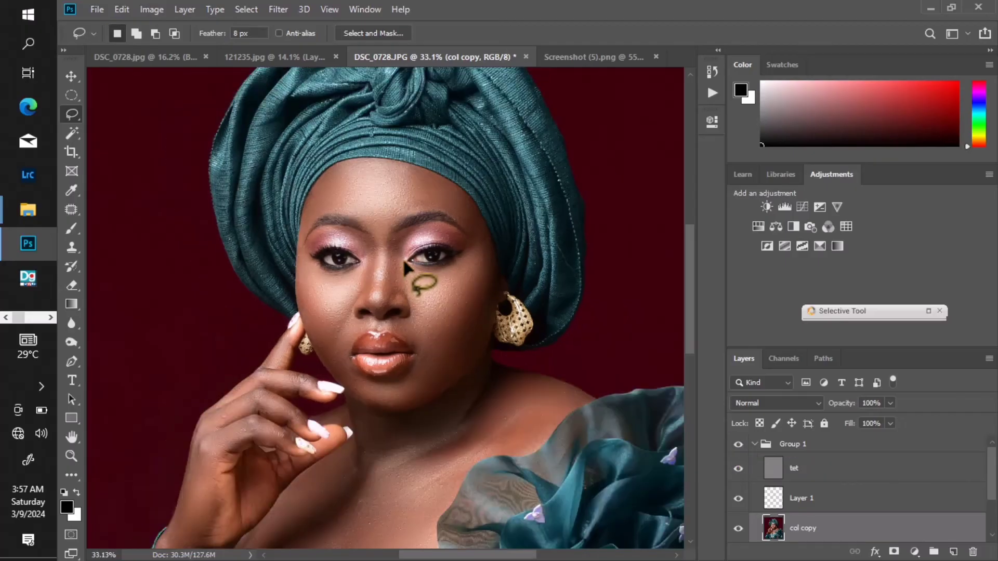
{"action": "scroll", "coordinate": [403, 258], "scroll_direction": "down", "scroll_amount": 1}
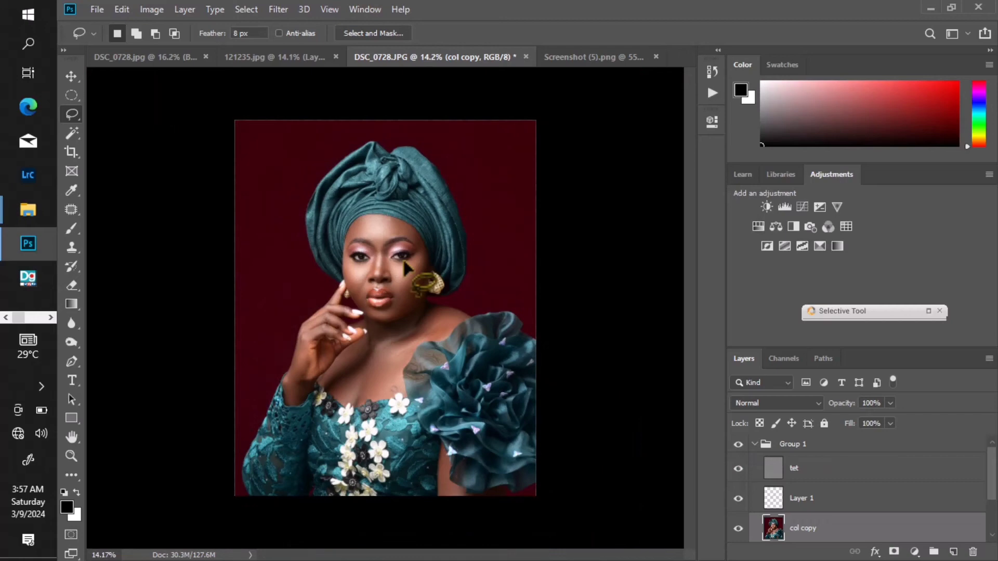
- Toggle Group 1's visibility to compare the retouch on the full portrait and closer on the head and shoulders
{"action": "left_click", "coordinate": [738, 446]}
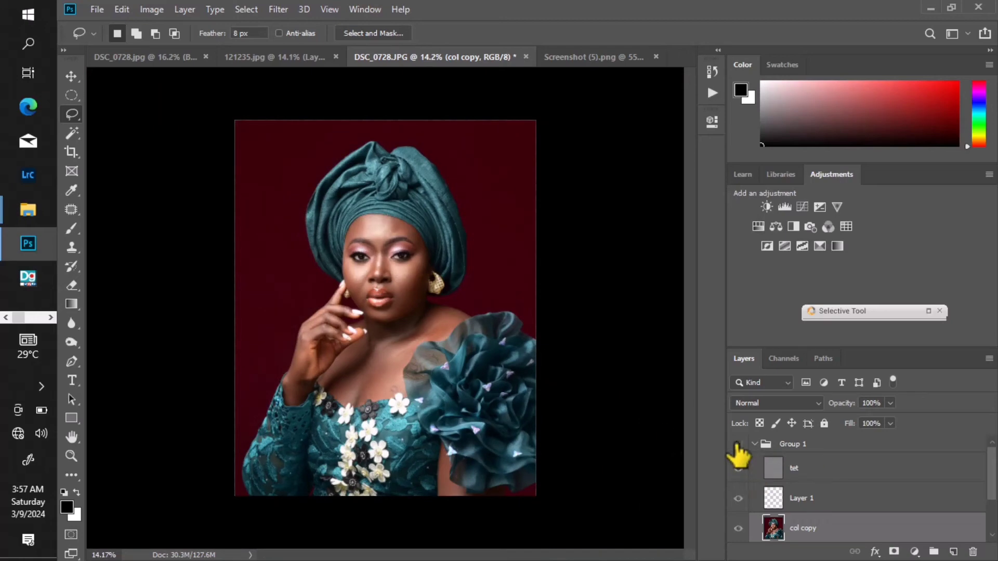
{"action": "left_click", "coordinate": [737, 445]}
{"action": "scroll", "coordinate": [372, 255], "scroll_direction": "up", "scroll_amount": 4}
{"action": "left_click", "coordinate": [742, 446]}
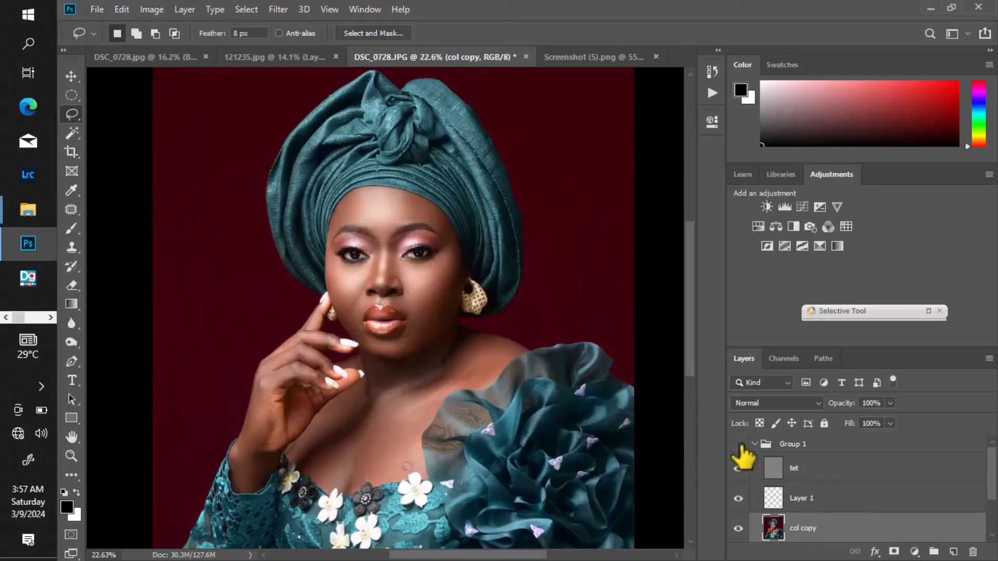
{"action": "left_click", "coordinate": [740, 446]}
- Lasso the eyeshadow areas of both upper eyelids on the col copy layer and apply a 12 px Gaussian Blur
{"action": "scroll", "coordinate": [347, 223], "scroll_direction": "up", "scroll_amount": 5}
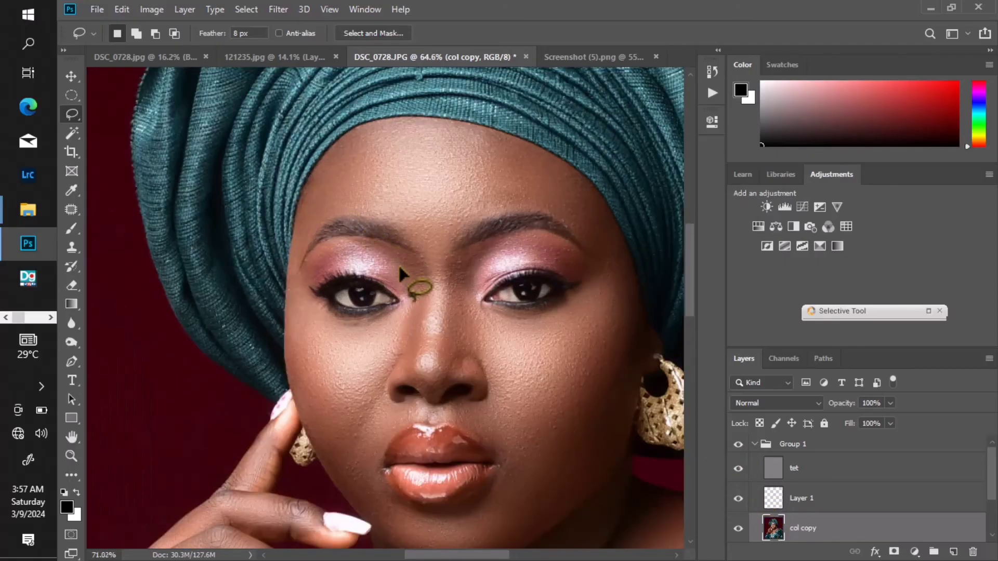
{"action": "scroll", "coordinate": [398, 265], "scroll_direction": "up", "scroll_amount": 3}
{"action": "mouse_move", "coordinate": [399, 296]}
{"action": "left_mouse_down"}
{"action": "mouse_move", "coordinate": [373, 275]}
{"action": "mouse_move", "coordinate": [320, 264]}
{"action": "mouse_move", "coordinate": [279, 291]}
{"action": "left_mouse_up"}
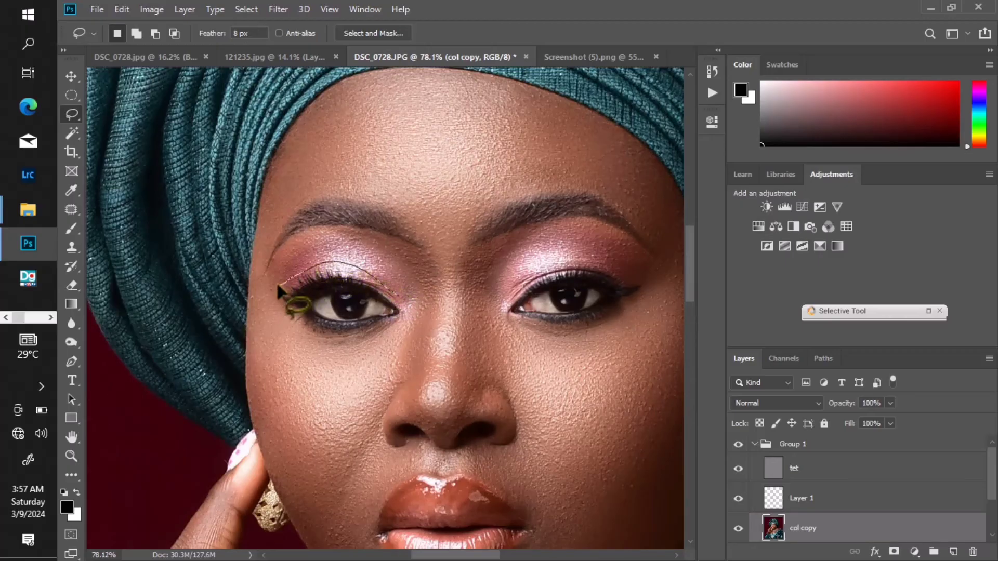
{"action": "mouse_move", "coordinate": [302, 239]}
{"action": "left_mouse_down"}
{"action": "mouse_move", "coordinate": [341, 234]}
{"action": "mouse_move", "coordinate": [395, 254]}
{"action": "mouse_move", "coordinate": [407, 289]}
{"action": "left_mouse_up"}
{"action": "mouse_move", "coordinate": [641, 280]}
{"action": "left_mouse_down"}
{"action": "mouse_move", "coordinate": [539, 268]}
{"action": "mouse_move", "coordinate": [487, 297]}
{"action": "mouse_move", "coordinate": [499, 263]}
{"action": "mouse_move", "coordinate": [527, 244]}
{"action": "mouse_move", "coordinate": [603, 237]}
{"action": "left_mouse_up"}
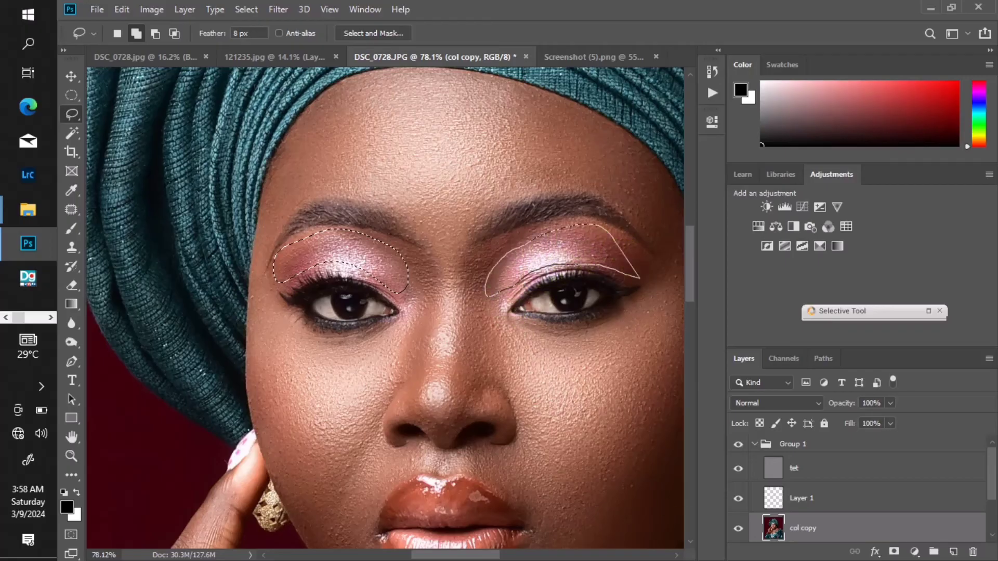
{"action": "left_click", "coordinate": [279, 10]}
{"action": "mouse_move", "coordinate": [300, 177]}
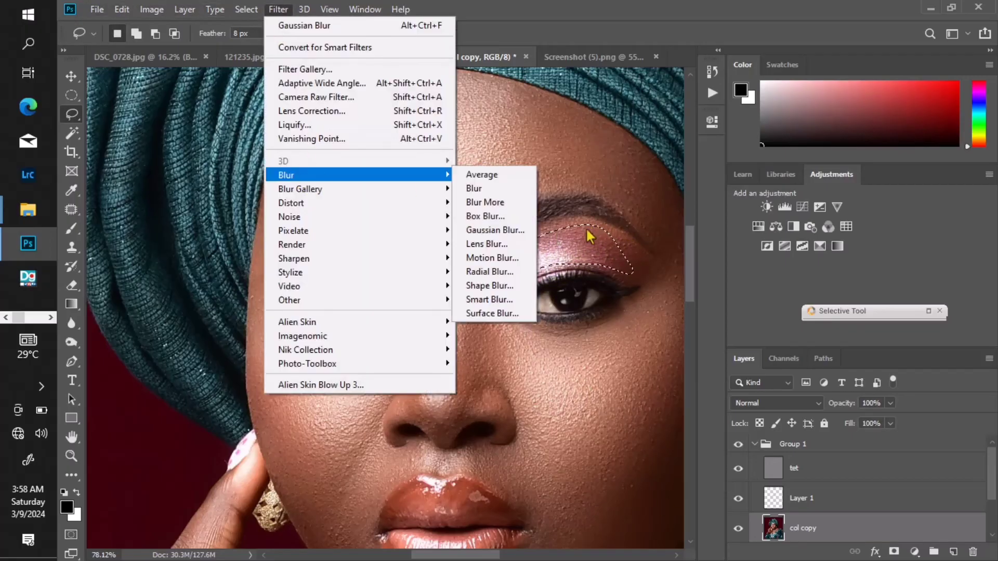
{"action": "left_click", "coordinate": [515, 229]}
{"action": "type", "text": "12"}
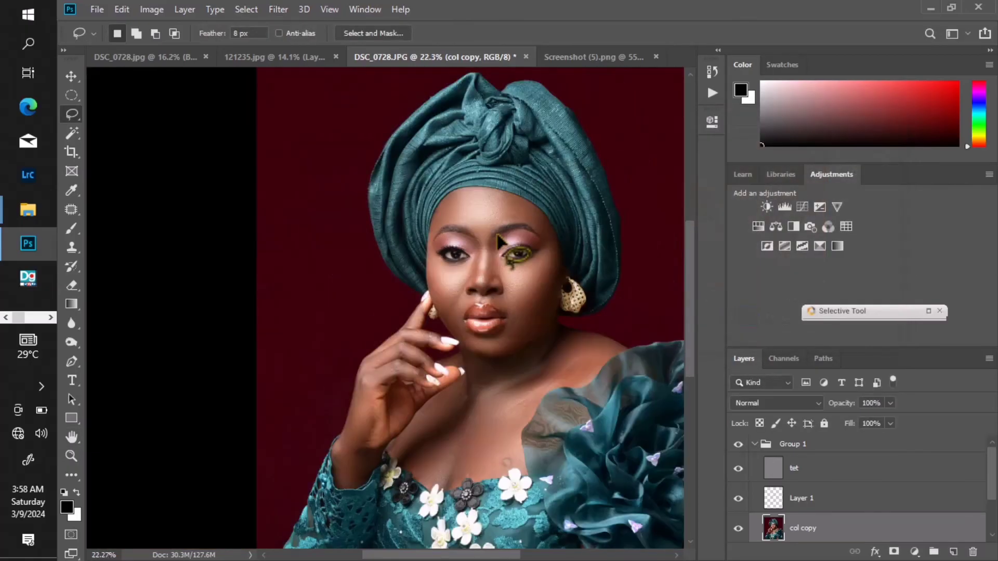
- Compare the whole portrait with the col copy layer hidden and shown to judge the eyelid smoothing
{"action": "scroll", "coordinate": [498, 240], "scroll_direction": "down", "scroll_amount": 2}
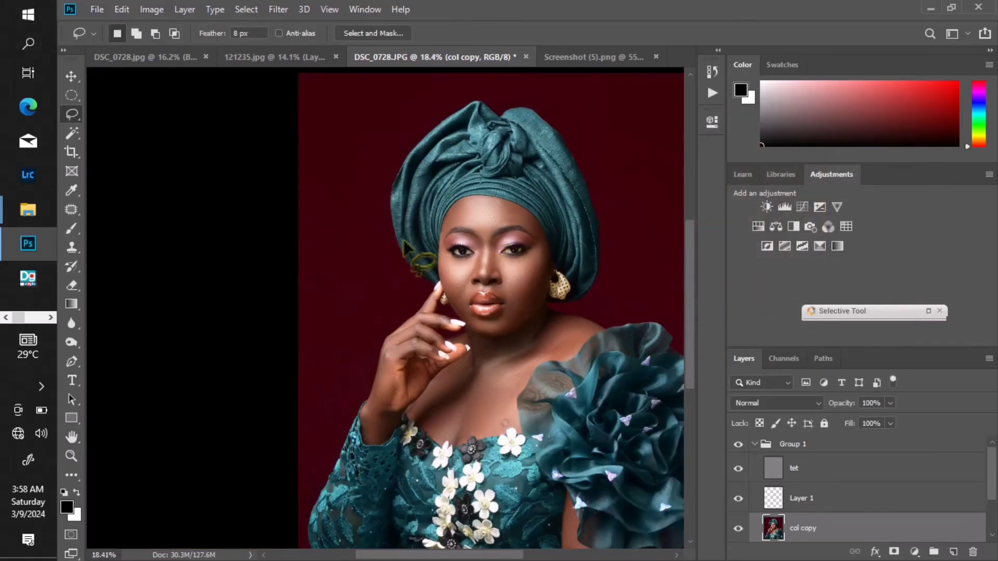
{"action": "scroll", "coordinate": [403, 239], "scroll_direction": "down", "scroll_amount": 2}
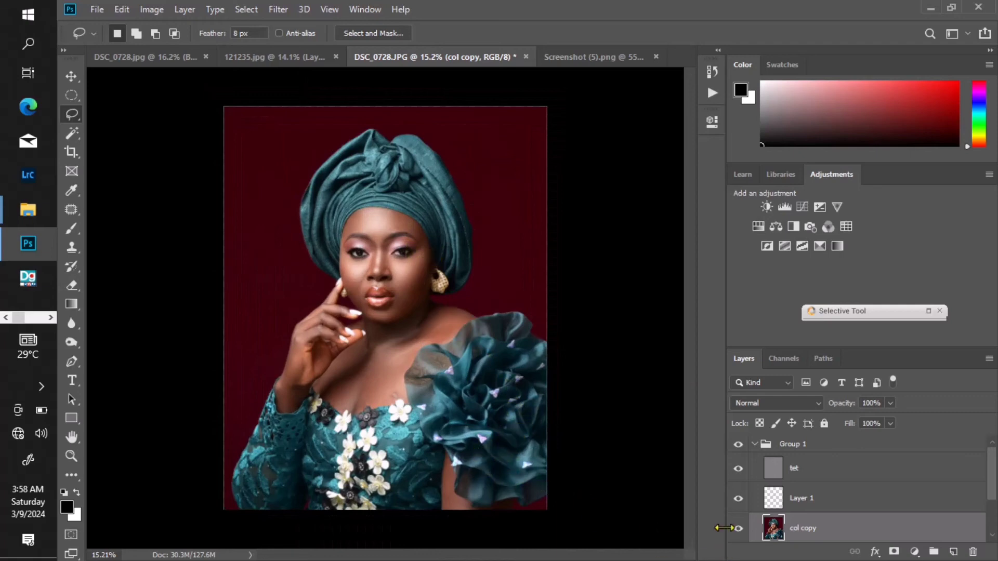
{"action": "left_click", "coordinate": [738, 528]}
{"action": "left_click", "coordinate": [738, 528]}
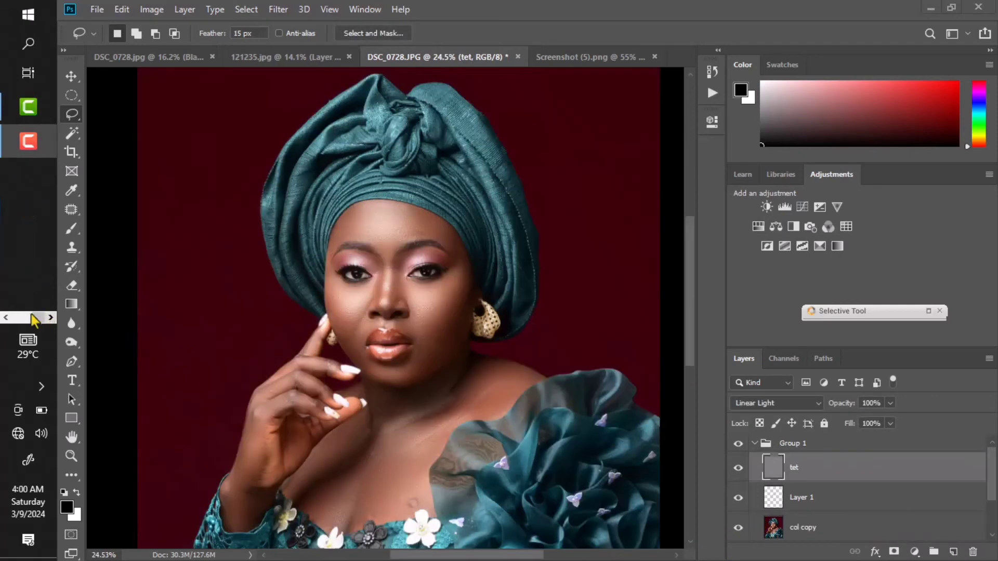
- Compare the portrait with Group 1 hidden and shown, and examine the skin texture of the face up close
{"action": "left_click", "coordinate": [5, 318]}
{"action": "scroll", "coordinate": [510, 374], "scroll_direction": "up", "scroll_amount": 7}
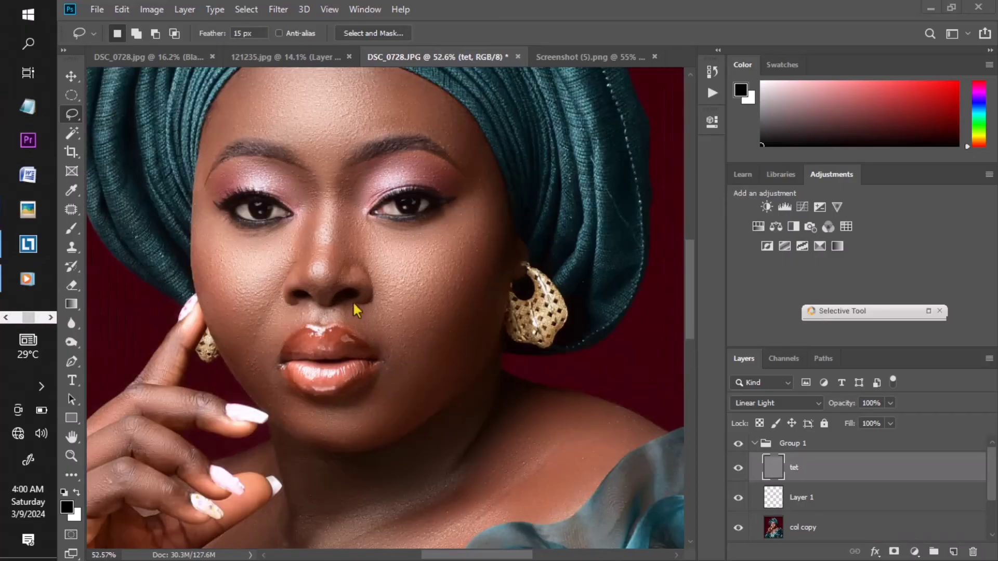
{"action": "scroll", "coordinate": [372, 310], "scroll_direction": "down", "scroll_amount": 7}
{"action": "scroll", "coordinate": [373, 315], "scroll_direction": "down", "scroll_amount": 2}
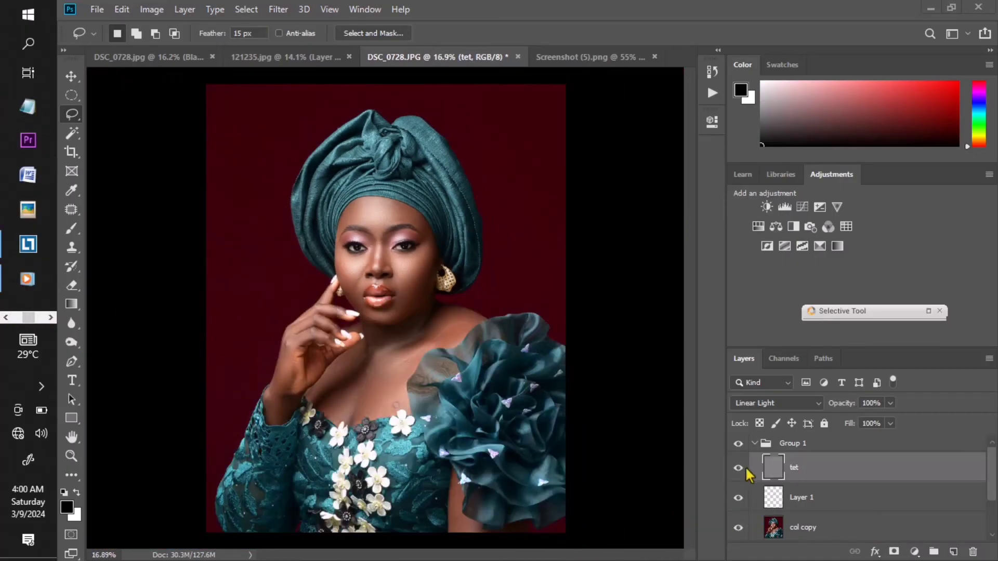
{"action": "left_click", "coordinate": [738, 445]}
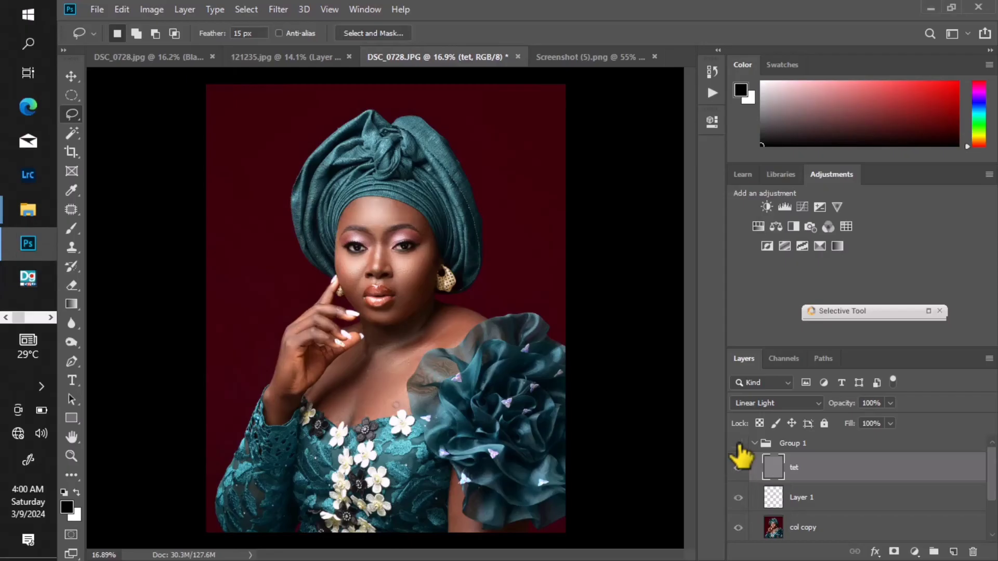
{"action": "scroll", "coordinate": [424, 239], "scroll_direction": "up", "scroll_amount": 6}
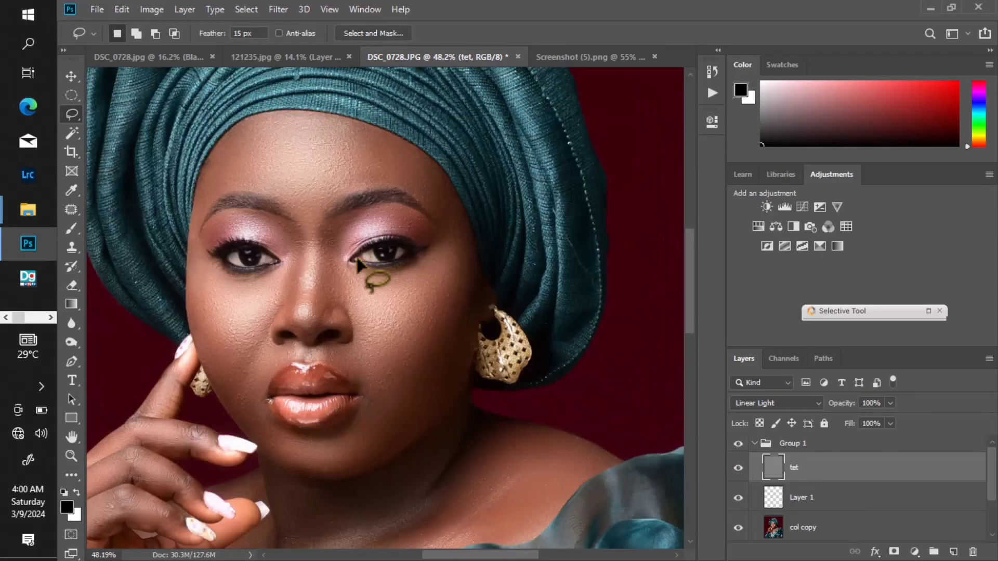
{"action": "scroll", "coordinate": [357, 263], "scroll_direction": "up", "scroll_amount": 2}
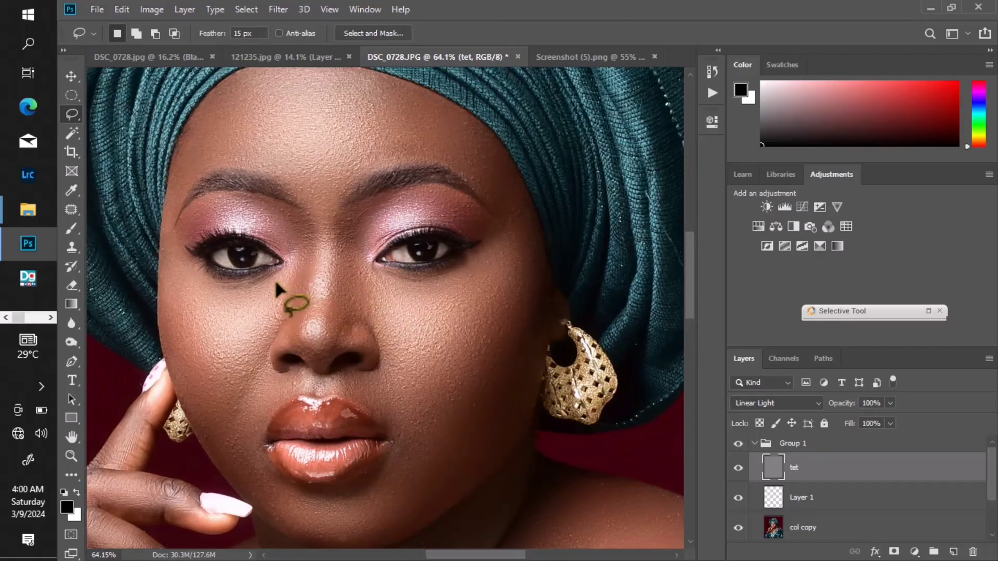
{"action": "scroll", "coordinate": [314, 328], "scroll_direction": "up", "scroll_amount": 2}
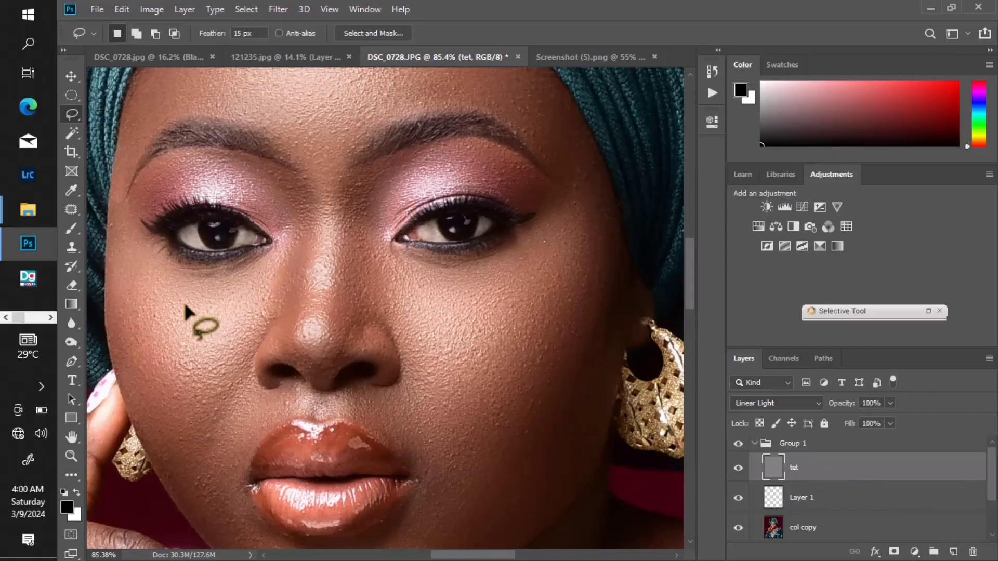
{"action": "left_click_drag", "start_coordinate": [367, 149], "coordinate": [400, 207]}
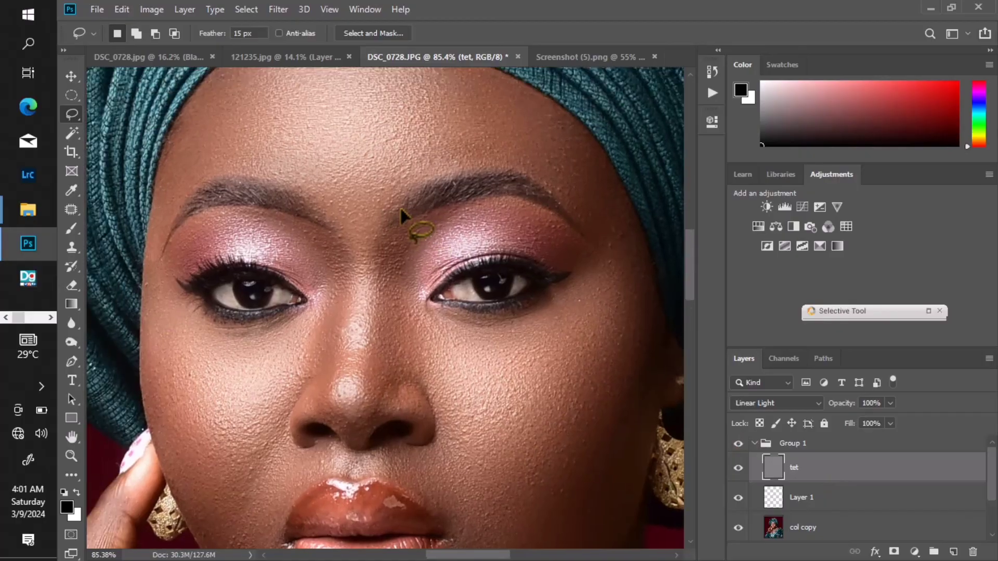
{"action": "left_click_drag", "start_coordinate": [394, 404], "coordinate": [380, 270]}
{"action": "scroll", "coordinate": [370, 328], "scroll_direction": "down", "scroll_amount": 3}
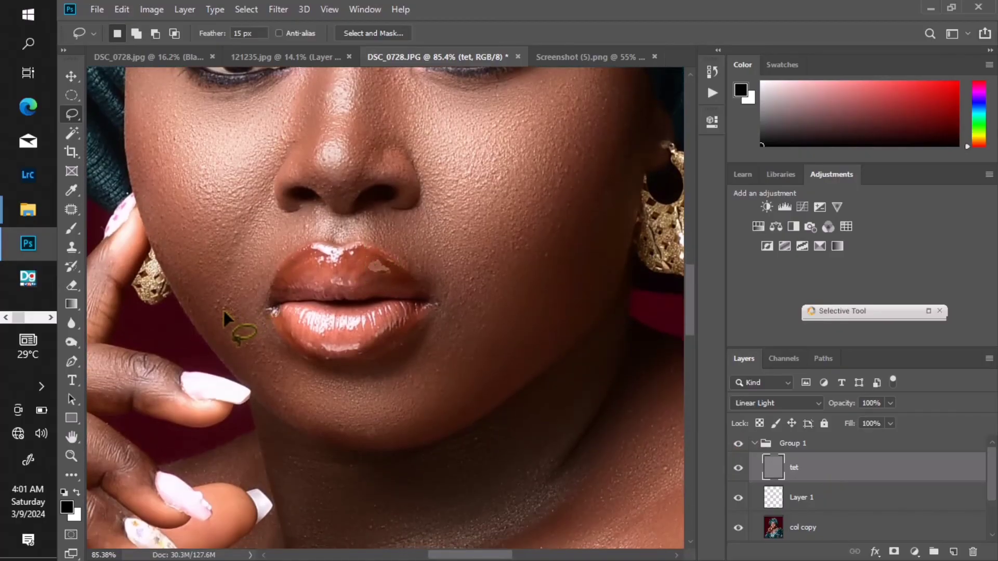
- Heal small texture spots on the cheeks of the tet layer with the Spot Healing Brush at size 15
{"action": "right_click", "coordinate": [69, 211]}
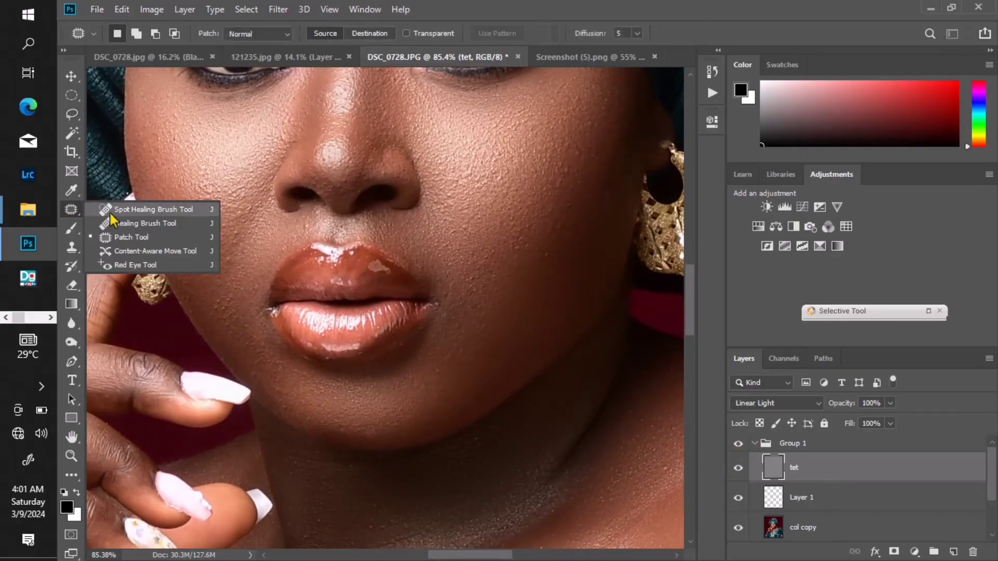
{"action": "left_click", "coordinate": [114, 210]}
{"action": "scroll", "coordinate": [220, 317], "scroll_direction": "up", "scroll_amount": 1}
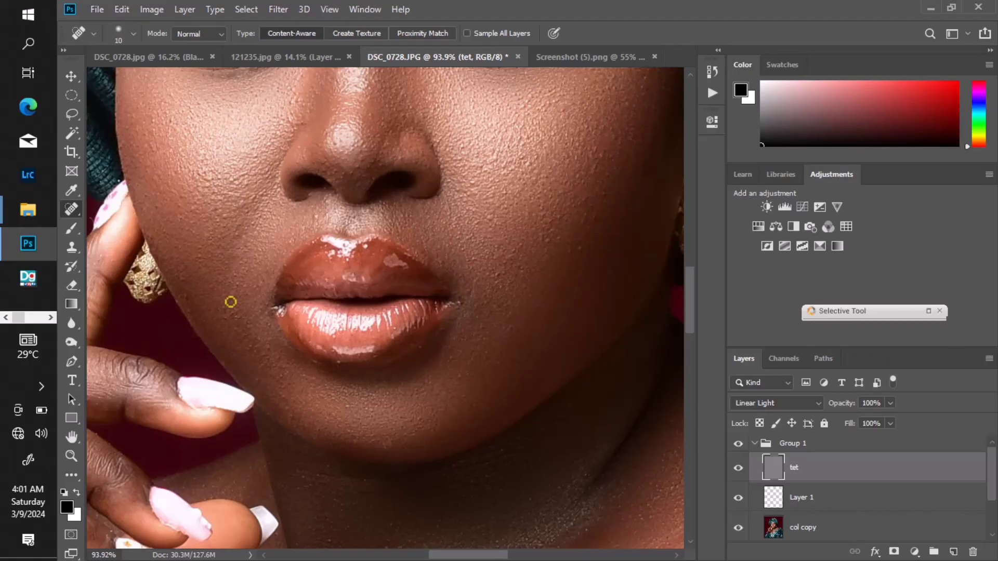
{"action": "scroll", "coordinate": [274, 303], "scroll_direction": "down", "scroll_amount": 3}
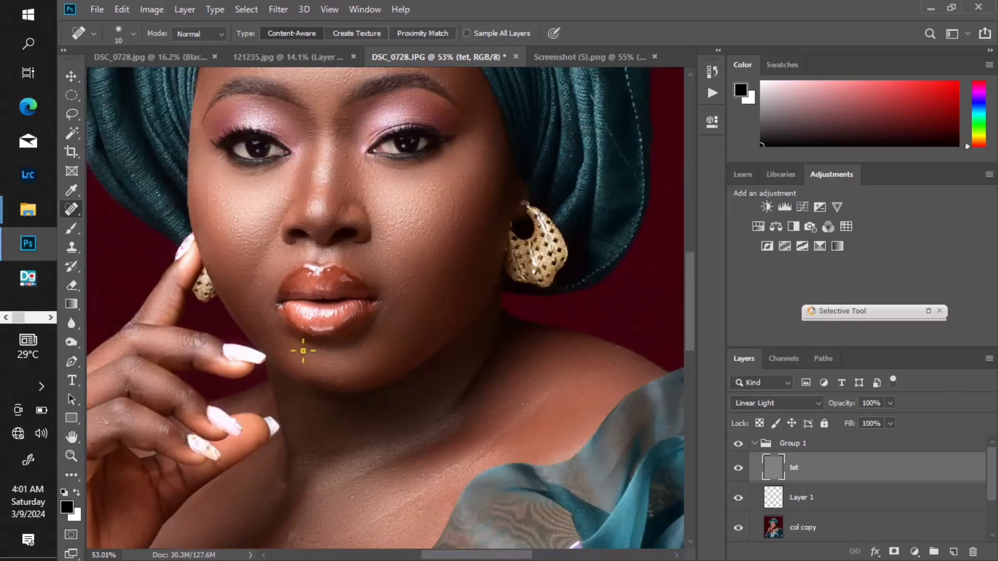
{"action": "scroll", "coordinate": [354, 180], "scroll_direction": "up", "scroll_amount": 2}
{"action": "key", "text": "bracketright"}
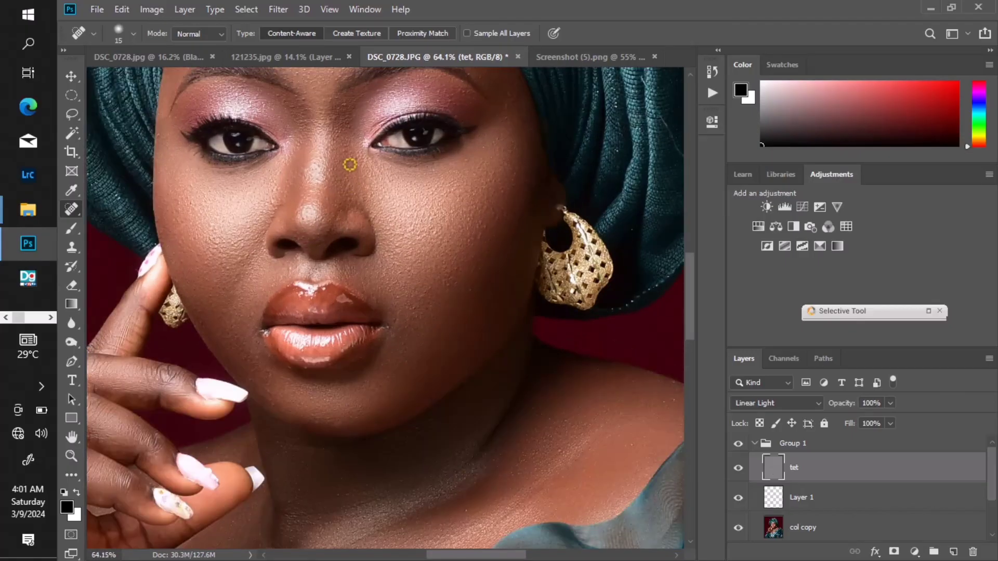
{"action": "left_click_drag", "start_coordinate": [346, 138], "coordinate": [347, 326]}
{"action": "scroll", "coordinate": [327, 230], "scroll_direction": "up", "scroll_amount": 2}
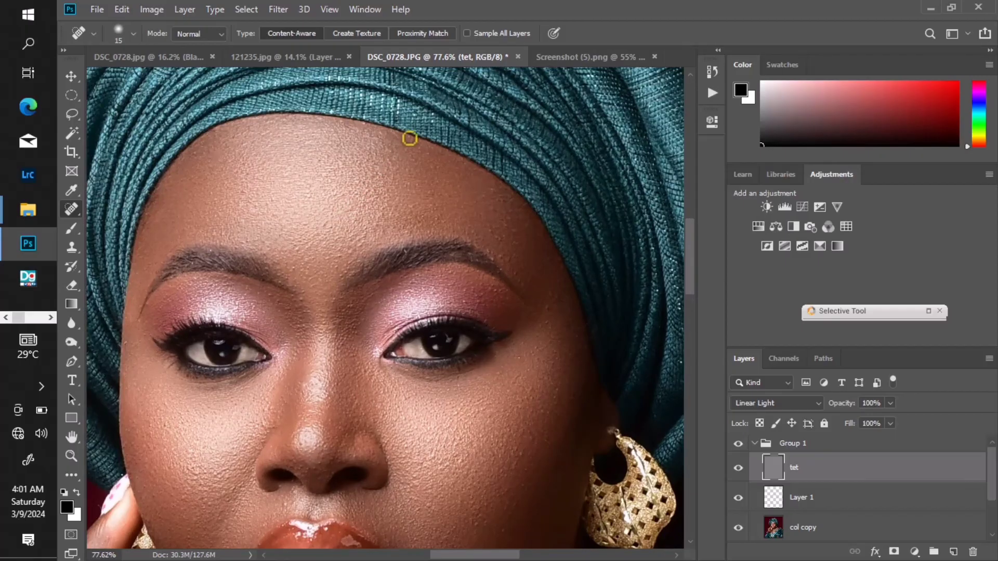
{"action": "scroll", "coordinate": [363, 260], "scroll_direction": "down", "scroll_amount": 3}
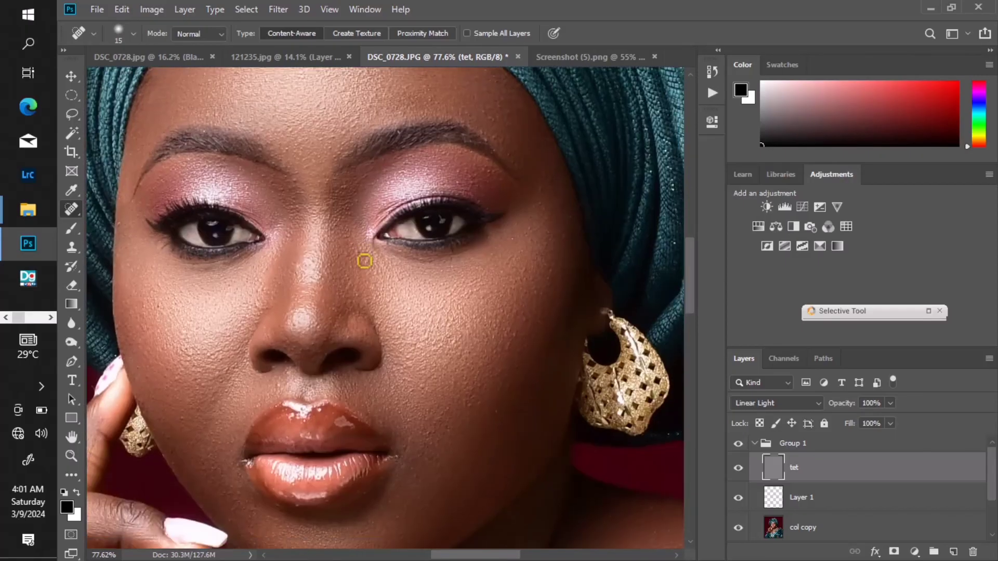
{"action": "left_click", "coordinate": [423, 385]}
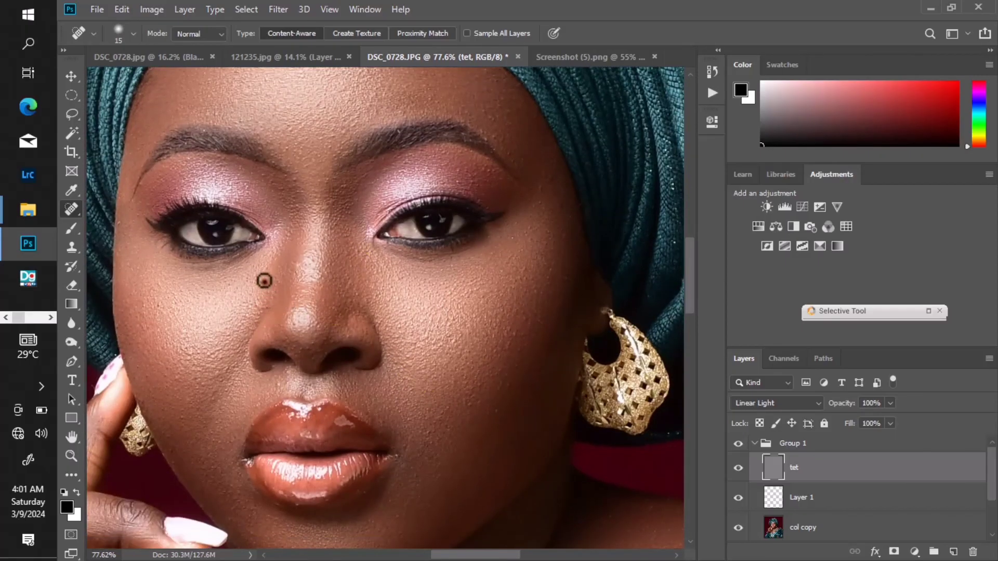
- Spot-heal the bumps on the temple and on the cheek nearest the large earring
{"action": "scroll", "coordinate": [301, 234], "scroll_direction": "up", "scroll_amount": 3}
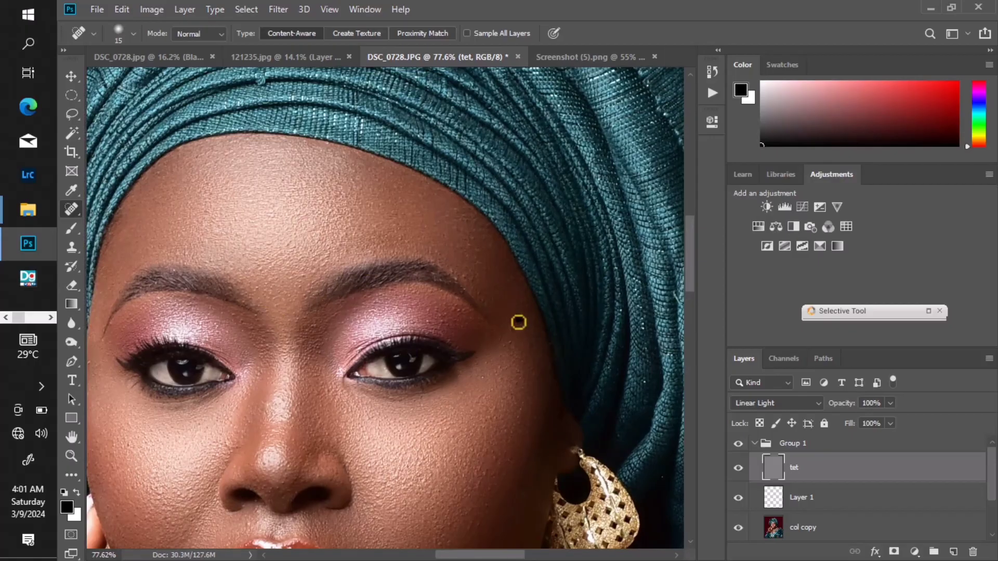
{"action": "scroll", "coordinate": [512, 350], "scroll_direction": "down", "scroll_amount": 3}
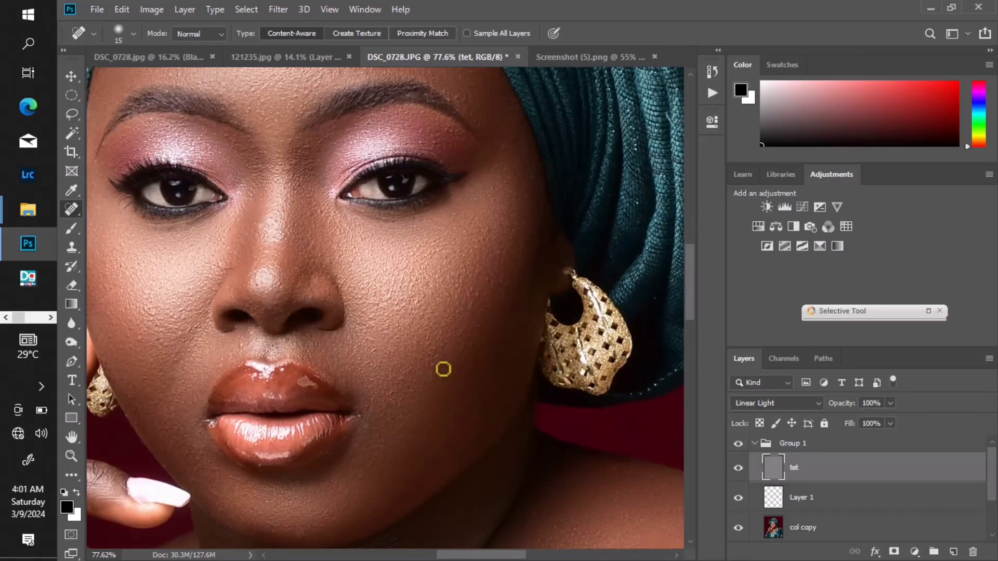
{"action": "left_click", "coordinate": [473, 338]}
{"action": "left_click", "coordinate": [475, 297]}
{"action": "left_click_drag", "start_coordinate": [292, 198], "coordinate": [349, 307]}
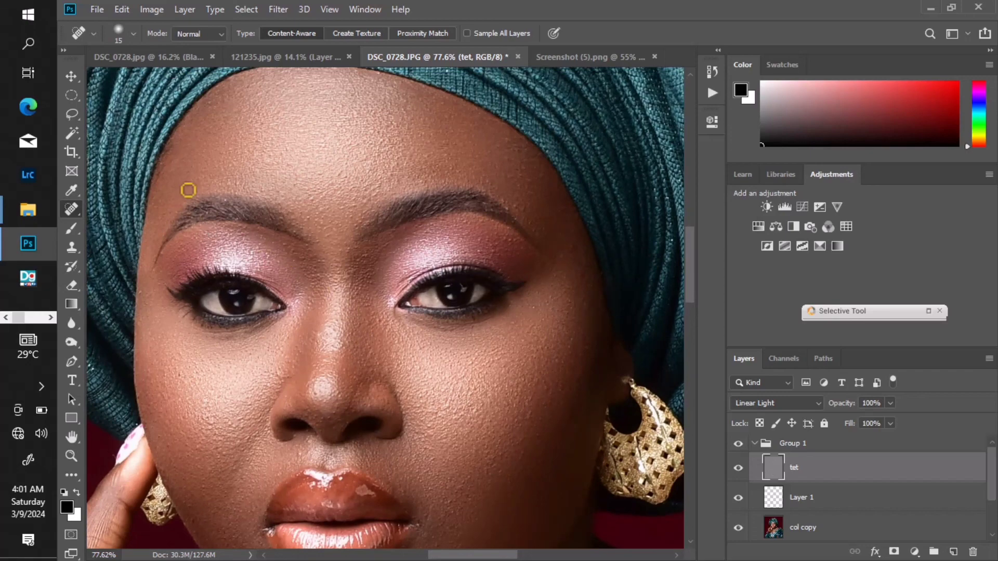
{"action": "left_click_drag", "start_coordinate": [257, 339], "coordinate": [251, 194]}
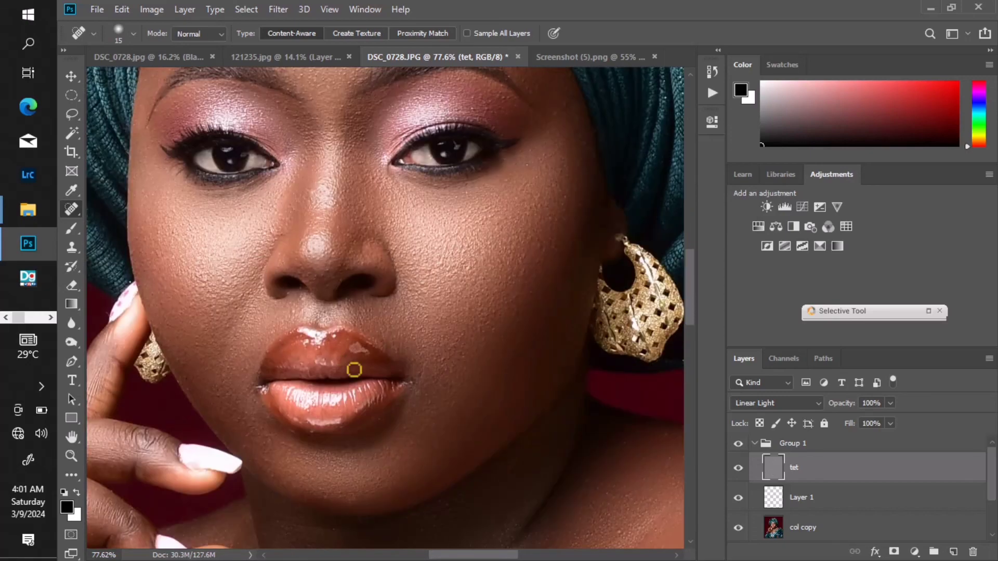
- Spot-heal the skin along the upper lip edge and below the corner of the mouth
{"action": "scroll", "coordinate": [354, 370], "scroll_direction": "down", "scroll_amount": 3}
{"action": "scroll", "coordinate": [343, 327], "scroll_direction": "up", "scroll_amount": 2}
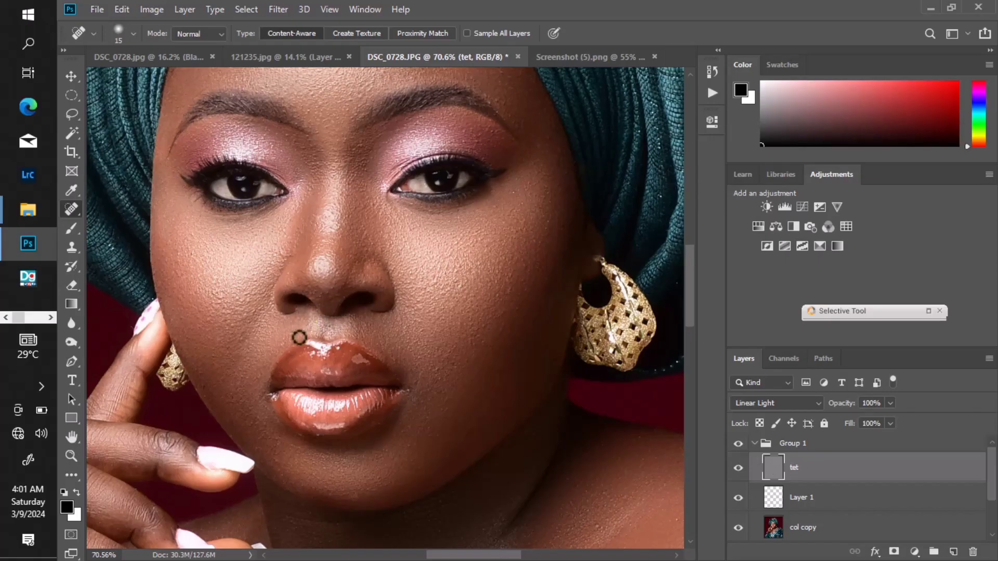
{"action": "scroll", "coordinate": [261, 384], "scroll_direction": "down", "scroll_amount": 2}
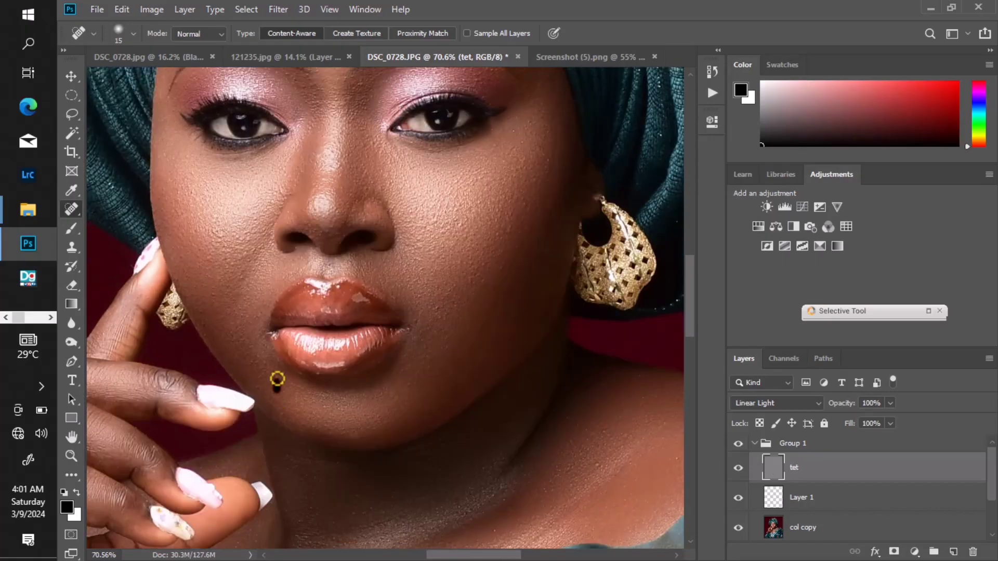
- Spot-heal the small texture bumps on the chest below the neck on the tet layer
{"action": "left_click_drag", "start_coordinate": [370, 352], "coordinate": [371, 147]}
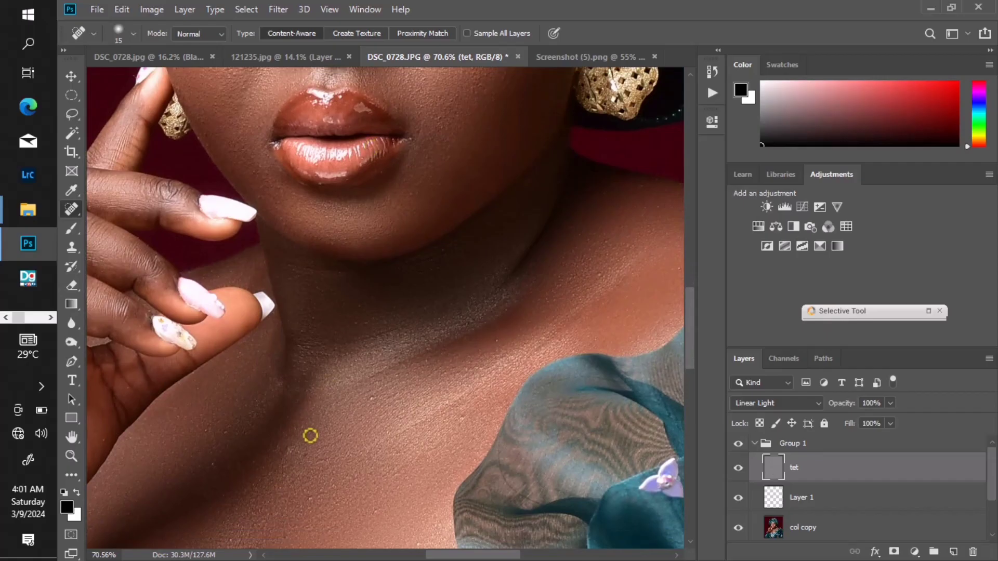
{"action": "left_click_drag", "start_coordinate": [342, 402], "coordinate": [298, 128]}
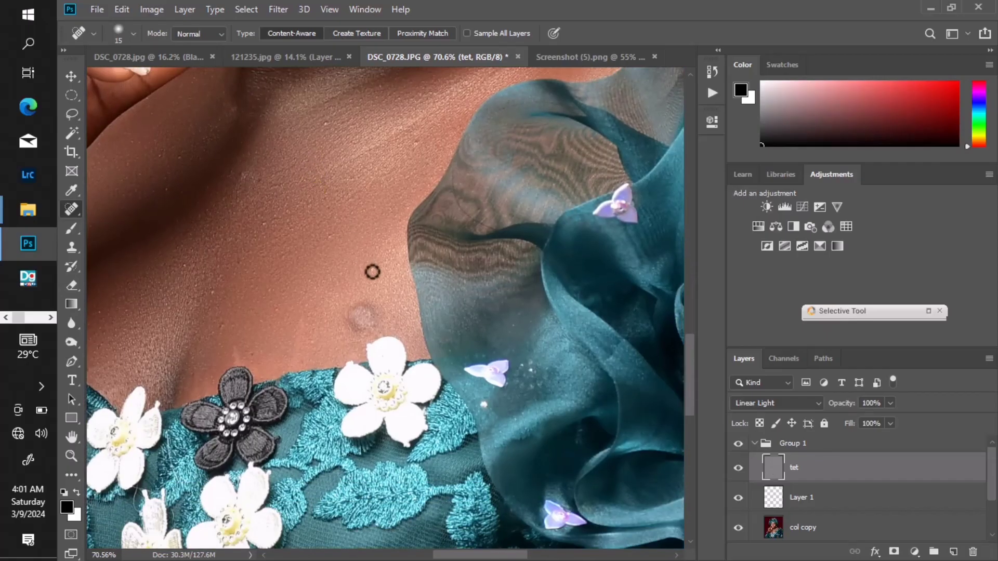
{"action": "scroll", "coordinate": [372, 272], "scroll_direction": "up", "scroll_amount": 3}
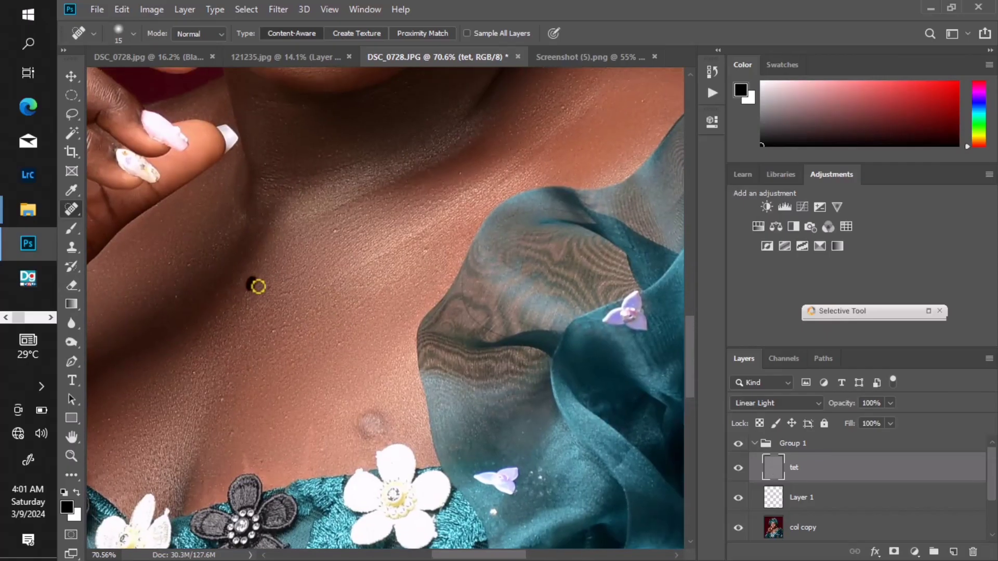
{"action": "left_click_drag", "start_coordinate": [255, 284], "coordinate": [276, 284]}
{"action": "scroll", "coordinate": [226, 325], "scroll_direction": "down", "scroll_amount": 3}
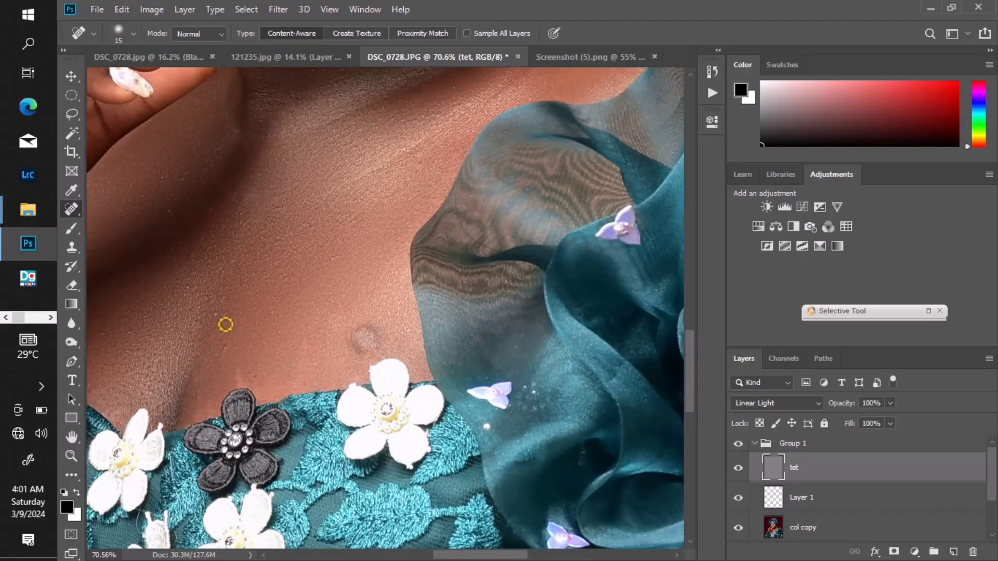
{"action": "left_click_drag", "start_coordinate": [309, 321], "coordinate": [286, 327]}
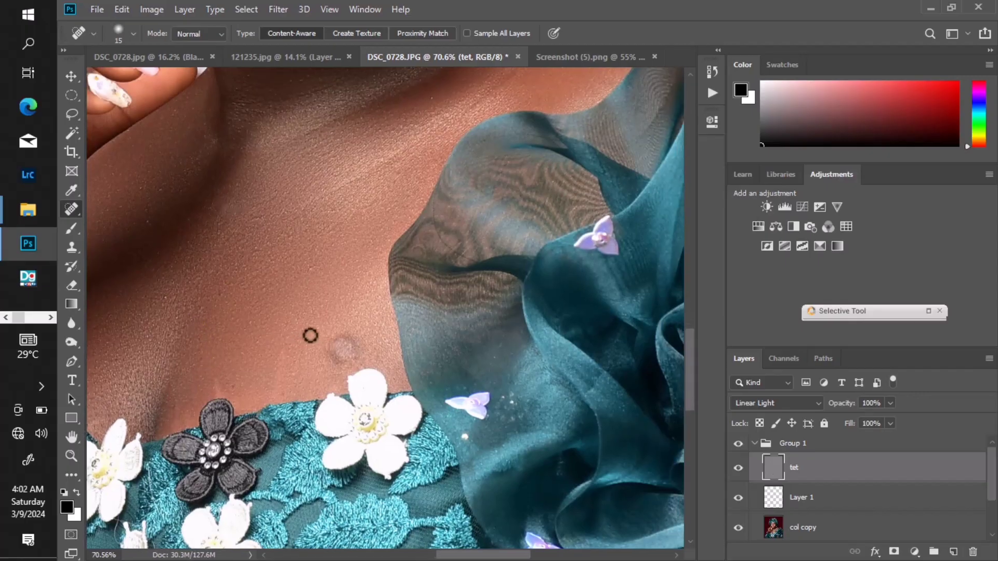
{"action": "mouse_move", "coordinate": [323, 268]}
{"action": "left_mouse_down"}
{"action": "mouse_move", "coordinate": [326, 437]}
{"action": "mouse_move", "coordinate": [349, 367]}
{"action": "left_mouse_up"}
{"action": "scroll", "coordinate": [326, 437], "scroll_direction": "down", "scroll_amount": 2}
{"action": "left_click_drag", "start_coordinate": [302, 257], "coordinate": [329, 432]}
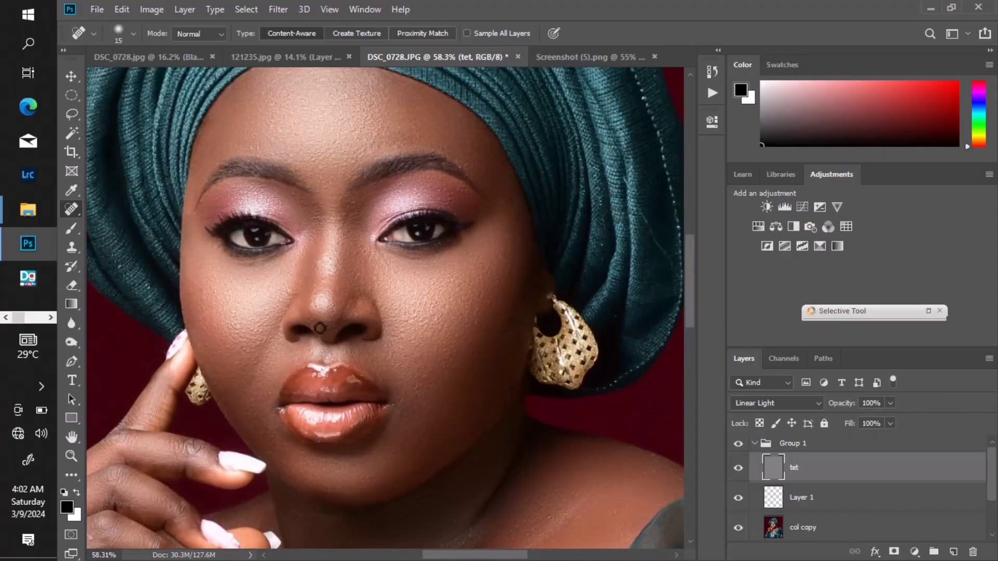
- Collapse Group 1 and compare the whole portrait with the group hidden and shown
{"action": "scroll", "coordinate": [336, 333], "scroll_direction": "down", "scroll_amount": 8}
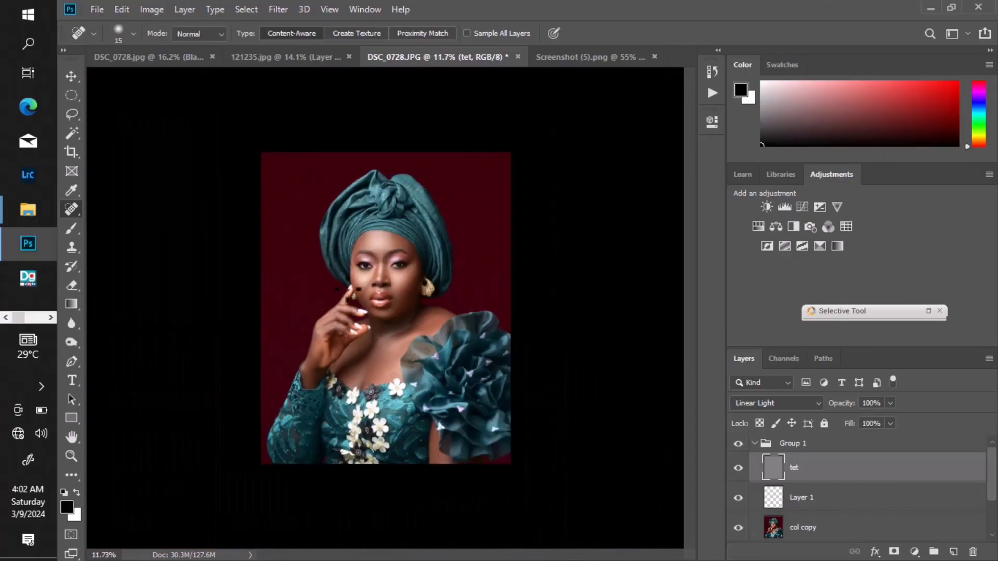
{"action": "left_click", "coordinate": [754, 444]}
{"action": "scroll", "coordinate": [486, 263], "scroll_direction": "up", "scroll_amount": 1}
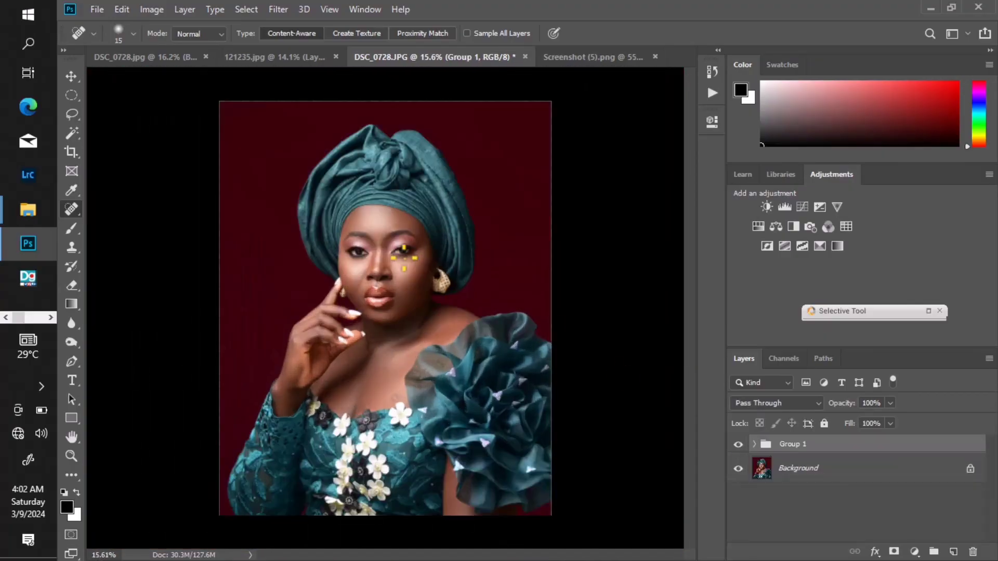
{"action": "scroll", "coordinate": [405, 258], "scroll_direction": "down", "scroll_amount": 1}
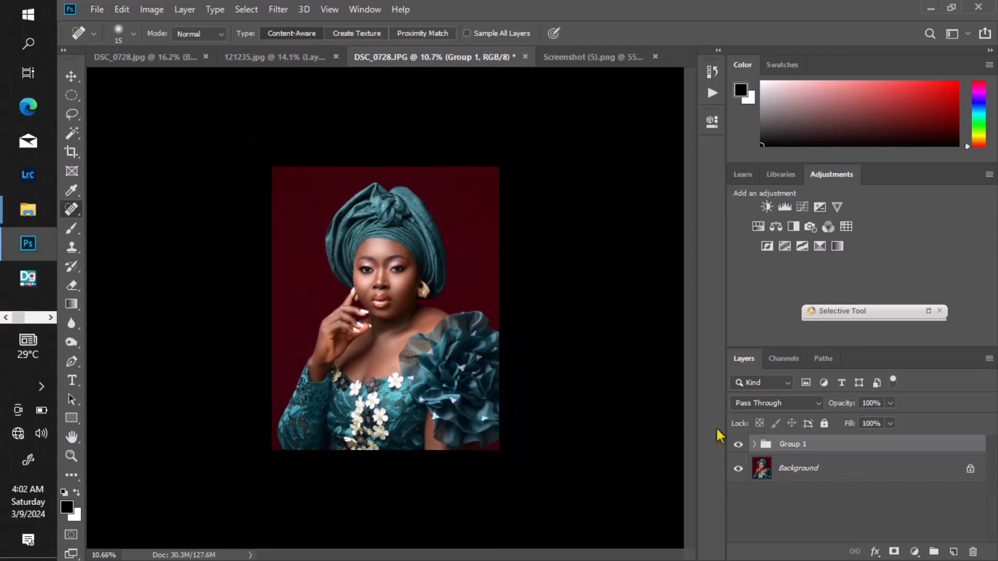
{"action": "left_click", "coordinate": [739, 446]}
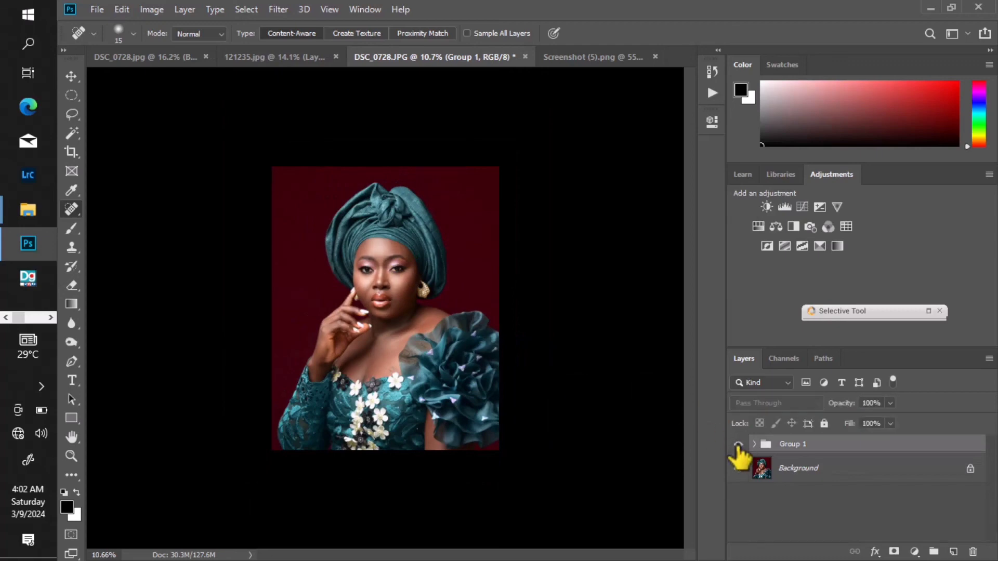
- Add a Levels adjustment above Group 1 with black input 7 and a slightly lowered white input, and check its before and after
{"action": "left_click", "coordinate": [785, 208]}
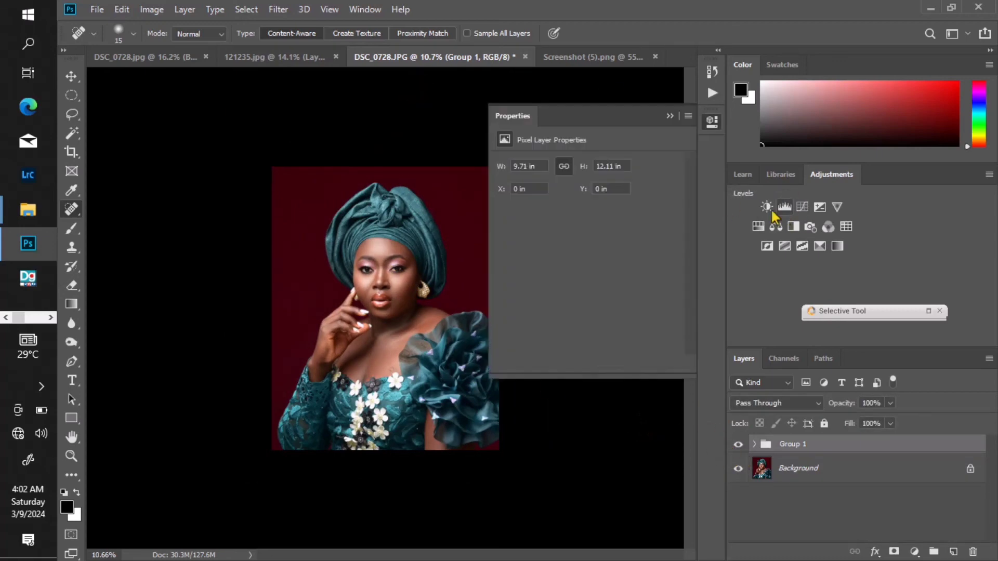
{"action": "left_click_drag", "start_coordinate": [520, 269], "coordinate": [524, 270]}
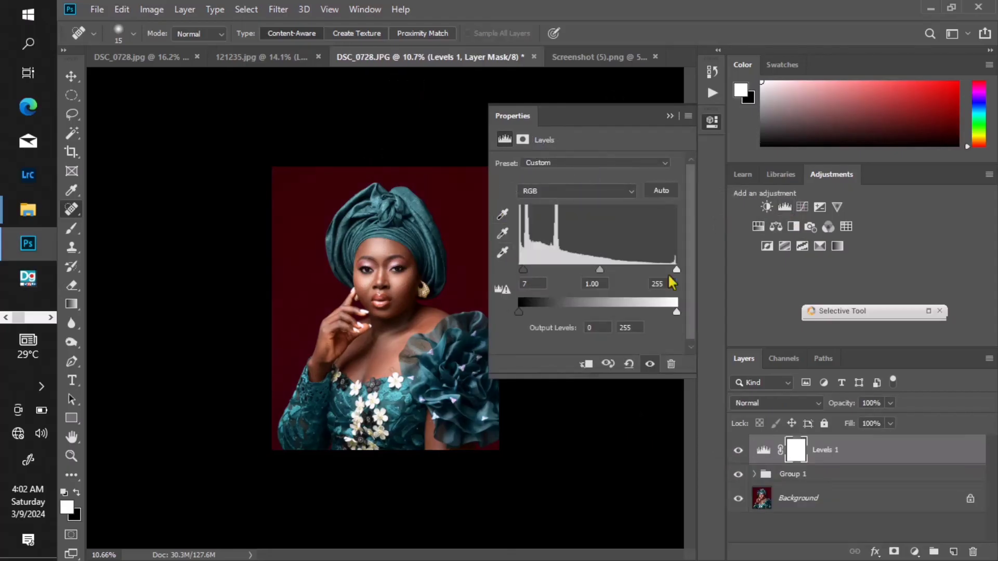
{"action": "left_click_drag", "start_coordinate": [675, 270], "coordinate": [671, 271]}
{"action": "left_click", "coordinate": [669, 115]}
{"action": "left_click", "coordinate": [740, 449]}
{"action": "left_click", "coordinate": [740, 448]}
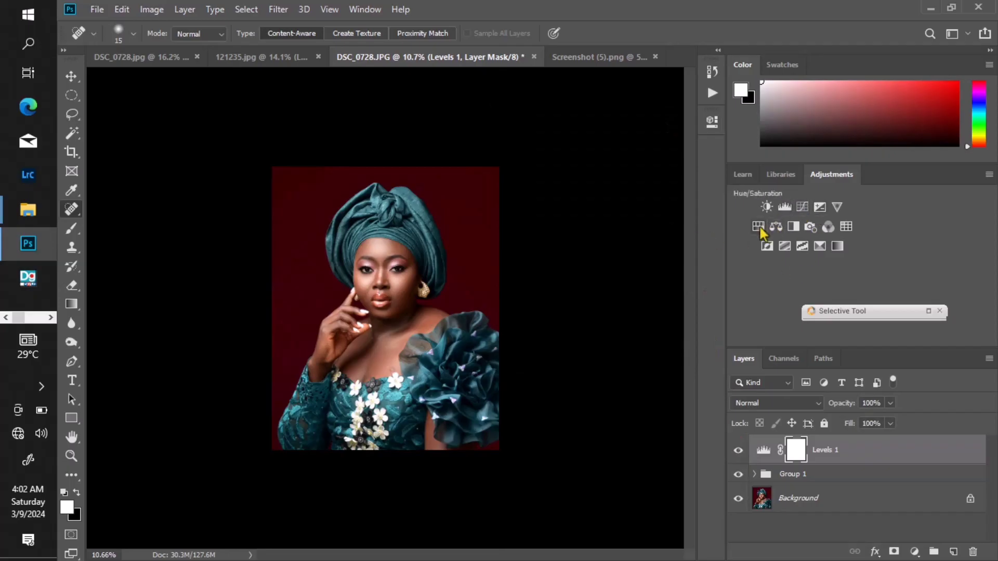
- Add a Black & White adjustment layer with the Default preset and set its blend mode to Soft Light
{"action": "left_click", "coordinate": [793, 227]}
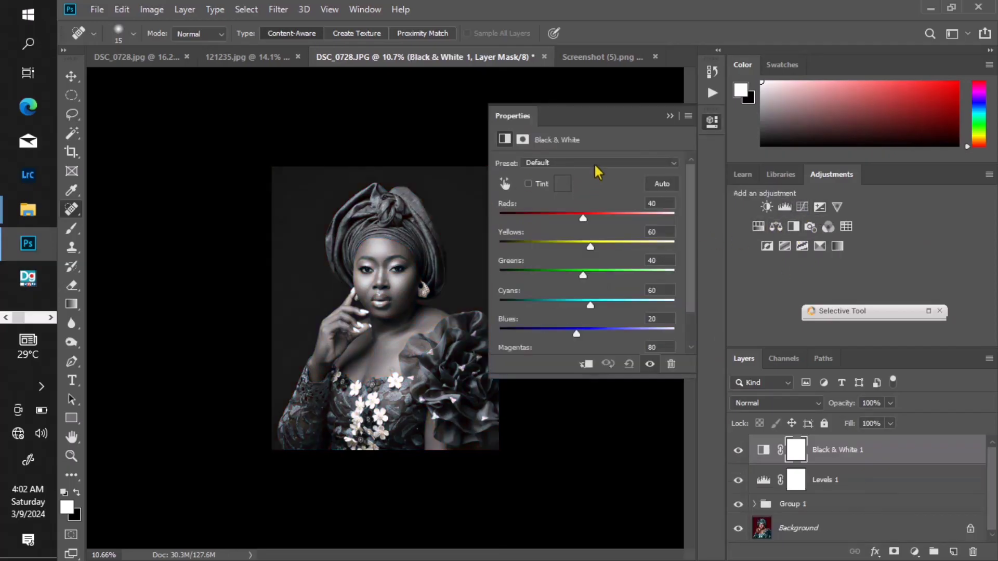
{"action": "left_click", "coordinate": [670, 115]}
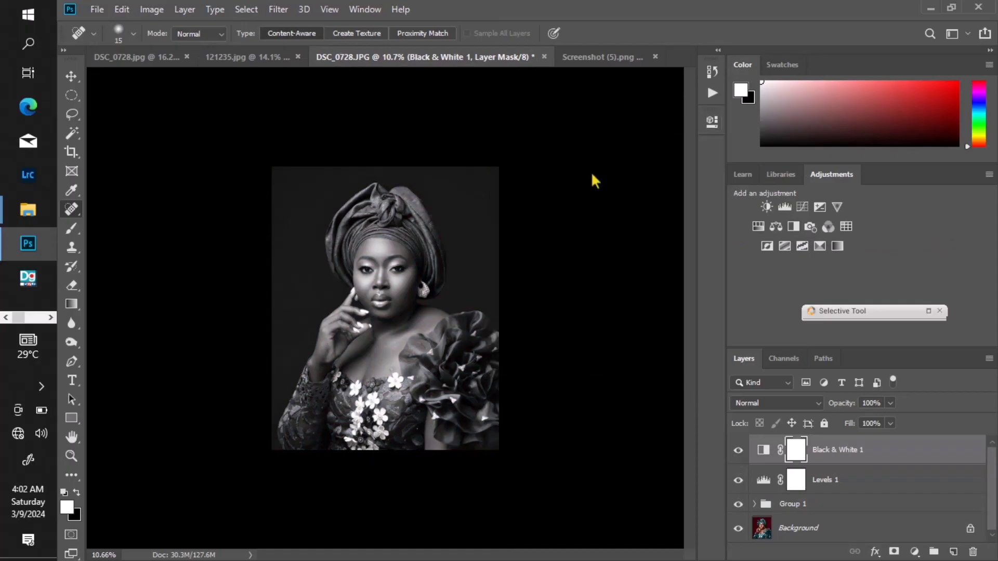
{"action": "left_click", "coordinate": [750, 404]}
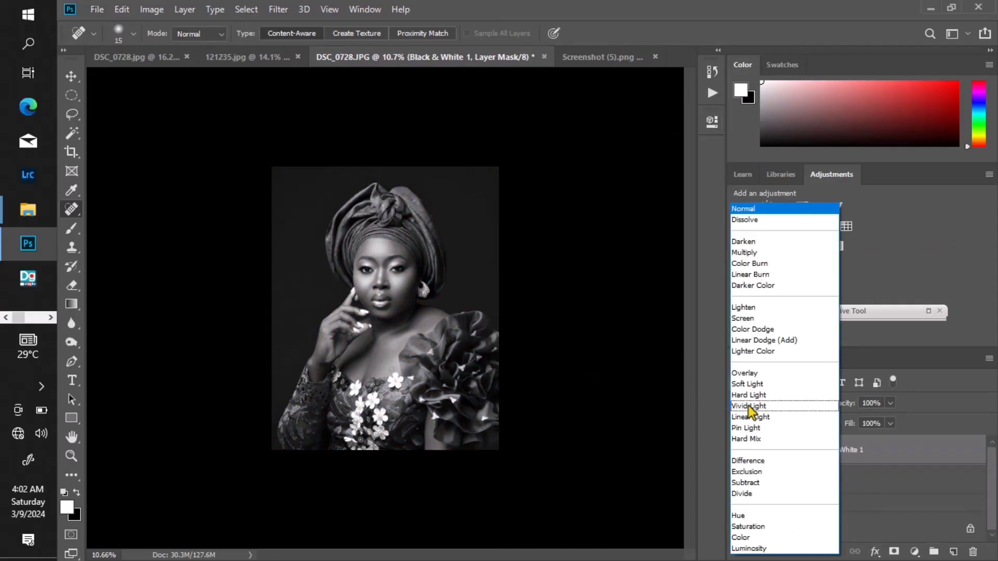
{"action": "left_click", "coordinate": [747, 384]}
- Switch from the Spot Healing Brush to the Patch Tool
{"action": "right_click", "coordinate": [73, 210]}
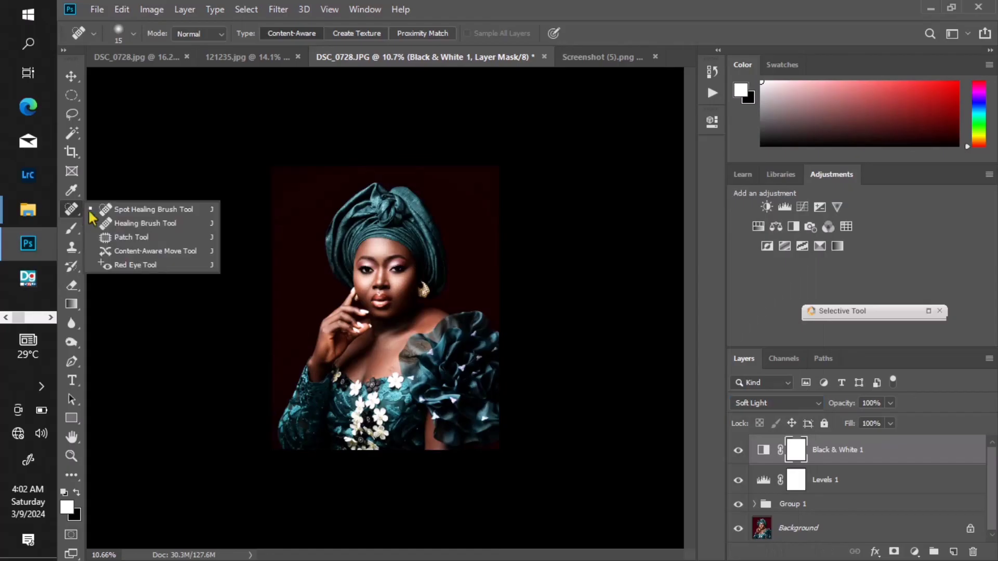
{"action": "left_click", "coordinate": [131, 237]}
{"action": "scroll", "coordinate": [414, 300], "scroll_direction": "up", "scroll_amount": 1}
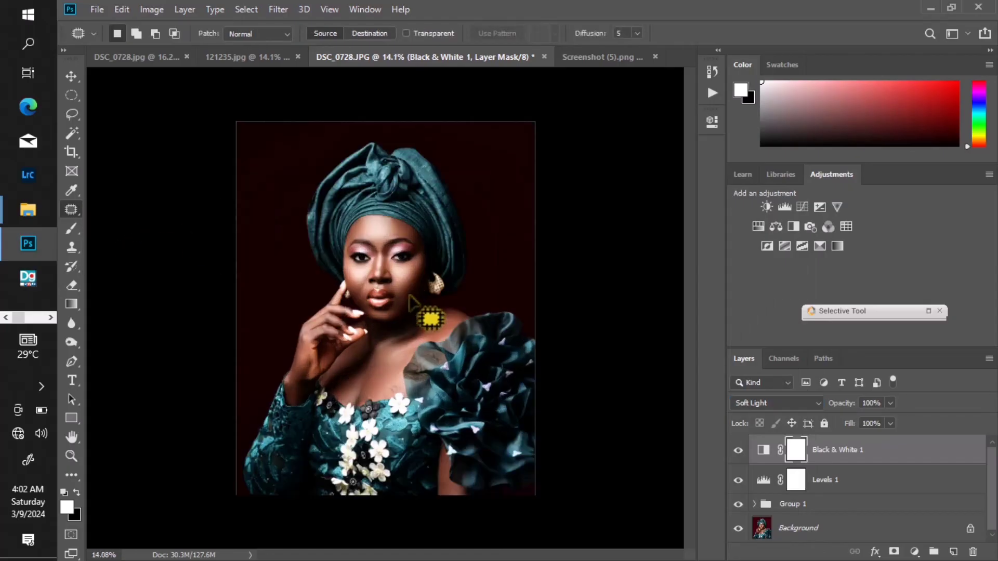
{"action": "scroll", "coordinate": [411, 297], "scroll_direction": "down", "scroll_amount": 1}
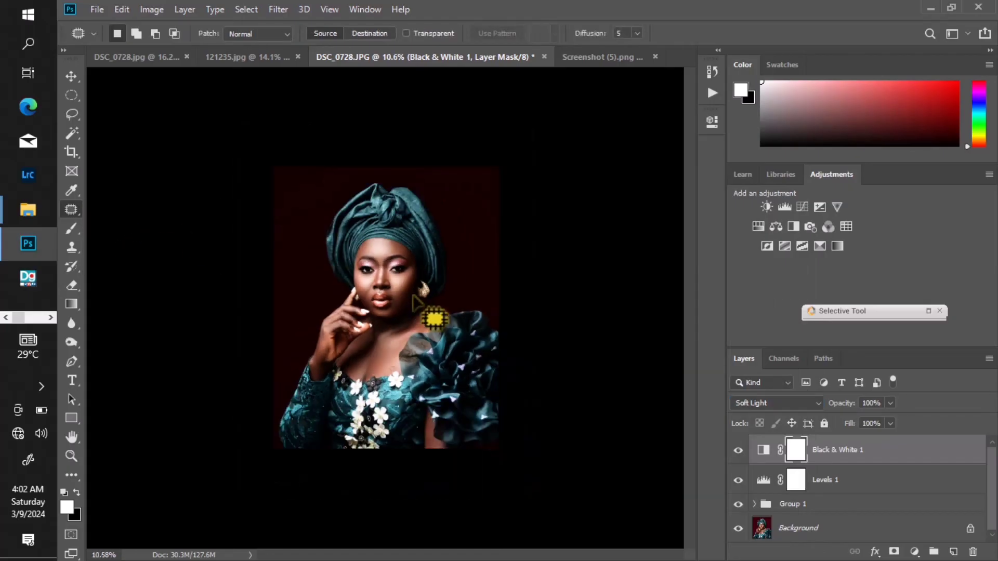
- Lower the opacity of the Black & White adjustment layer to 43%
{"action": "left_click", "coordinate": [890, 404]}
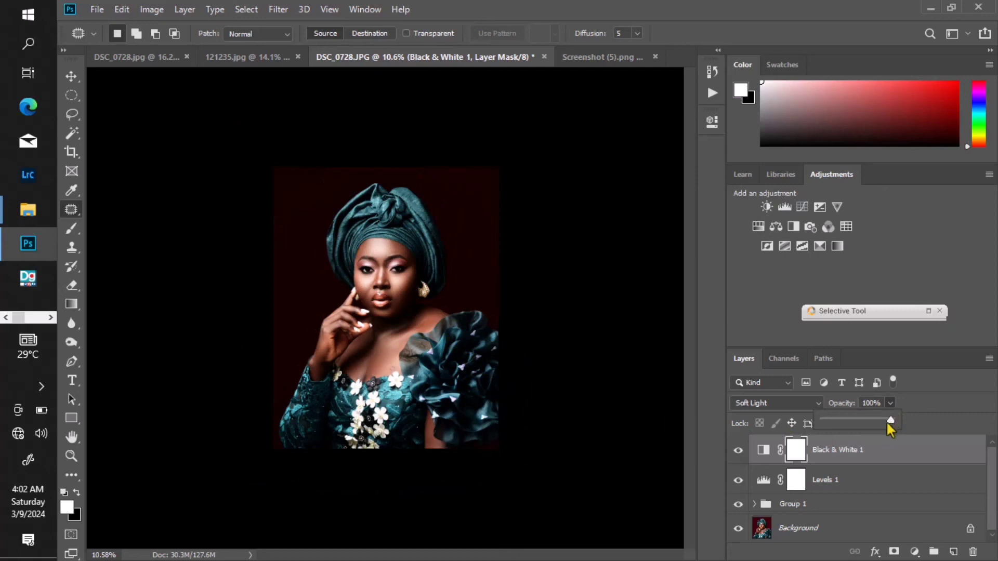
{"action": "left_click_drag", "start_coordinate": [885, 423], "coordinate": [876, 423]}
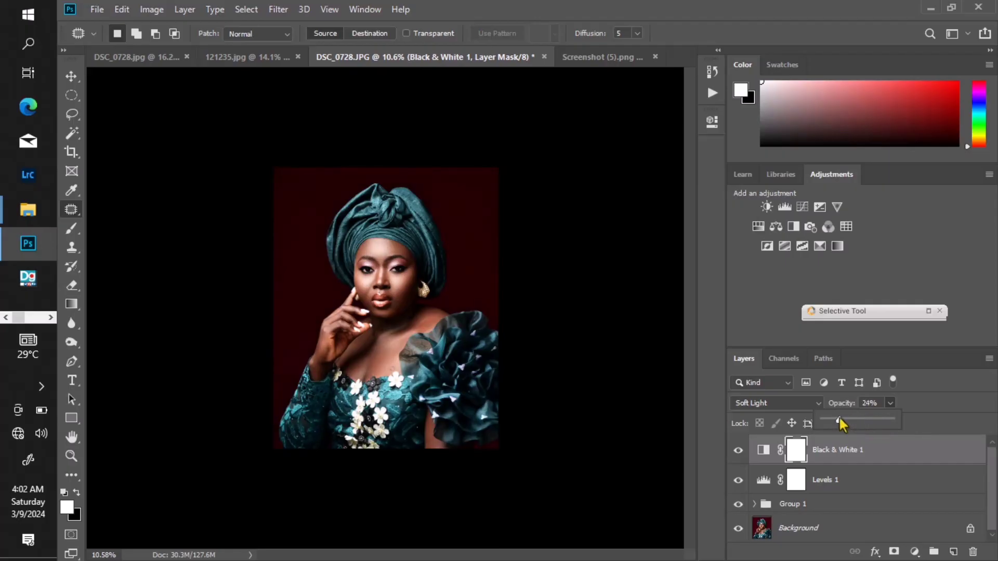
{"action": "mouse_move", "coordinate": [839, 417]}
{"action": "left_mouse_down"}
{"action": "mouse_move", "coordinate": [884, 416]}
{"action": "mouse_move", "coordinate": [806, 416]}
{"action": "mouse_move", "coordinate": [839, 425]}
{"action": "left_mouse_up"}
{"action": "left_click", "coordinate": [885, 456]}
{"action": "left_click", "coordinate": [886, 449]}
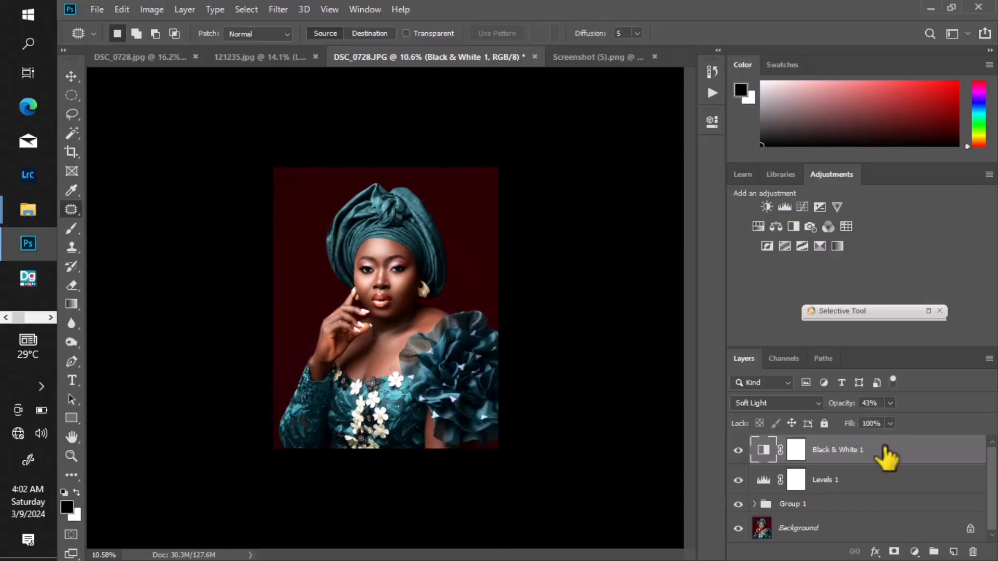
- In the Black & White layer's blending options, split the underlying-layer highlight Blend If slider to 0 / 121 and apply it
{"action": "right_click", "coordinate": [886, 453]}
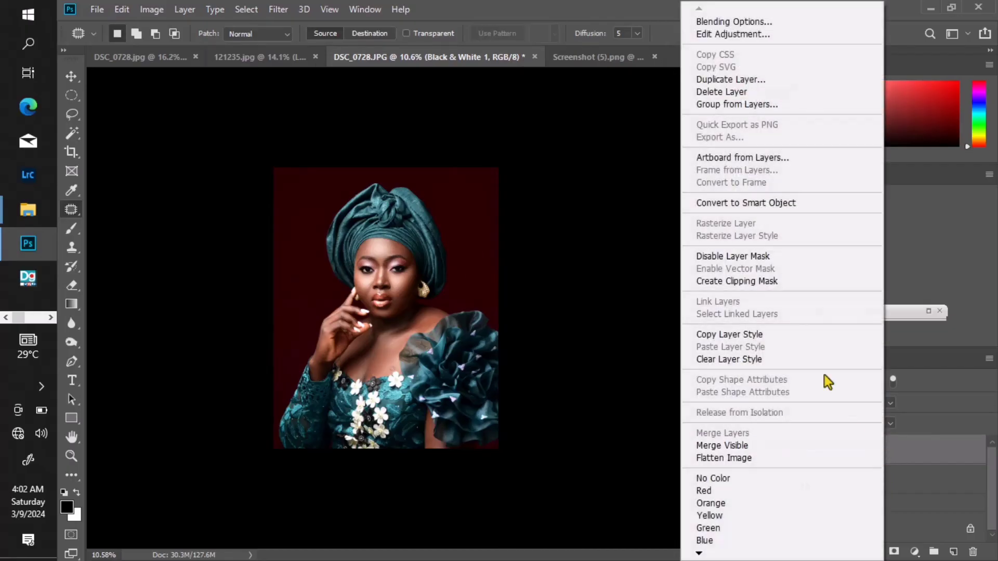
{"action": "left_click", "coordinate": [734, 23]}
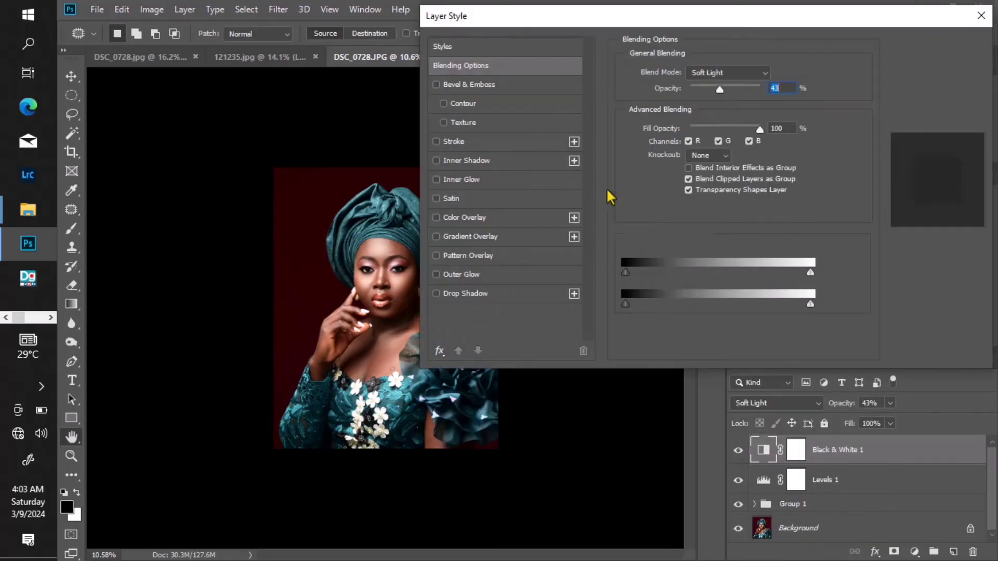
{"action": "left_click_drag", "start_coordinate": [495, 19], "coordinate": [545, 13]}
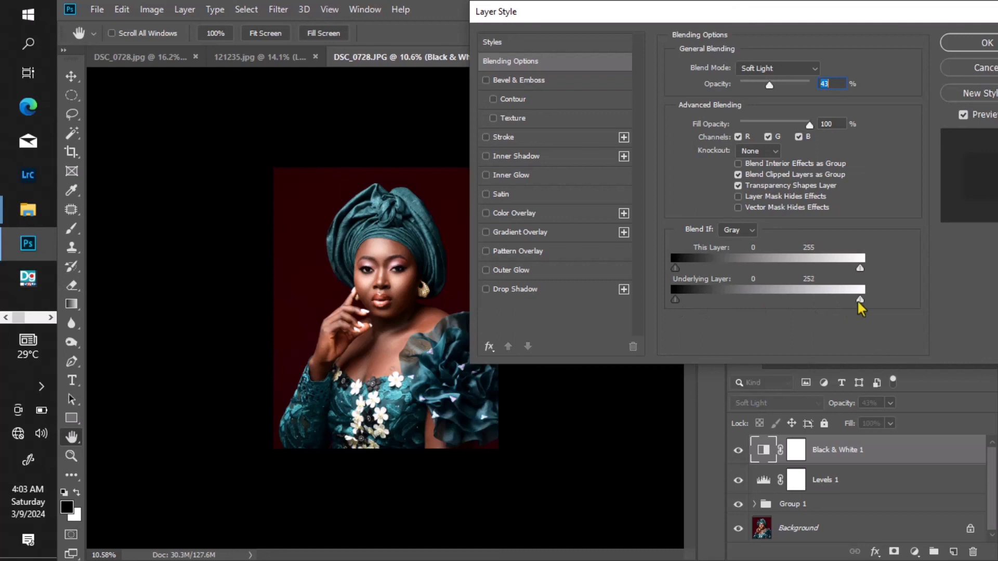
{"action": "left_click_drag", "start_coordinate": [858, 302], "coordinate": [850, 302]}
{"action": "left_click_drag", "start_coordinate": [779, 301], "coordinate": [537, 308]}
{"action": "key", "text": "alt"}
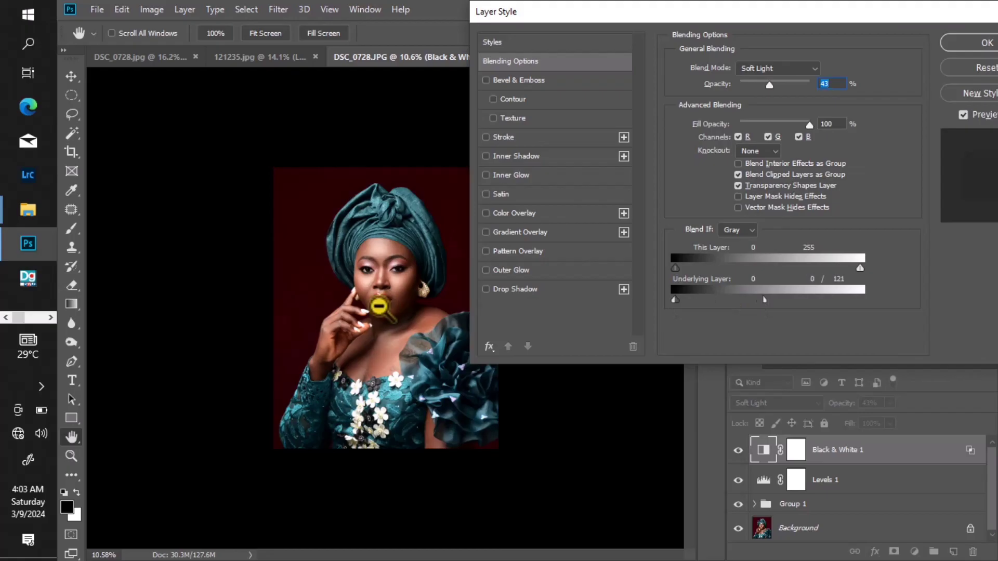
{"action": "left_click", "coordinate": [967, 42]}
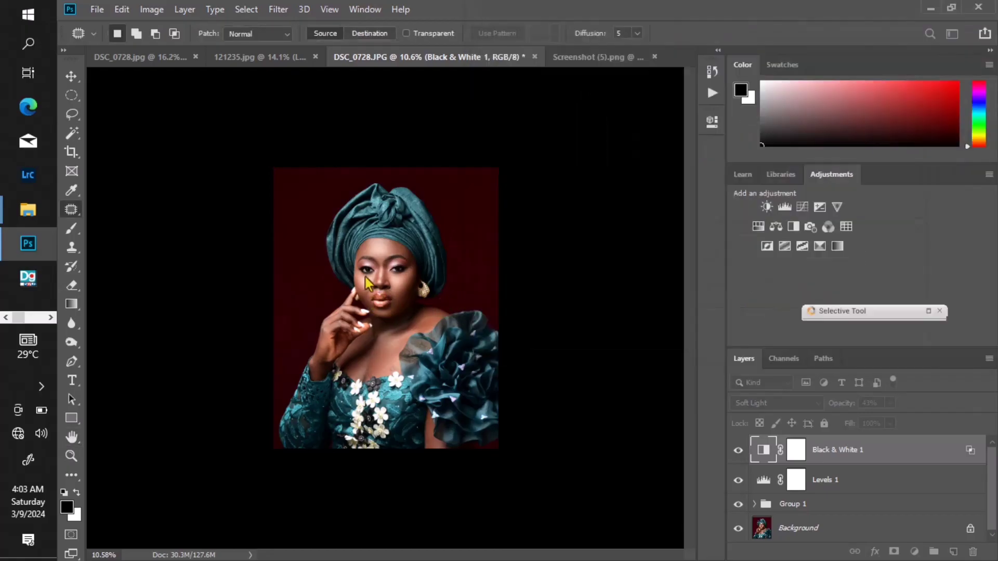
- Compare the portrait with the Black & White adjustment layer hidden and shown
{"action": "scroll", "coordinate": [386, 296], "scroll_direction": "up", "scroll_amount": 1}
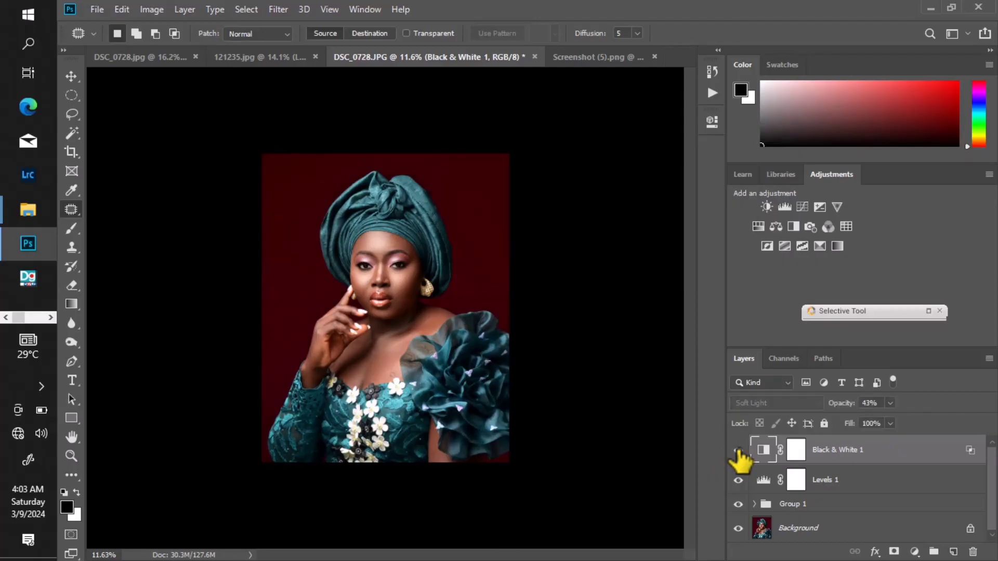
{"action": "scroll", "coordinate": [395, 294], "scroll_direction": "down", "scroll_amount": 1}
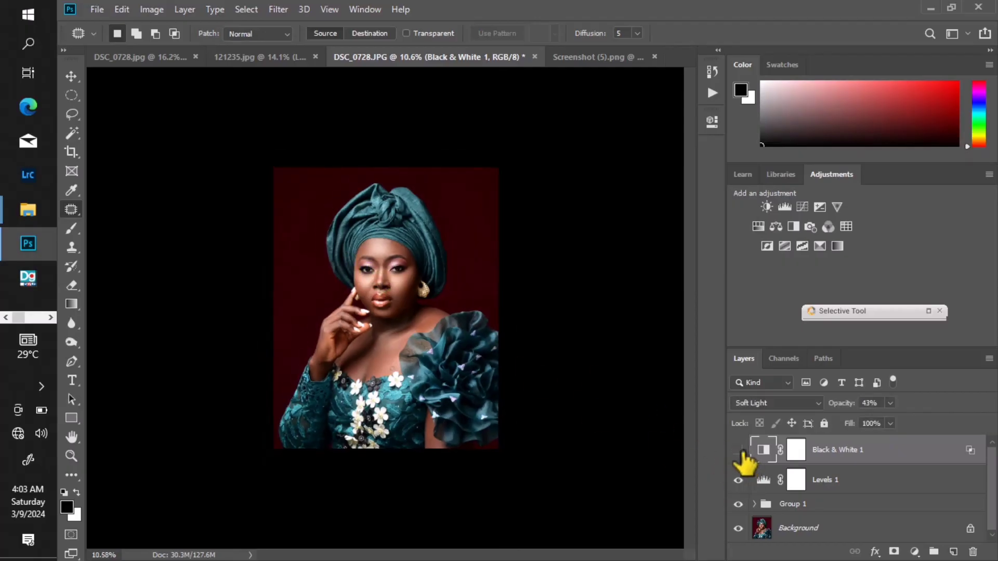
{"action": "scroll", "coordinate": [488, 269], "scroll_direction": "down", "scroll_amount": 1}
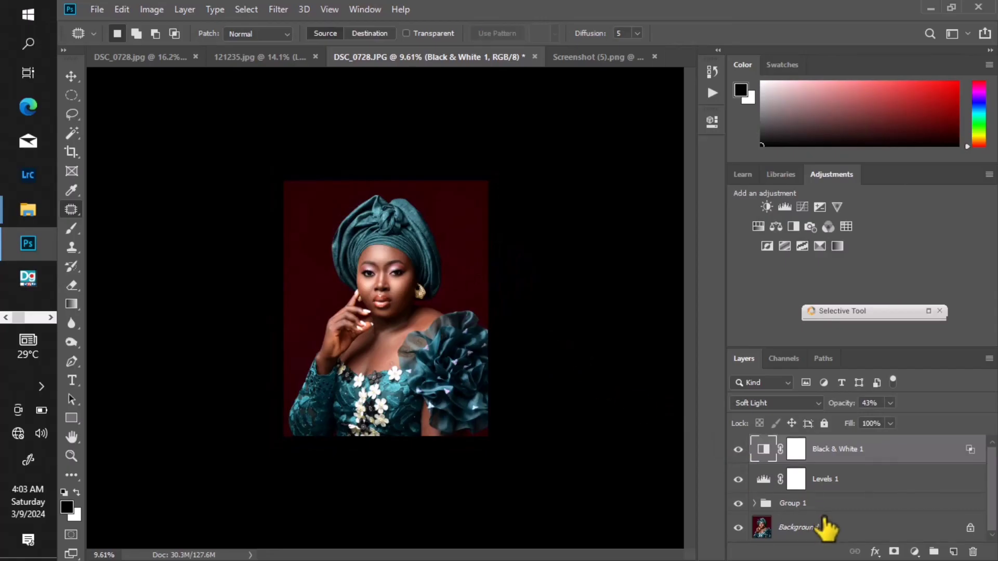
- Group the Black & White 1 and Levels 1 layers together with Group 1 into a new group
{"action": "left_click", "coordinate": [890, 475], "text": "shift"}
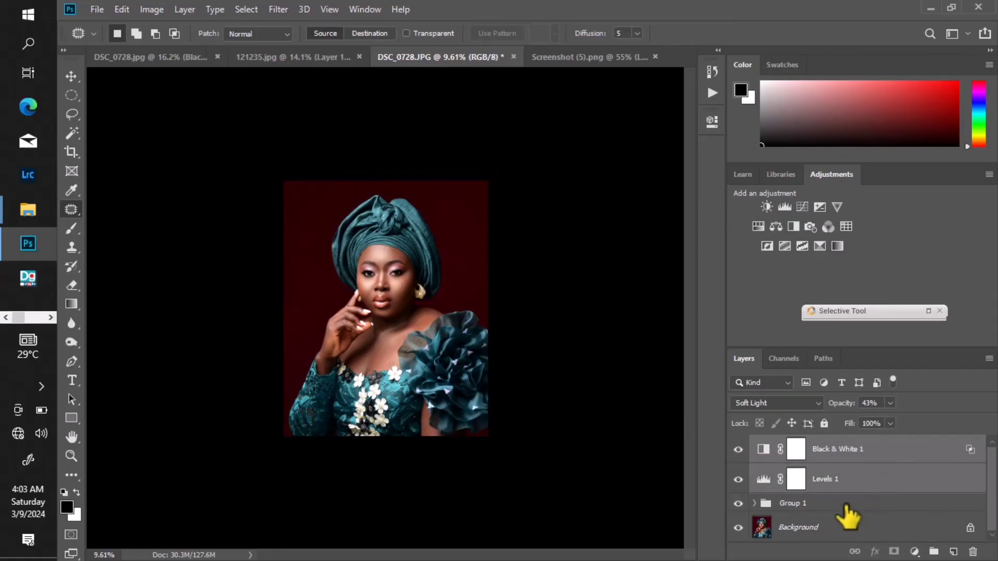
{"action": "left_click", "coordinate": [847, 504], "text": "shift"}
{"action": "left_click_drag", "start_coordinate": [888, 453], "coordinate": [934, 552]}
- Compare the original and retouched portrait by hiding and showing Group 2, both at full view and close up
{"action": "left_click", "coordinate": [738, 445]}
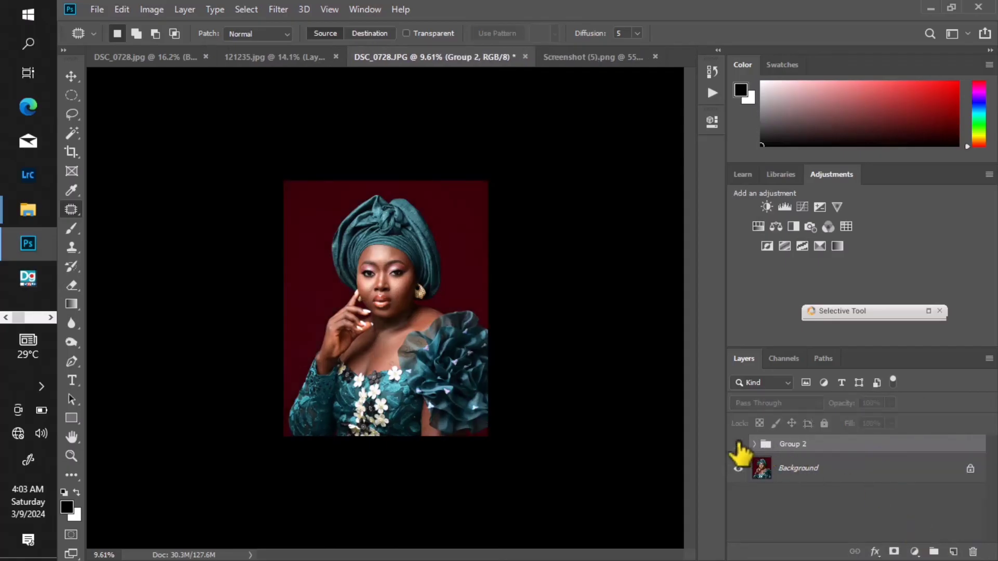
{"action": "left_click", "coordinate": [738, 444]}
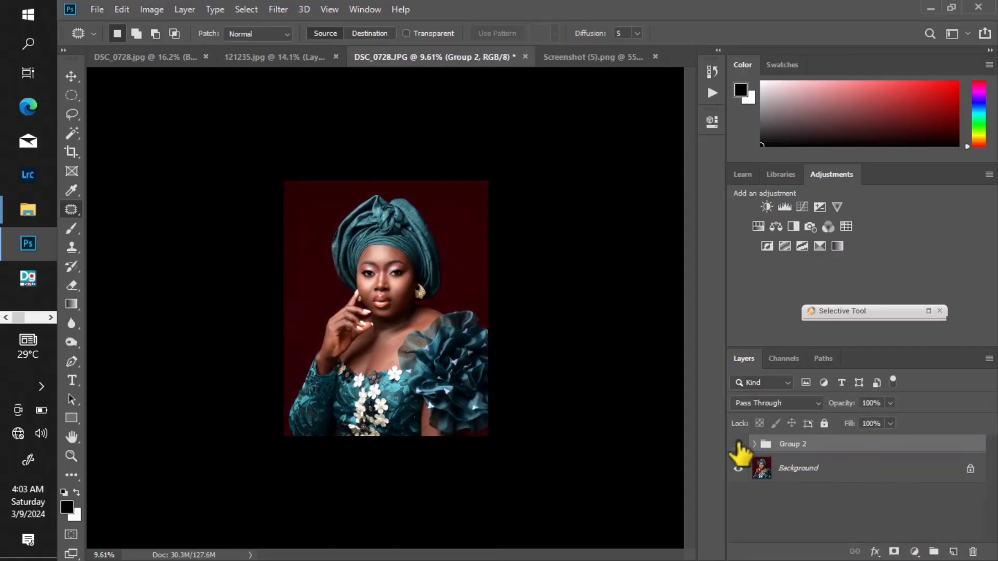
{"action": "left_click", "coordinate": [739, 444]}
{"action": "scroll", "coordinate": [422, 283], "scroll_direction": "up", "scroll_amount": 10}
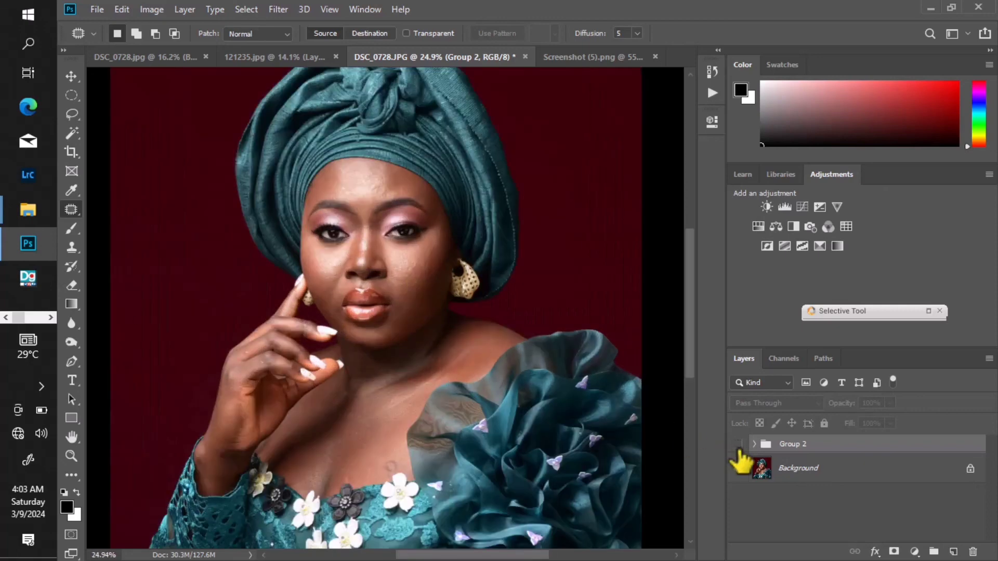
{"action": "left_click", "coordinate": [738, 445]}
{"action": "left_click", "coordinate": [738, 445]}
{"action": "left_click", "coordinate": [738, 445]}
{"action": "scroll", "coordinate": [422, 239], "scroll_direction": "down", "scroll_amount": 5}
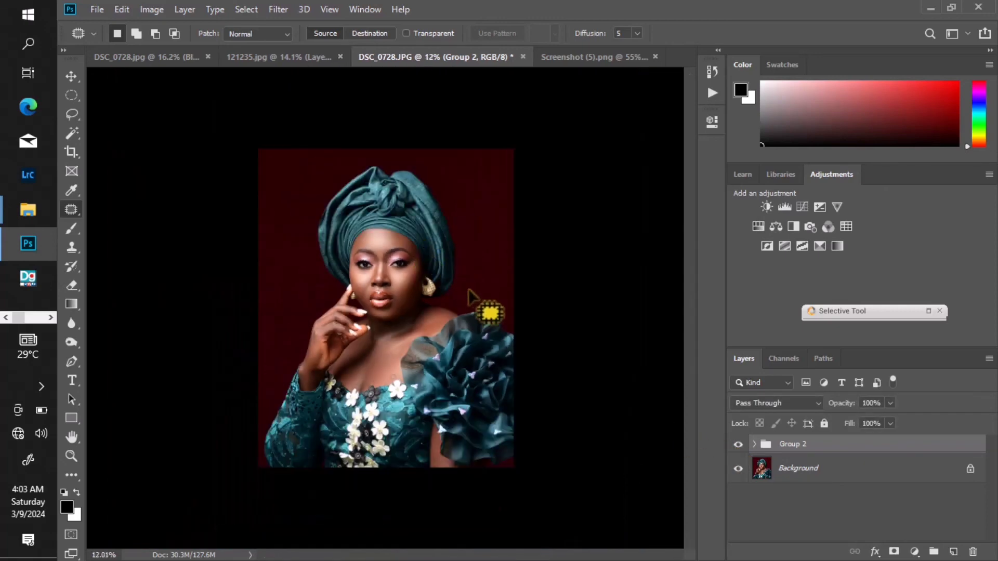